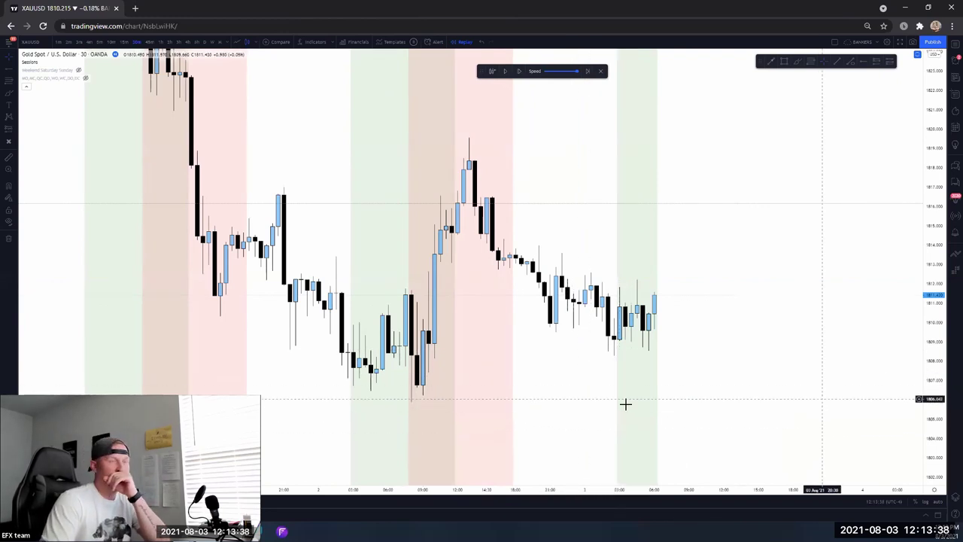
Zoom into the recent 30-minute gold candles, rescale the price axis, and move the replay toolbar top-right
scroll(644, 275, down, 1)
scroll(644, 276, down, 1)
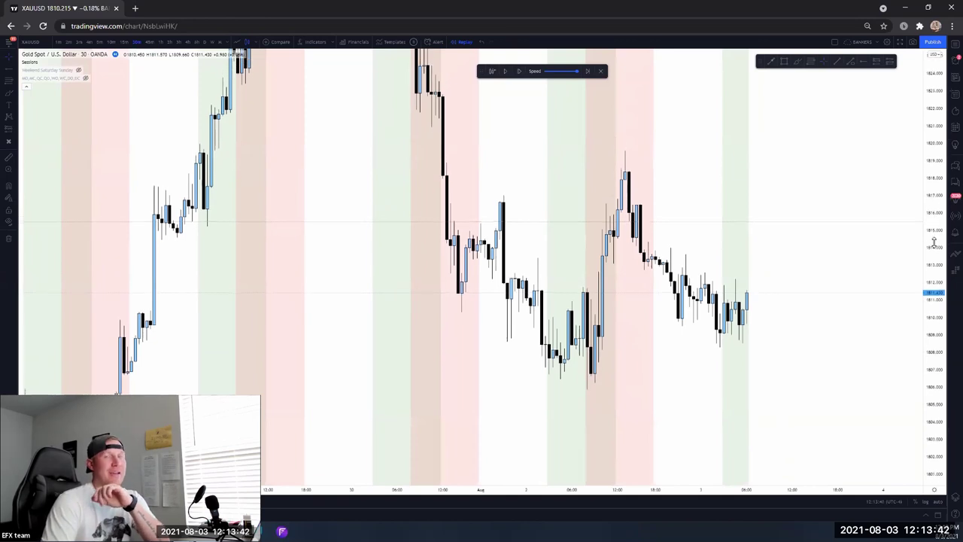
drag(936, 231, 934, 242)
scroll(932, 242, up, 1)
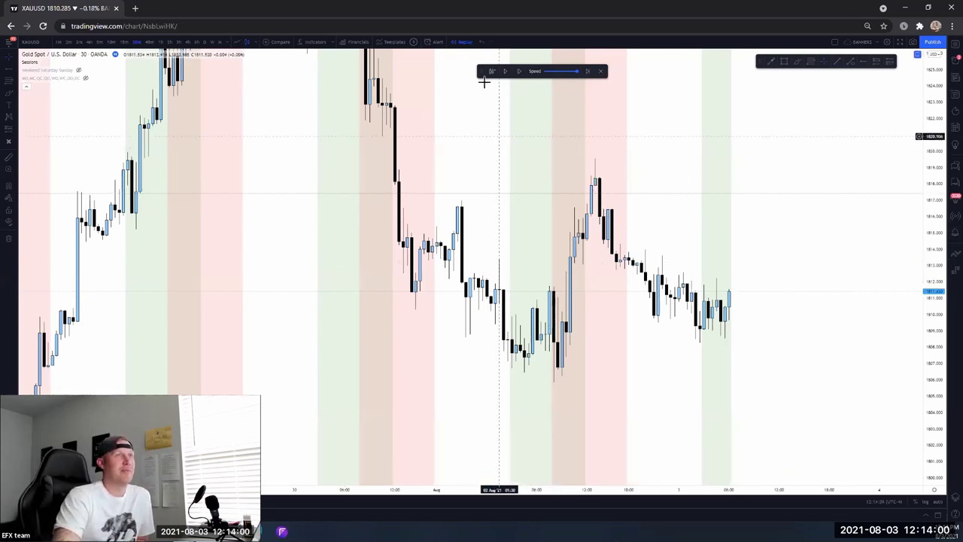
drag(501, 77, 628, 67)
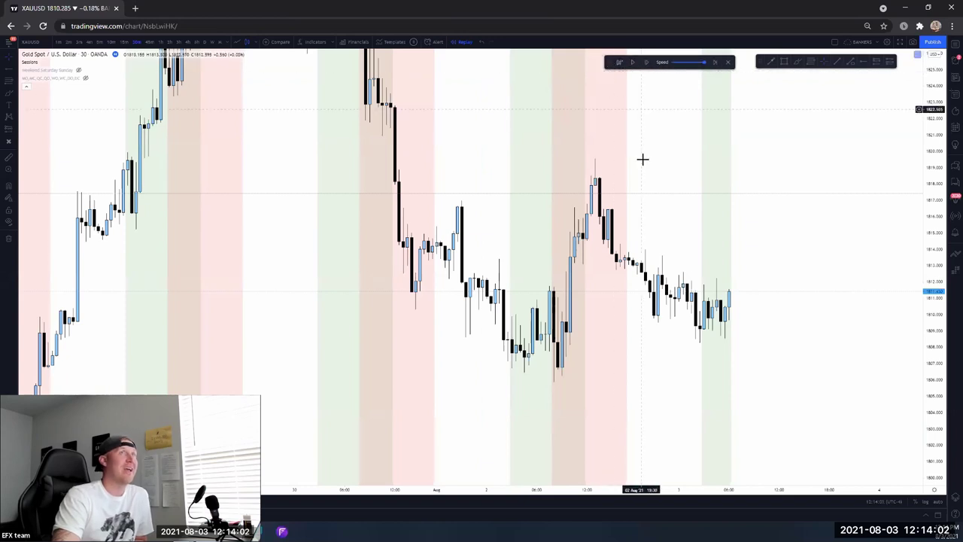
scroll(697, 269, up, 3)
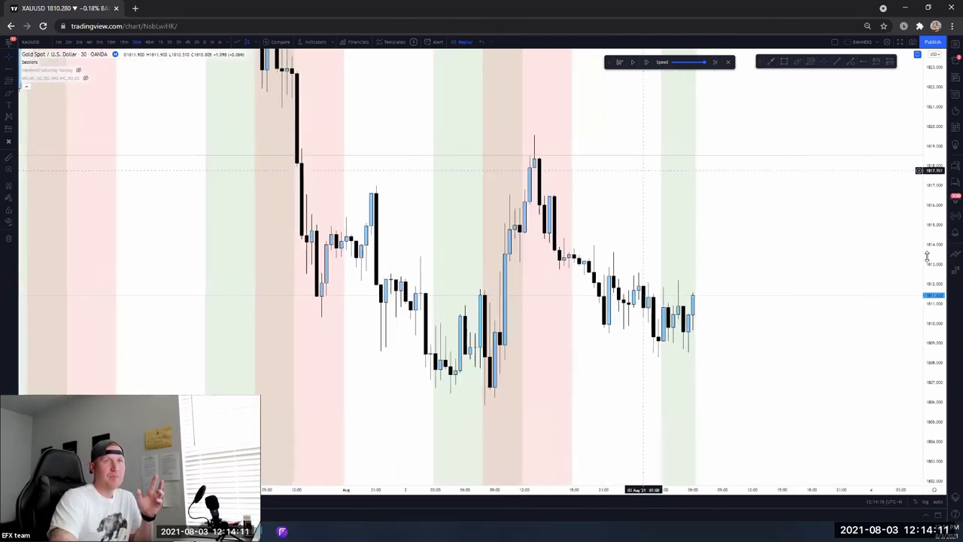
drag(927, 256, 927, 273)
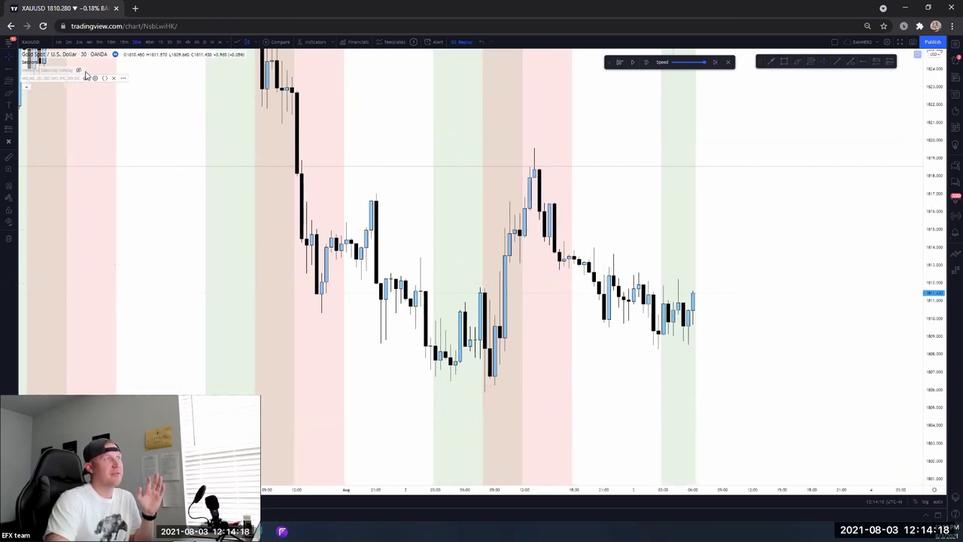
Hide the Sessions bands, abandon a started arrow, and switch the gold chart to 1h candles
click(43, 64)
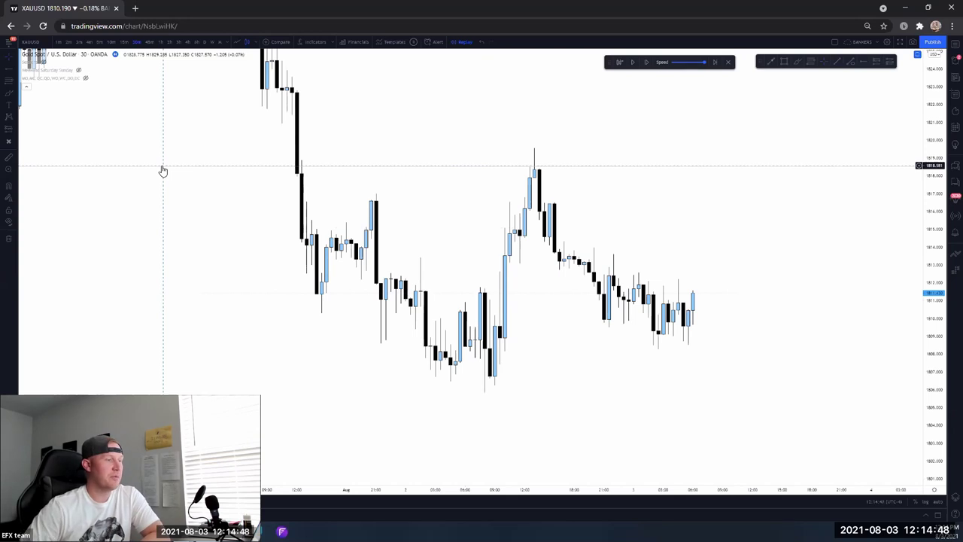
click(11, 73)
click(42, 173)
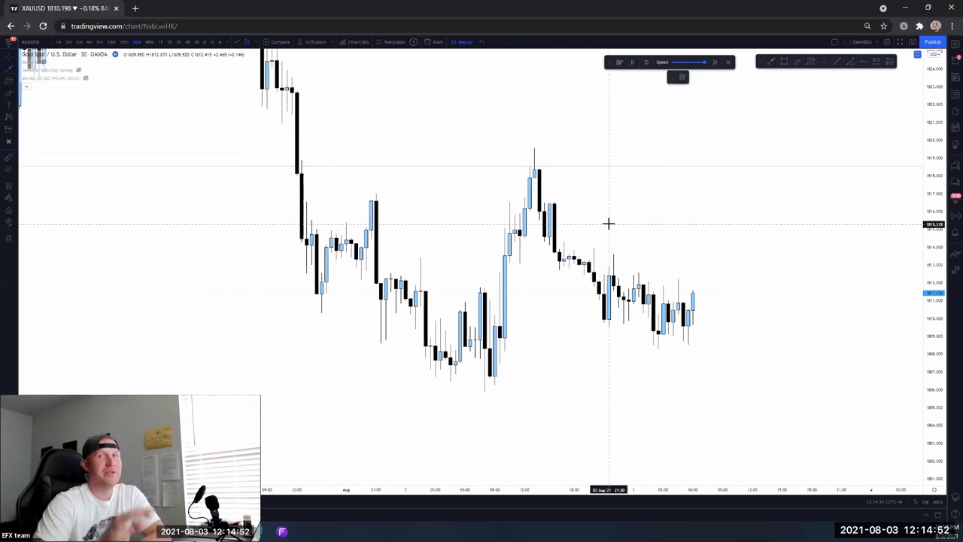
click(574, 340)
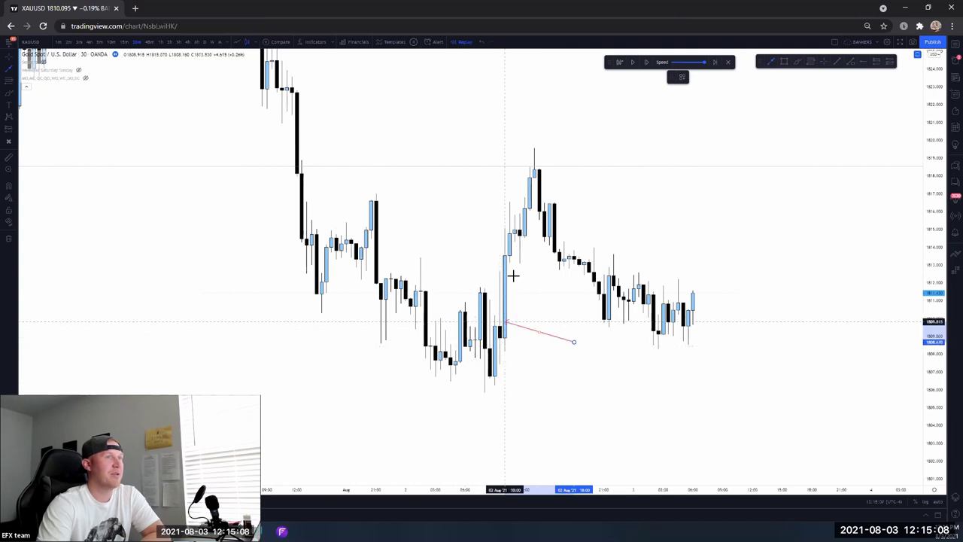
key(Escape)
click(162, 43)
drag(621, 335, 464, 334)
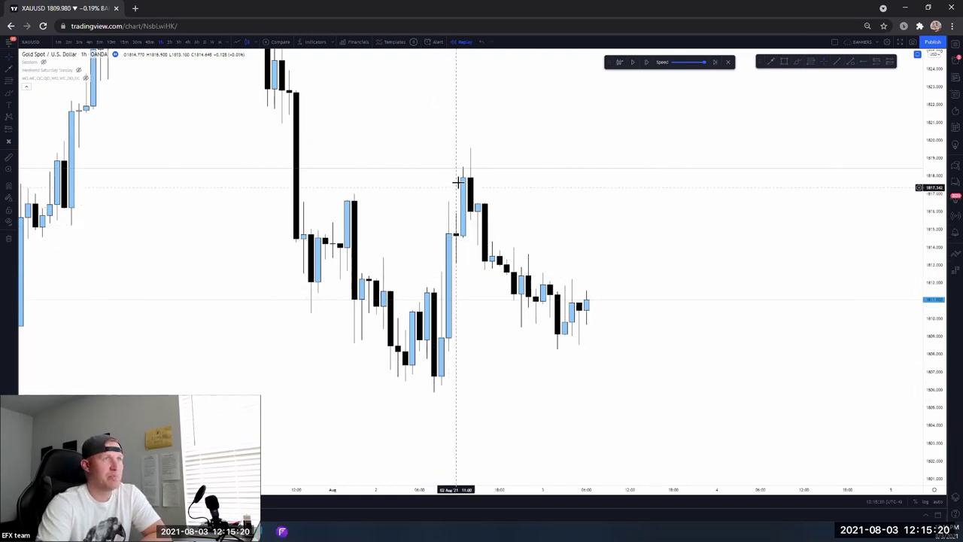
drag(467, 338, 512, 329)
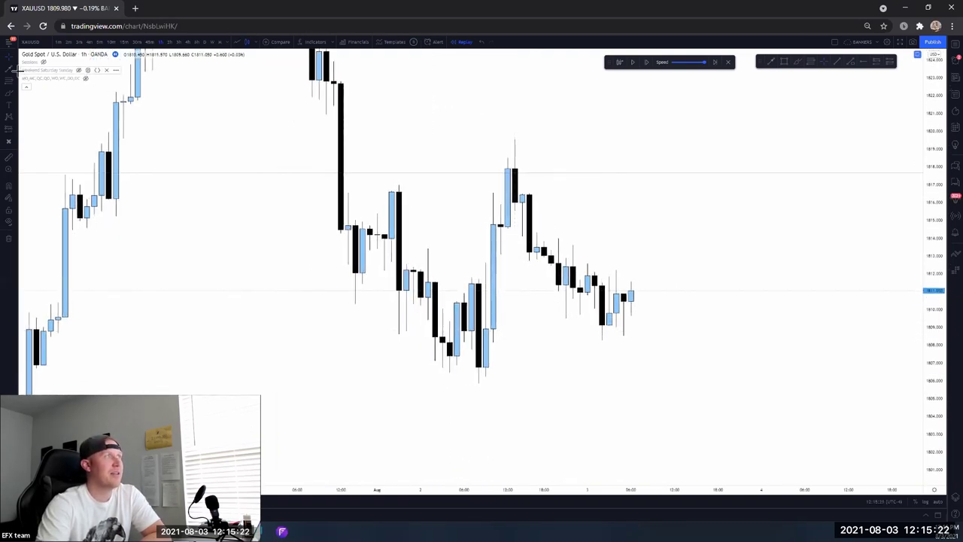
click(624, 193)
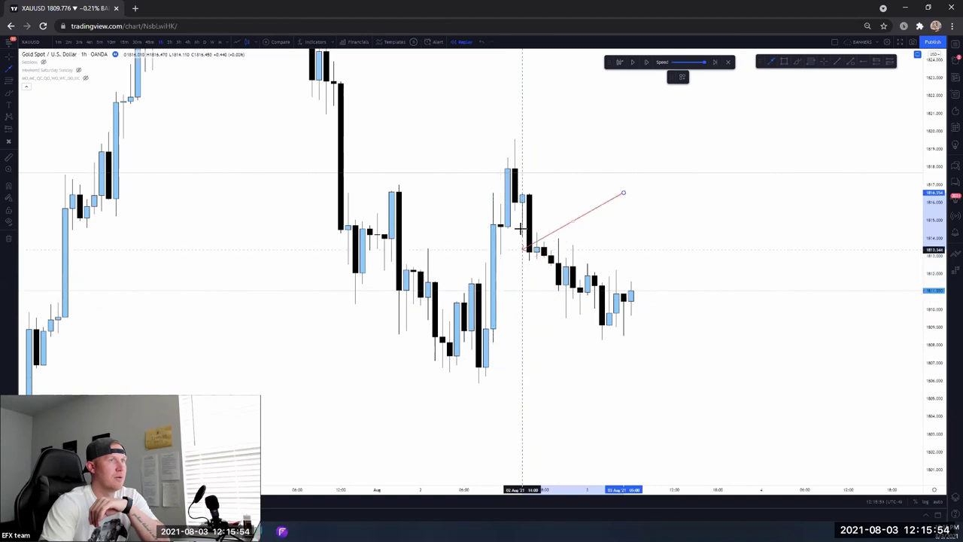
click(493, 366)
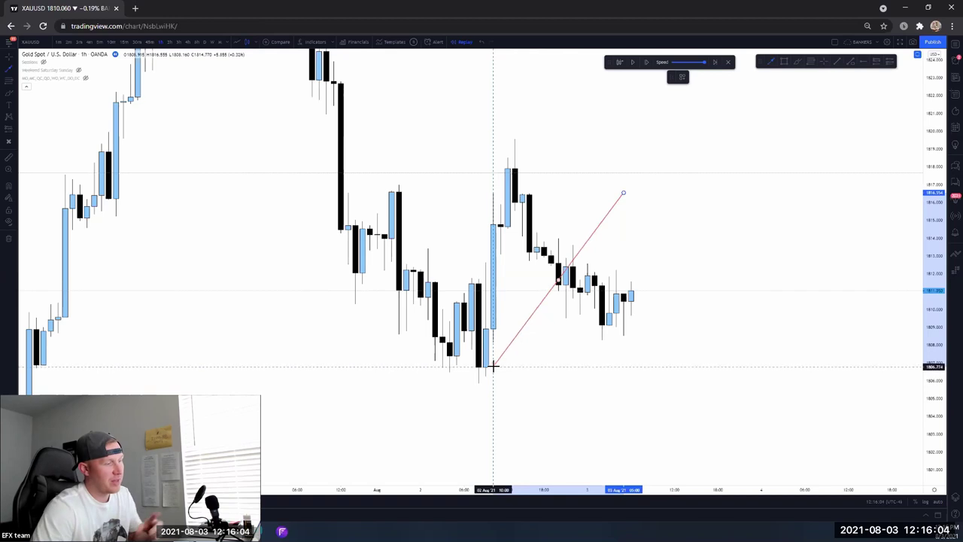
drag(493, 367, 393, 189)
key(Delete)
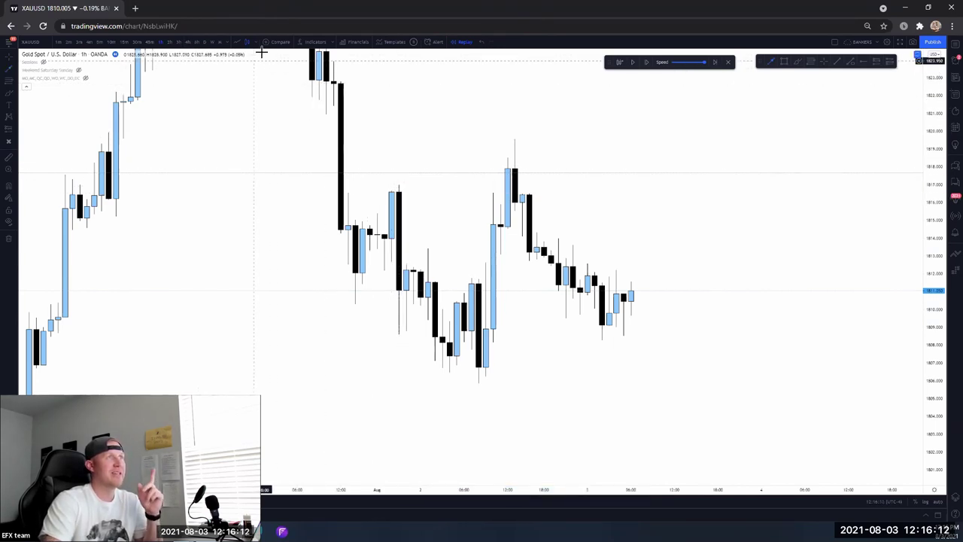
click(236, 42)
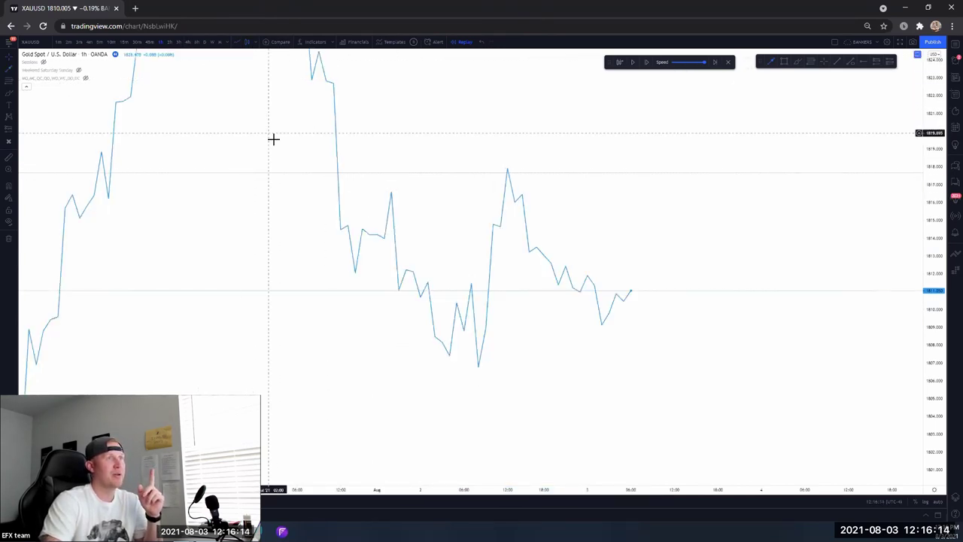
click(187, 43)
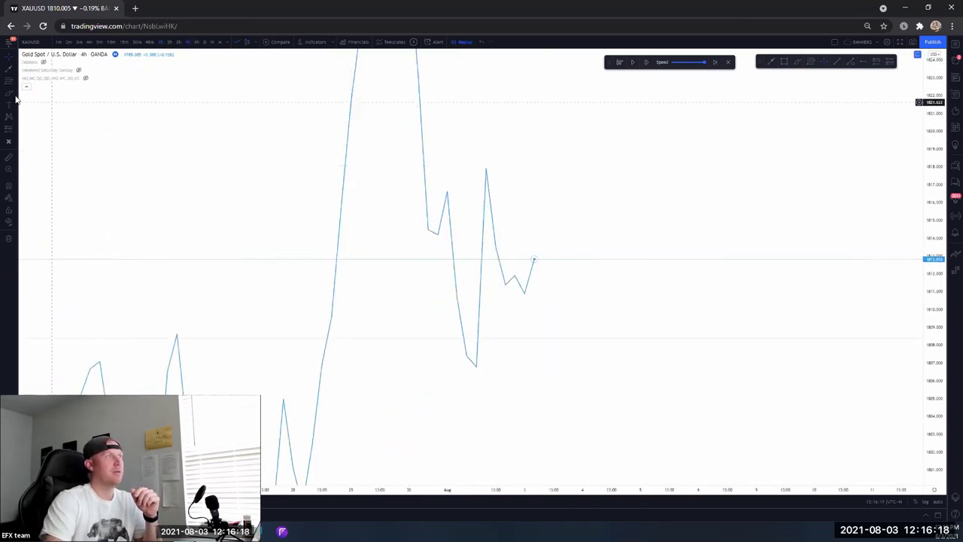
drag(436, 193, 449, 189)
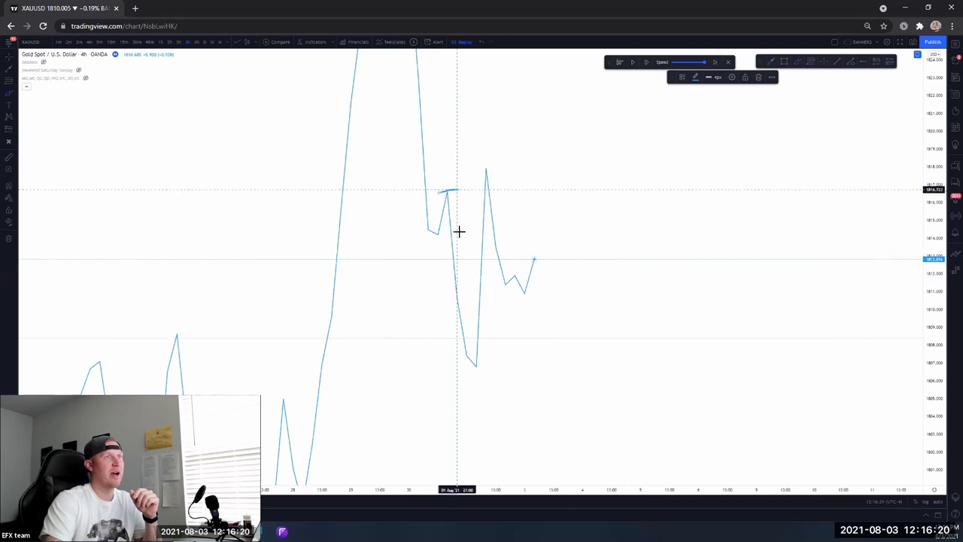
drag(458, 368, 495, 369)
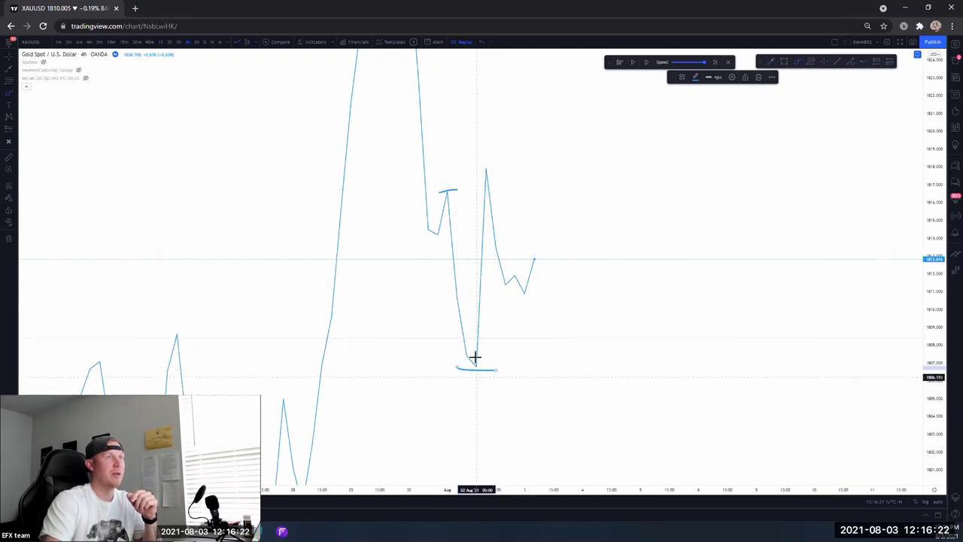
click(481, 43)
click(480, 43)
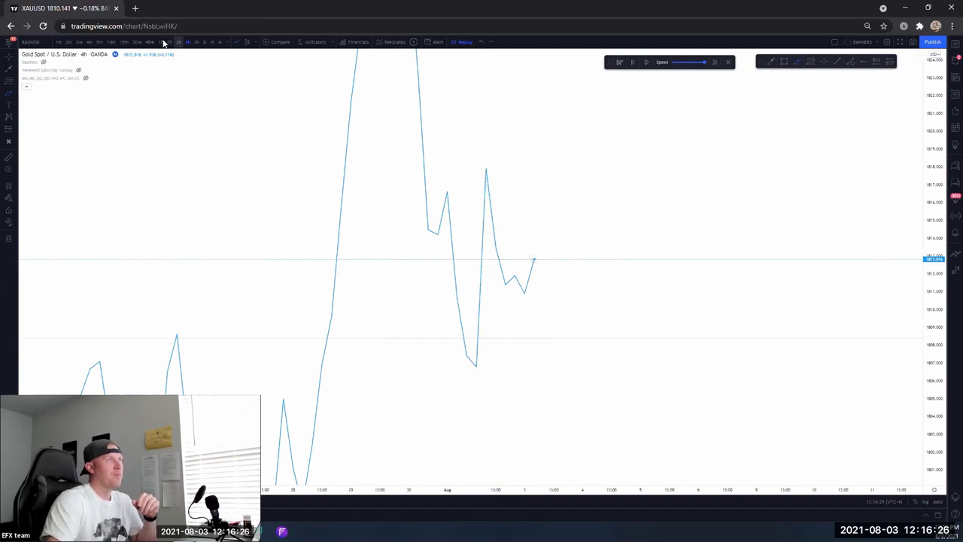
click(252, 43)
Switch back to candlesticks and draw a trend line sloping down across the recent 1-hour candles
click(275, 70)
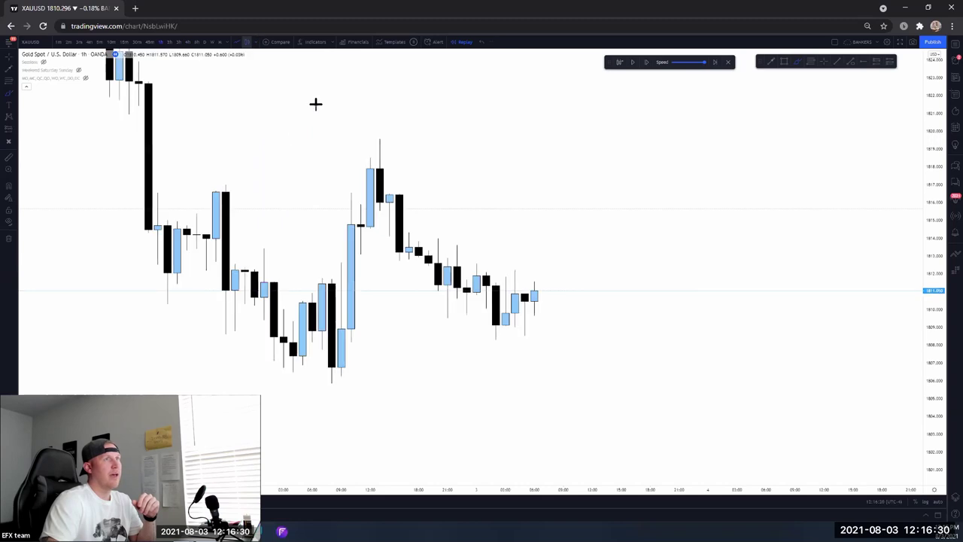
click(476, 339)
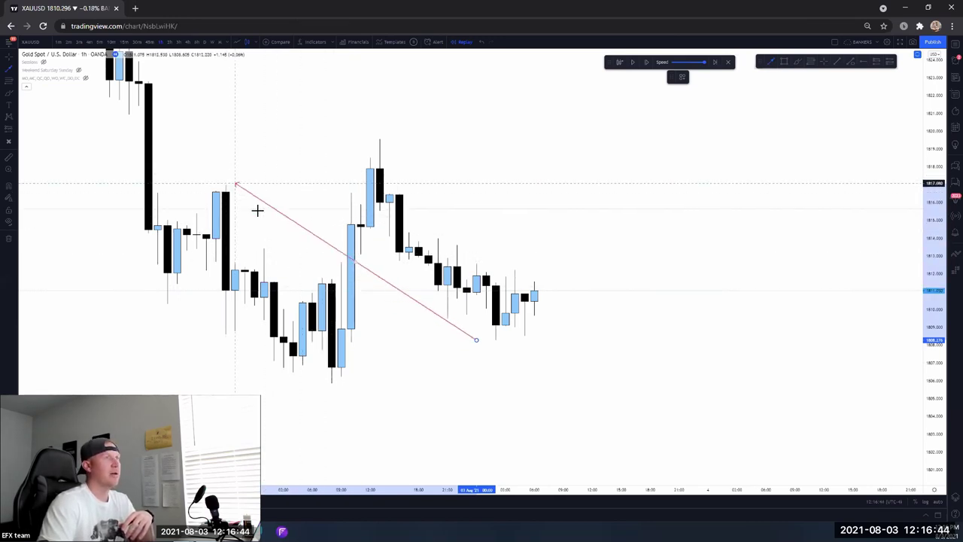
click(339, 294)
drag(340, 298, 475, 397)
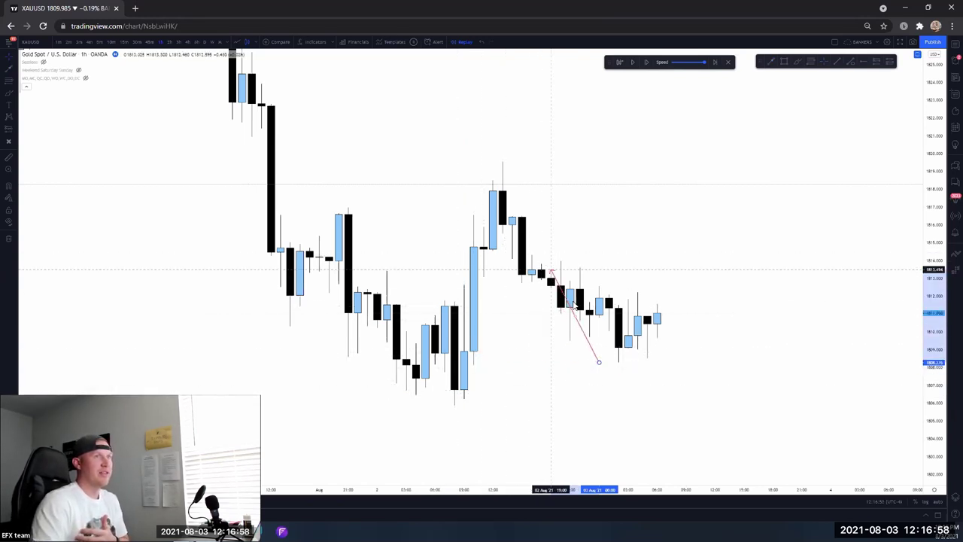
Finish the trend line and draw a rectangle boxing the rally candles up to their high
click(454, 313)
right_click(467, 322)
click(80, 150)
click(10, 80)
click(28, 133)
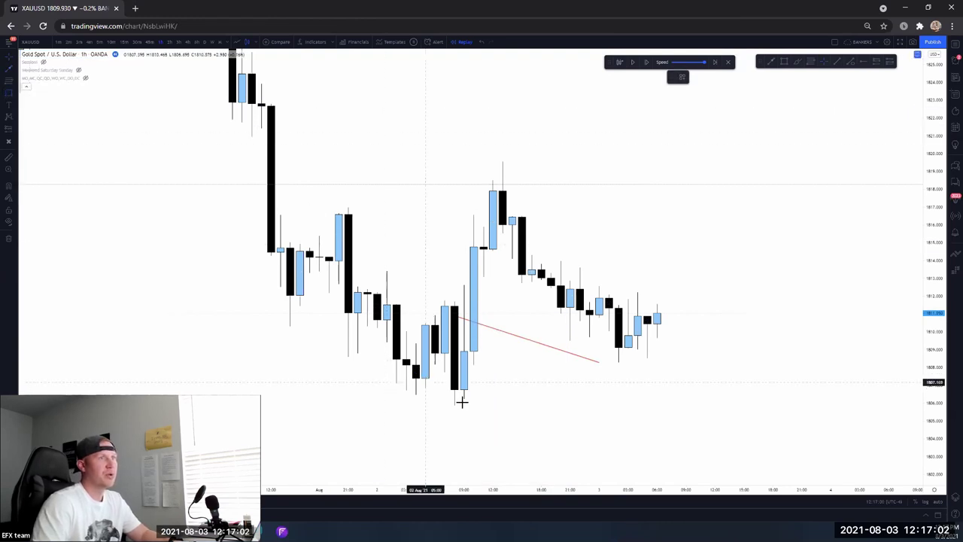
click(455, 403)
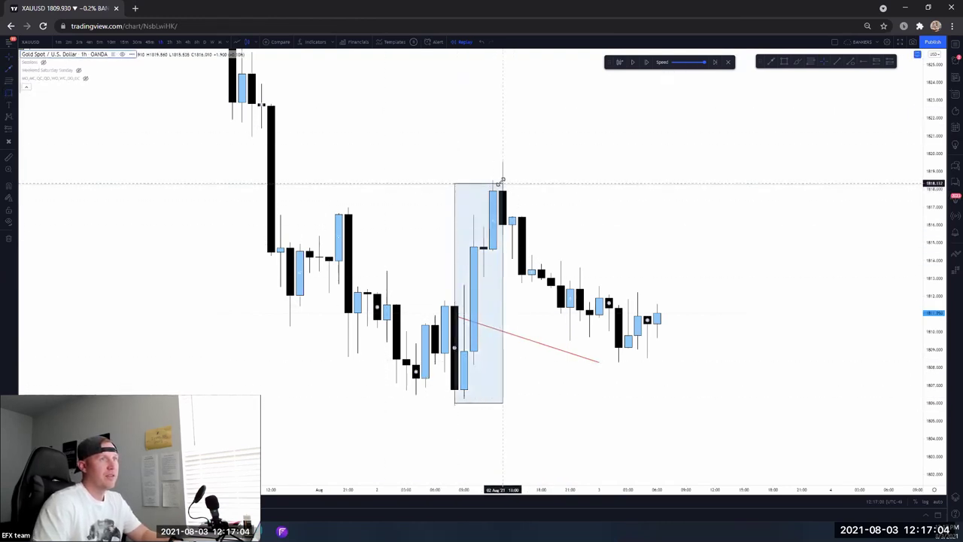
click(503, 179)
Cover the later pullback candles with a tilted rotated rectangle
click(10, 91)
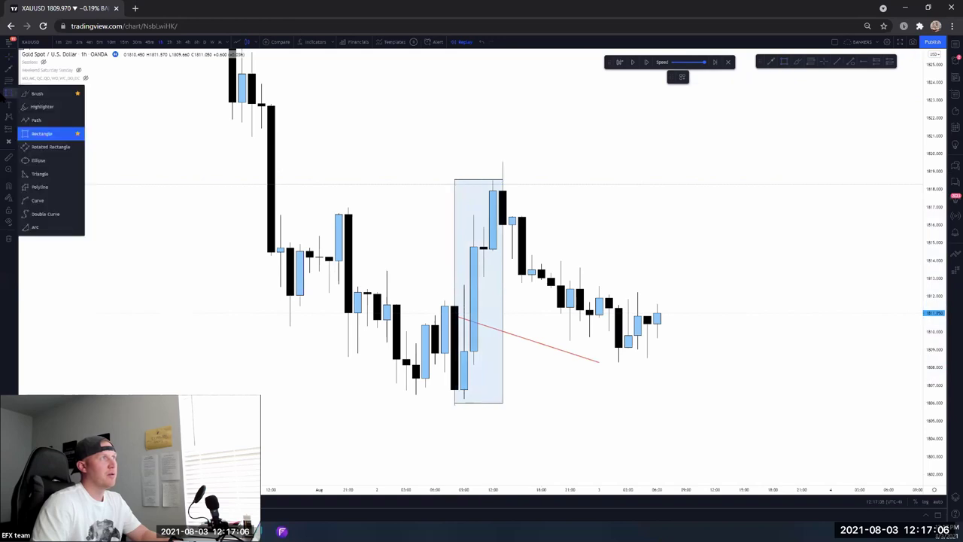
click(38, 146)
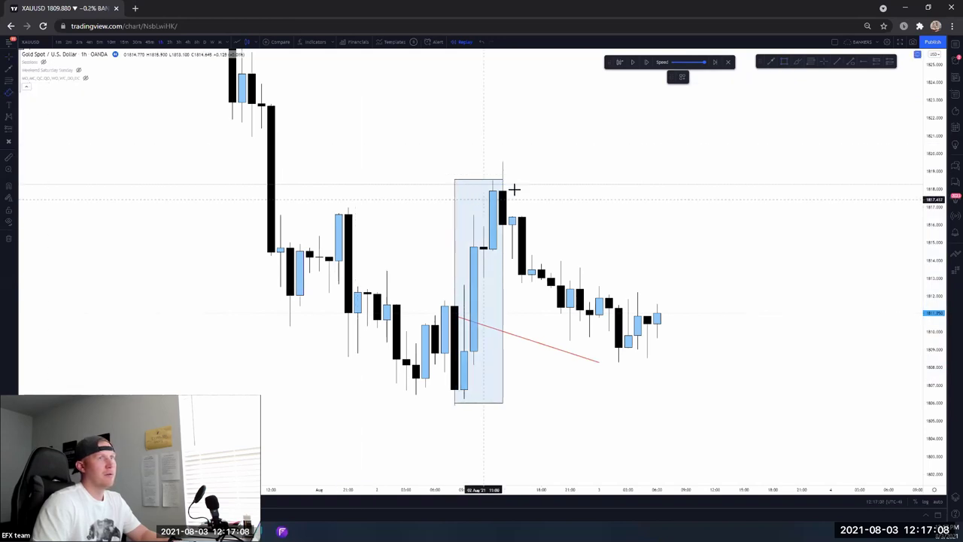
click(511, 186)
click(485, 254)
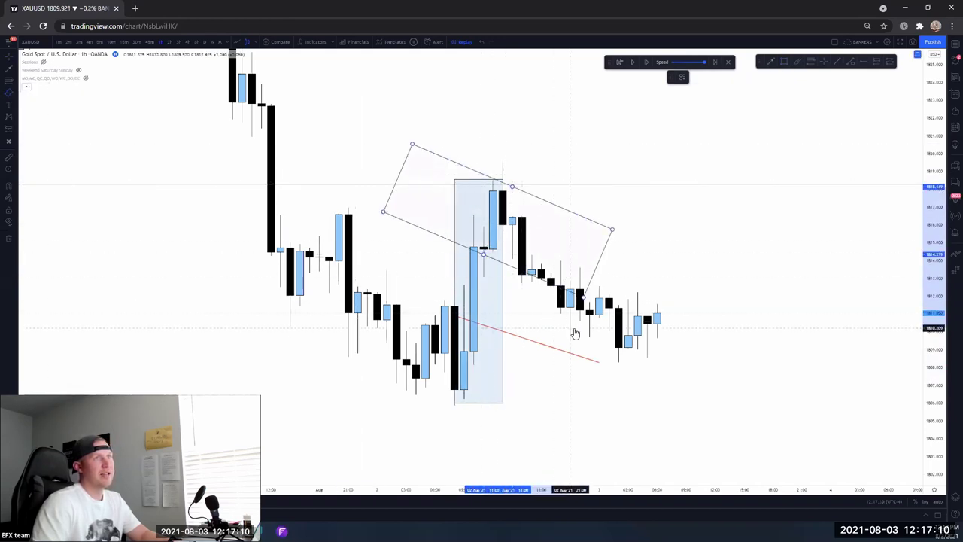
click(574, 331)
drag(527, 276, 613, 350)
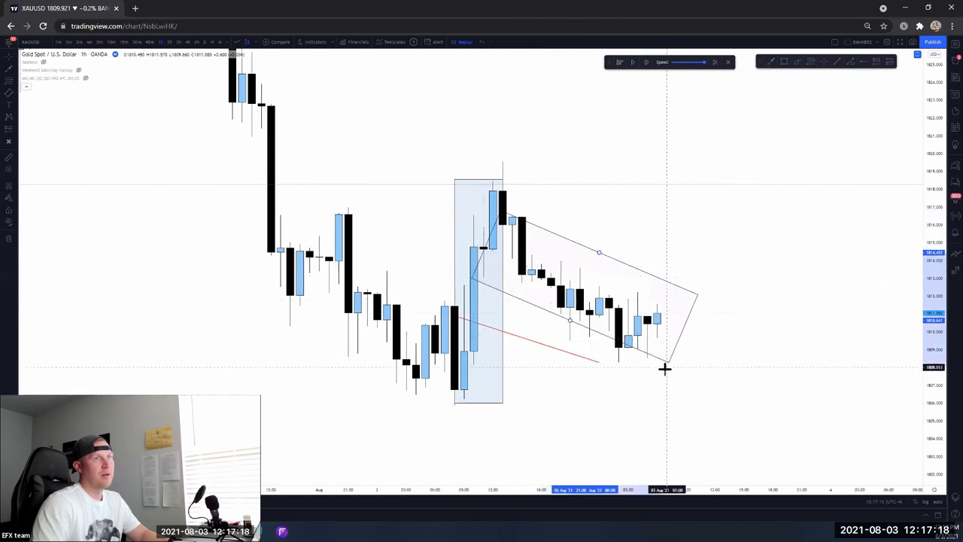
Shift the red trend line lower, re-anchoring it near 1808
drag(600, 254, 611, 249)
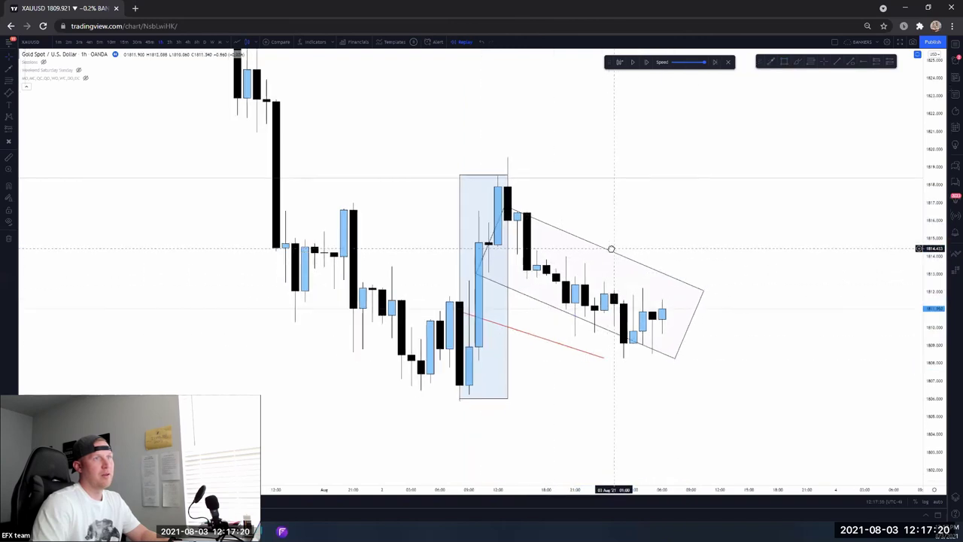
click(463, 314)
mouse_move(465, 318)
mouse_down()
mouse_move(488, 319)
mouse_move(522, 365)
mouse_move(482, 385)
mouse_move(498, 199)
mouse_move(507, 269)
mouse_move(476, 378)
mouse_move(489, 201)
mouse_move(490, 363)
mouse_up()
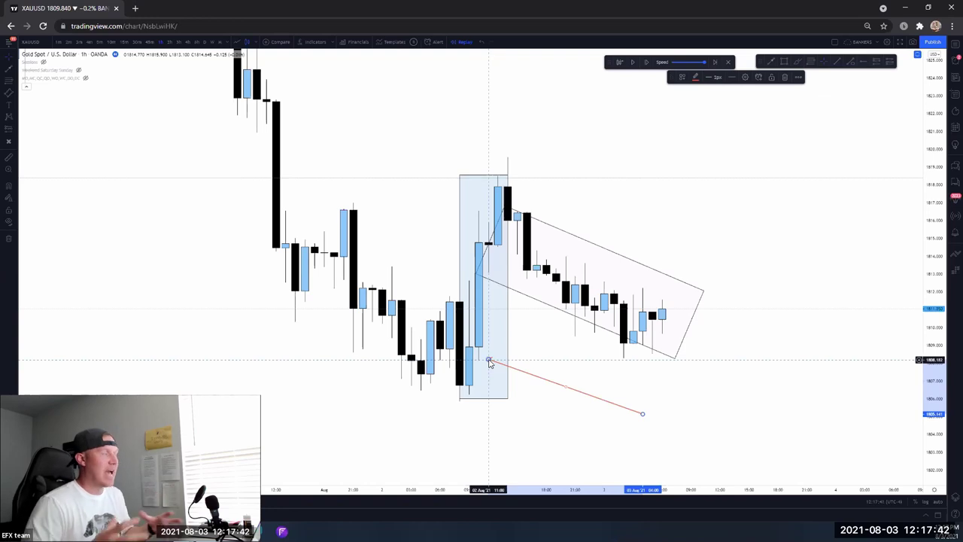
Adjust the red line's endpoints so it sits lower beneath the candles
drag(489, 362, 659, 340)
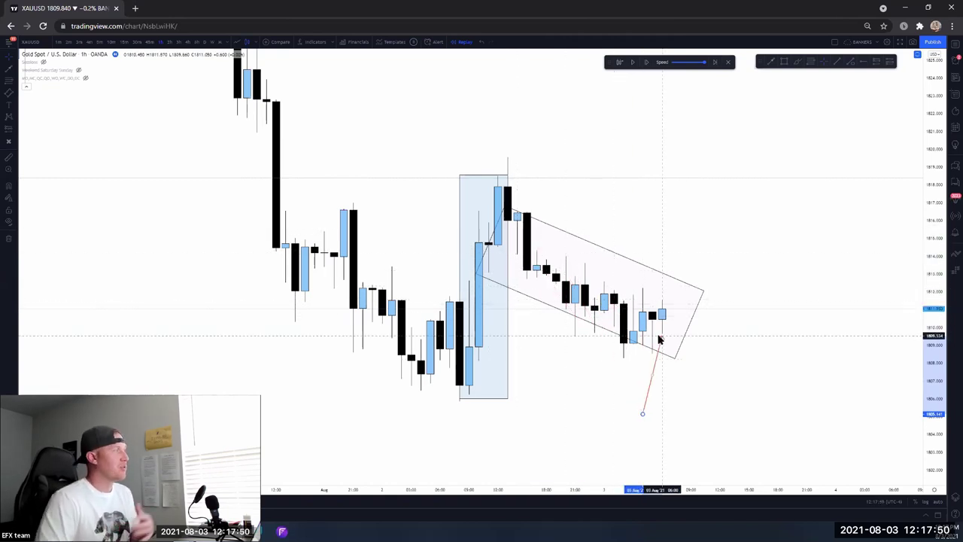
drag(655, 356, 508, 331)
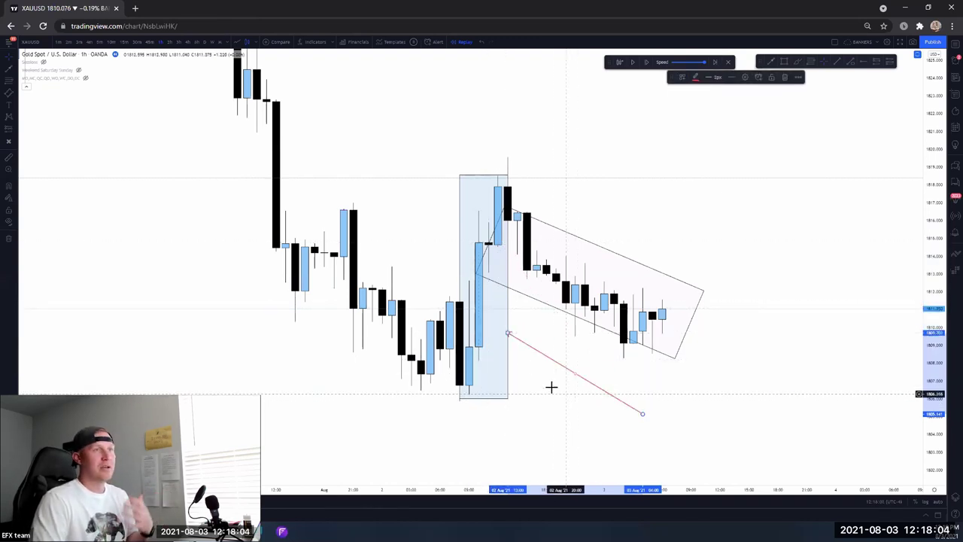
click(527, 393)
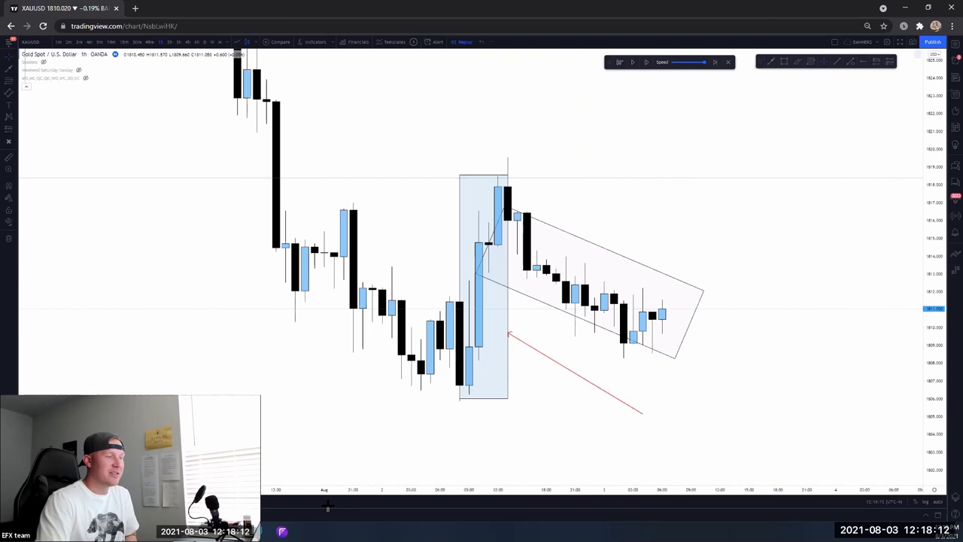
drag(511, 339, 527, 375)
Delete the blue rectangle and the sloping channel, then nudge the red line's left end
click(506, 372)
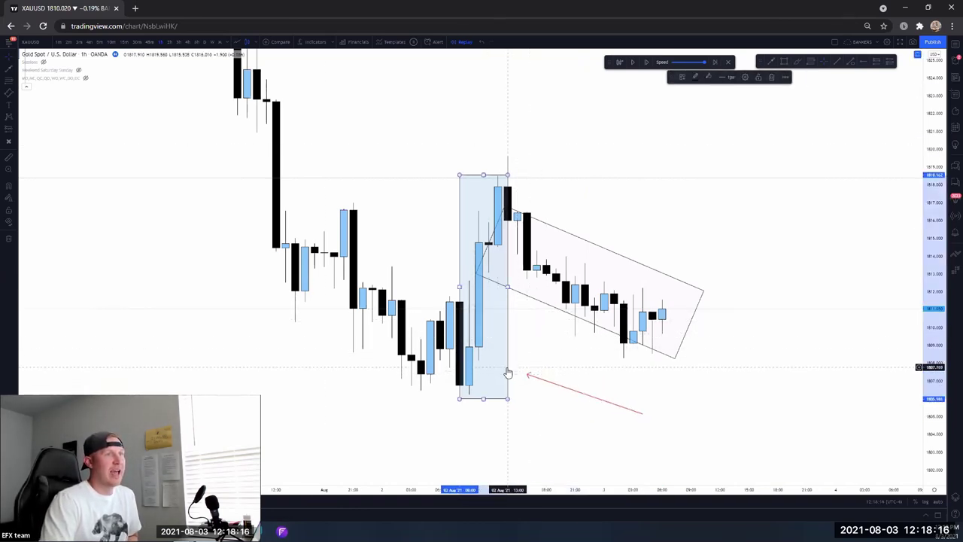
key(Delete)
click(531, 301)
key(Delete)
right_click(529, 297)
click(521, 376)
drag(528, 377, 498, 362)
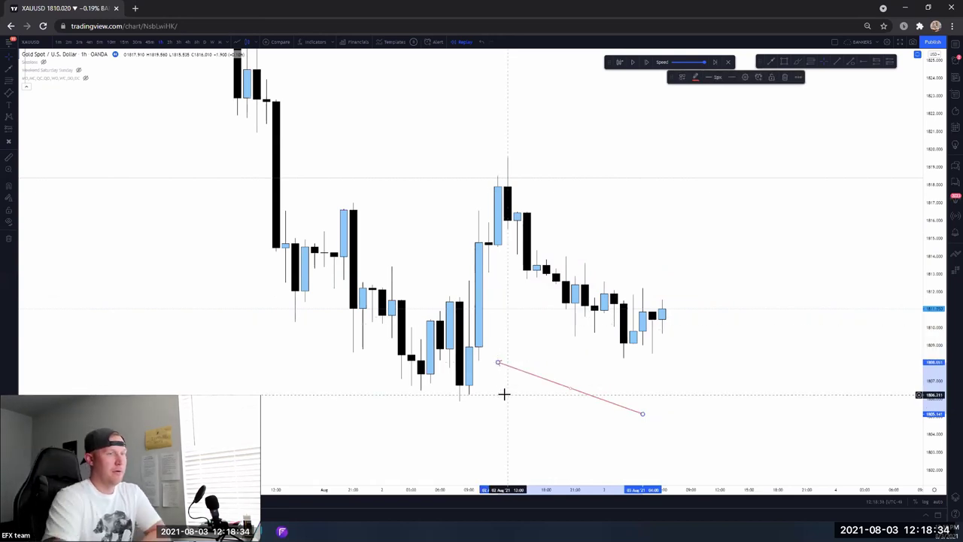
Delete the red line and return the browser window to full screen
key(Delete)
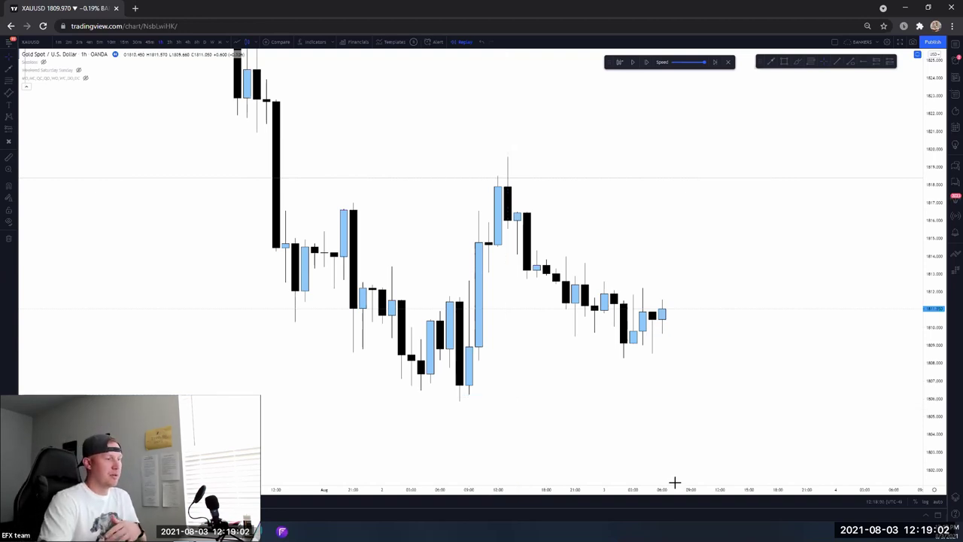
click(9, 69)
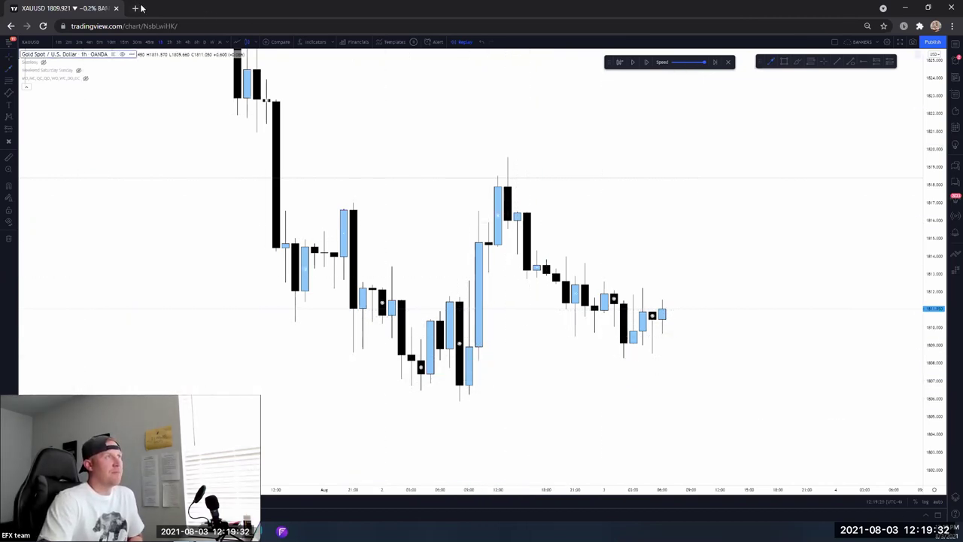
double_click(511, 3)
click(468, 9)
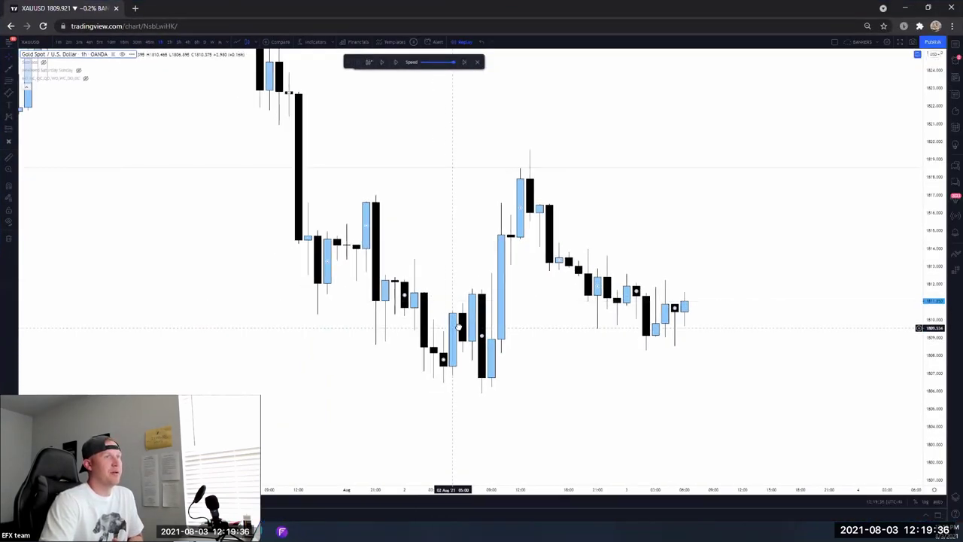
Pan the chart to bring earlier candles into view and open the line tools list
drag(495, 338, 580, 361)
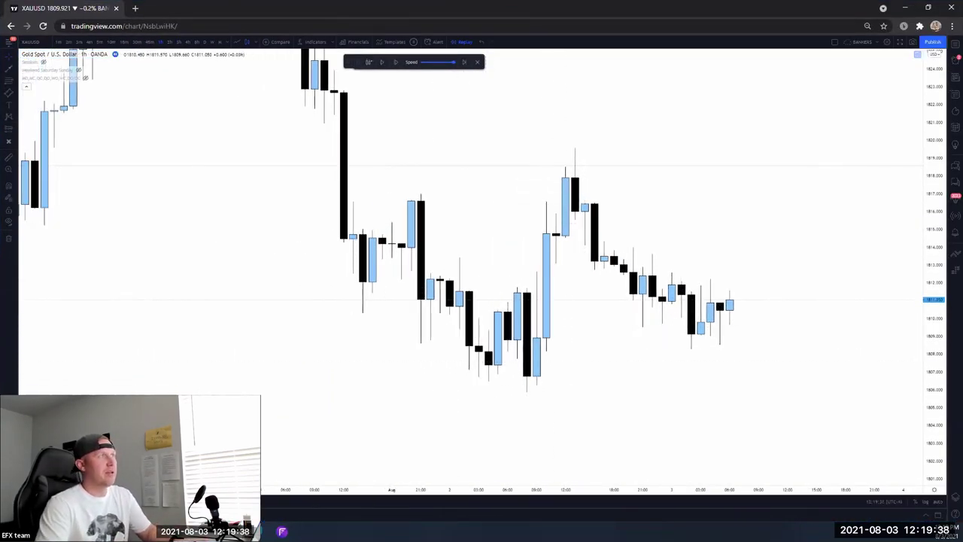
click(10, 70)
click(10, 70)
click(10, 70)
Draw a short horizontal line under the lows near 1806 and turn on session shading
click(46, 173)
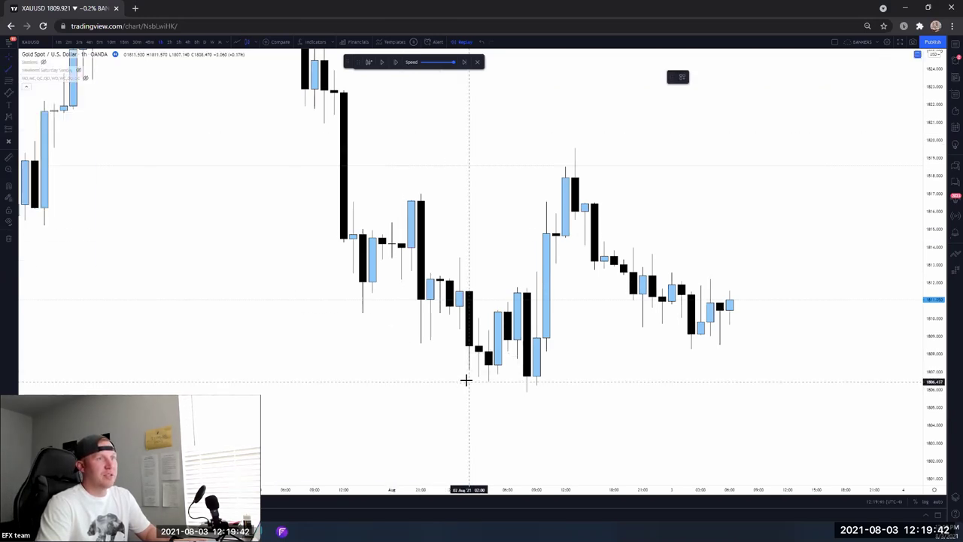
drag(468, 381, 518, 380)
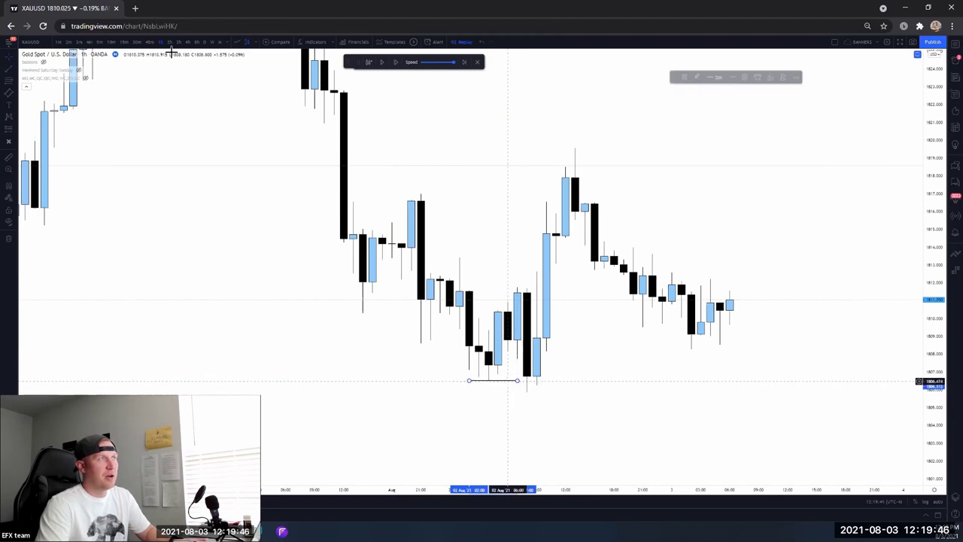
click(43, 64)
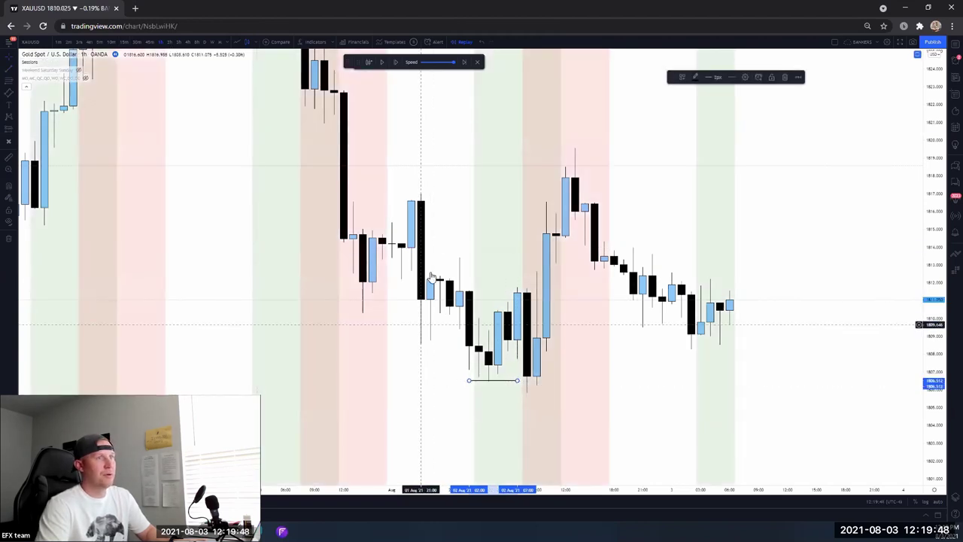
drag(383, 348, 419, 345)
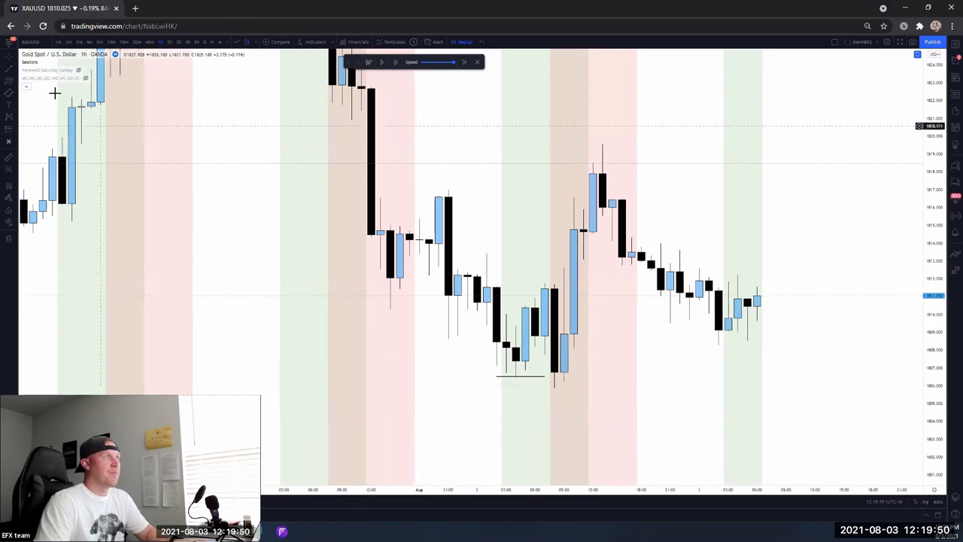
Start an arrow on the chart, then cancel it unfinished
click(5, 70)
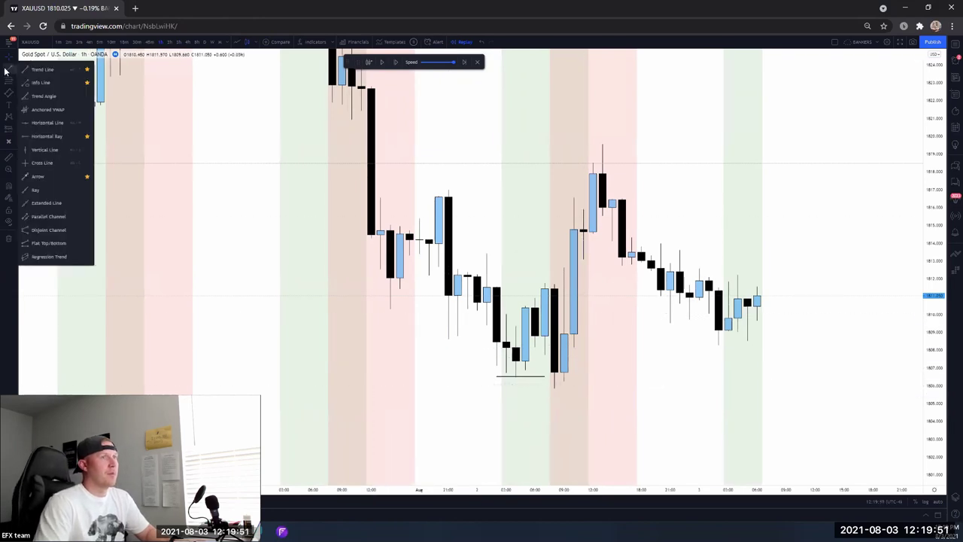
click(40, 174)
click(650, 339)
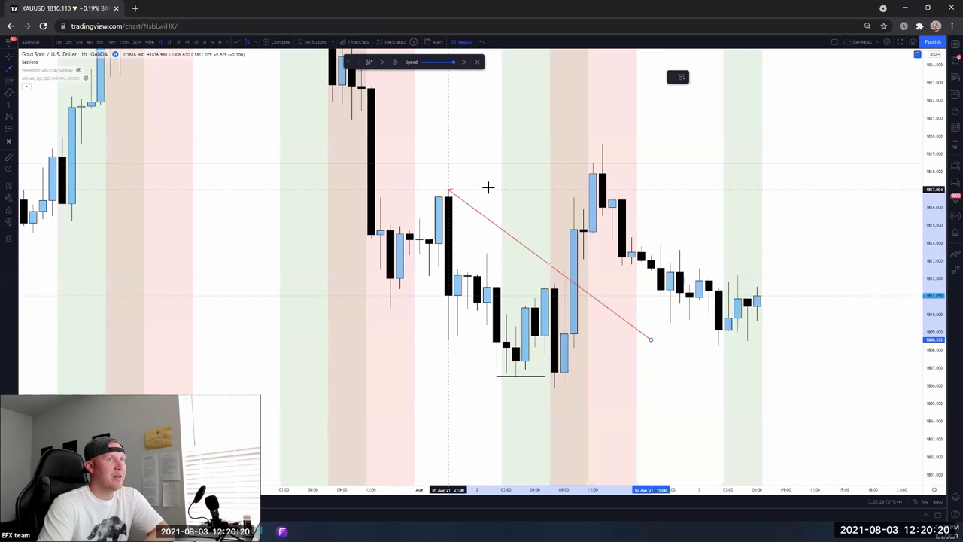
key(Escape)
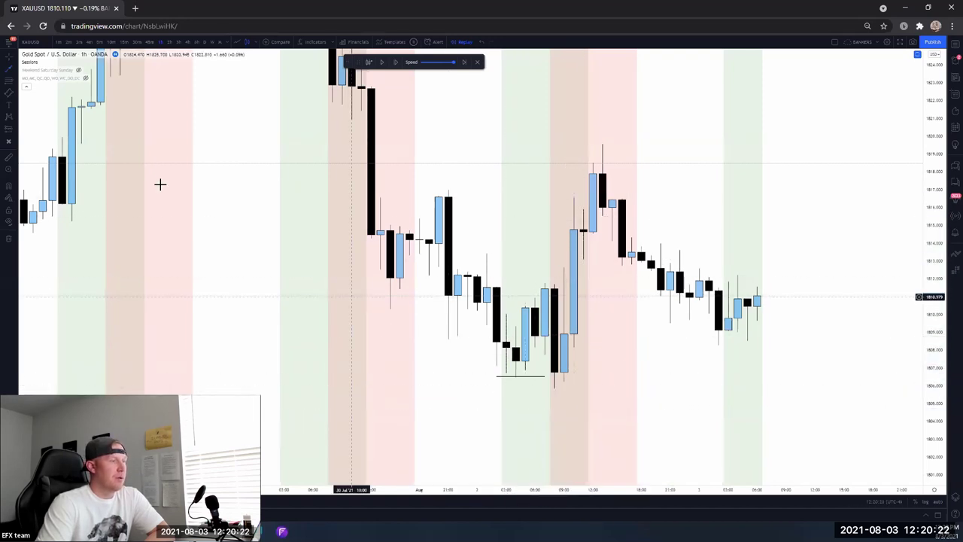
Add a blue 'HH' text label above the swing high near 1820
click(516, 380)
click(535, 378)
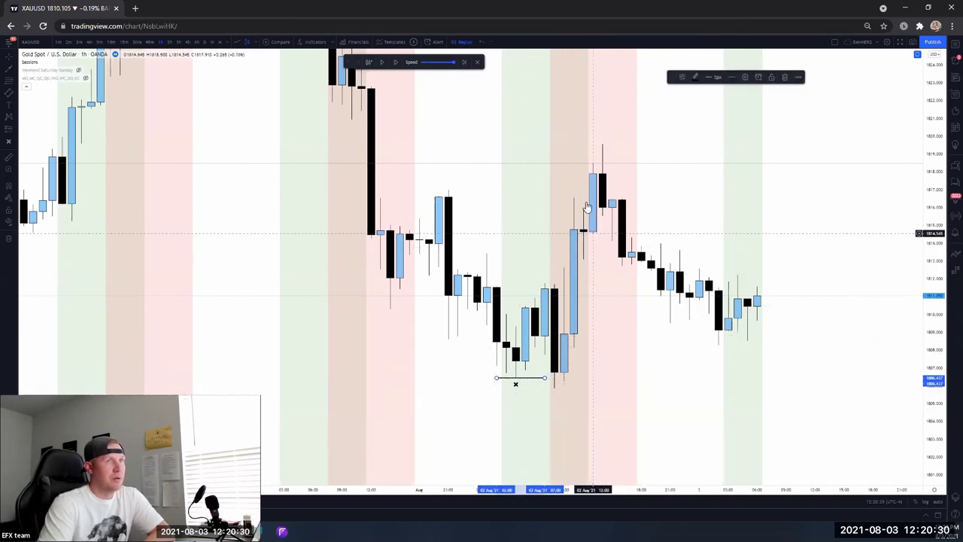
click(4, 72)
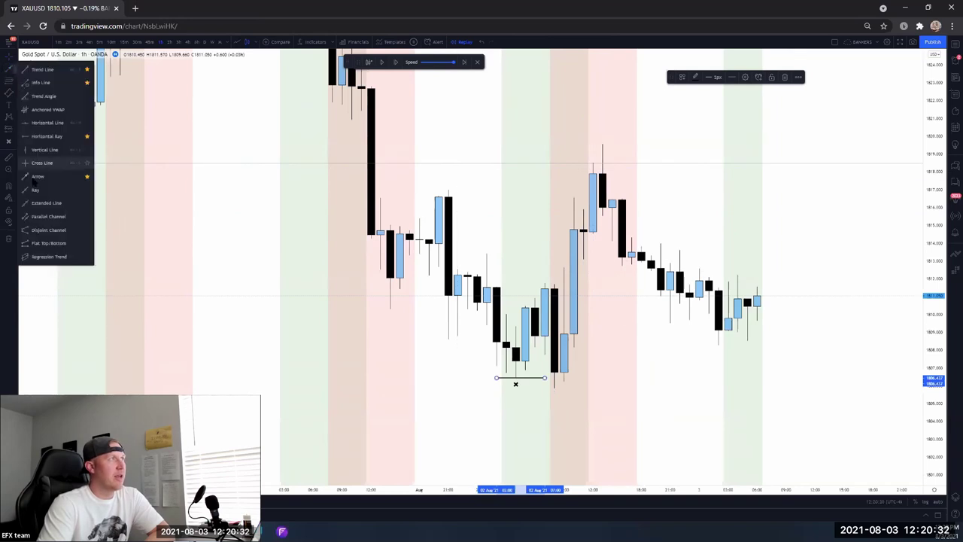
click(35, 136)
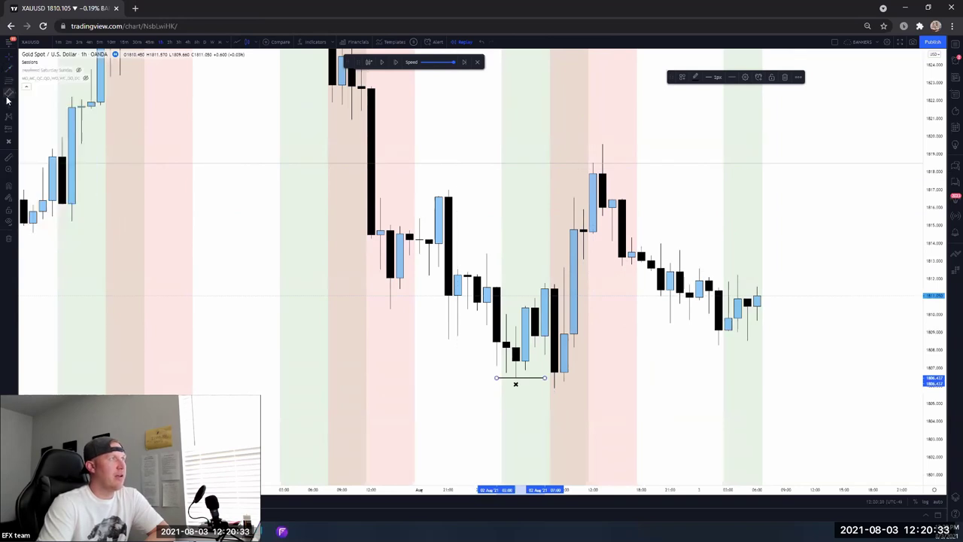
click(592, 119)
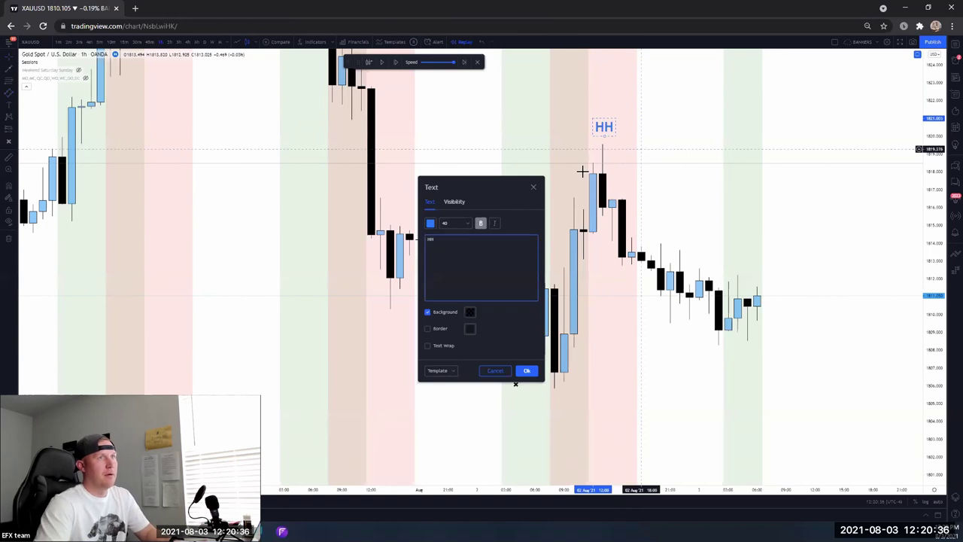
click(527, 370)
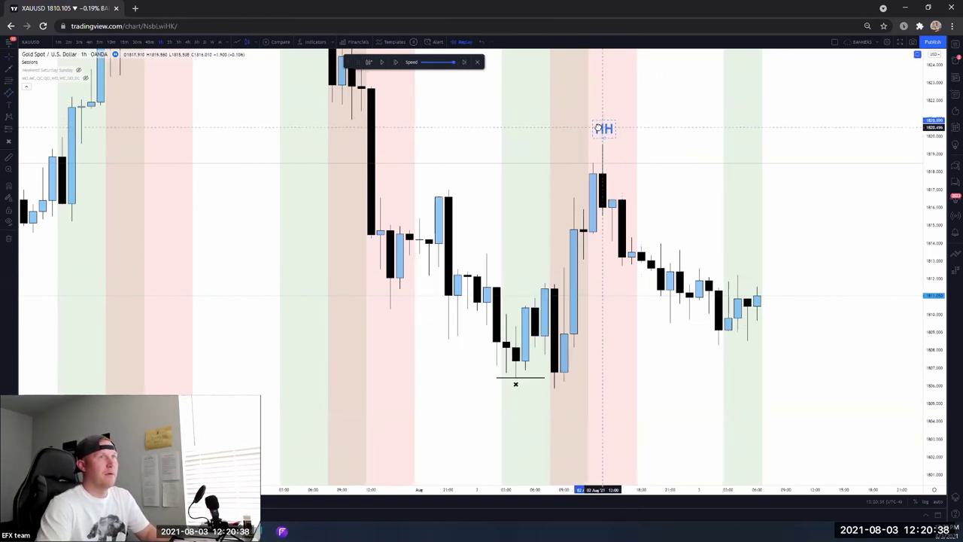
Zoom out, step up to 4h then 8h candles, hide session shading and rescale prices
scroll(830, 149, down, 2)
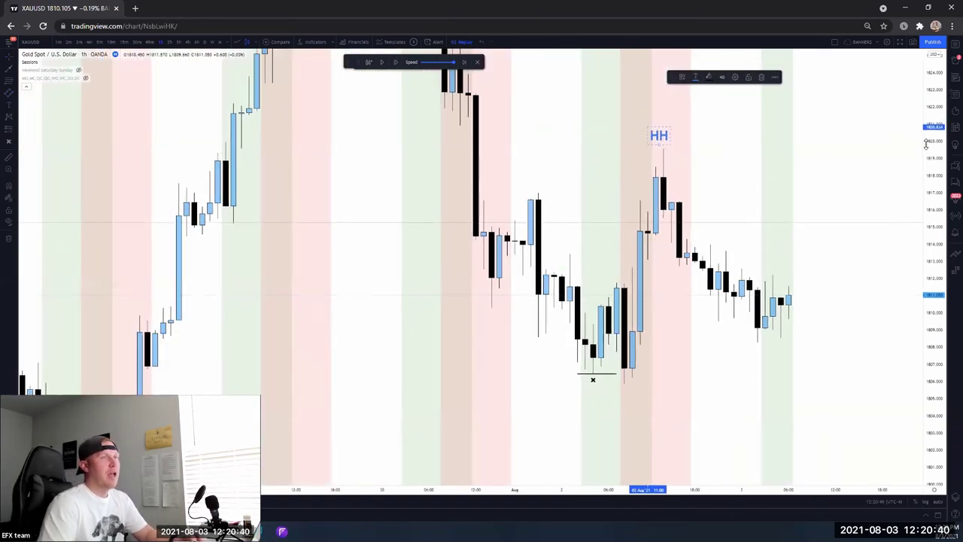
scroll(602, 253, down, 2)
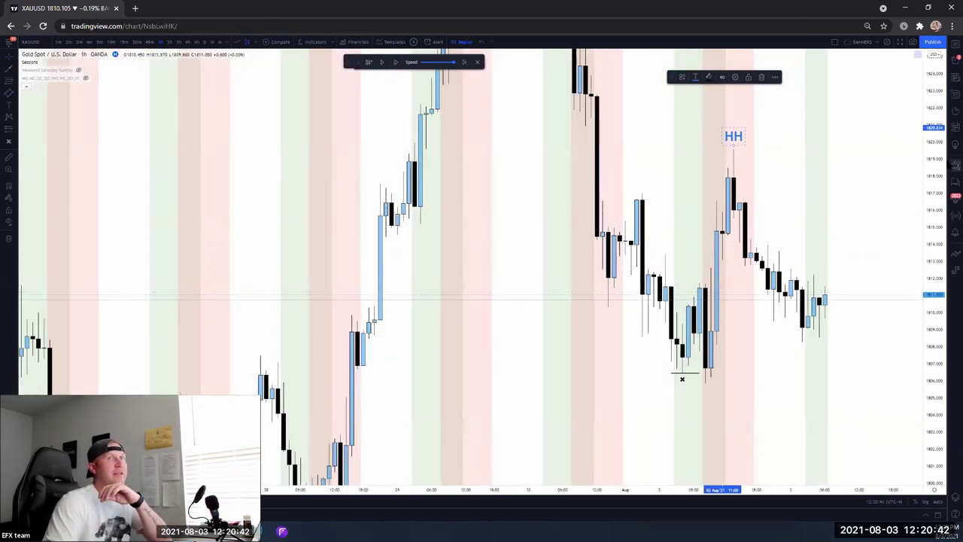
scroll(497, 288, down, 3)
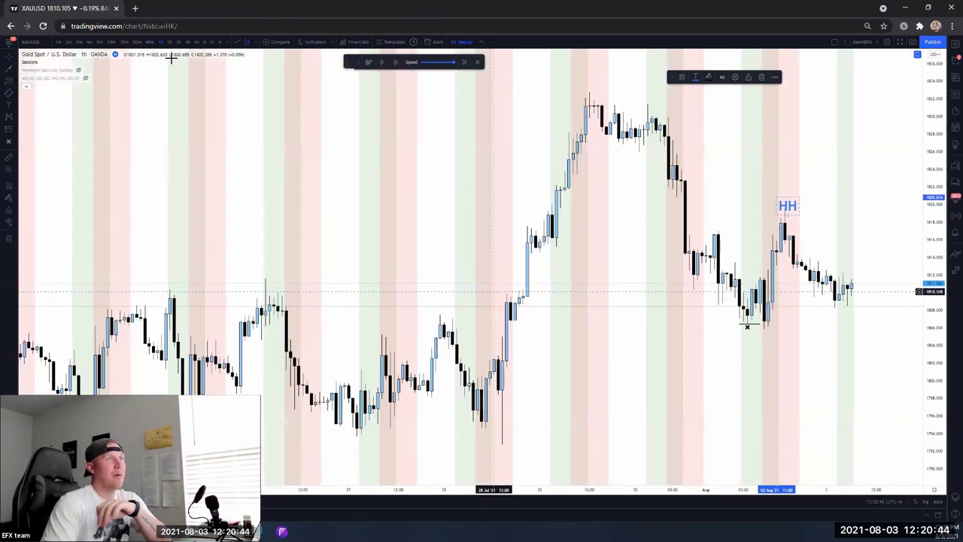
click(187, 42)
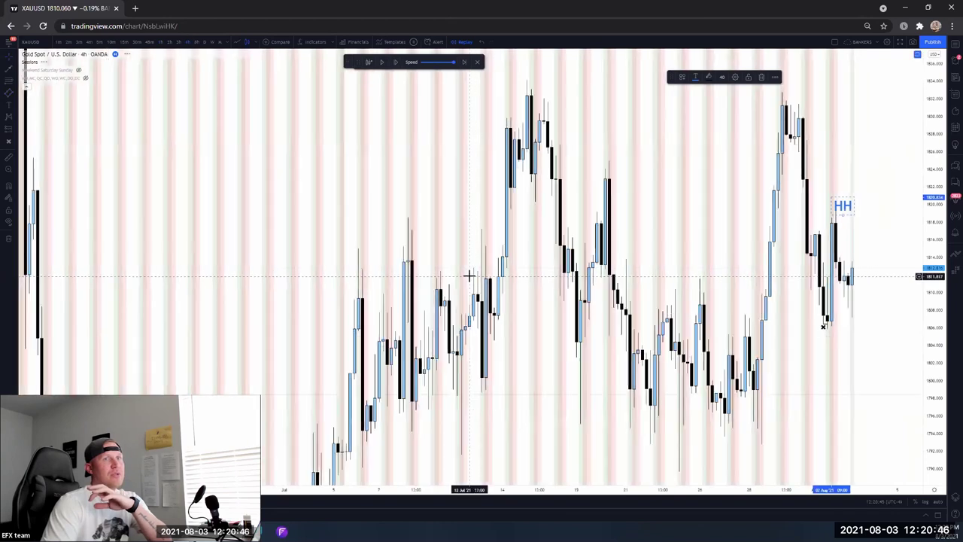
click(44, 62)
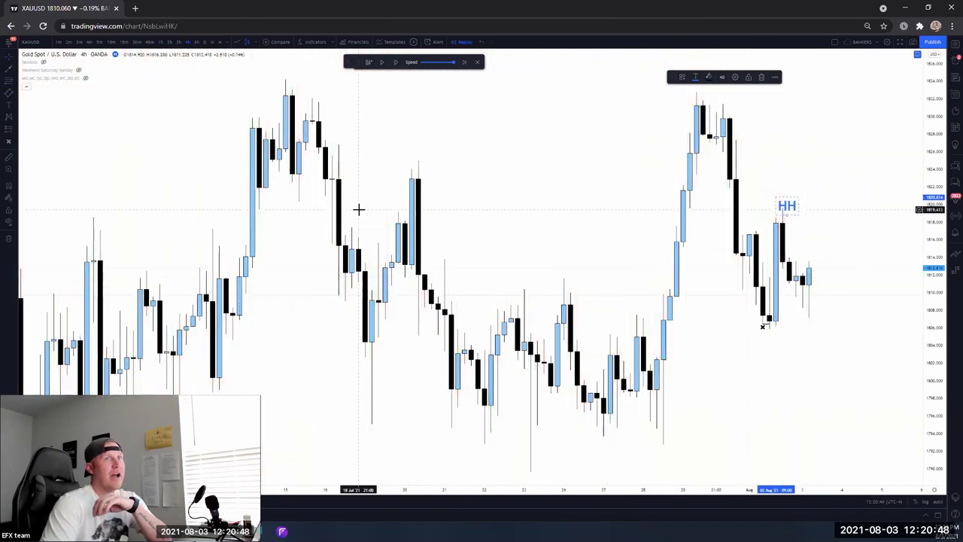
scroll(555, 303, up, 3)
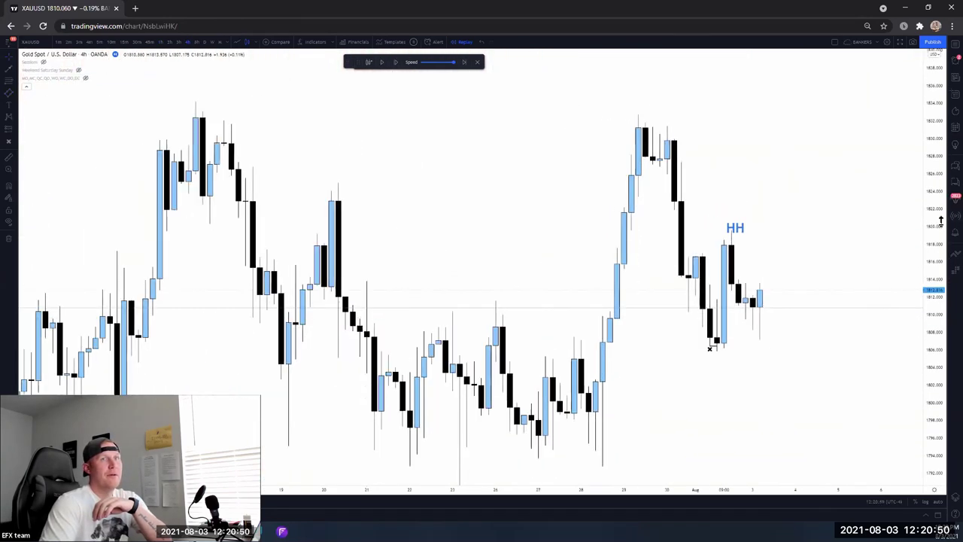
drag(941, 220, 862, 278)
click(196, 43)
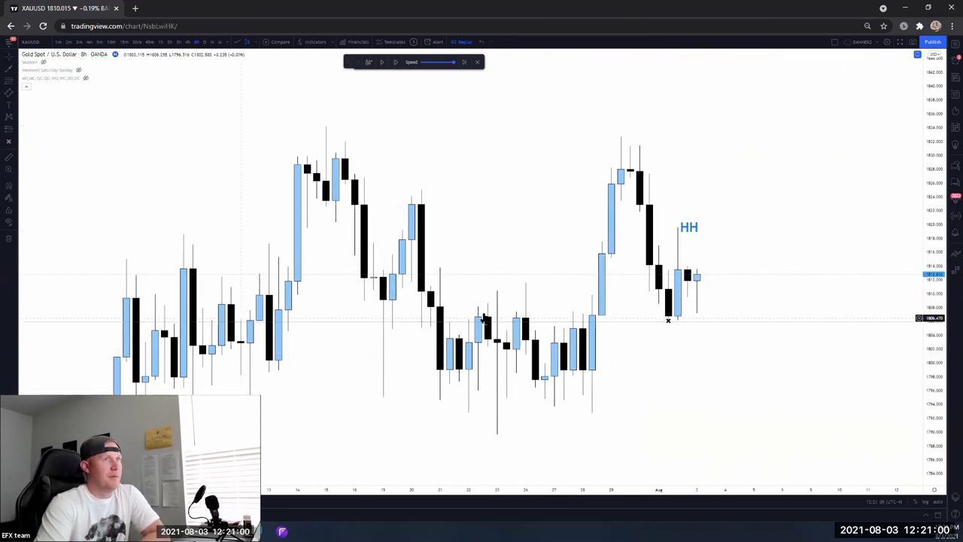
Start a stray line right of the latest candles and cancel it
click(681, 305)
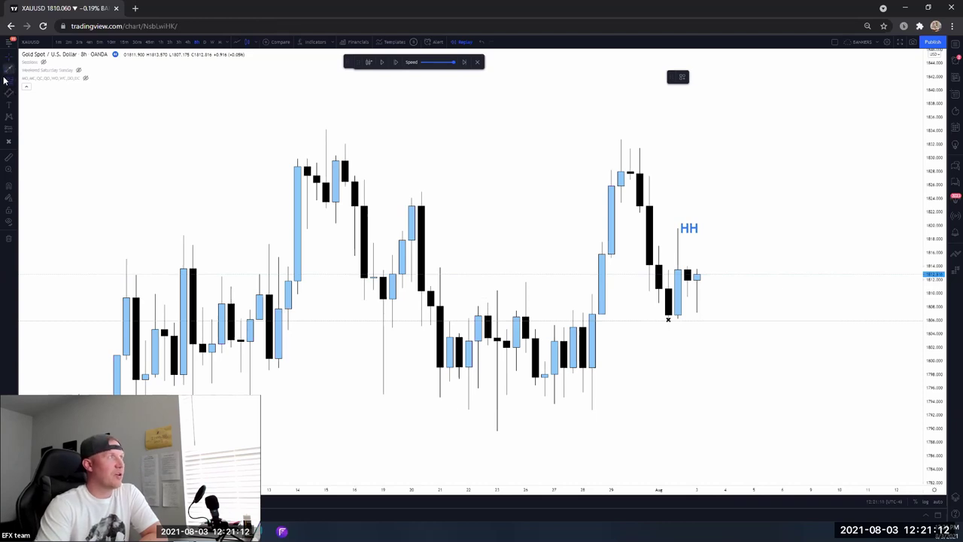
click(716, 353)
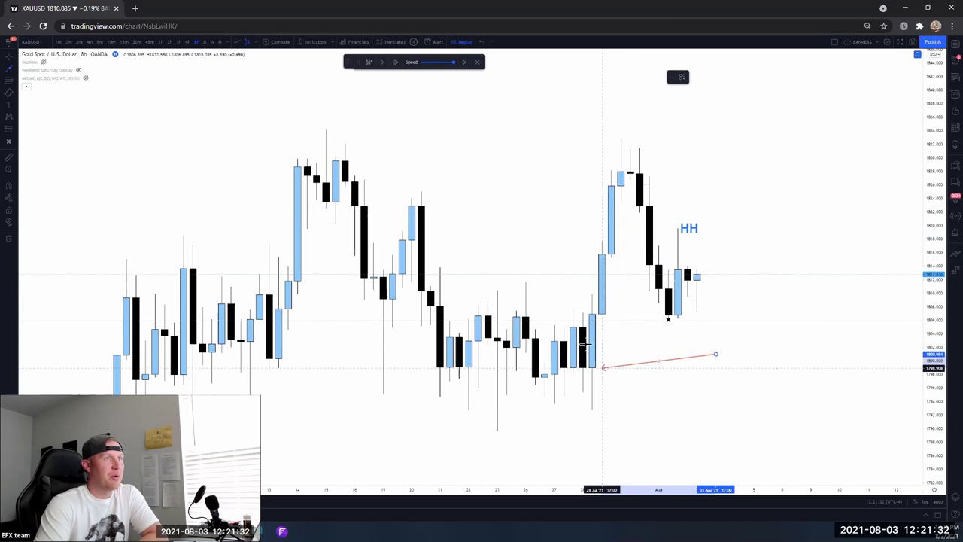
click(536, 284)
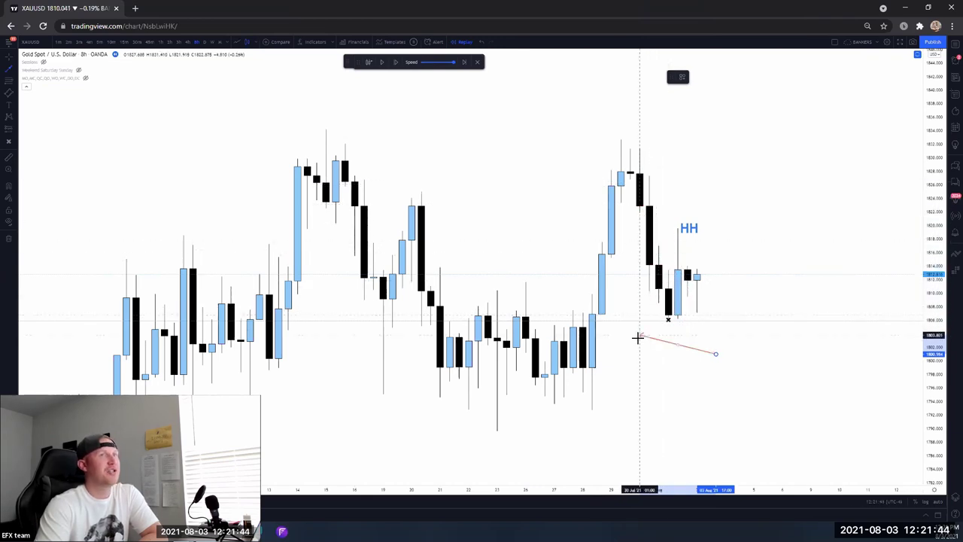
key(Escape)
Anchor a trend line at the late-July swing low, aimed toward the peak near 1830
click(9, 92)
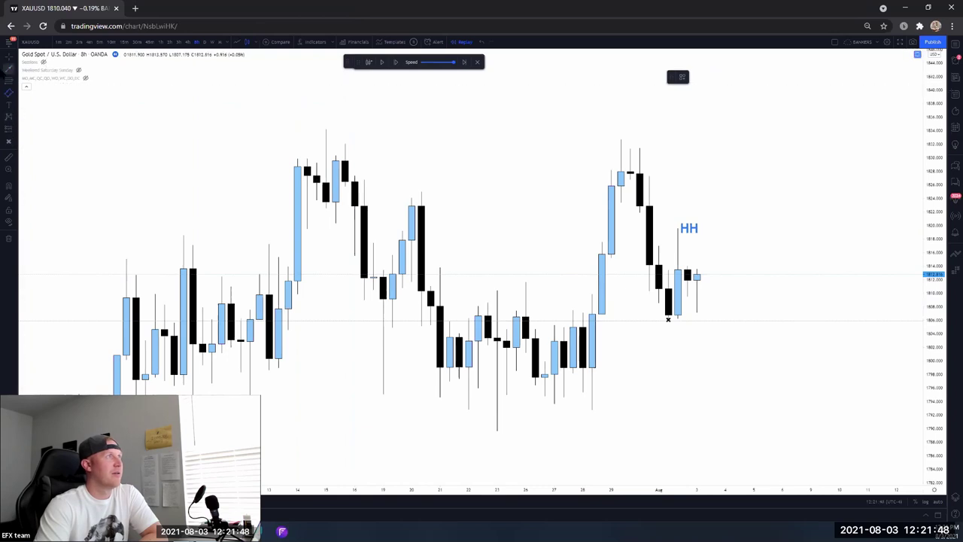
click(744, 312)
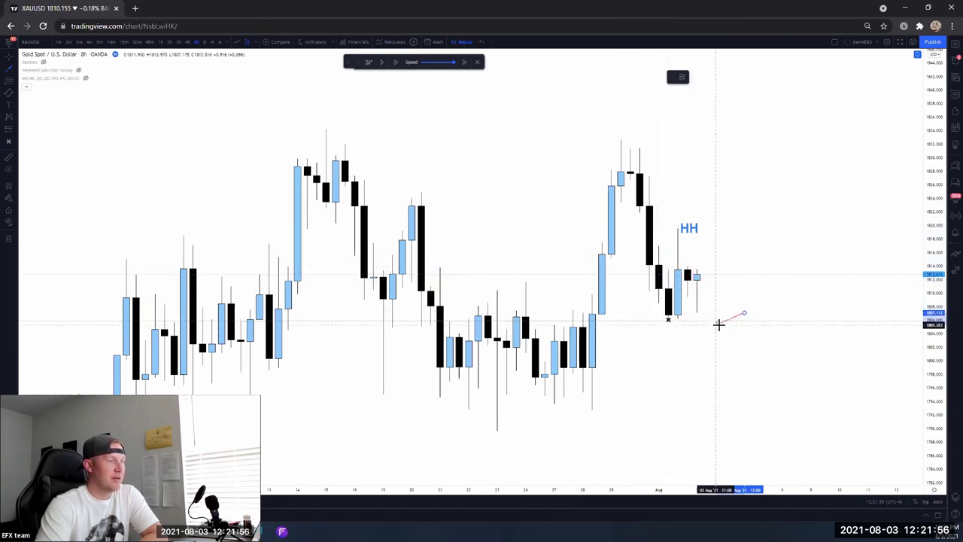
key(Escape)
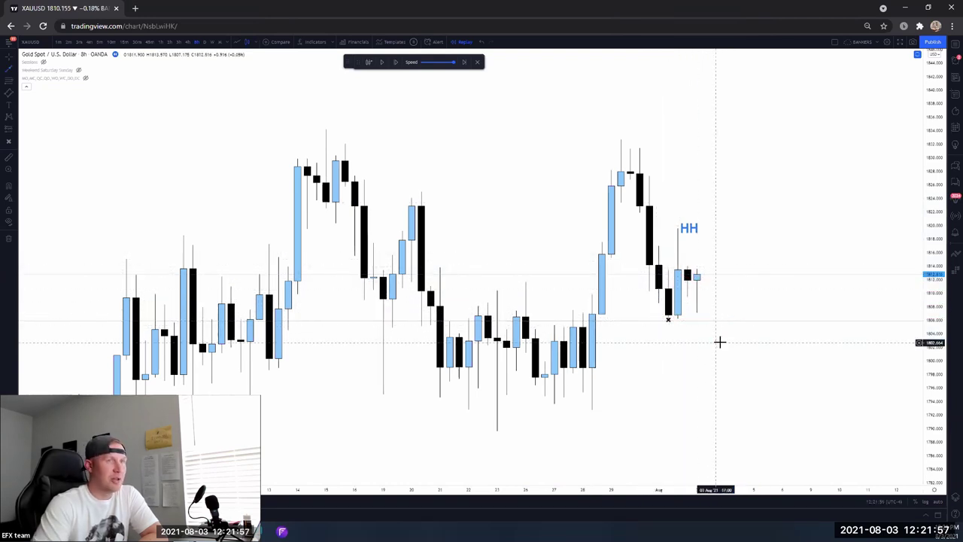
click(10, 69)
click(572, 327)
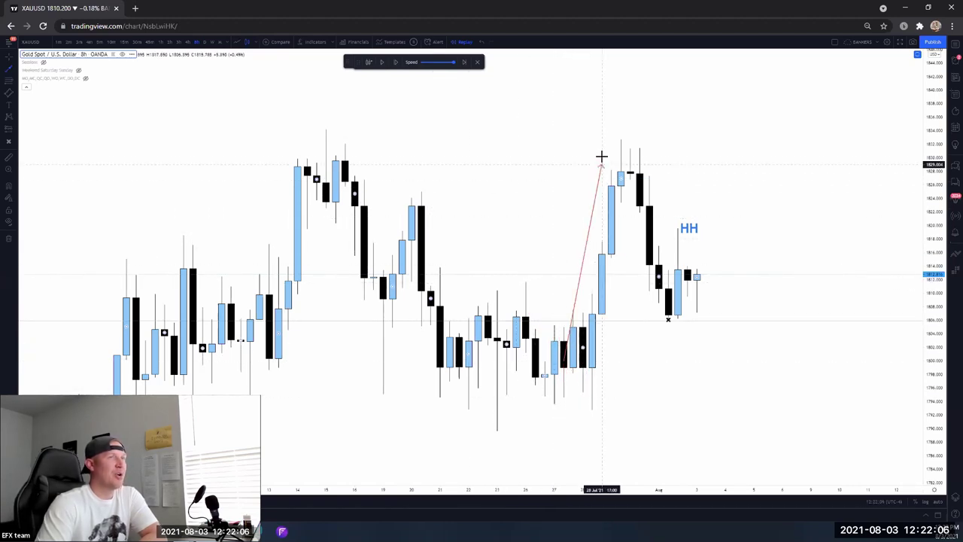
Finish the red trend line at the swing high, then select and delete it
click(613, 130)
click(682, 310)
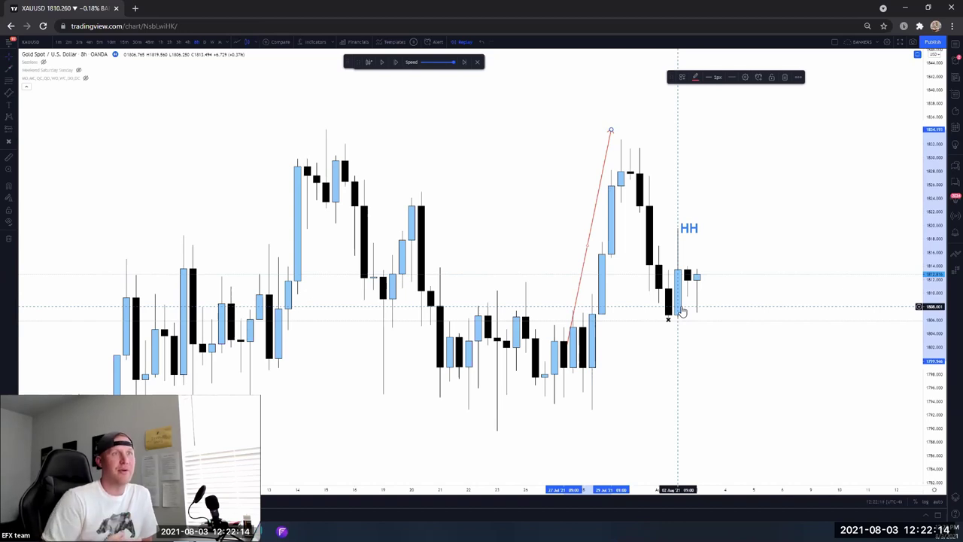
click(4, 71)
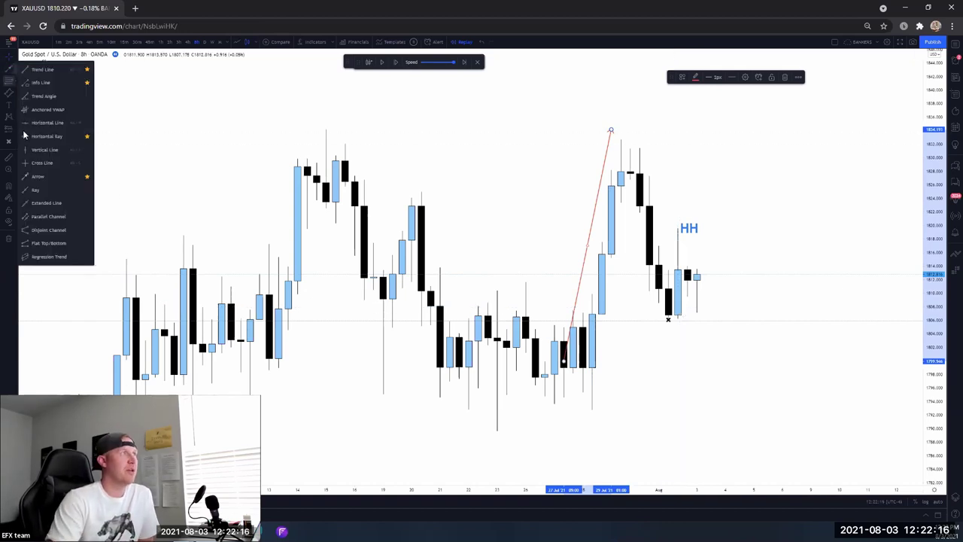
click(26, 138)
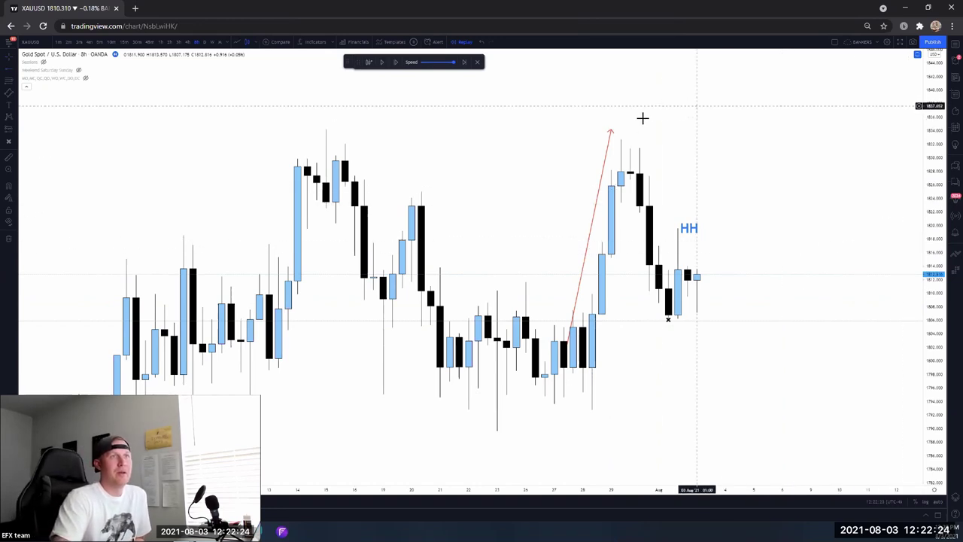
click(608, 129)
key(Delete)
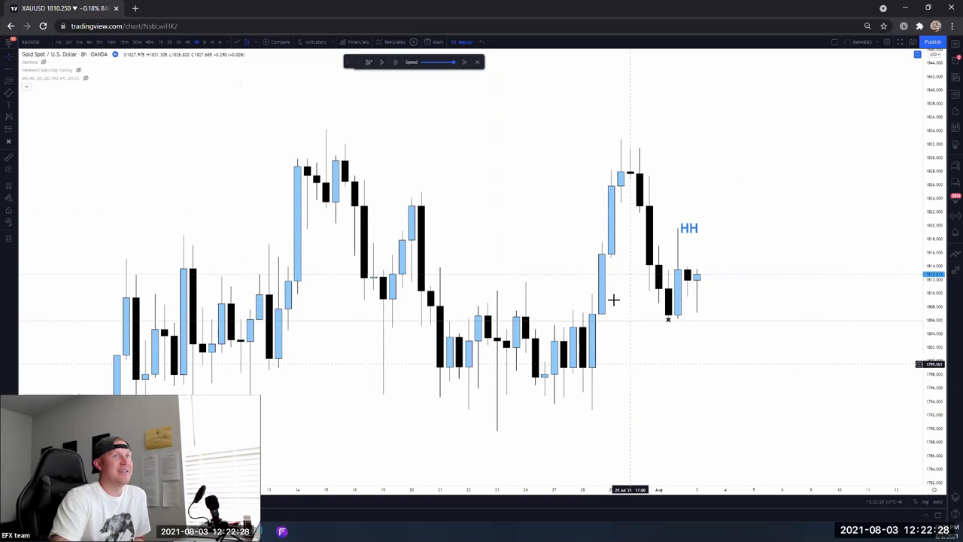
Compress the price scale, zoom in on the latest candles, and cancel a stray unfinished line
drag(931, 233, 935, 254)
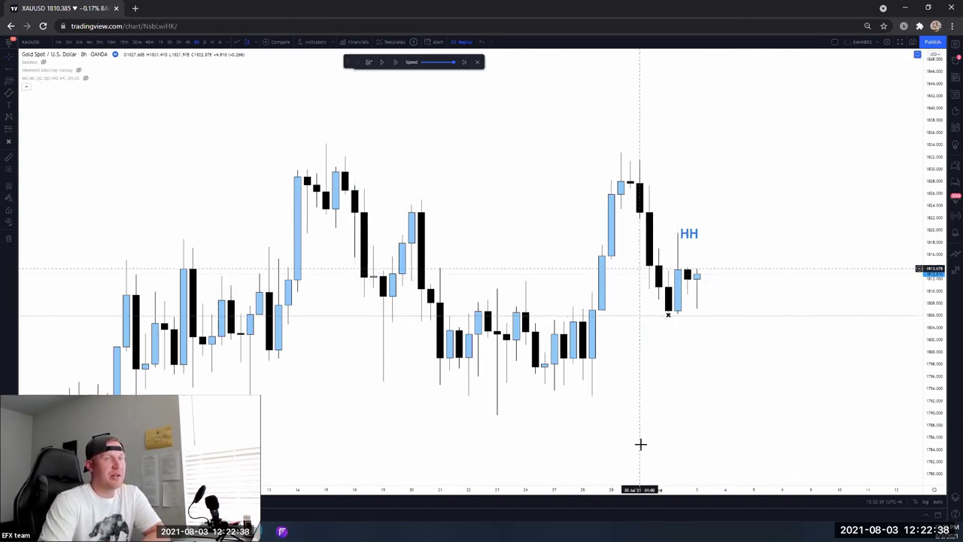
scroll(815, 329, up, 3)
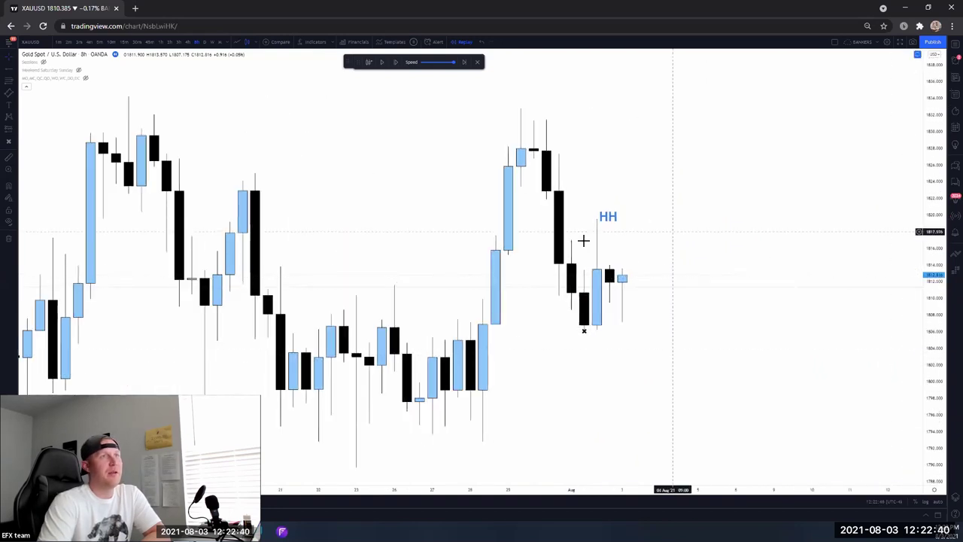
click(15, 70)
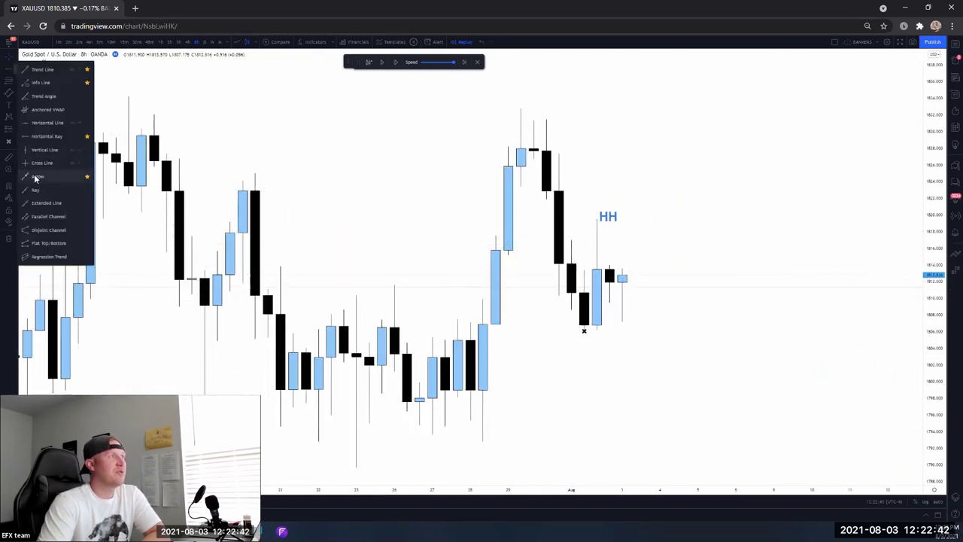
click(53, 176)
click(660, 359)
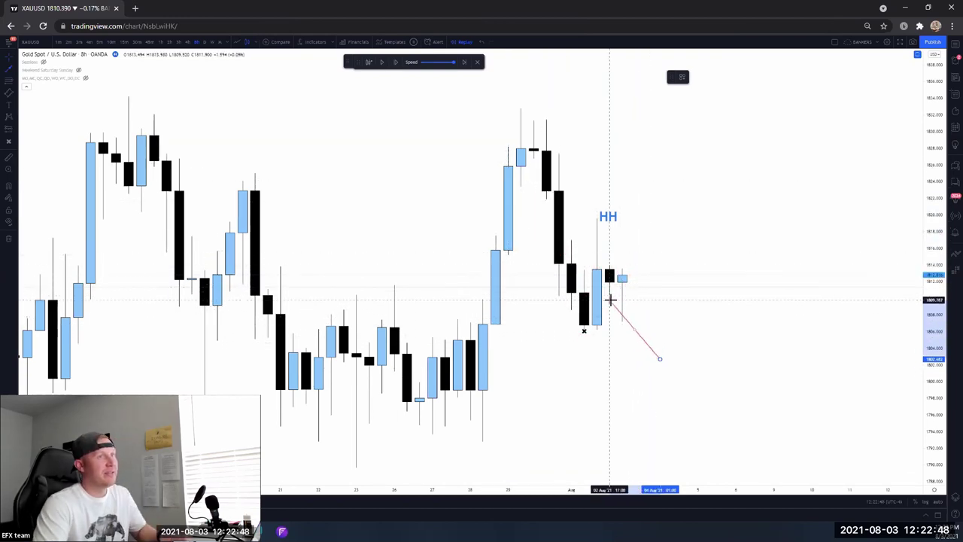
key(Escape)
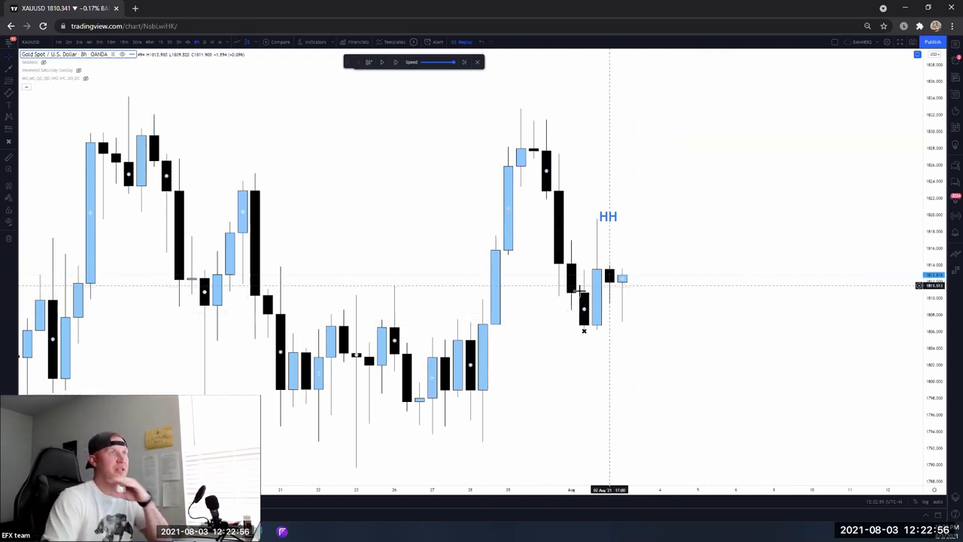
scroll(455, 193, left, 2)
scroll(454, 194, left, 1)
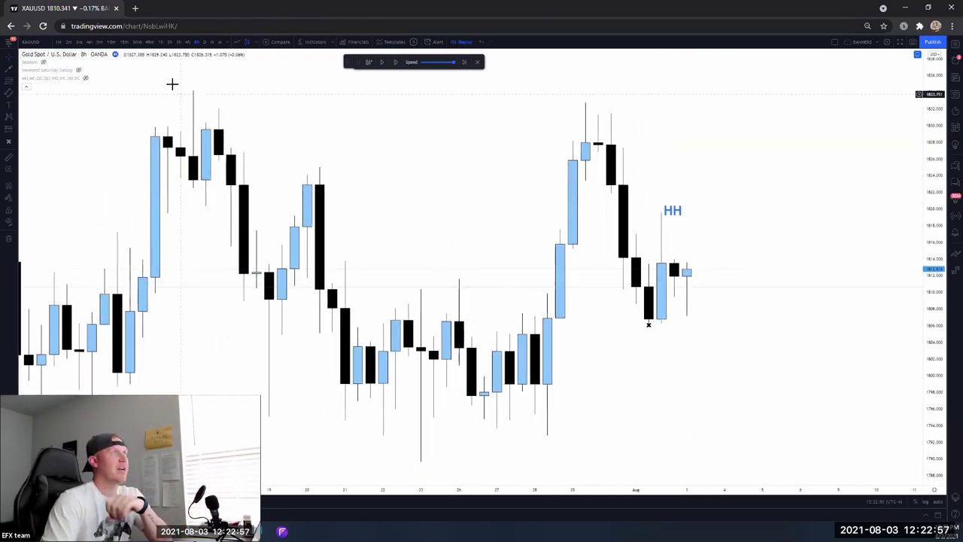
Switch the gold chart to 1-hour candles and reframe it on the recent high and lows
click(163, 43)
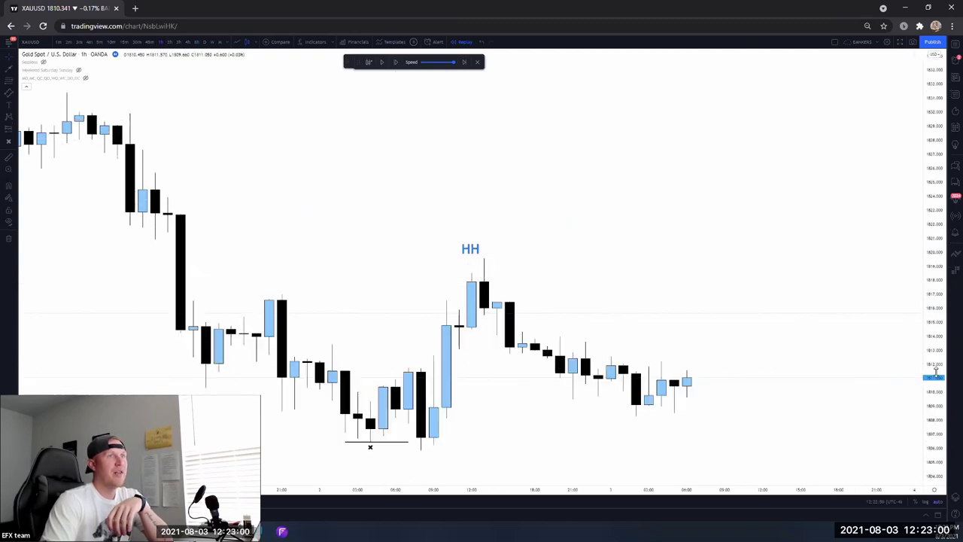
scroll(667, 308, up, 3)
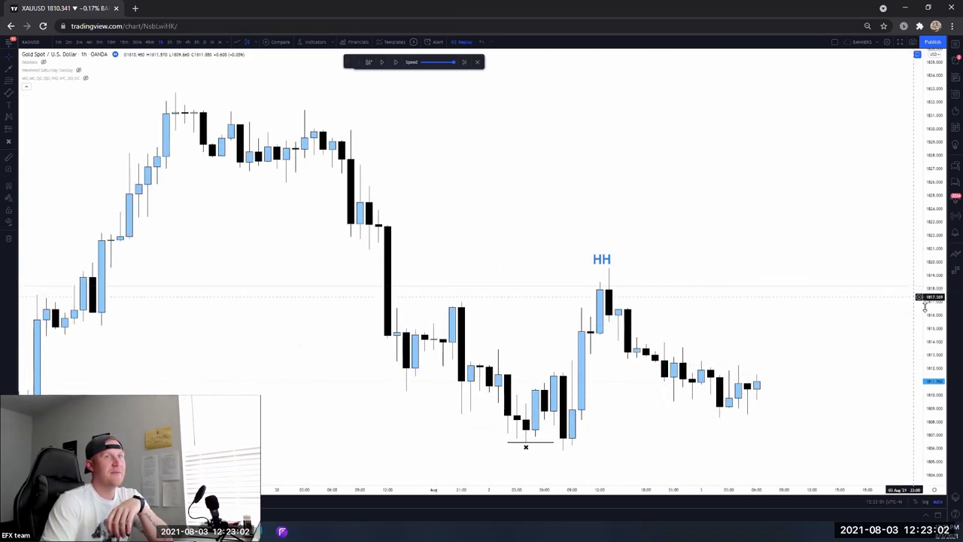
scroll(827, 381, down, 2)
drag(827, 382, 740, 329)
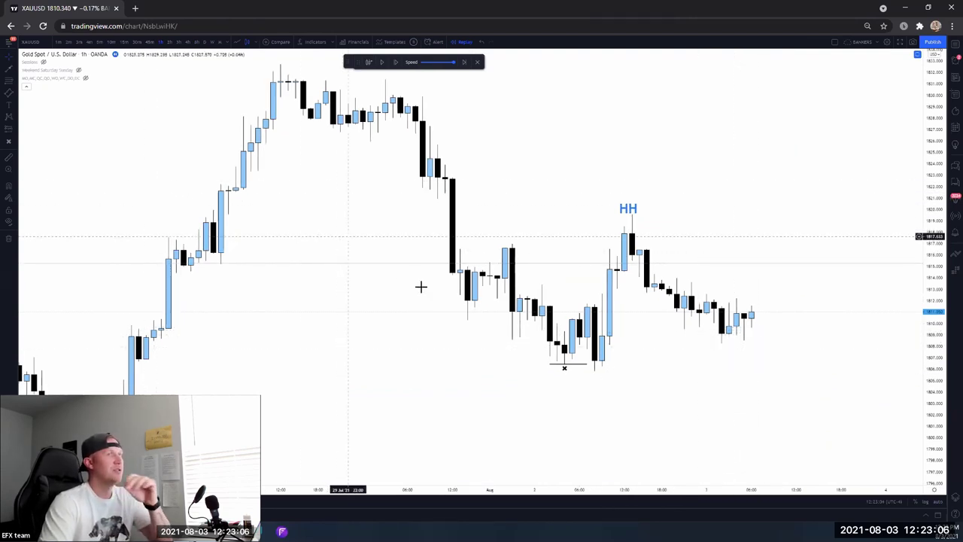
scroll(528, 364, up, 1)
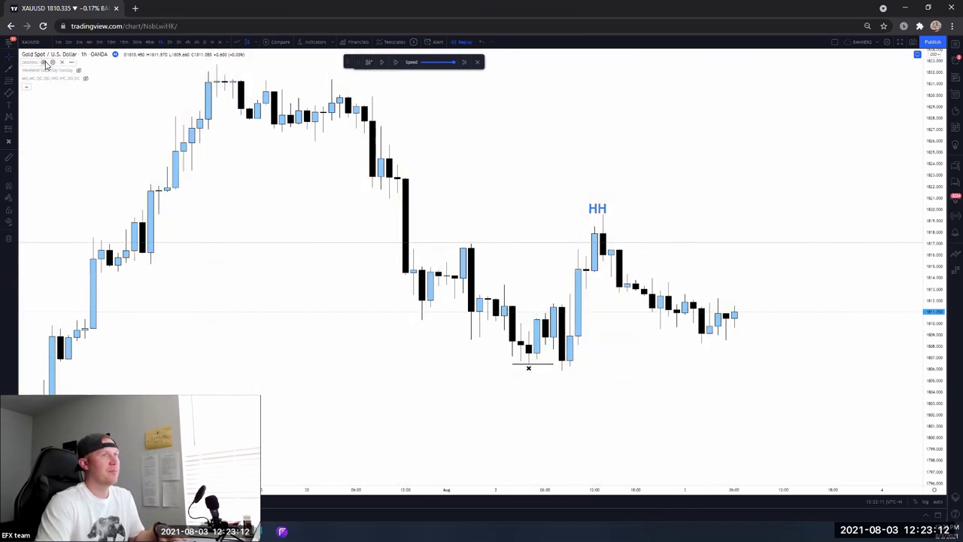
Turn on the Sessions background shading and cancel an unfinished trend line
click(45, 62)
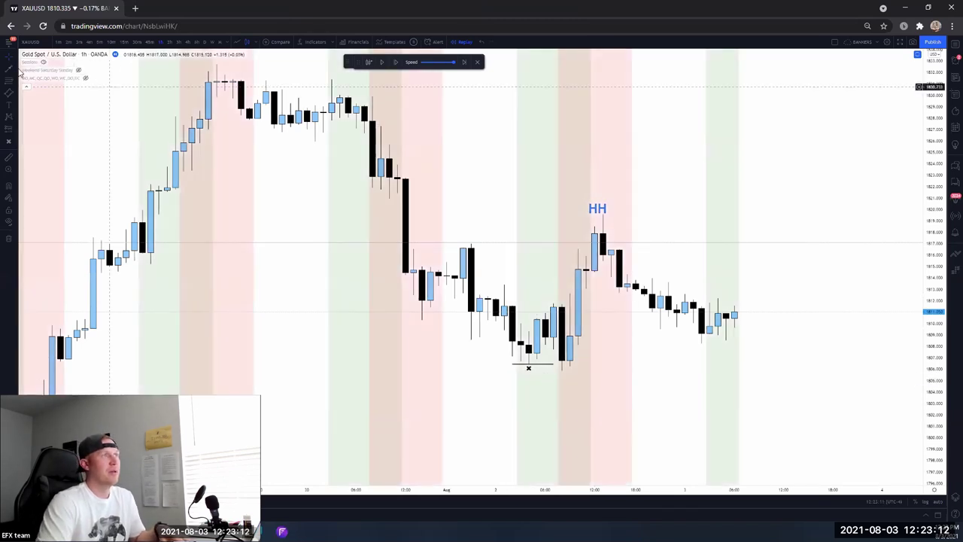
click(8, 67)
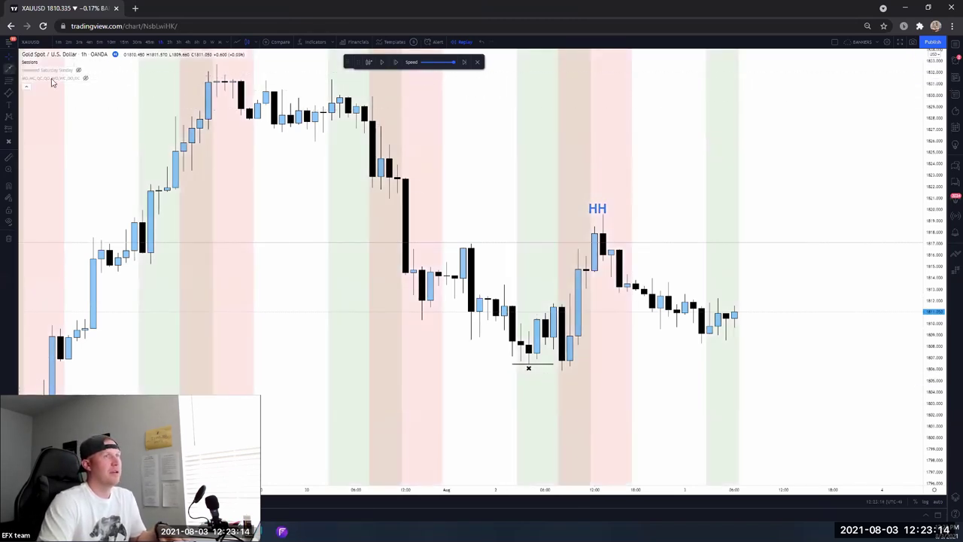
click(643, 355)
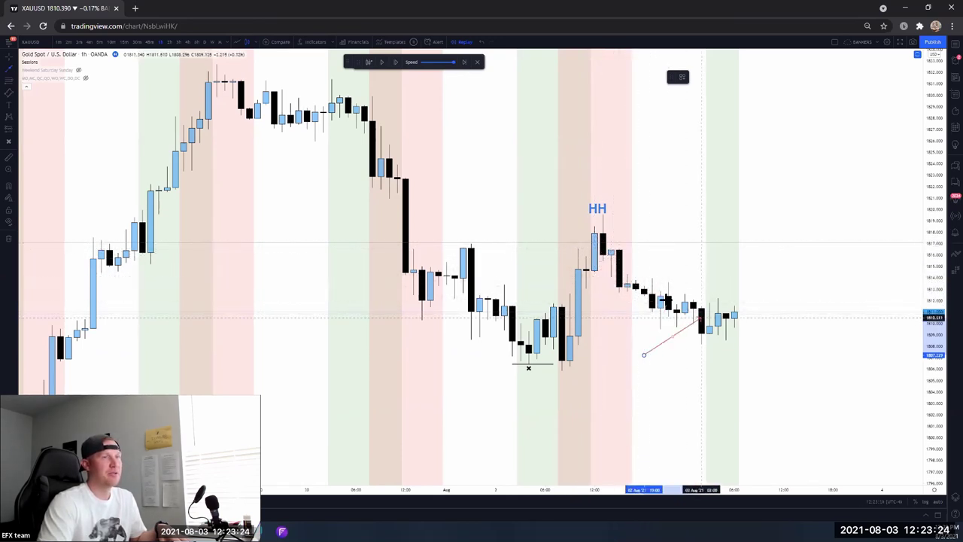
key(Escape)
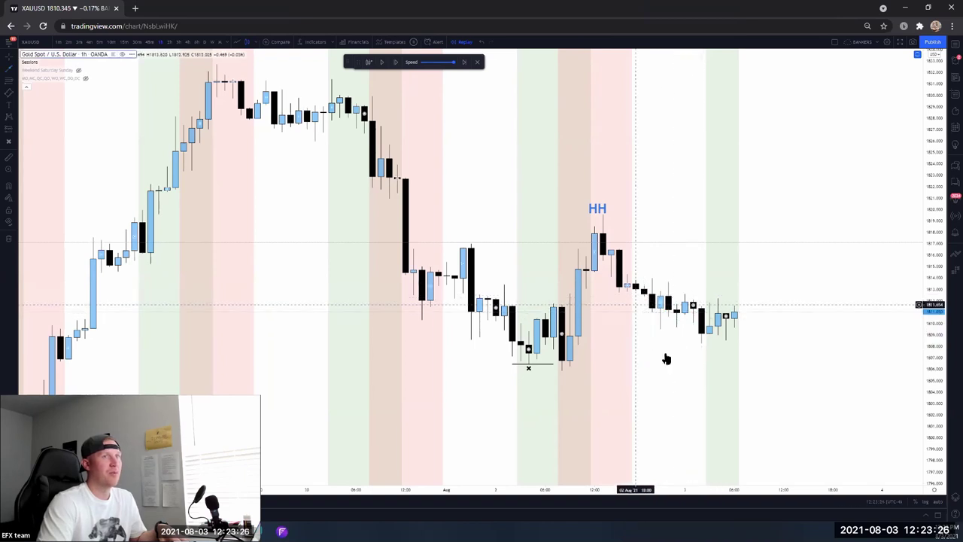
Reframe the chart, switch it to 30-minute candles, and select the HH label
drag(933, 389, 910, 323)
scroll(772, 254, up, 2)
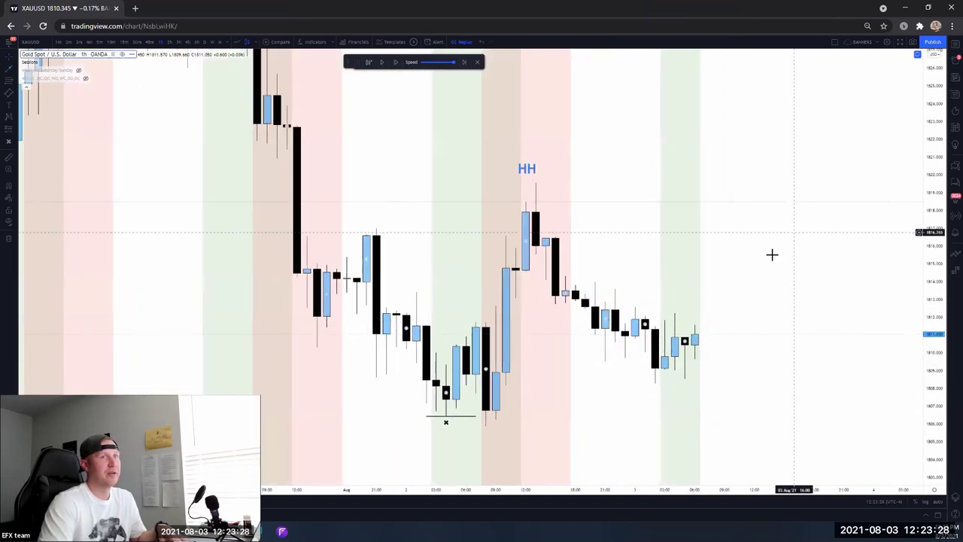
drag(772, 254, 812, 238)
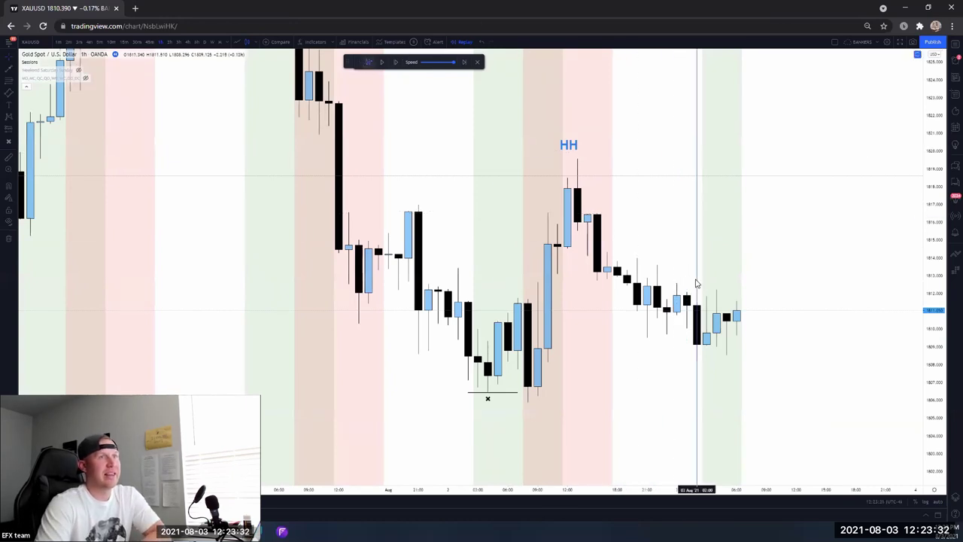
scroll(760, 351, left, 4)
scroll(712, 399, right, 3)
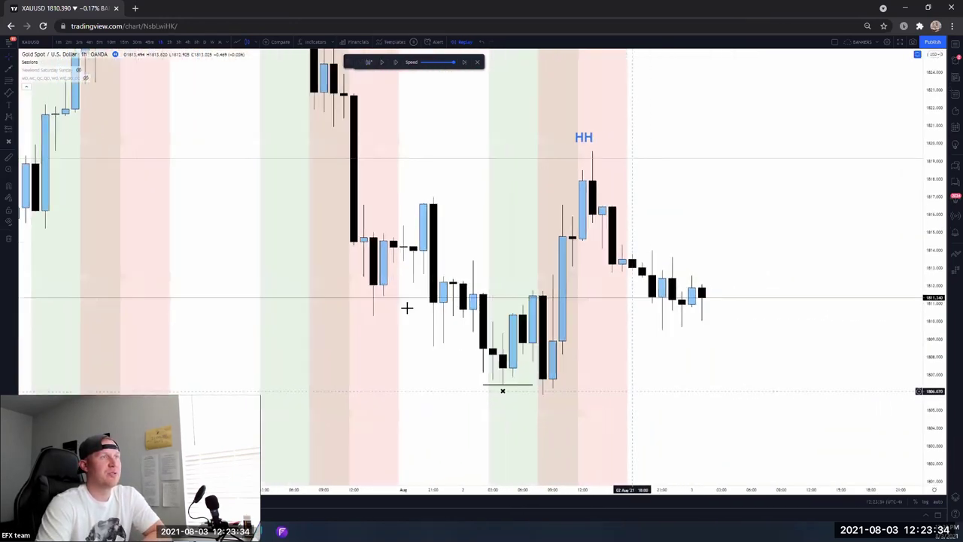
scroll(406, 307, right, 2)
mouse_move(429, 246)
mouse_down()
mouse_move(527, 245)
mouse_move(527, 228)
mouse_up()
click(512, 119)
Delete the HH label and draw a flat line at the range top near 1814
key(Delete)
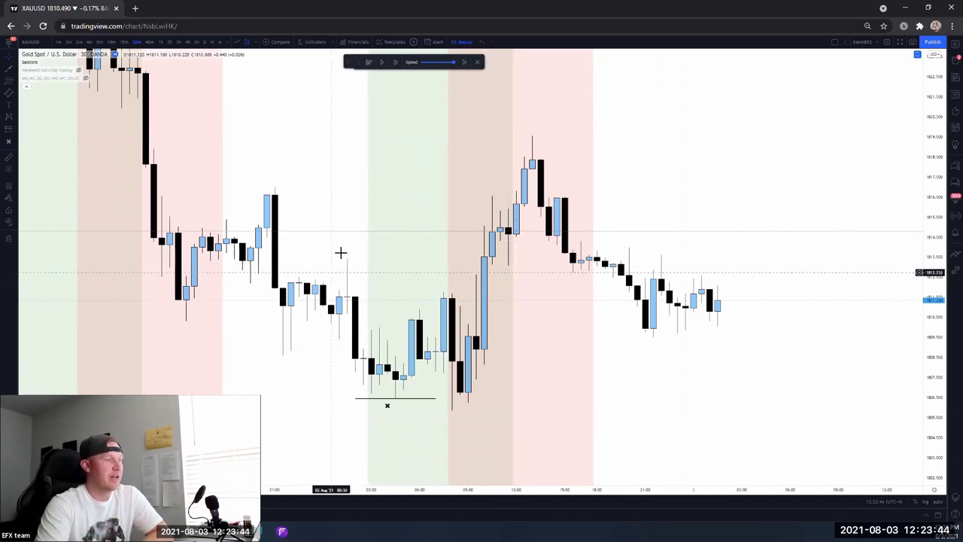
click(9, 70)
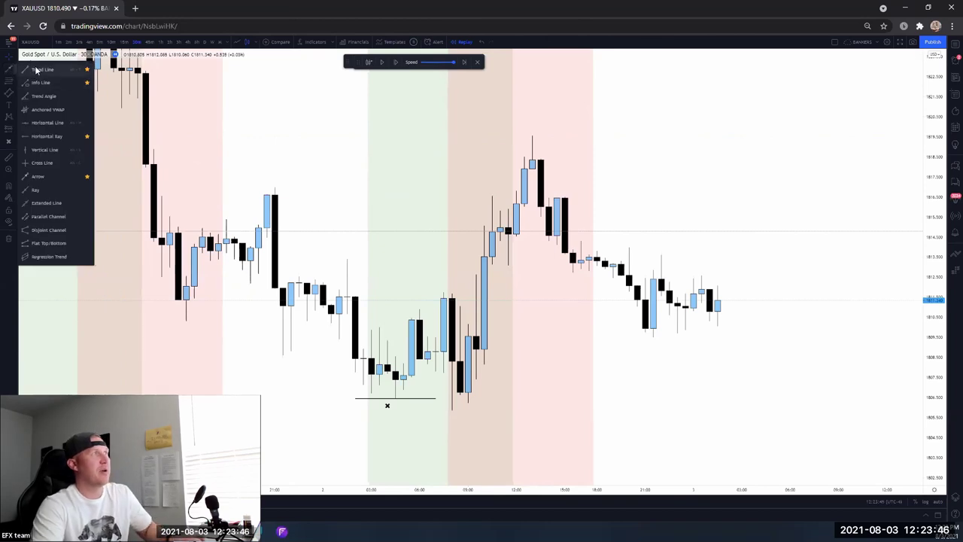
click(37, 69)
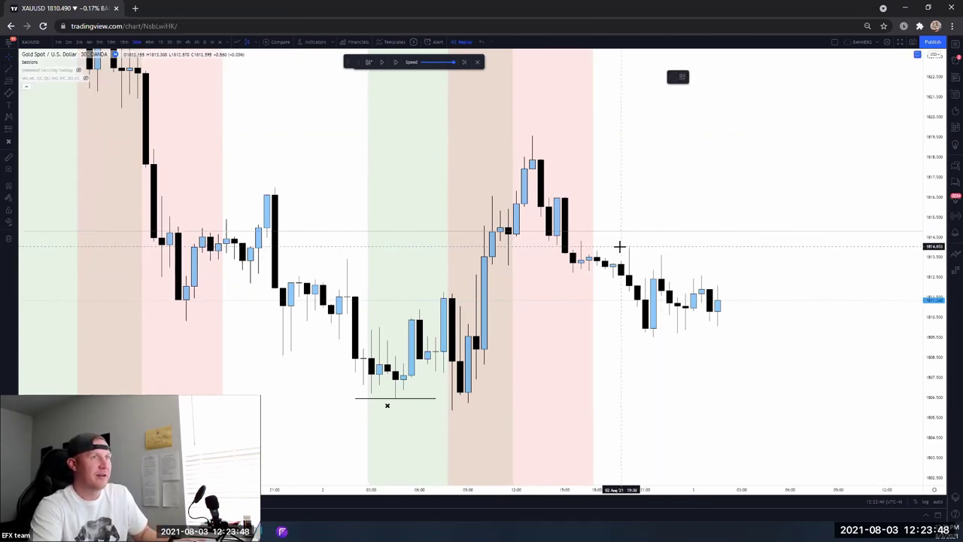
click(620, 248)
click(734, 248)
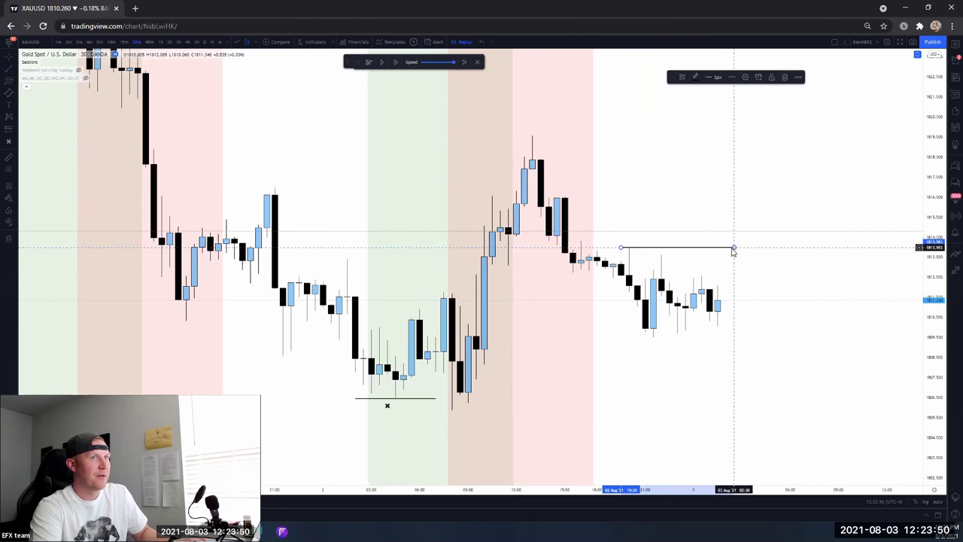
click(655, 333)
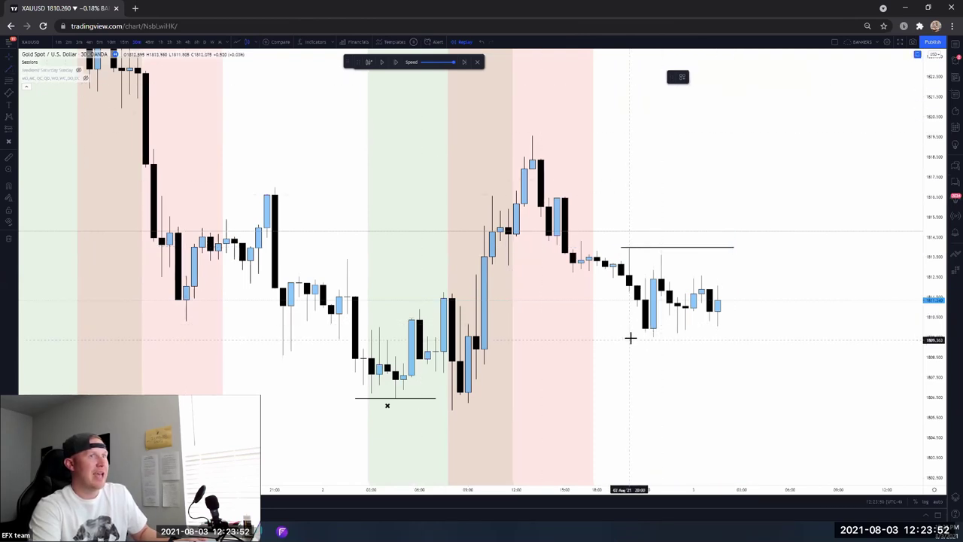
Draw a horizontal line along the range lows near 1809.5 and bring earlier candles into view
click(632, 336)
click(725, 336)
drag(731, 348, 637, 347)
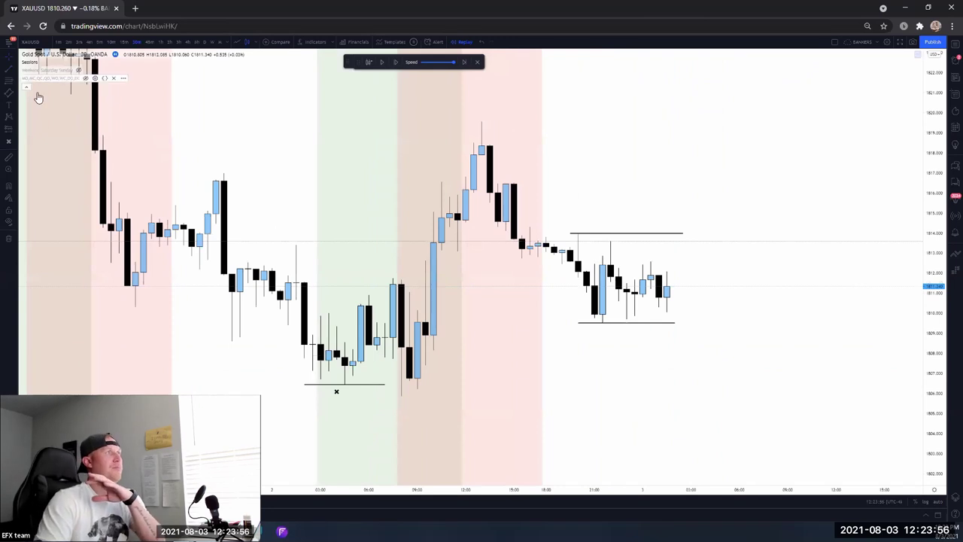
drag(340, 213, 468, 266)
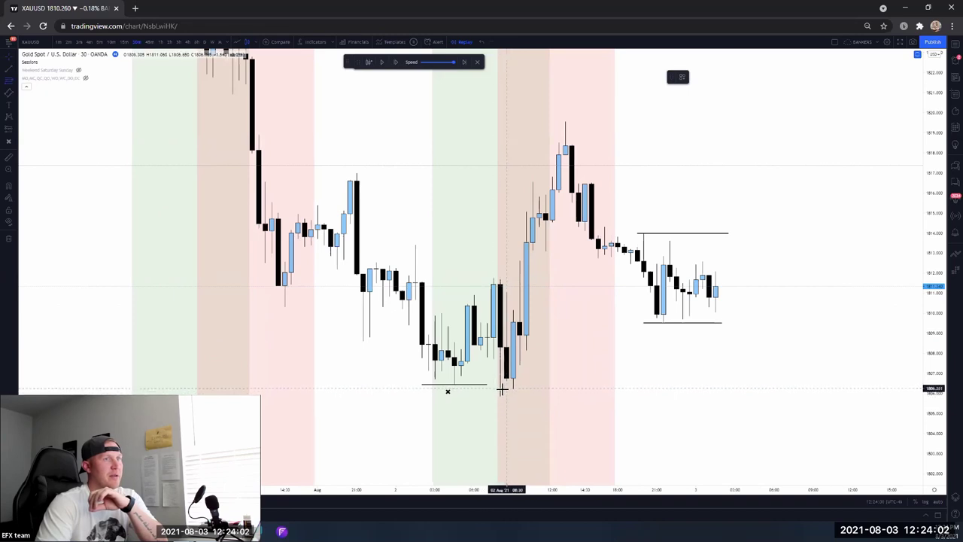
Draw a Fib retracement from the 1806 low to the 1819.5 high and zoom out to see it
key(alt+f)
click(505, 388)
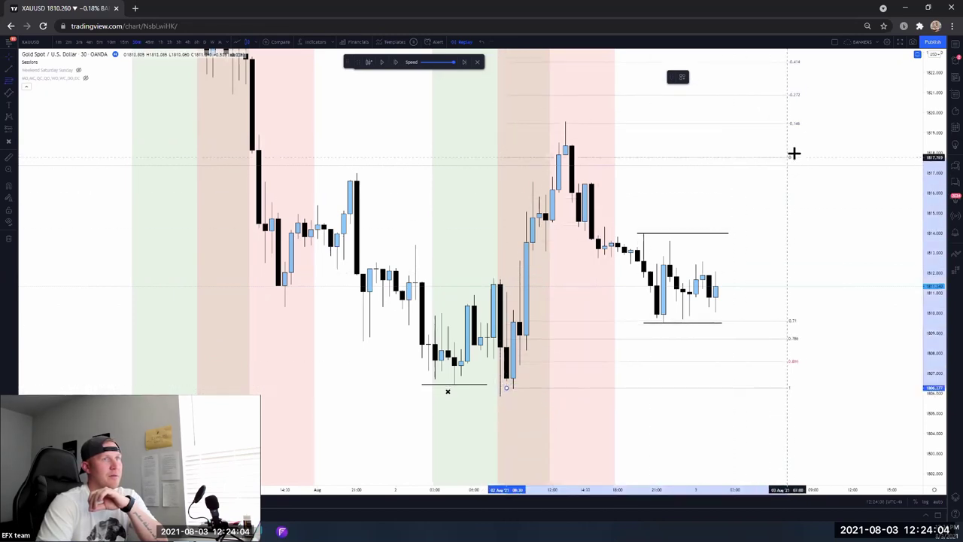
click(802, 121)
drag(828, 191, 692, 328)
scroll(787, 280, down, 2)
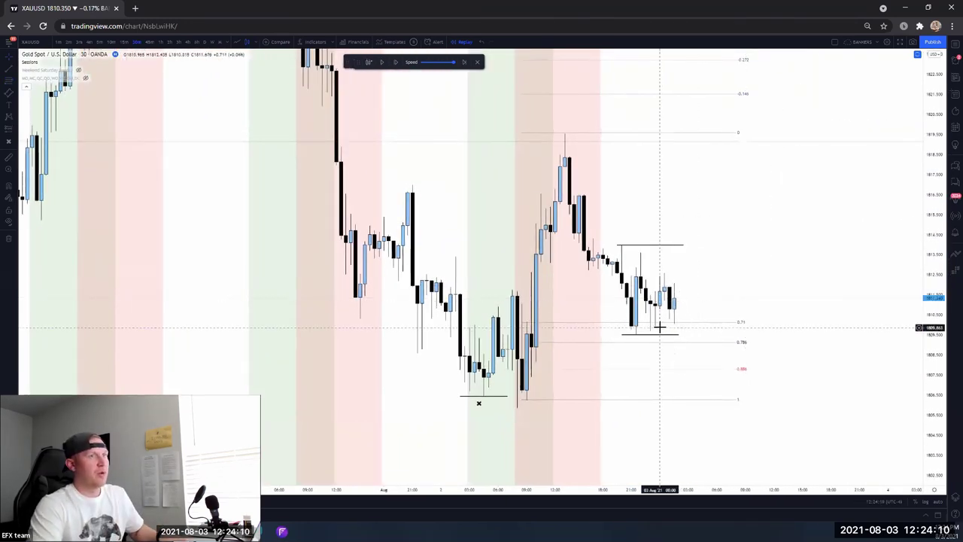
scroll(660, 327, up, 1)
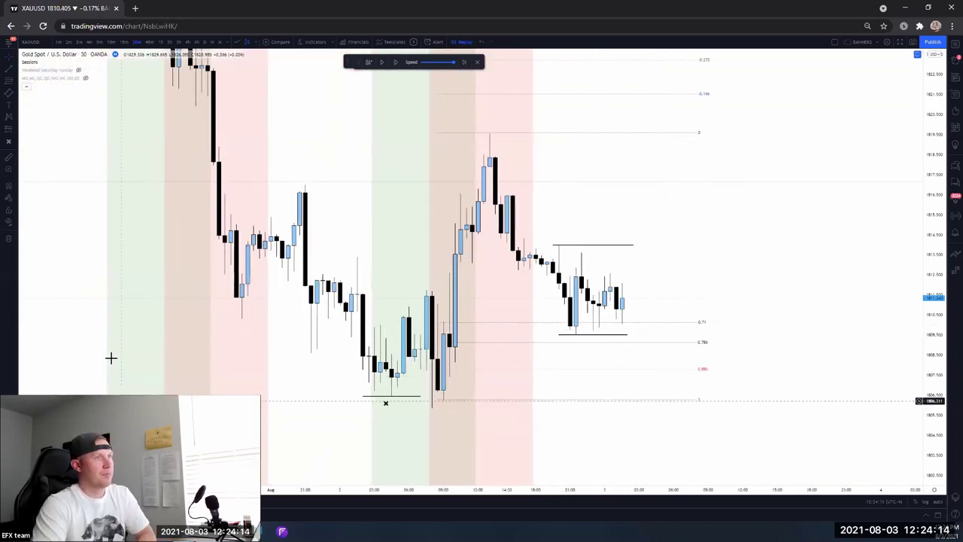
click(5, 71)
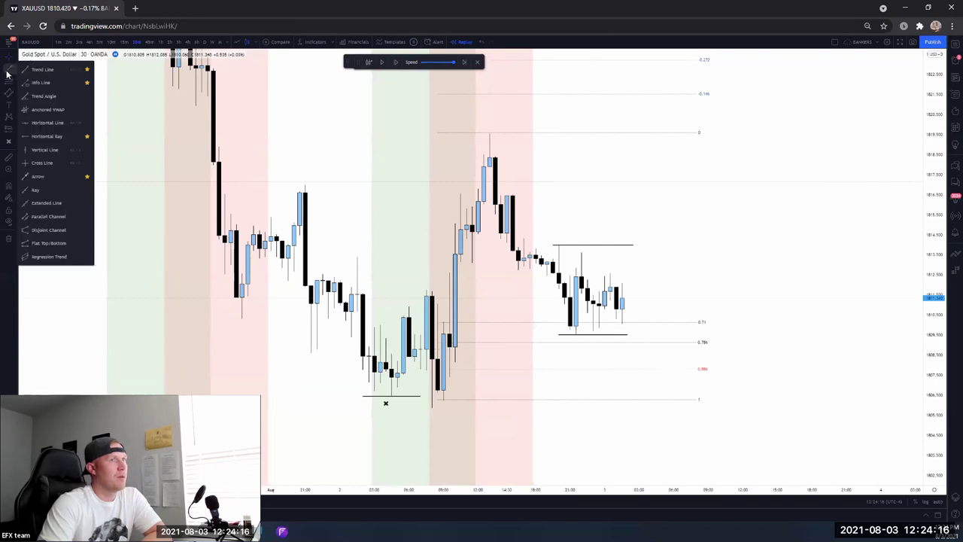
right_click(759, 193)
drag(704, 184, 739, 180)
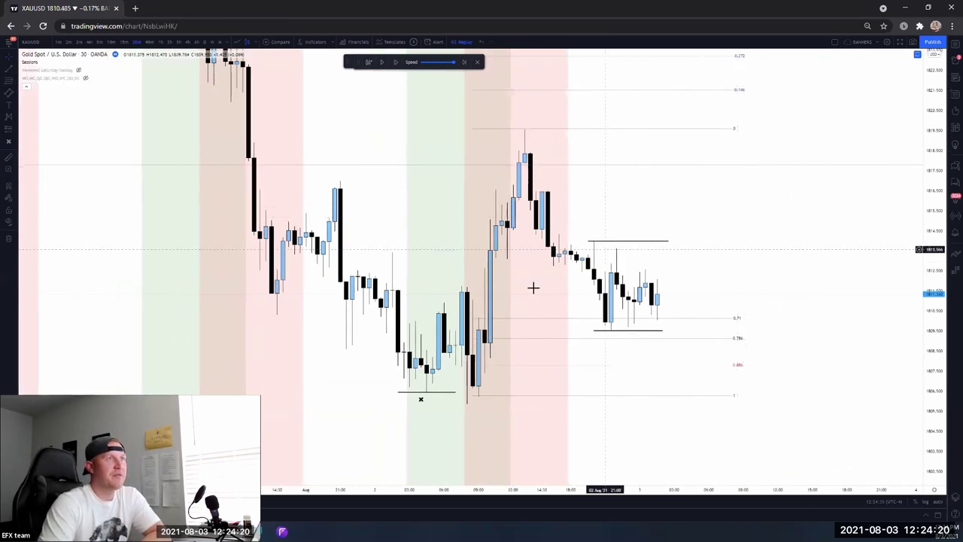
click(8, 93)
click(45, 122)
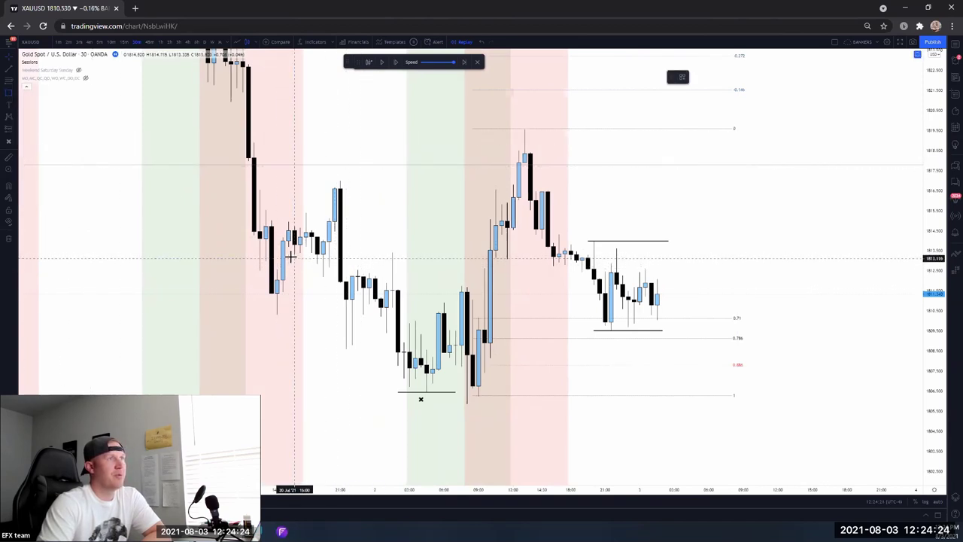
drag(249, 258, 692, 265)
click(188, 278)
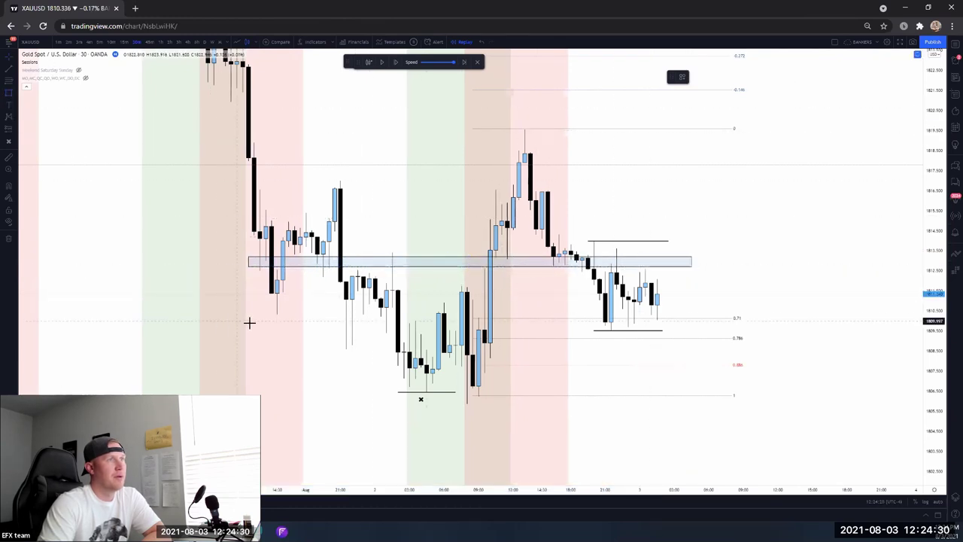
drag(259, 324, 697, 332)
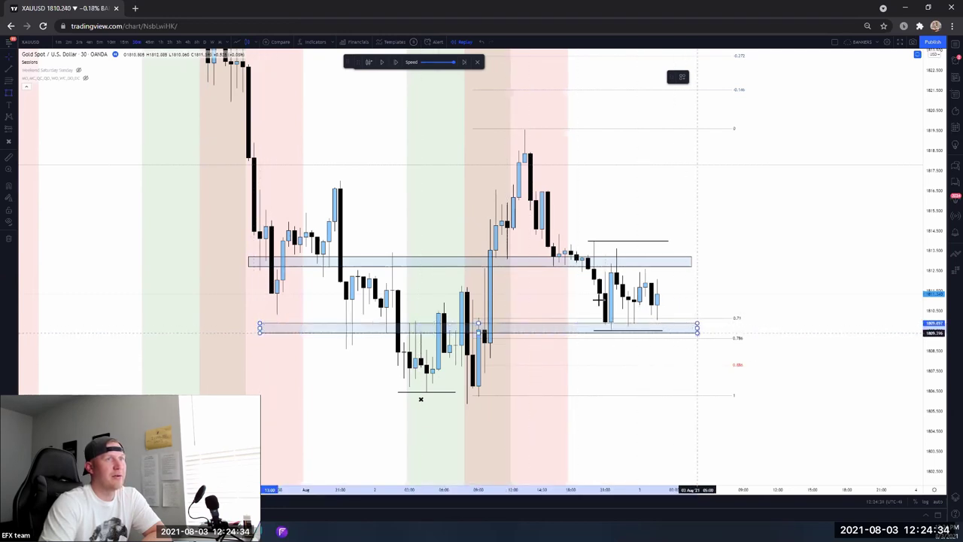
key(Delete)
click(402, 269)
key(Delete)
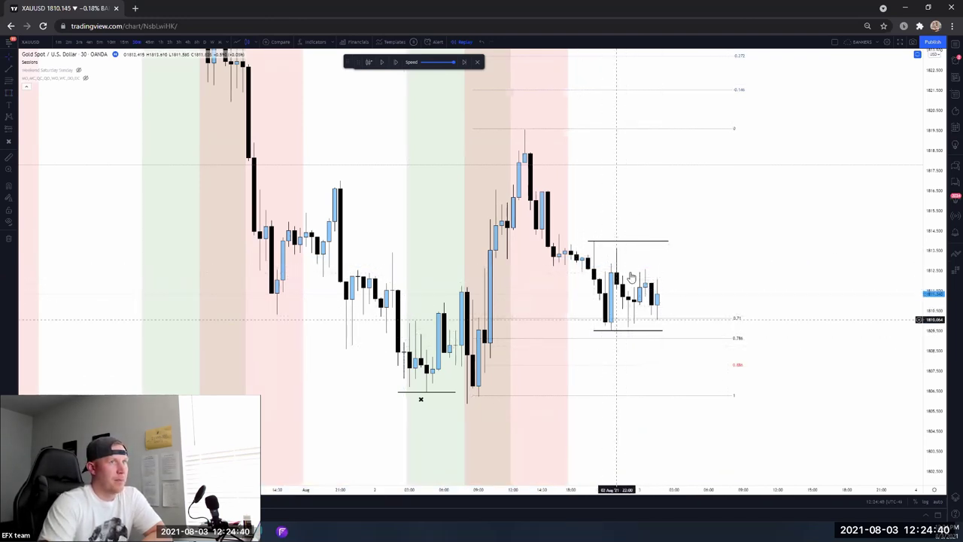
drag(933, 301, 933, 334)
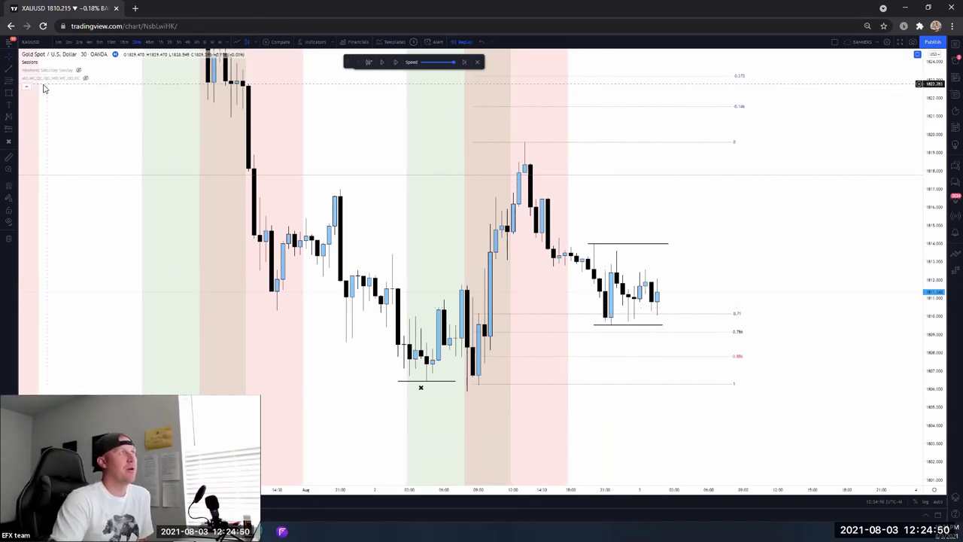
Brush a blue path spiking above the range top and dropping to the 0.886 level
click(8, 71)
click(52, 163)
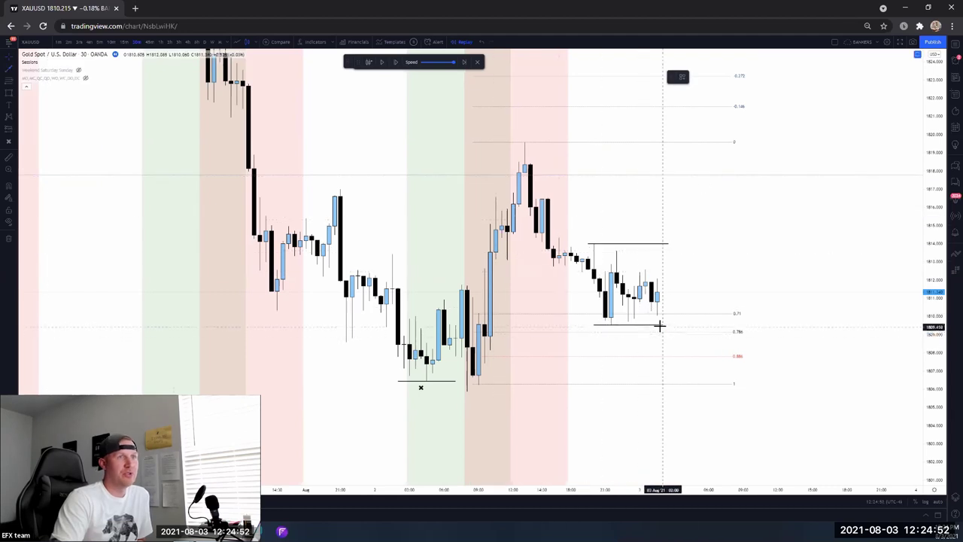
click(659, 325)
key(Escape)
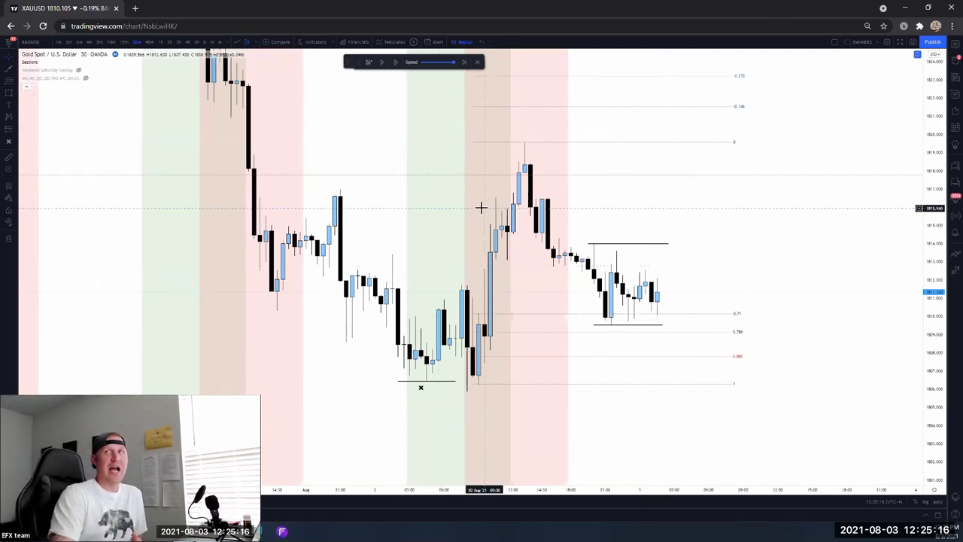
click(9, 94)
click(31, 98)
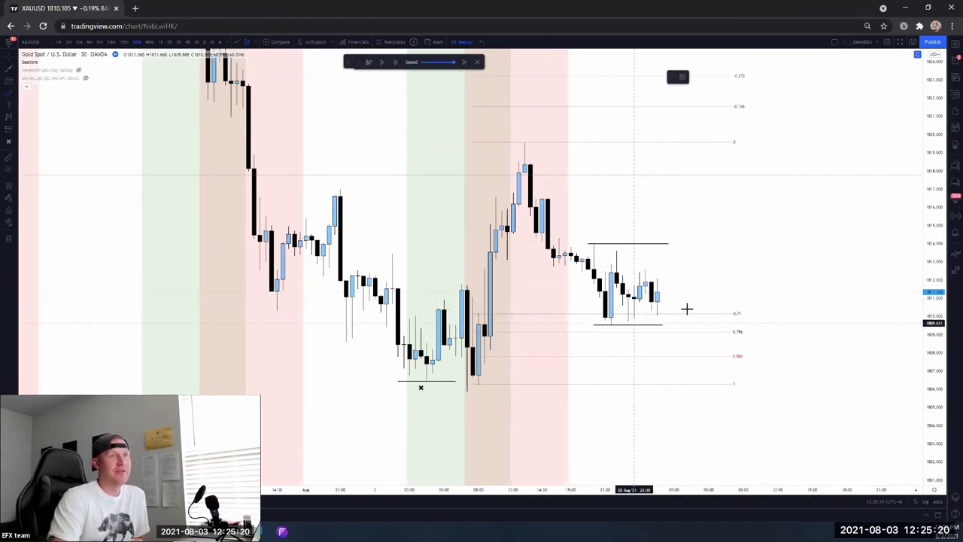
mouse_move(658, 316)
mouse_down()
mouse_move(675, 225)
mouse_move(691, 352)
mouse_up()
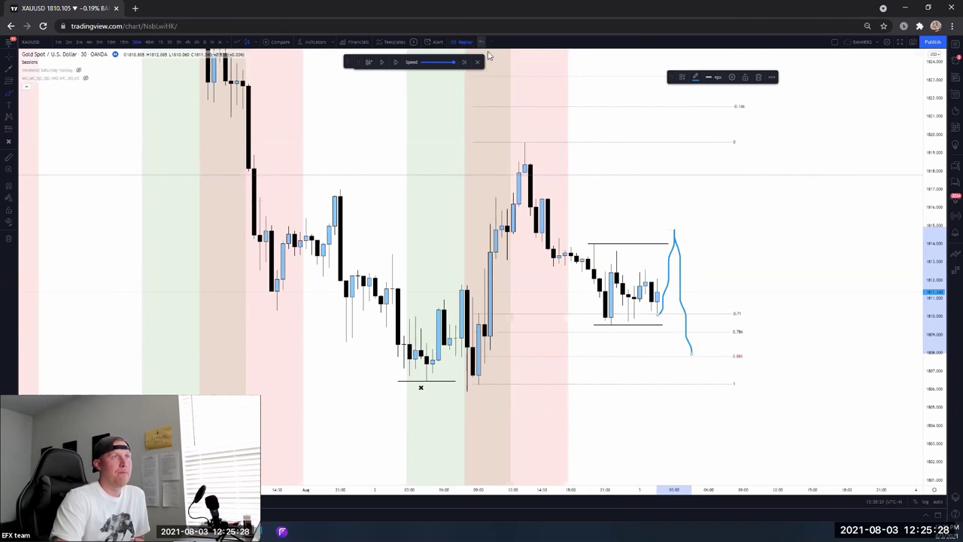
Delete the brush stroke, undo a second sketched path, and select the lower range line
key(Delete)
mouse_move(656, 292)
mouse_down()
mouse_move(664, 366)
mouse_move(675, 209)
mouse_move(706, 311)
mouse_up()
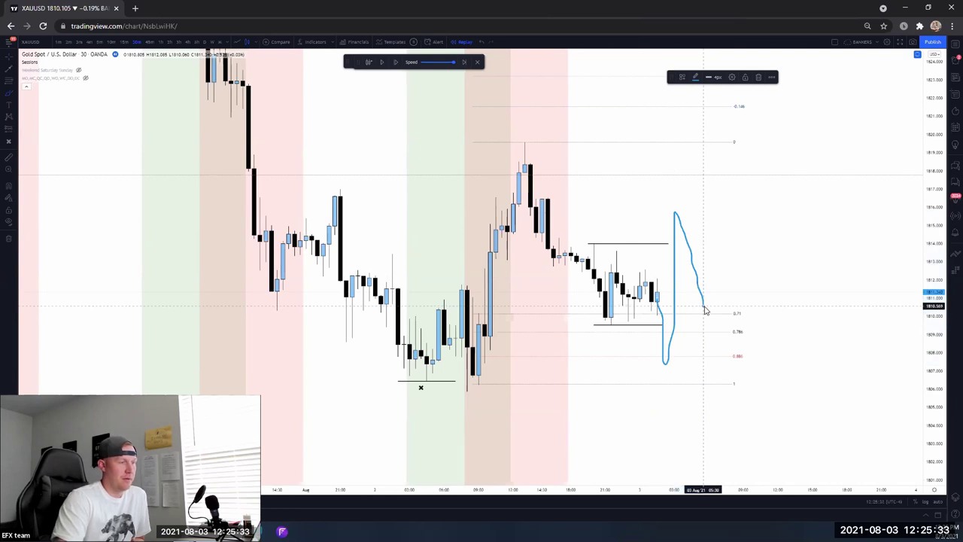
key(Escape)
click(484, 44)
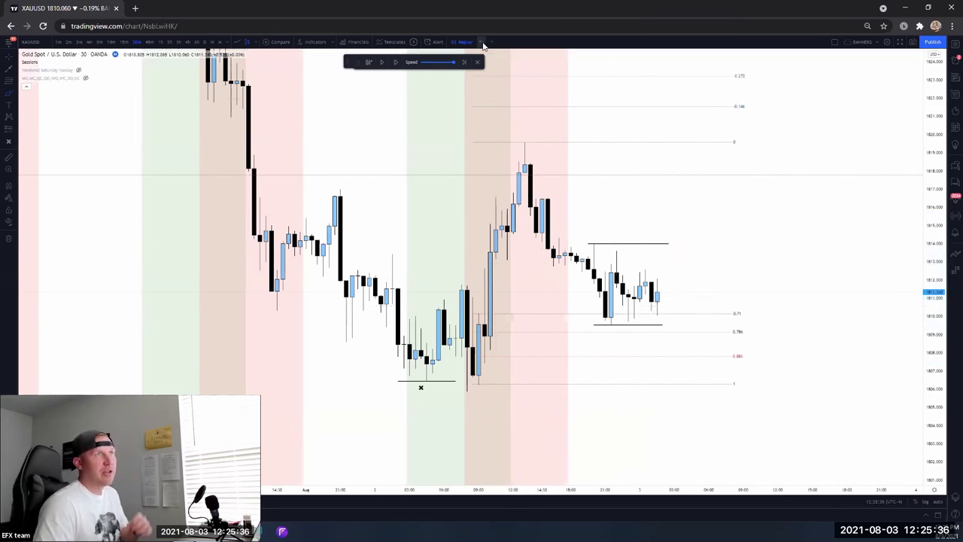
click(614, 324)
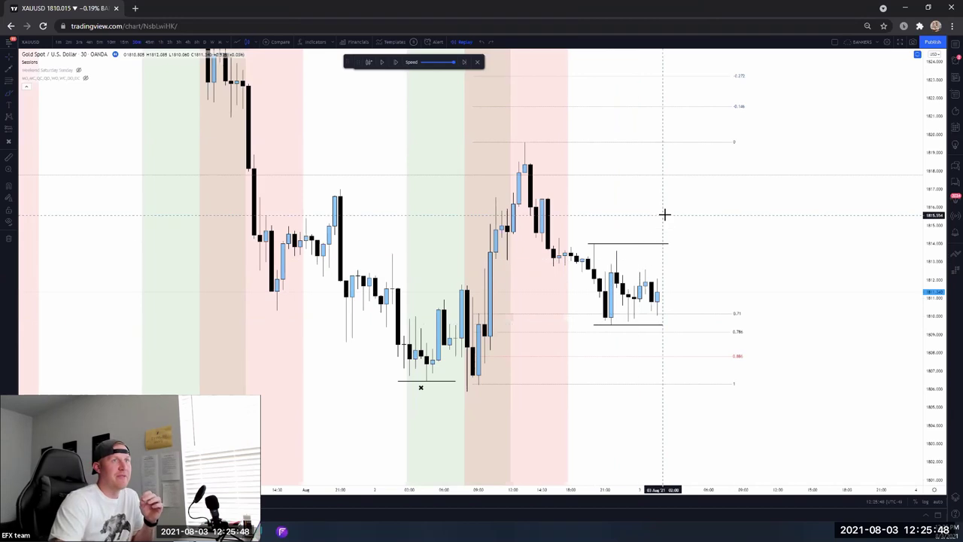
drag(682, 226, 673, 221)
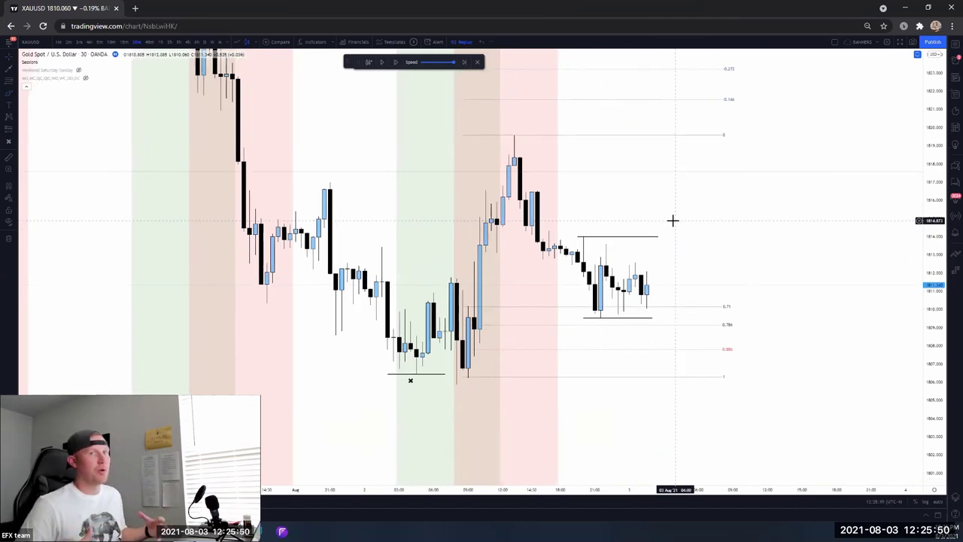
click(464, 353)
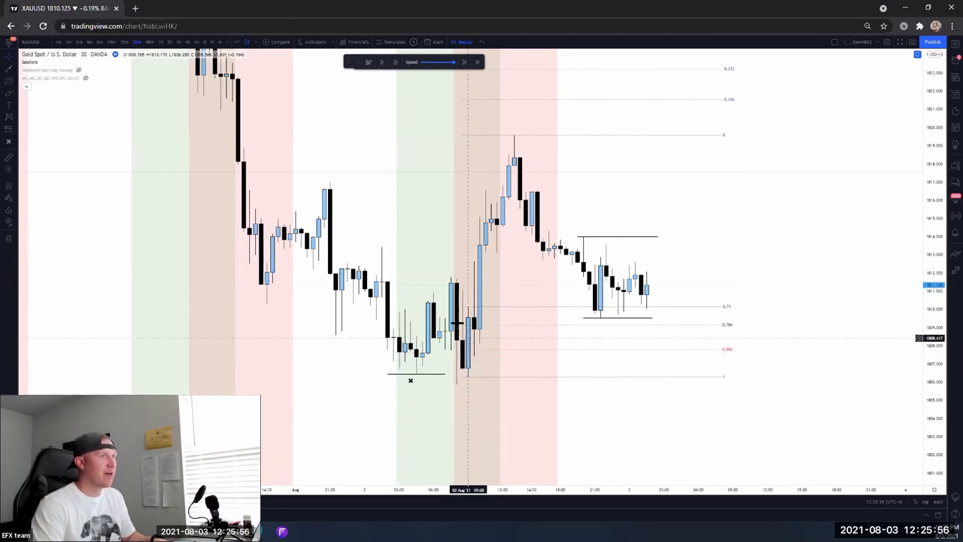
click(6, 68)
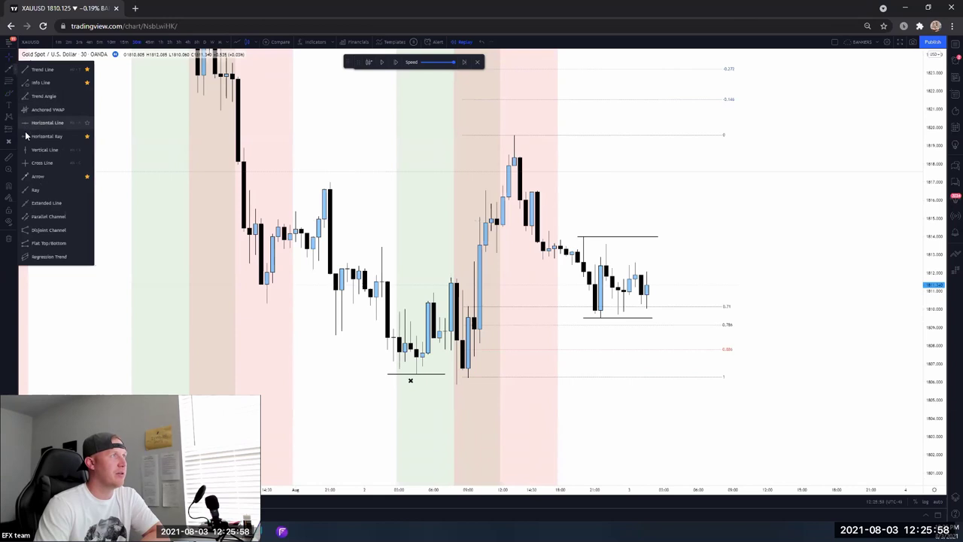
click(26, 136)
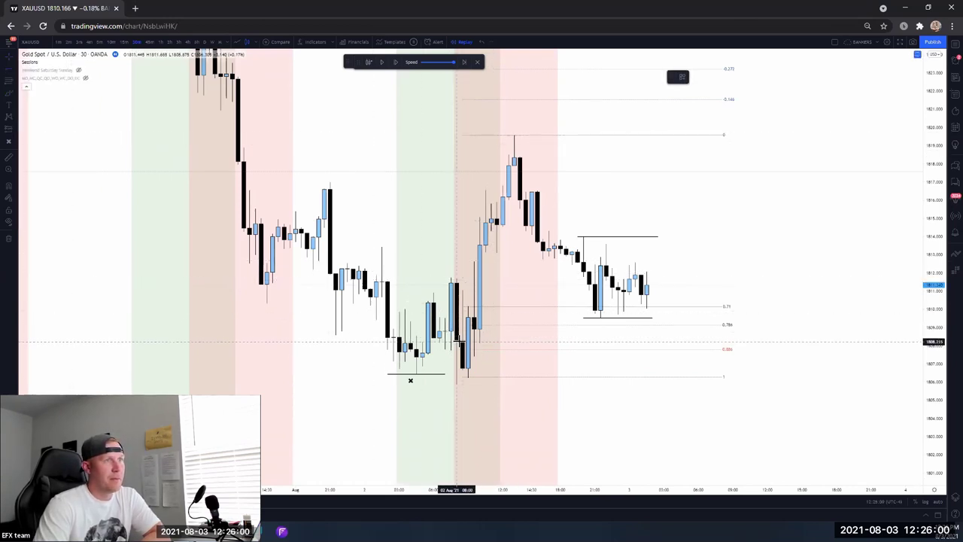
click(459, 341)
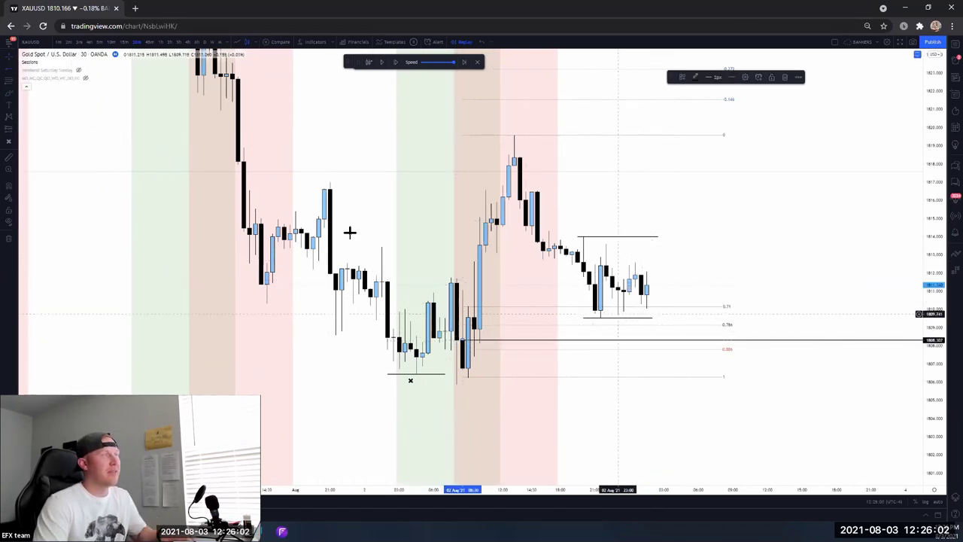
click(11, 98)
click(38, 136)
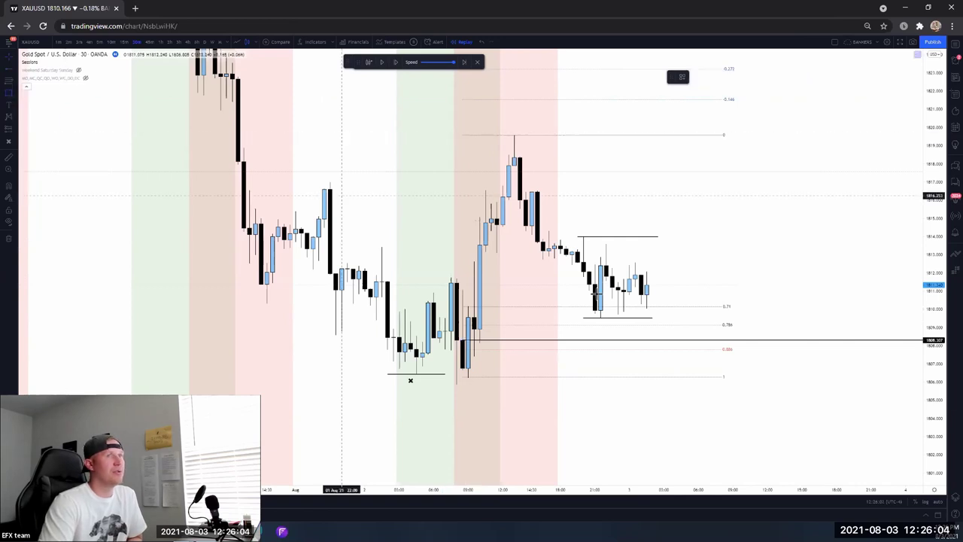
drag(538, 307, 710, 351)
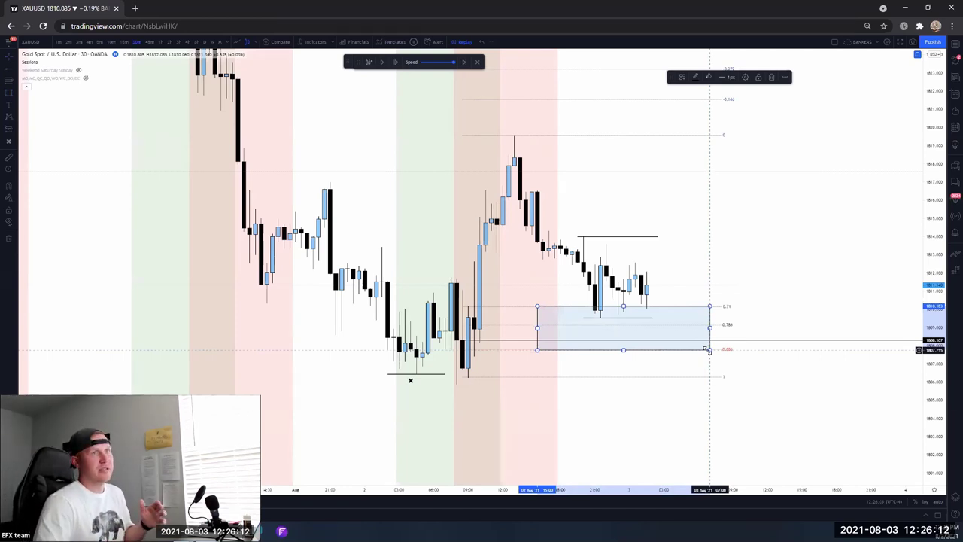
right_click(710, 318)
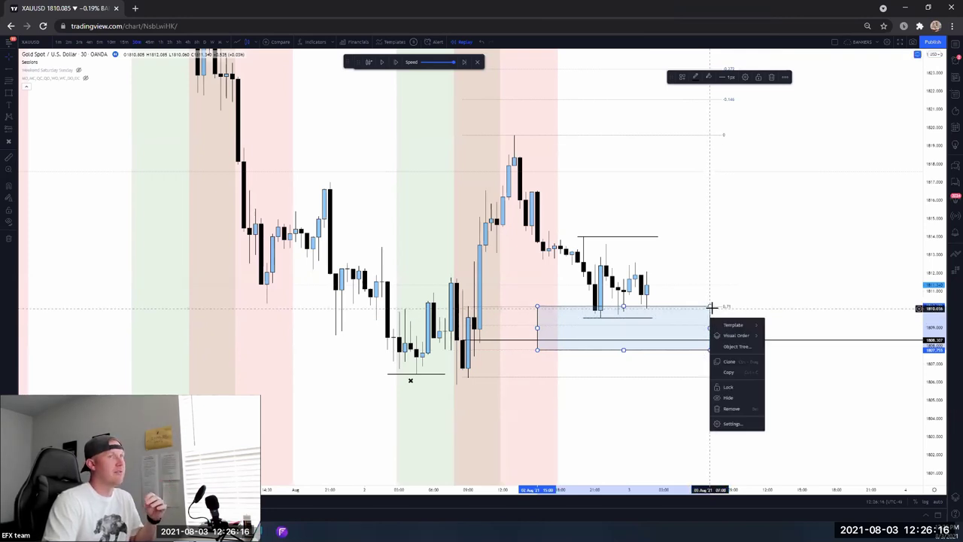
mouse_move(729, 325)
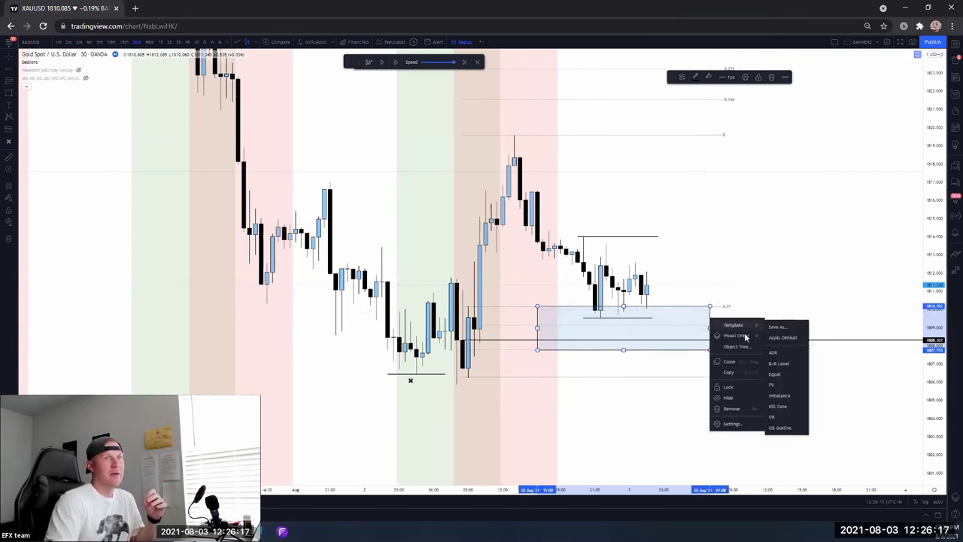
click(783, 396)
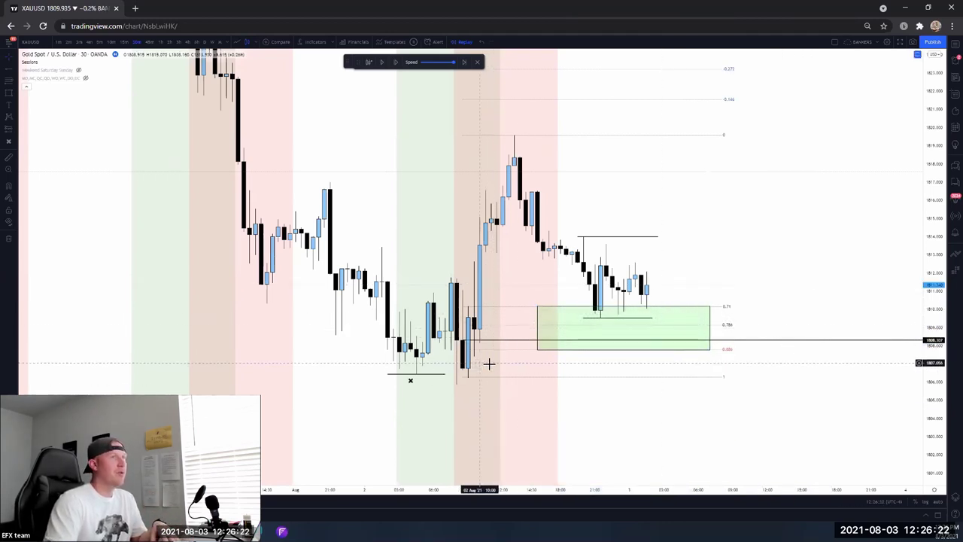
click(468, 351)
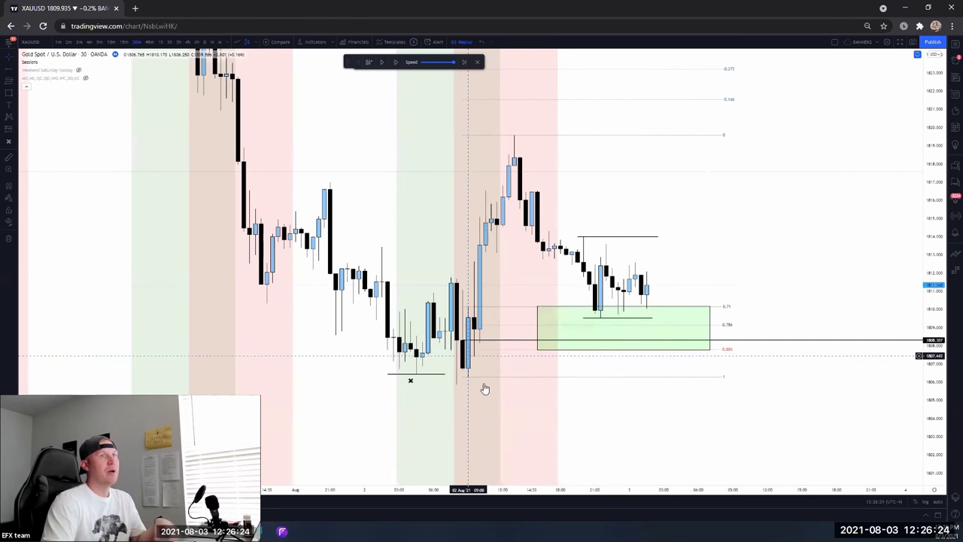
click(449, 401)
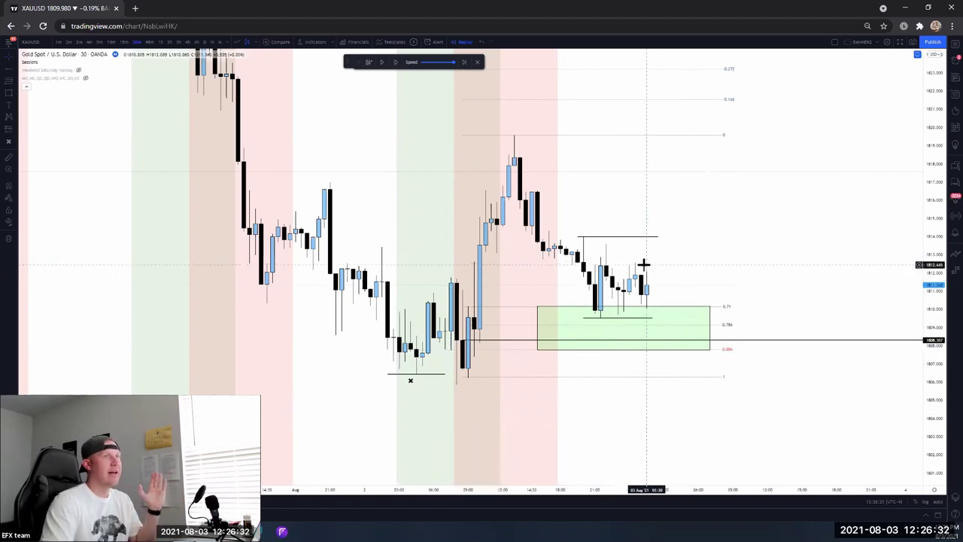
Rescale the price axis and pan the chart to reframe the recent bars
scroll(711, 278, down, 1)
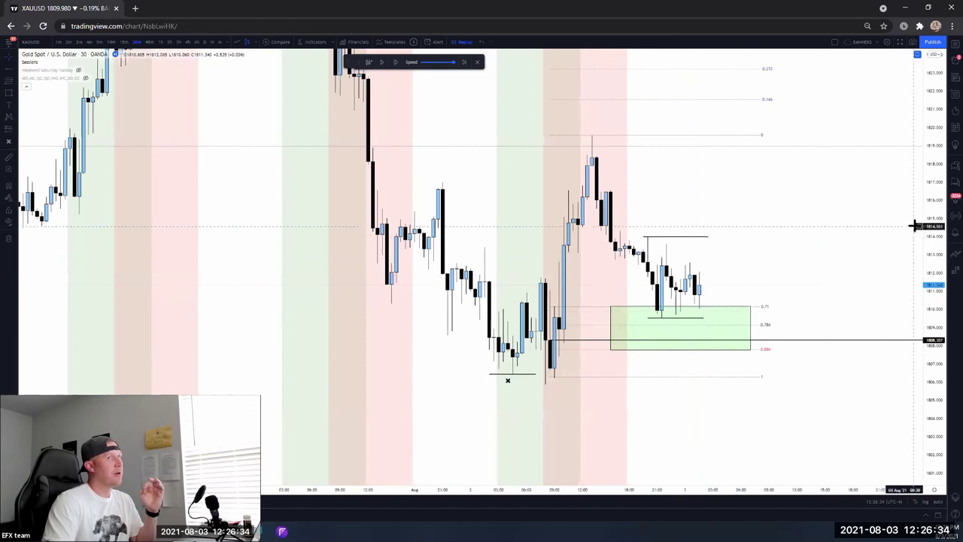
drag(930, 235, 928, 237)
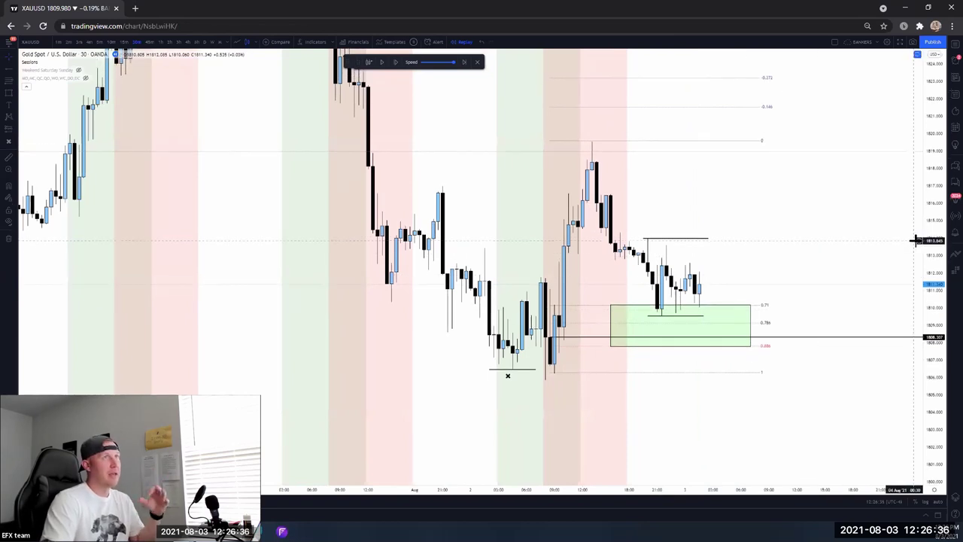
click(602, 308)
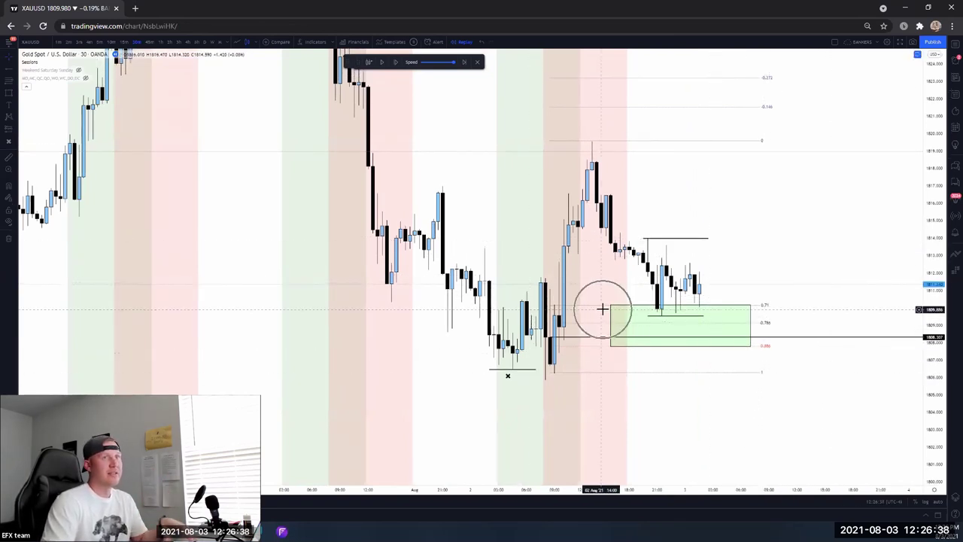
scroll(629, 241, up, 2)
scroll(621, 244, left, 3)
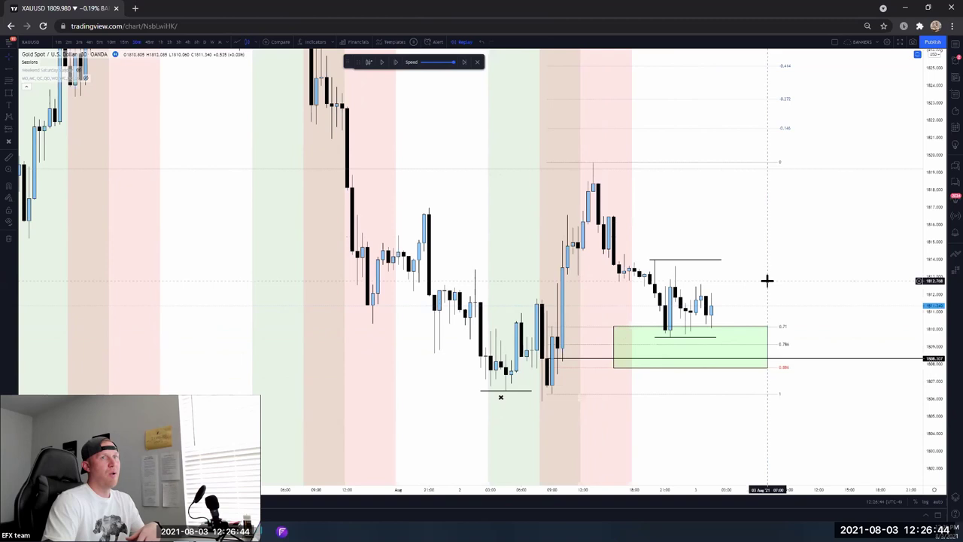
scroll(766, 278, up, 2)
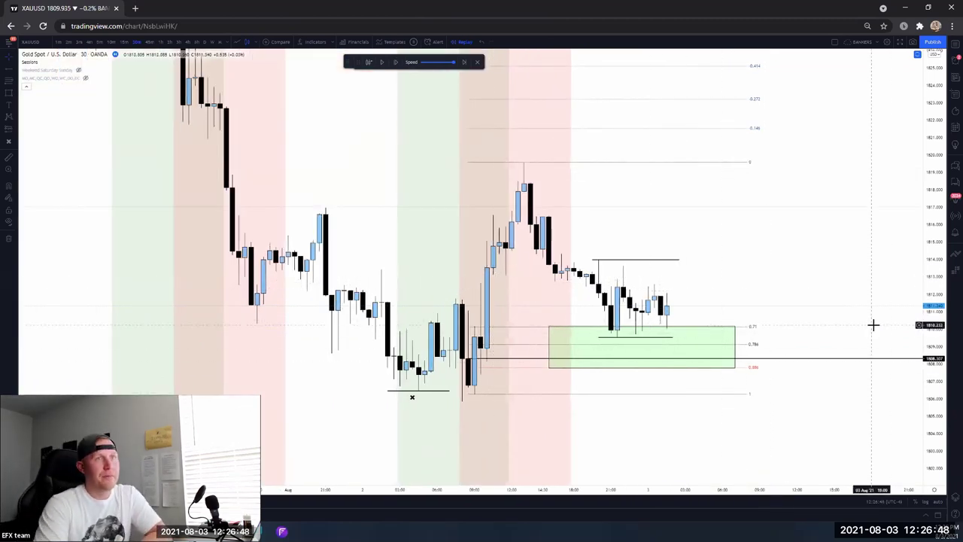
scroll(782, 395, down, 1)
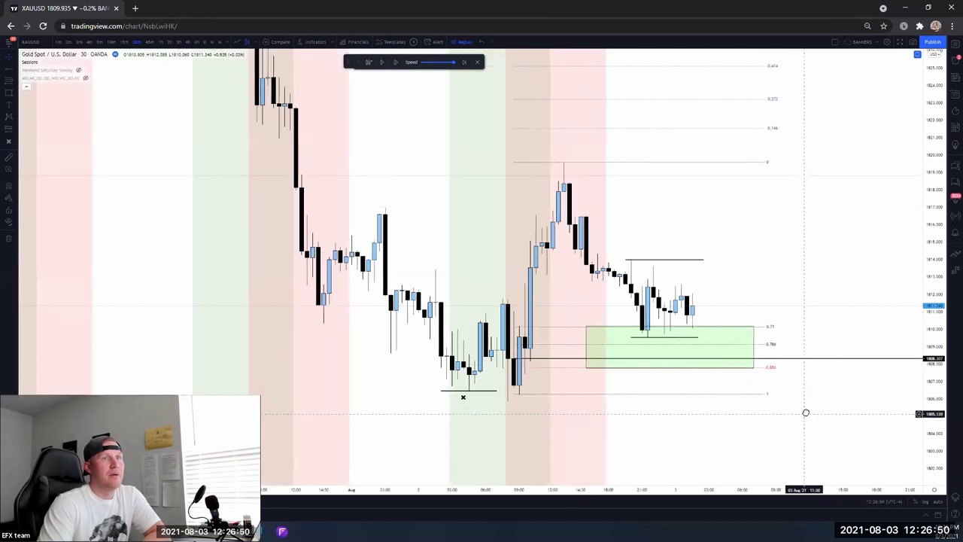
drag(806, 411, 760, 406)
Pull out the favourites drawing toolbar and step the replay forward three bars
mouse_move(351, 62)
mouse_down()
mouse_move(419, 86)
mouse_move(519, 67)
mouse_up()
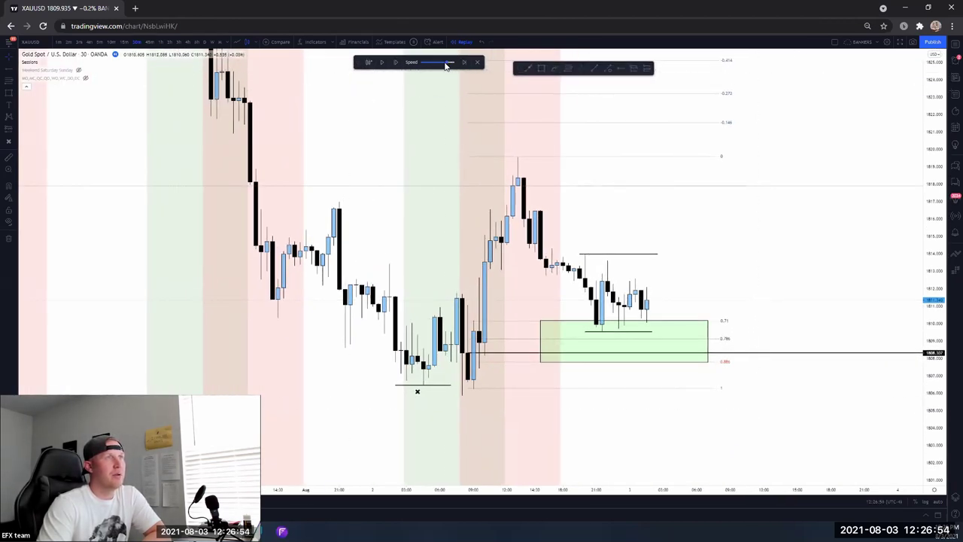
click(383, 63)
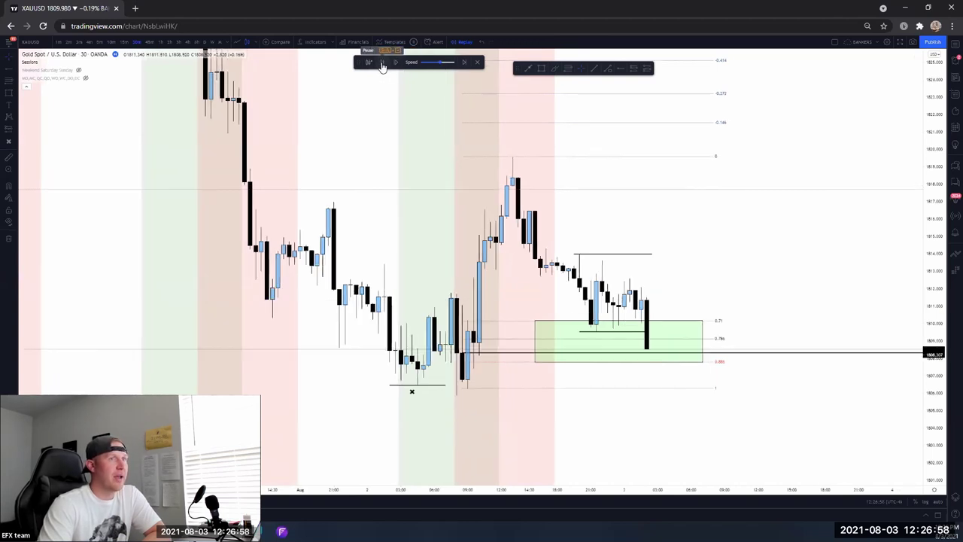
click(382, 64)
click(383, 65)
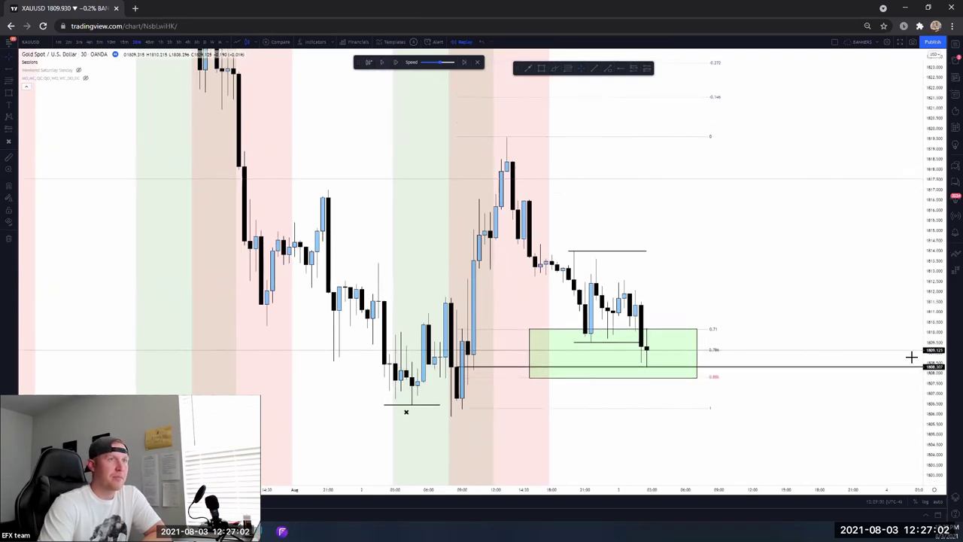
scroll(670, 359, right, 2)
scroll(785, 274, left, 4)
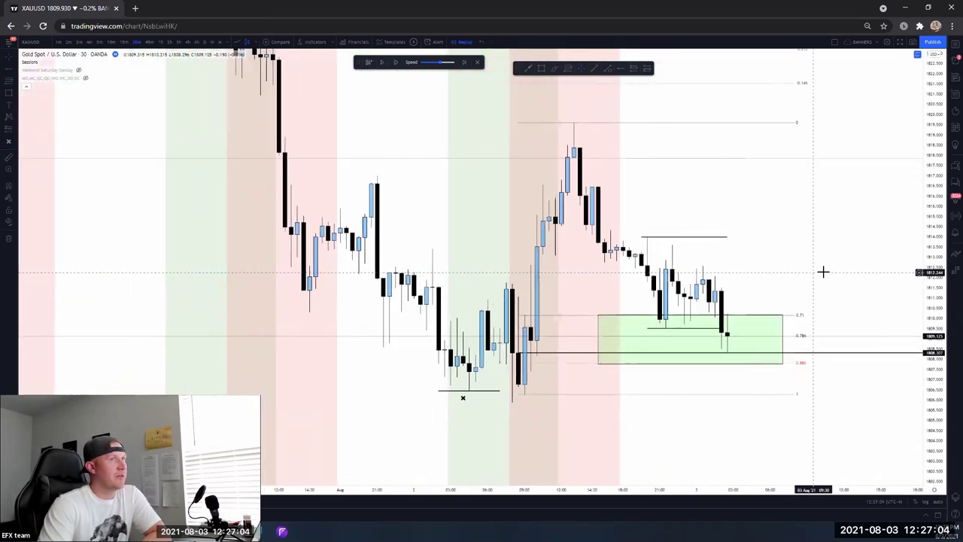
scroll(823, 272, right, 2)
Extend the horizontal line in the green zone out to the newest candle
click(687, 330)
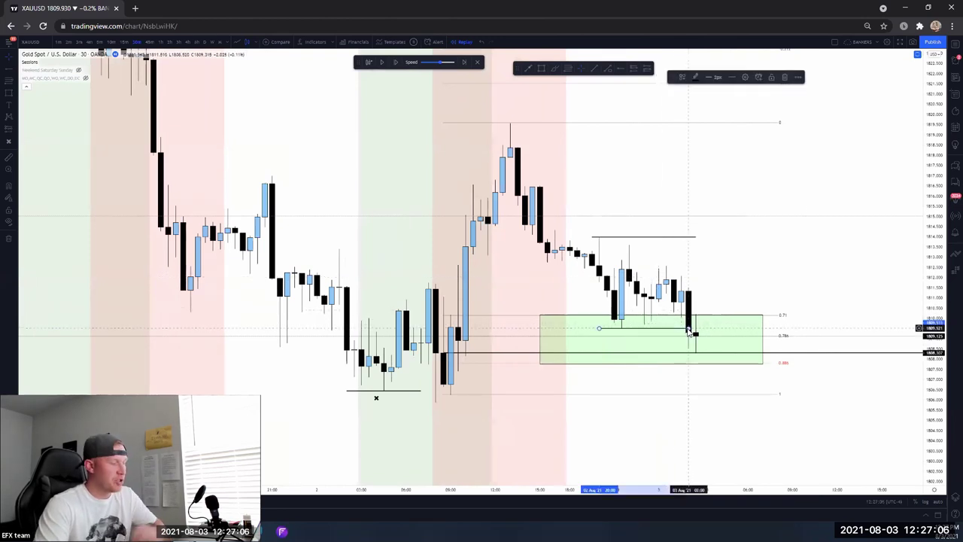
drag(687, 331, 681, 328)
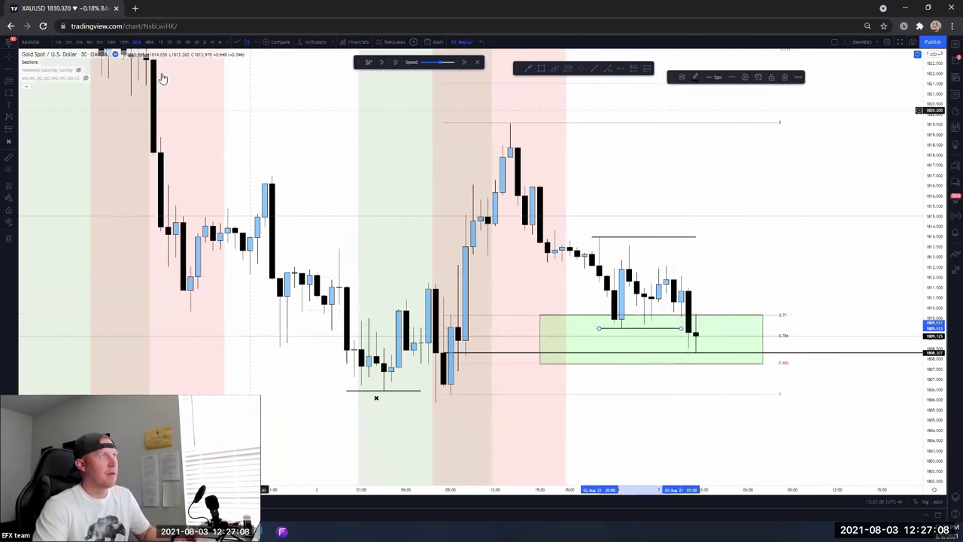
scroll(603, 304, right, 2)
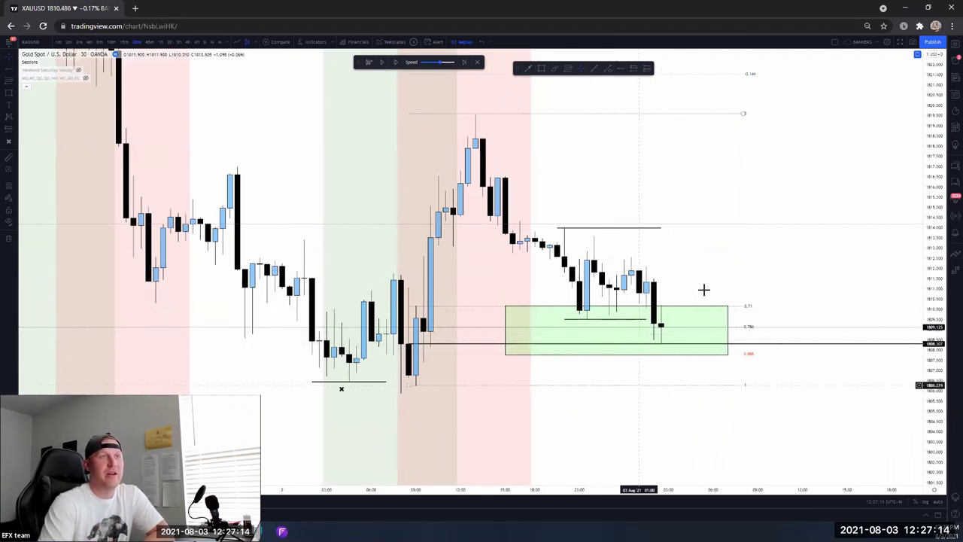
scroll(677, 218, right, 2)
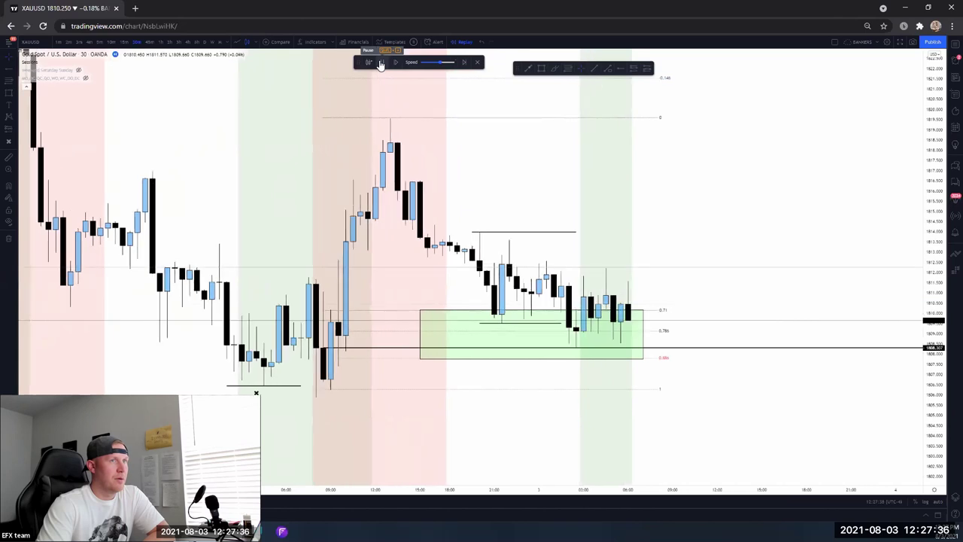
Pause the replay and delete the green rectangle zone
click(381, 64)
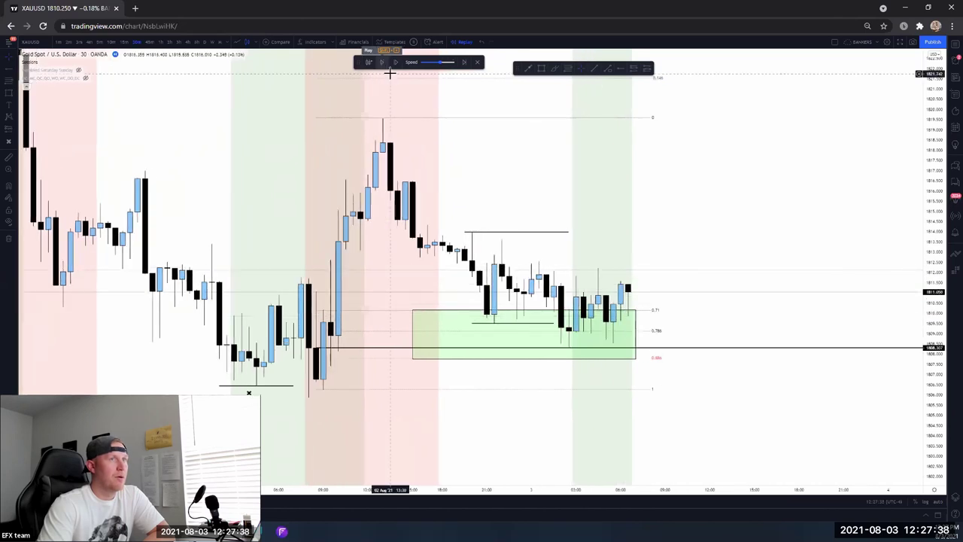
click(632, 317)
key(Delete)
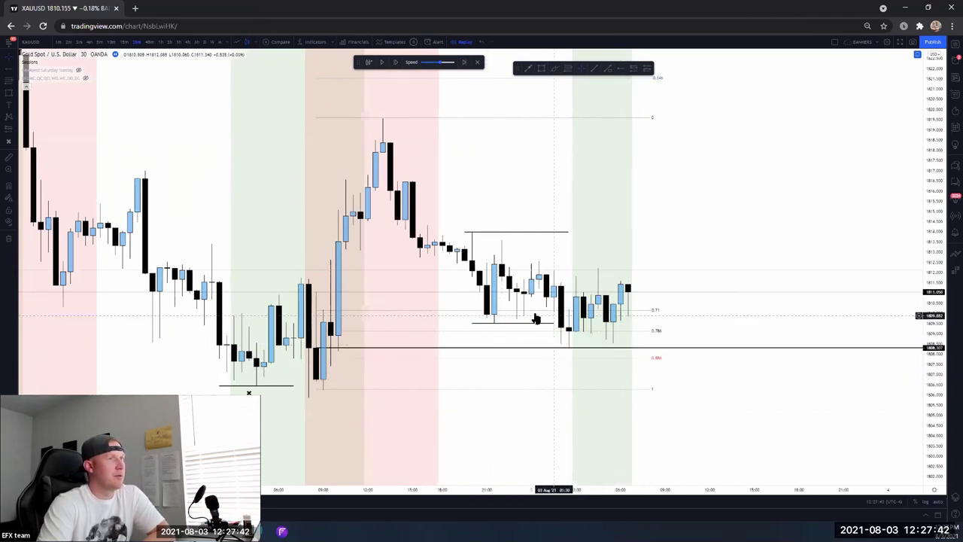
Reposition the range lines to about 1814 on top and 1808.3 below, then rescale the price axis
click(511, 322)
drag(512, 322, 536, 346)
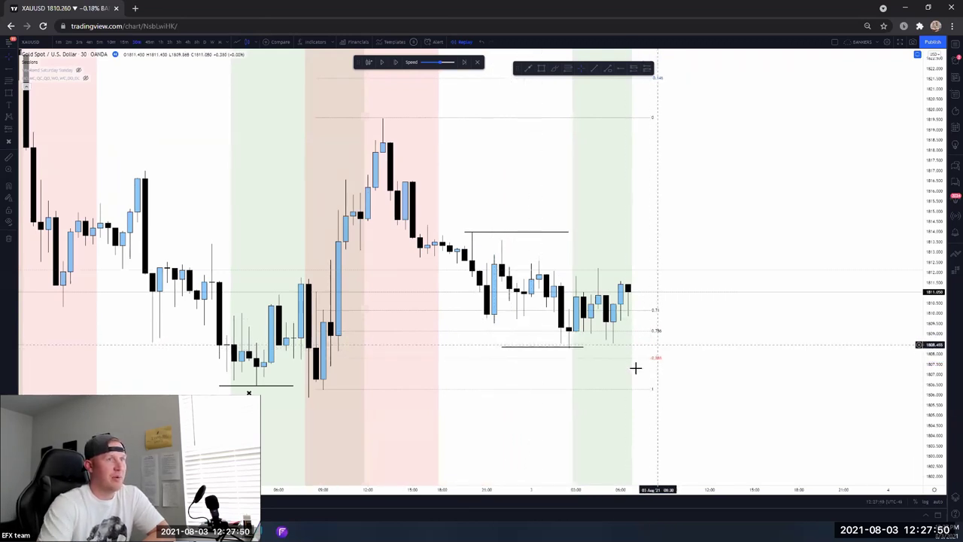
drag(547, 346, 528, 347)
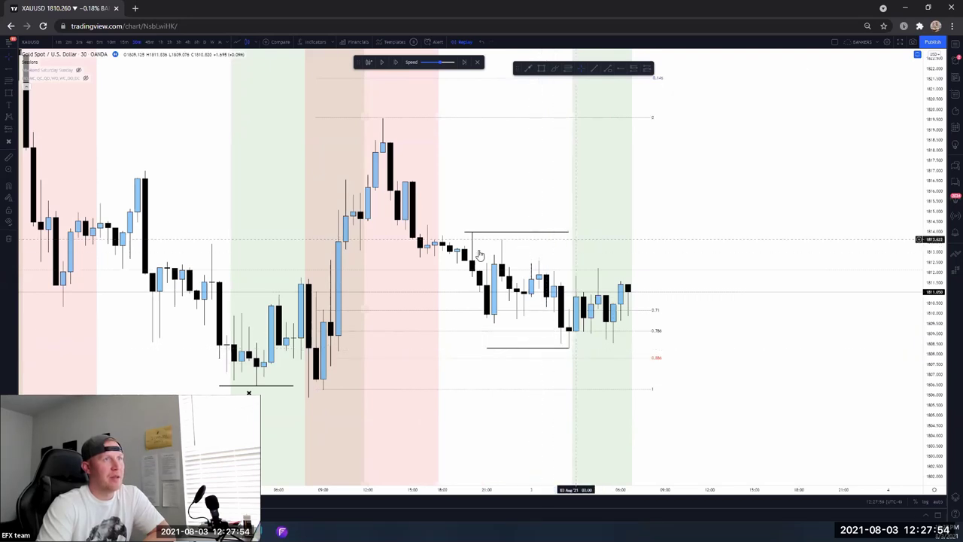
drag(479, 234, 495, 231)
click(572, 264)
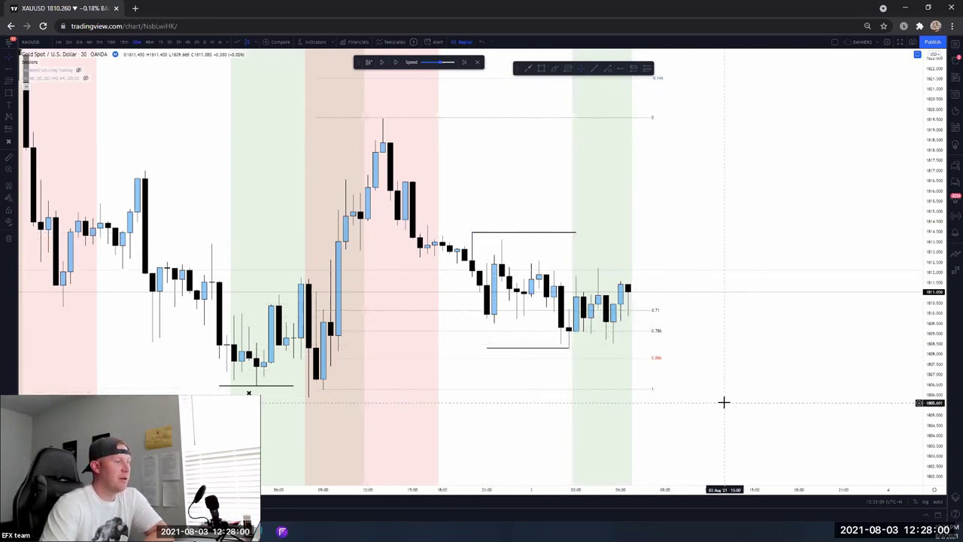
scroll(725, 402, down, 1)
drag(940, 353, 684, 378)
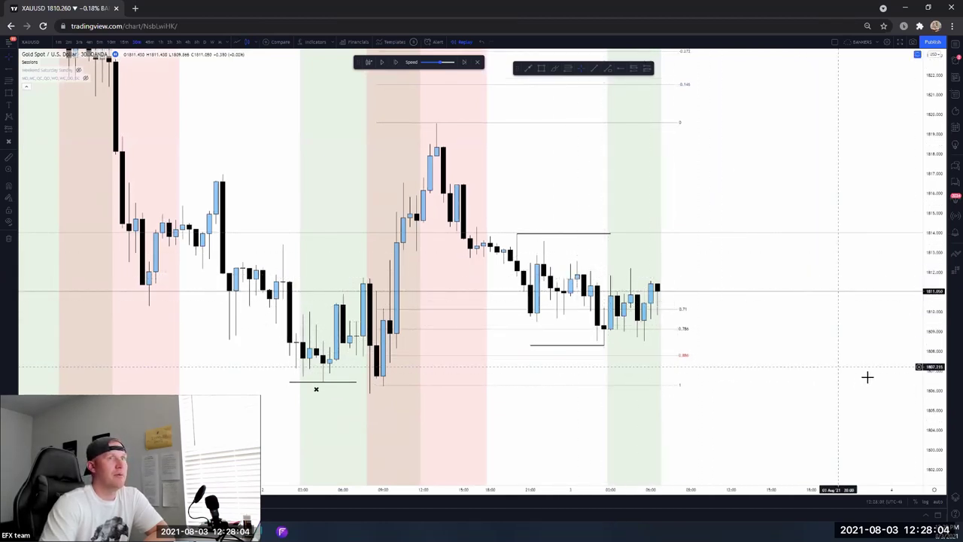
Draw a rectangle zone from about 1806.8 to 1808.3 and apply the OB template
click(369, 346)
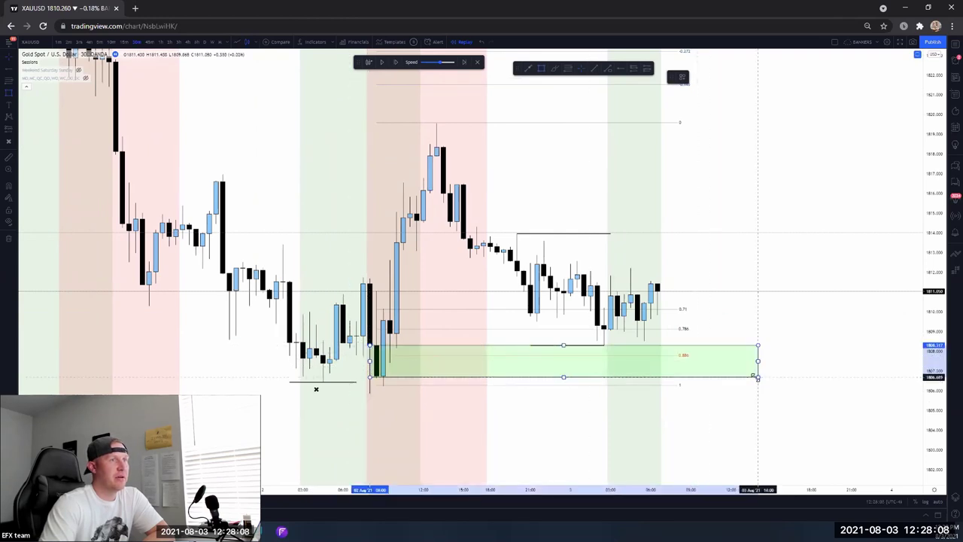
click(758, 376)
right_click(757, 376)
mouse_move(784, 384)
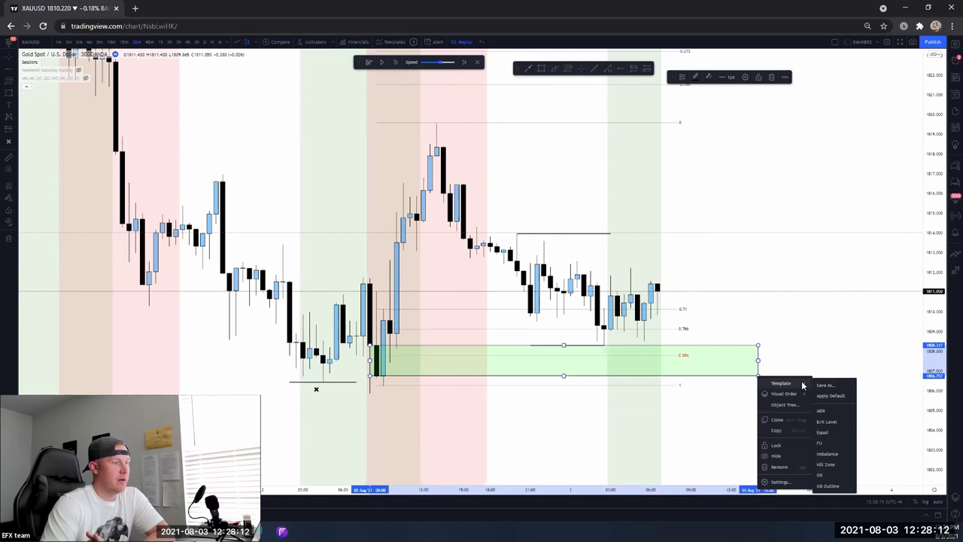
click(825, 476)
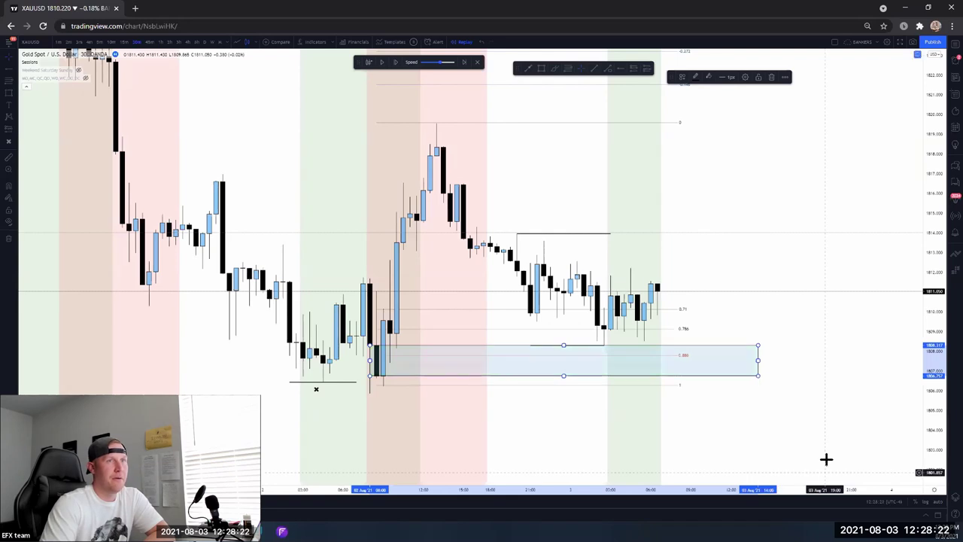
click(849, 400)
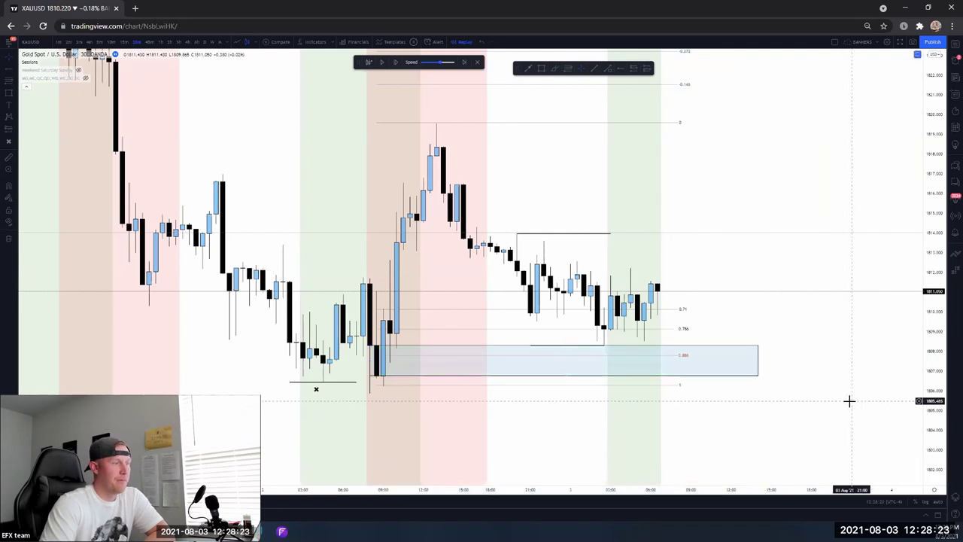
Select drawings around the blue zone on the chart, then zoom in
click(602, 349)
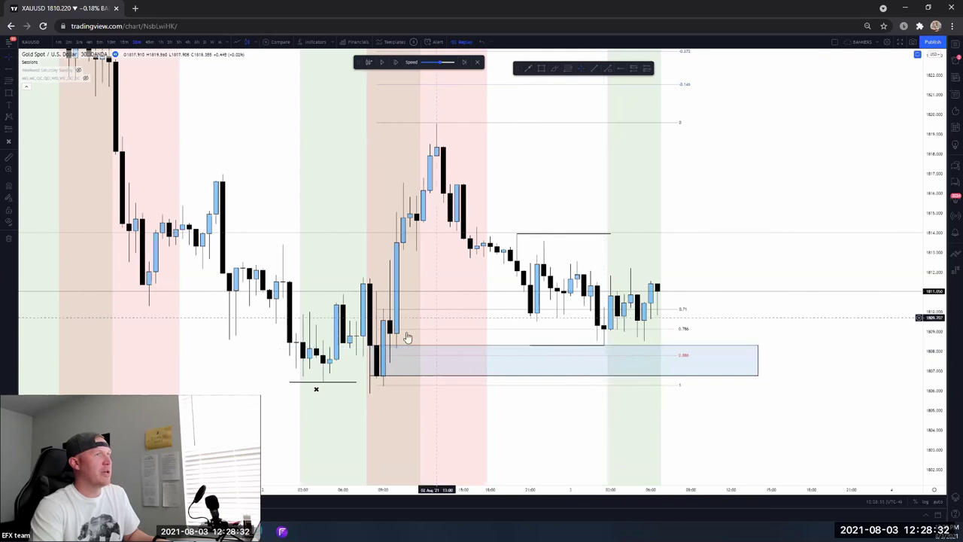
click(376, 352)
click(374, 354)
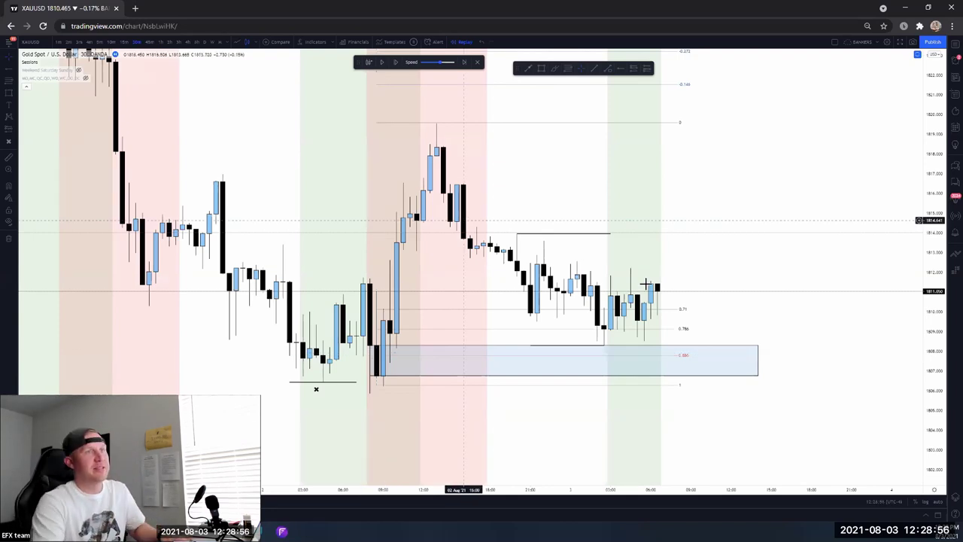
click(565, 303)
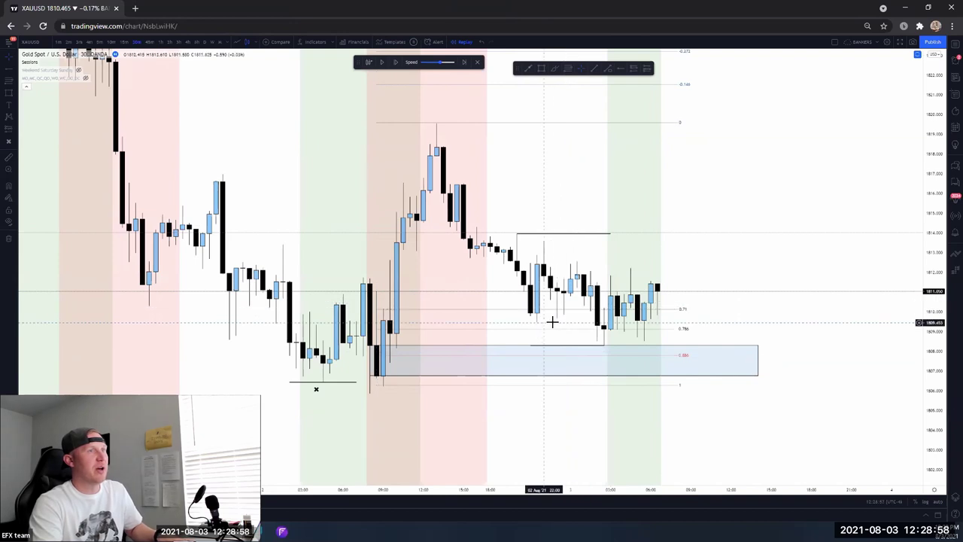
click(599, 340)
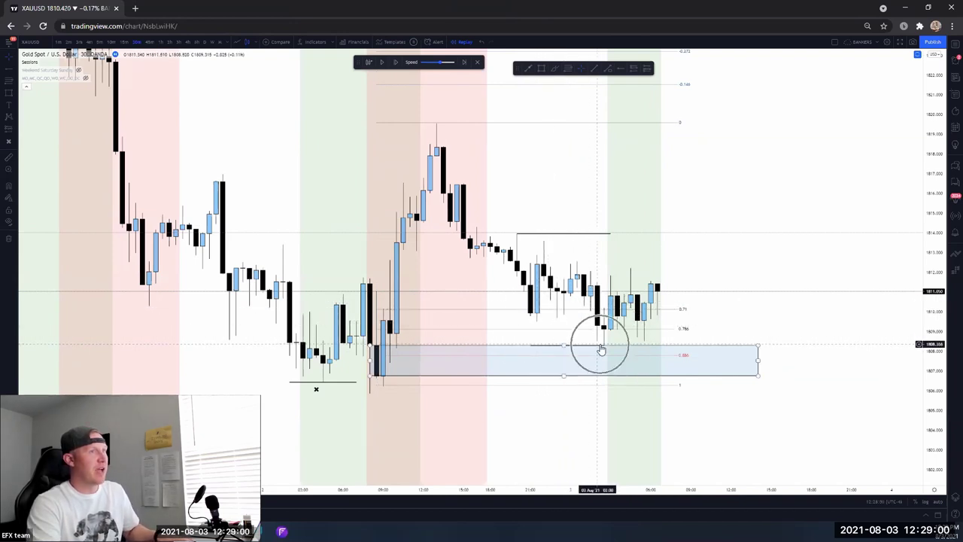
click(584, 241)
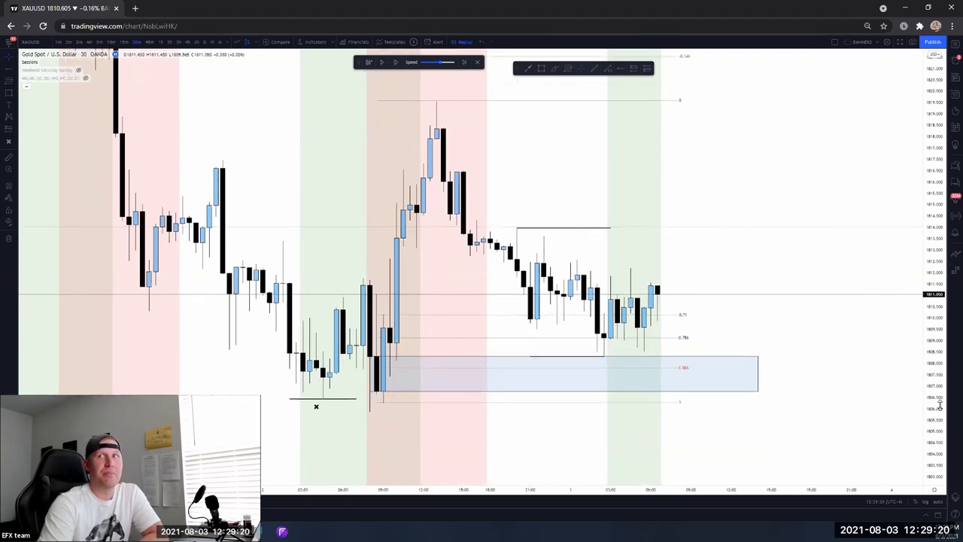
scroll(692, 324, up, 1)
Place a Long Position tool right of the candles, shortening the blue zone so they sit side by side
drag(740, 293, 784, 293)
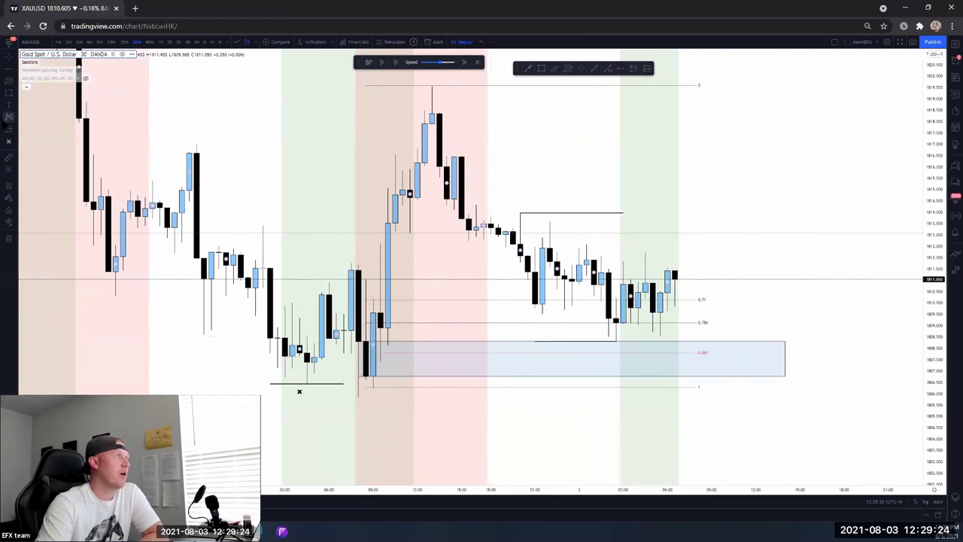
click(9, 124)
click(45, 129)
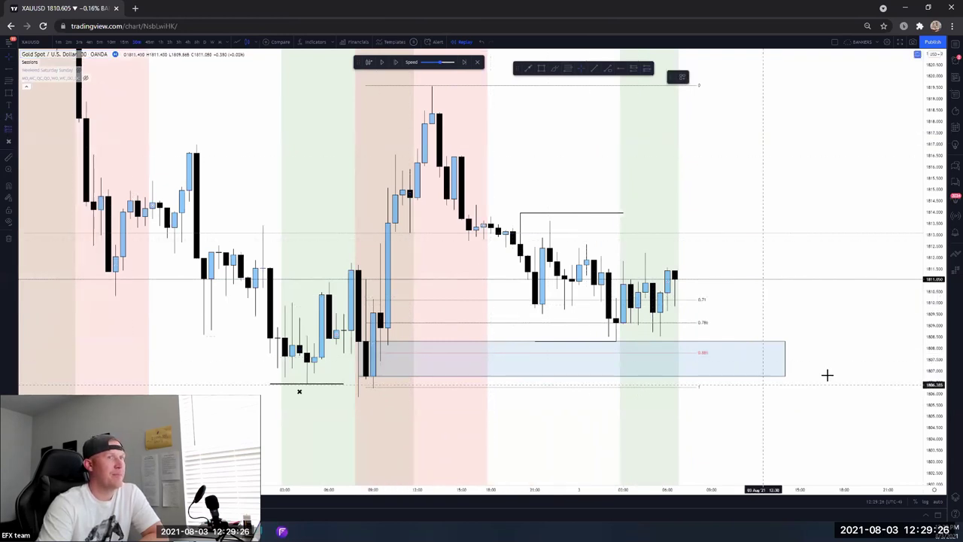
click(797, 343)
drag(787, 358, 720, 361)
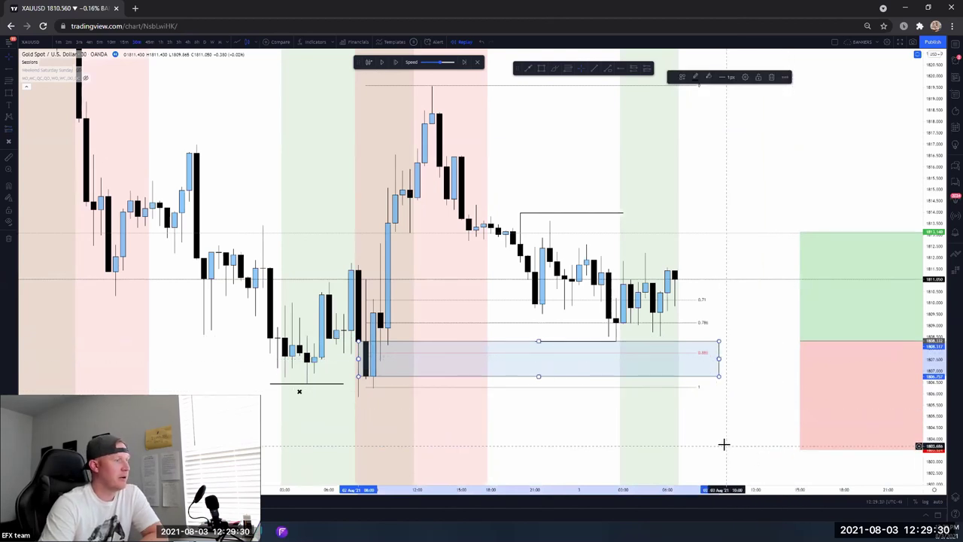
drag(834, 361, 772, 361)
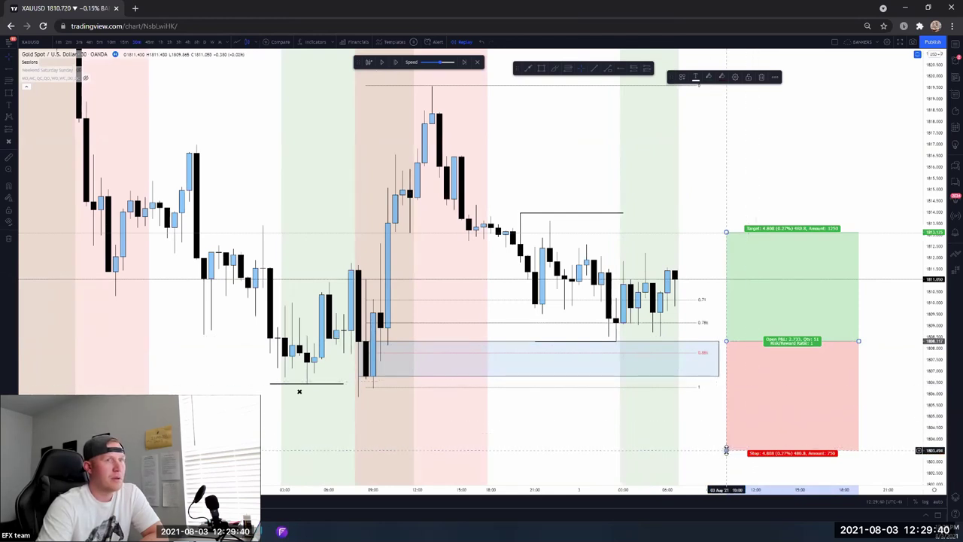
Raise the stop to the recent low near 1806.3 and the target to about 1819.5
drag(725, 445, 741, 387)
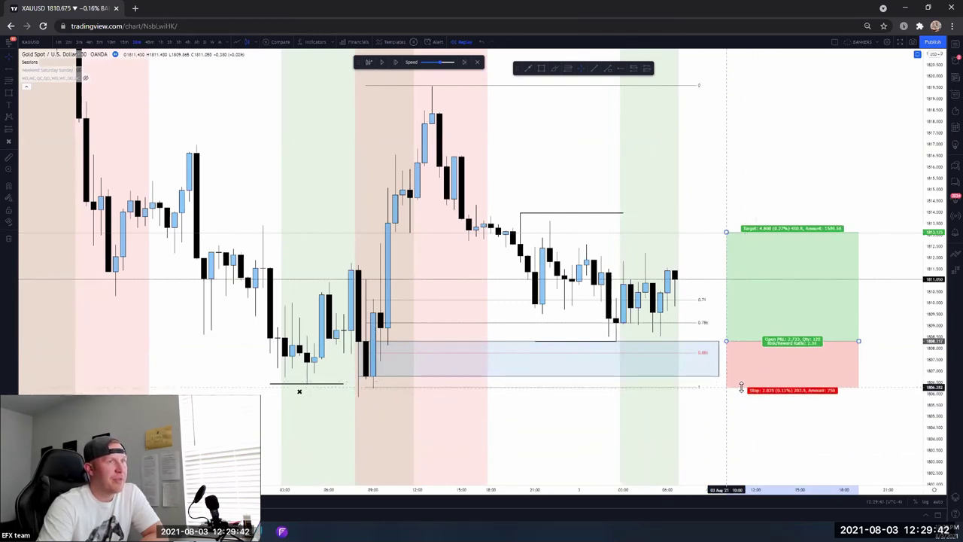
drag(741, 237, 735, 279)
drag(751, 202, 751, 129)
click(693, 271)
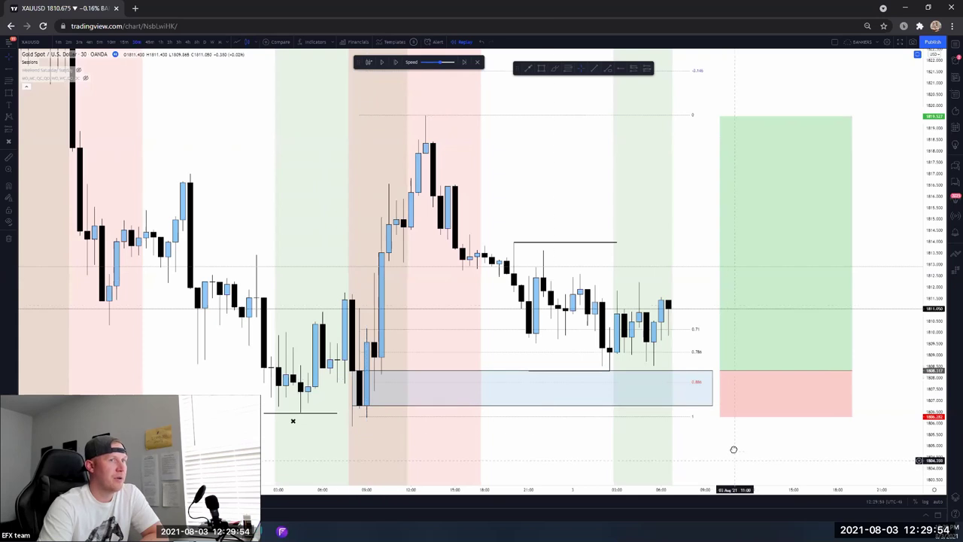
Drop the long position's entry onto the 0.886 fib level, giving a risk/reward near 7.8
scroll(733, 450, down, 2)
drag(935, 388, 935, 368)
drag(883, 256, 852, 272)
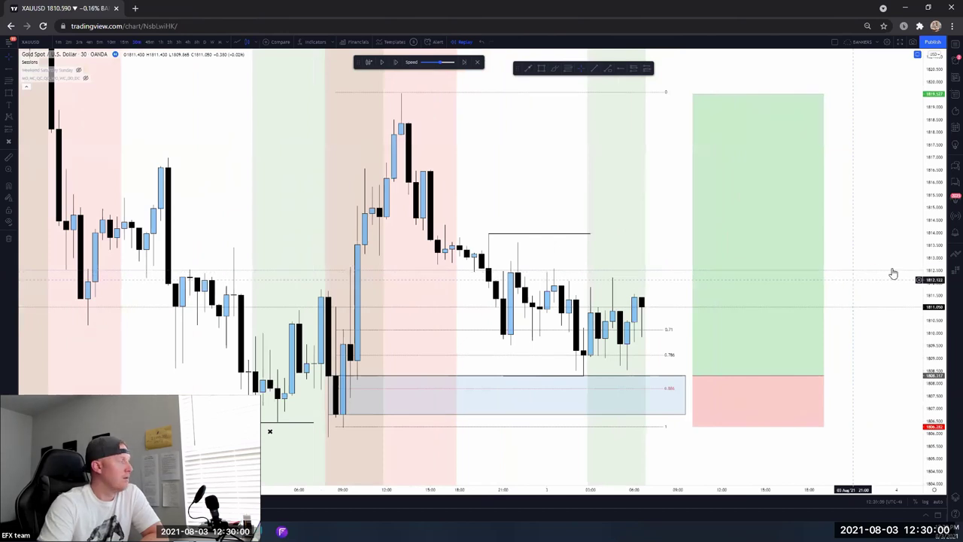
scroll(888, 312, down, 1)
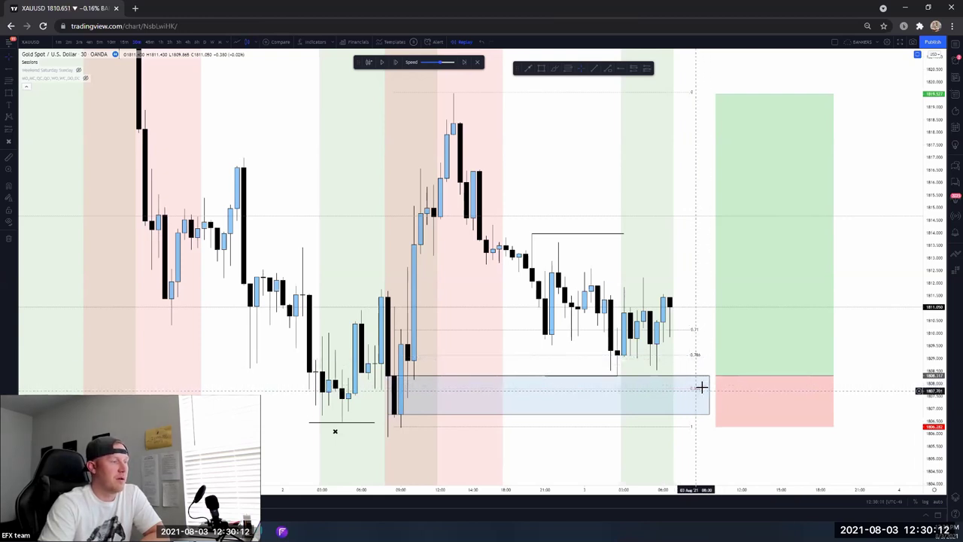
drag(715, 378, 717, 381)
drag(716, 384, 725, 390)
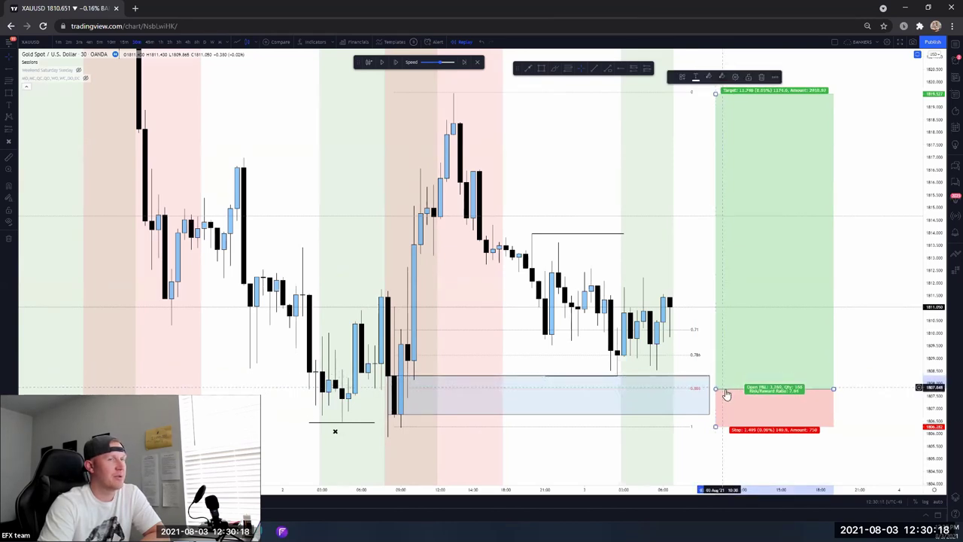
click(848, 395)
click(802, 421)
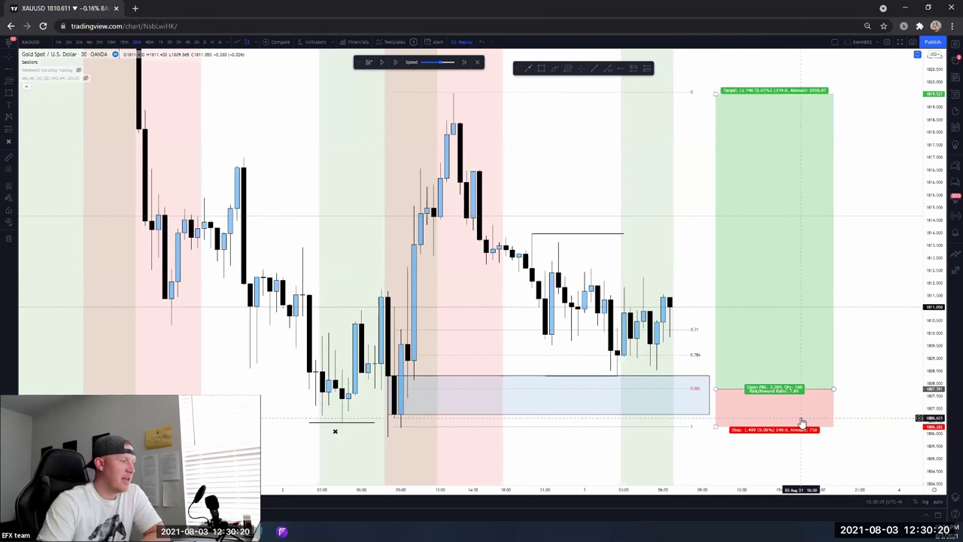
click(712, 419)
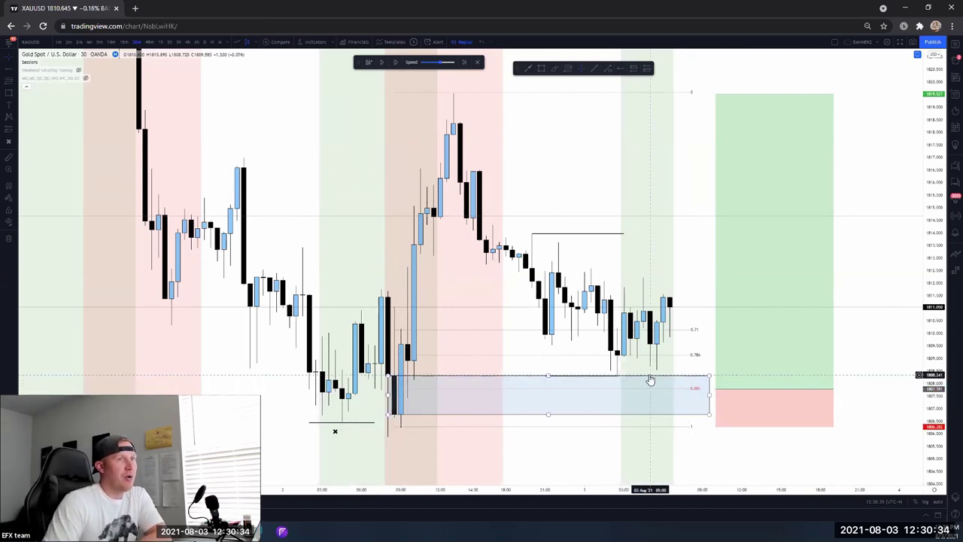
Delete the blue zone and draw a horizontal ray at the 0.886 entry level
click(622, 380)
key(Delete)
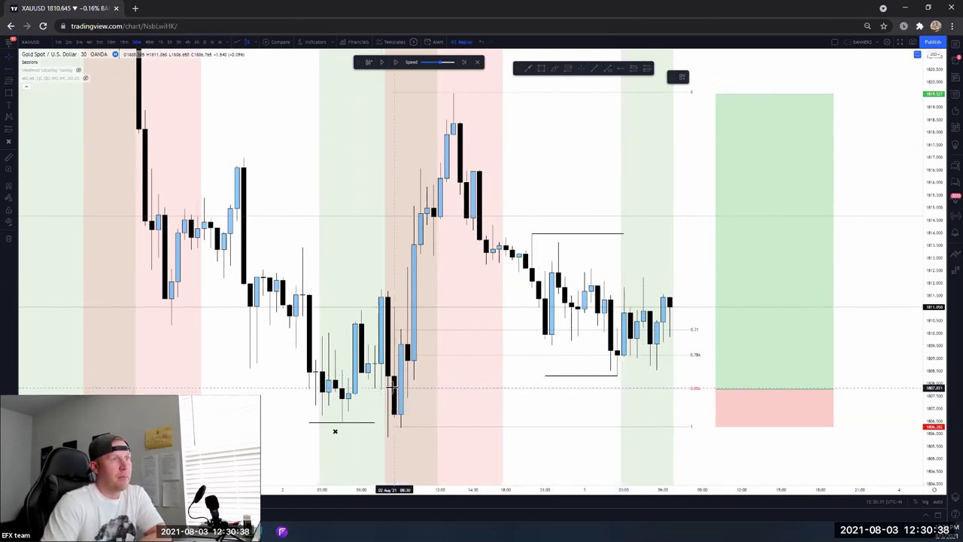
click(395, 390)
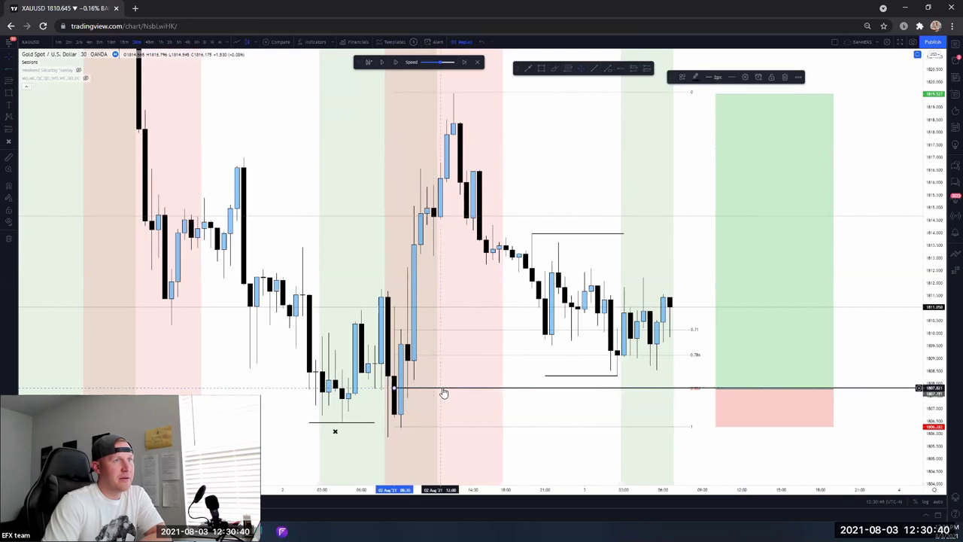
click(444, 391)
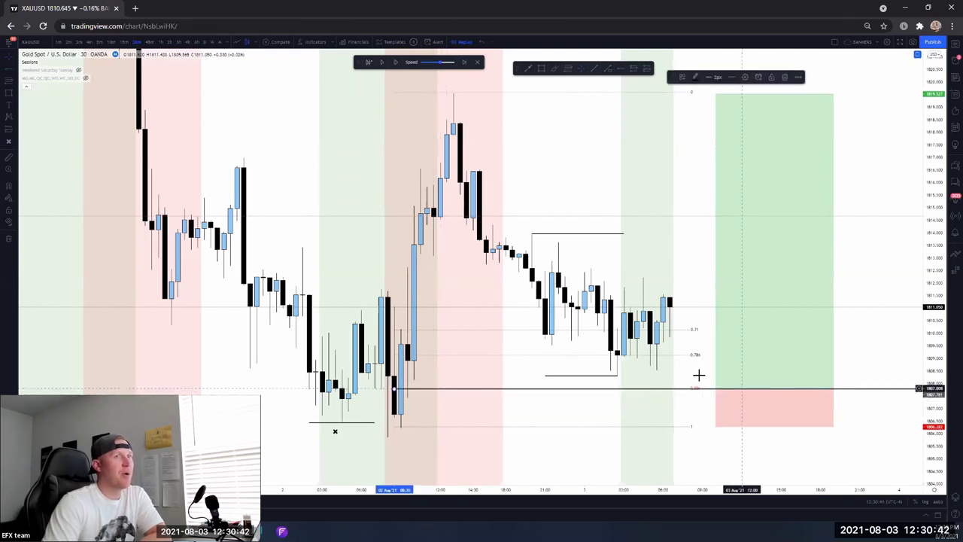
click(460, 282)
Place a $ icon above the range high near 1814
click(9, 143)
click(35, 145)
click(537, 217)
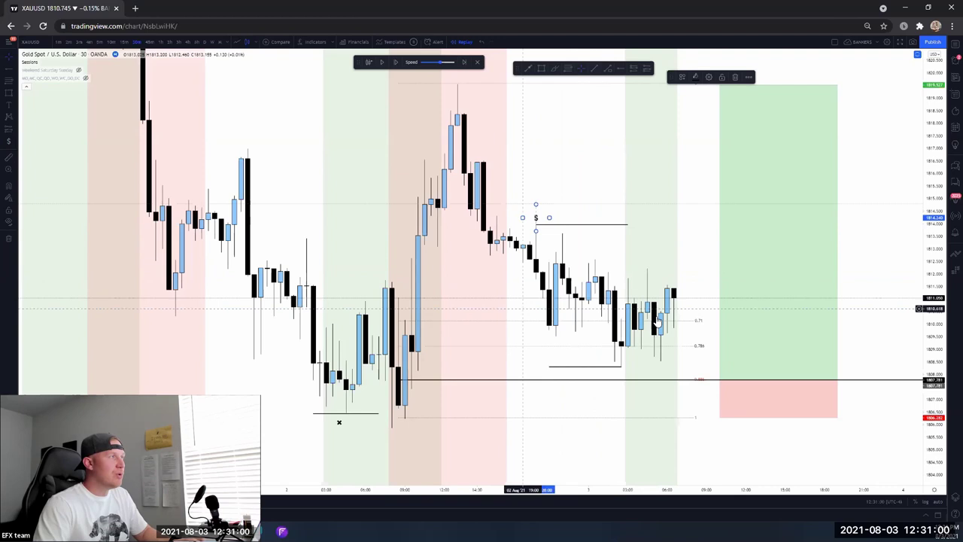
Clone the $ mark to just below the range low near 1808
key(Delete)
key(ctrl+z)
mouse_move(537, 219)
mouse_down()
mouse_move(572, 326)
mouse_move(624, 371)
mouse_up()
click(703, 209)
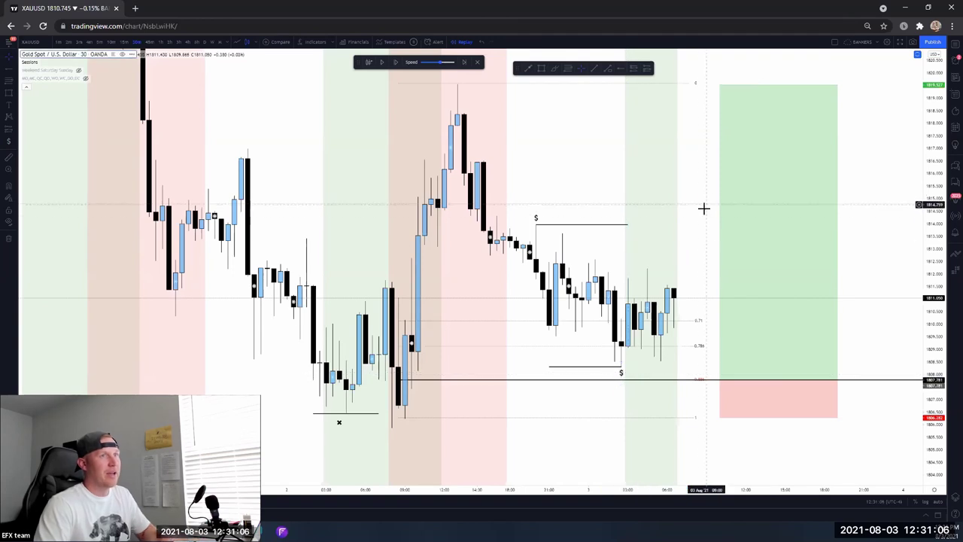
click(621, 369)
click(621, 371)
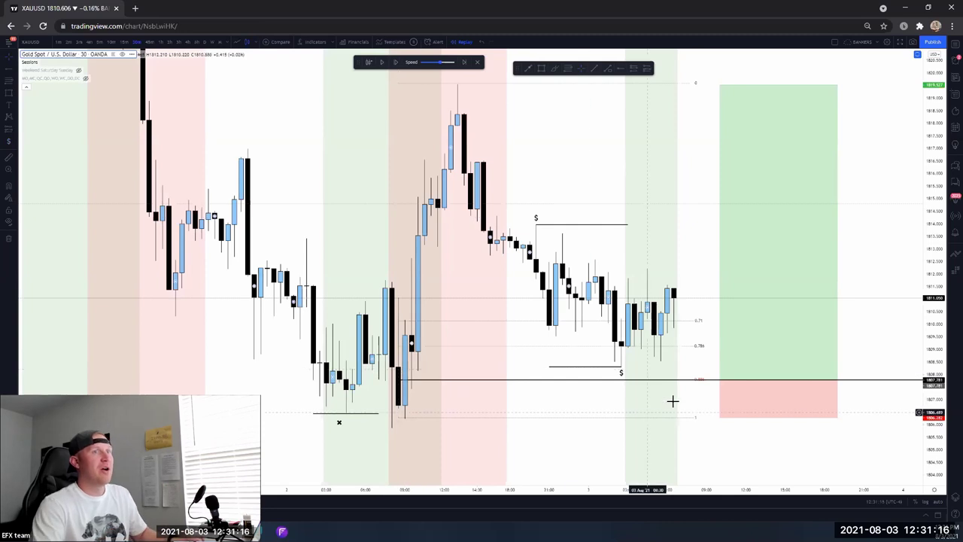
scroll(636, 277, up, 1)
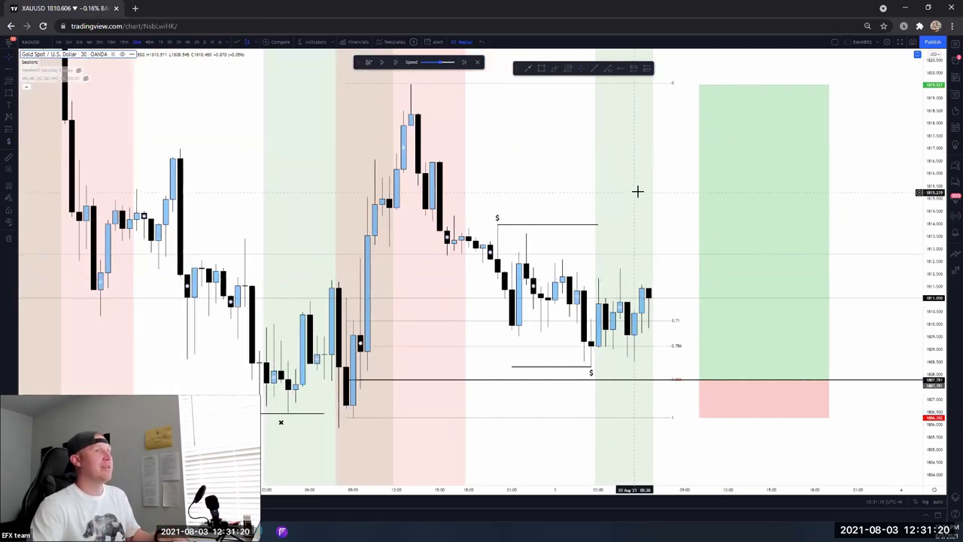
Start a new line at the low candle using a line drawing tool
click(8, 72)
click(49, 195)
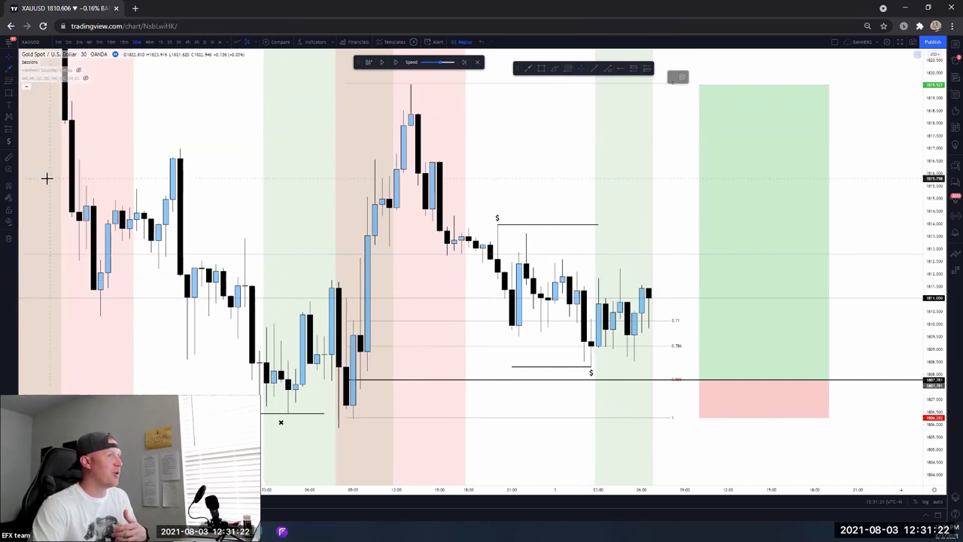
click(367, 454)
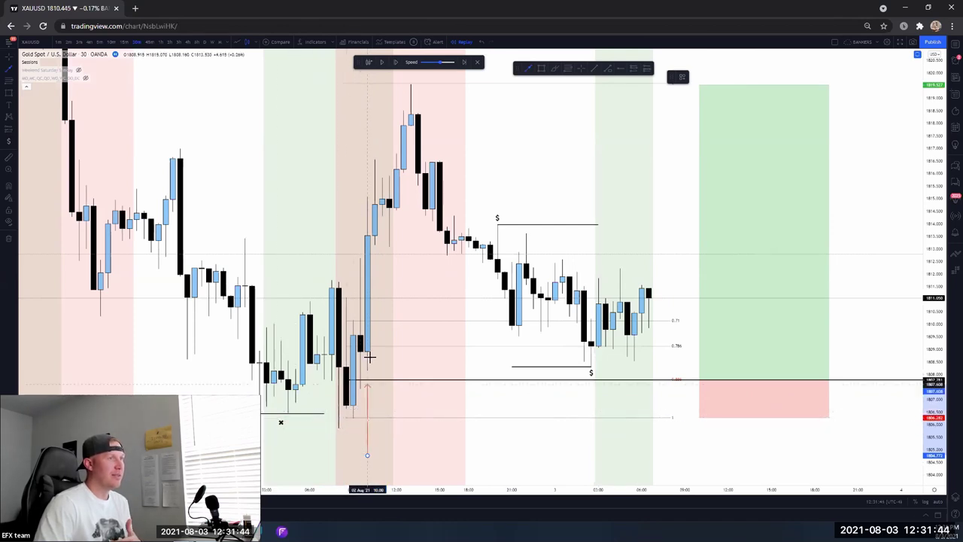
key(Escape)
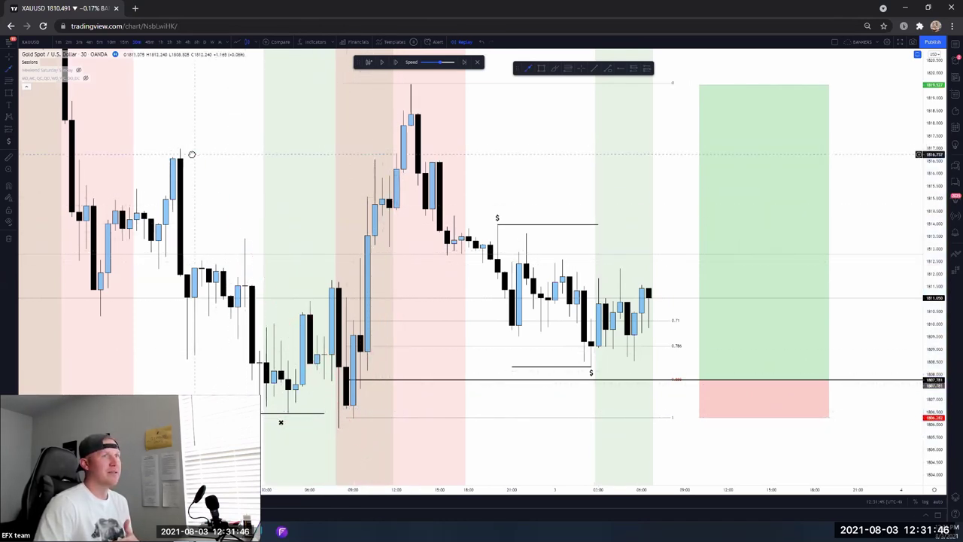
click(4, 69)
click(685, 450)
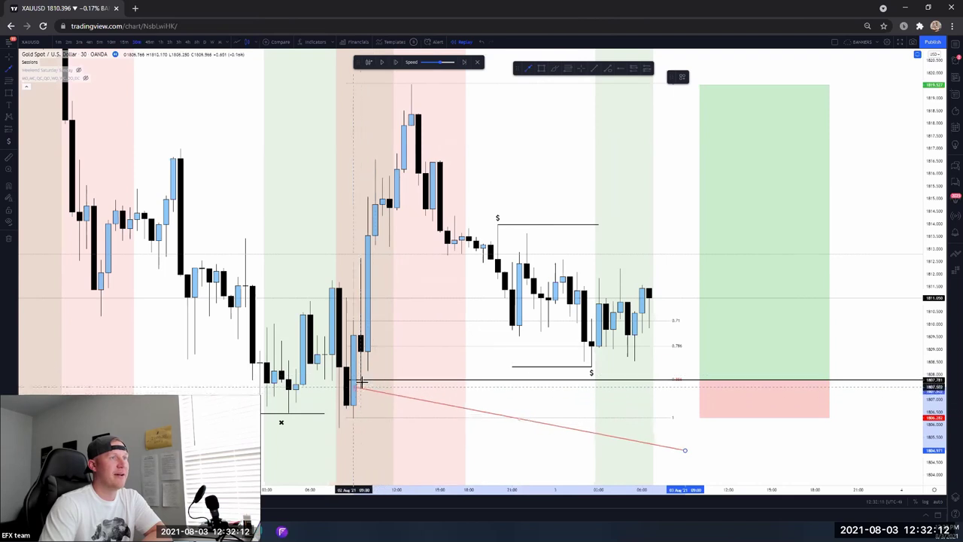
drag(938, 282, 935, 287)
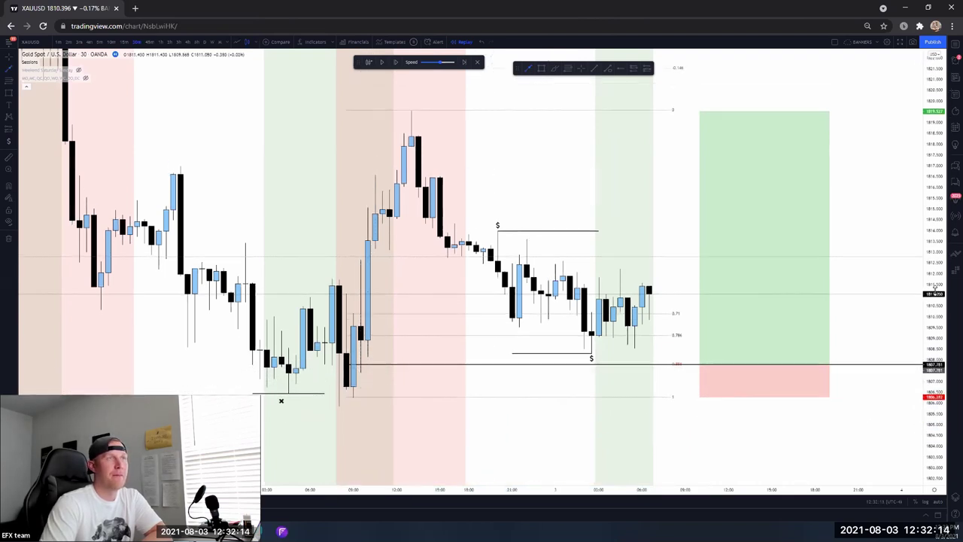
drag(522, 196, 538, 193)
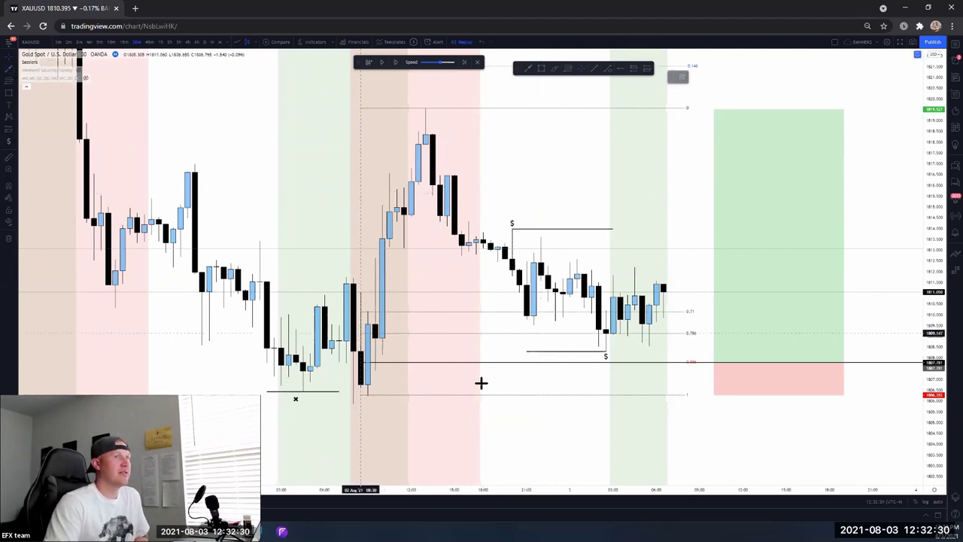
click(519, 426)
click(374, 374)
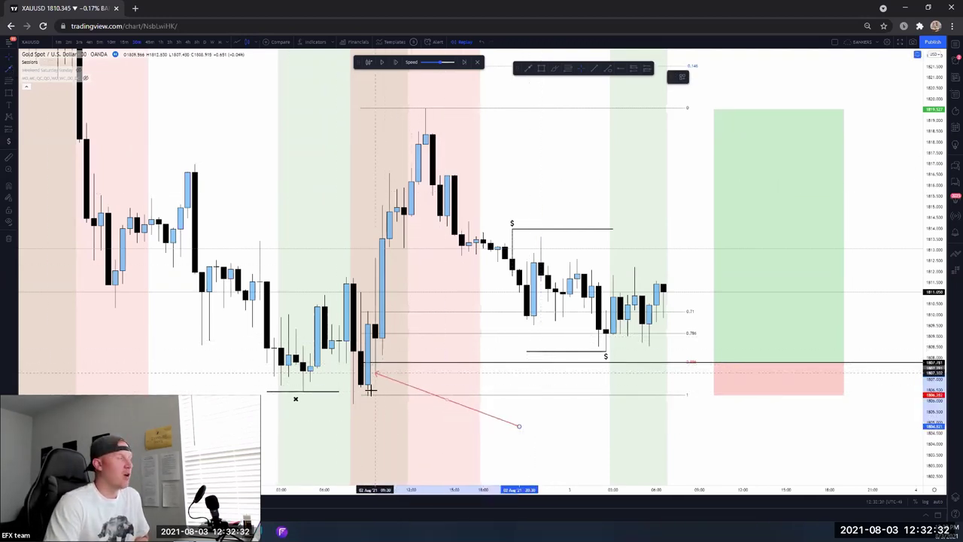
click(370, 390)
drag(370, 391, 371, 401)
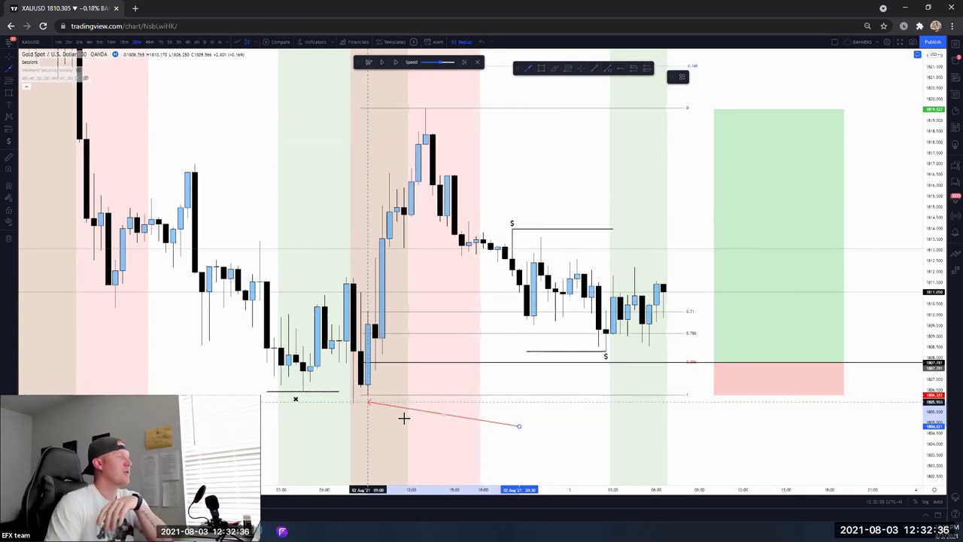
key(Delete)
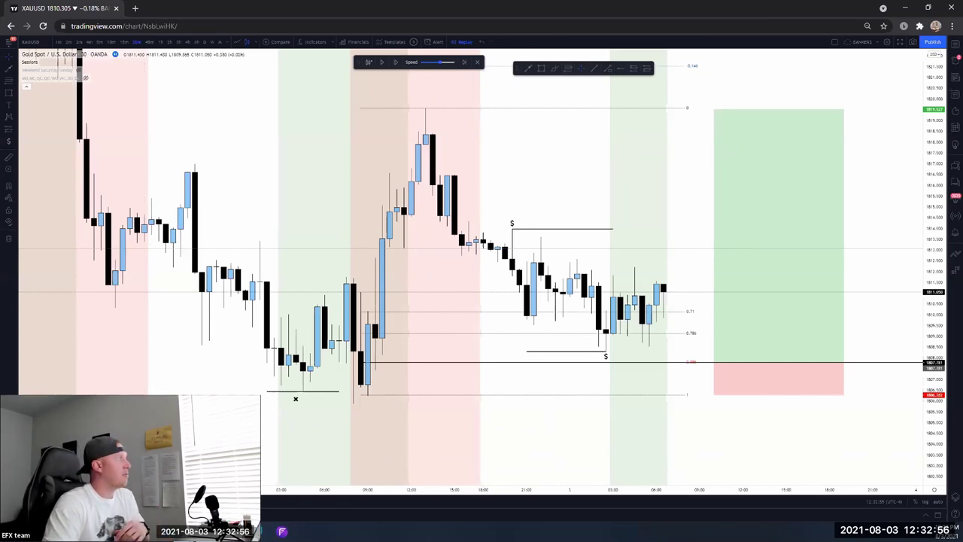
click(9, 68)
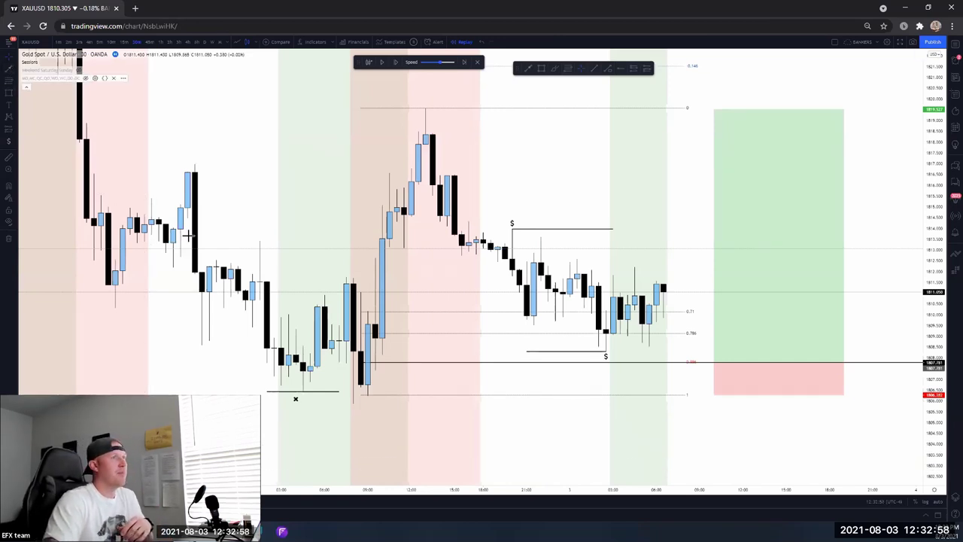
Anchor a new trend line's starting point below the most recent candles
click(504, 412)
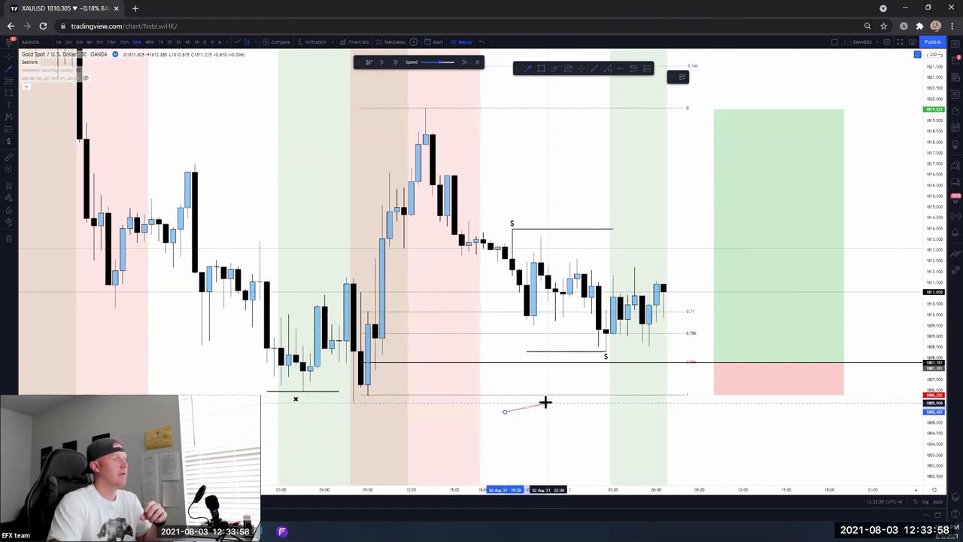
key(Escape)
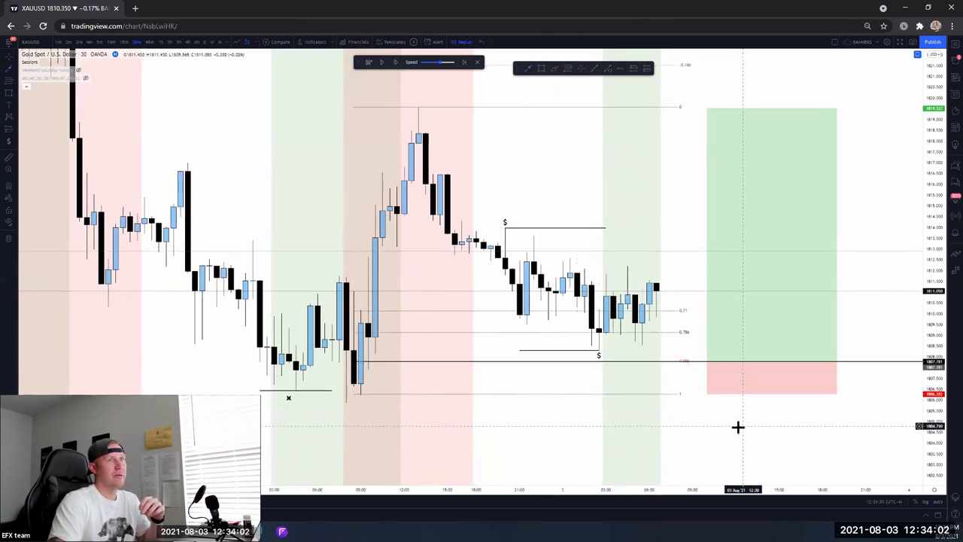
click(8, 66)
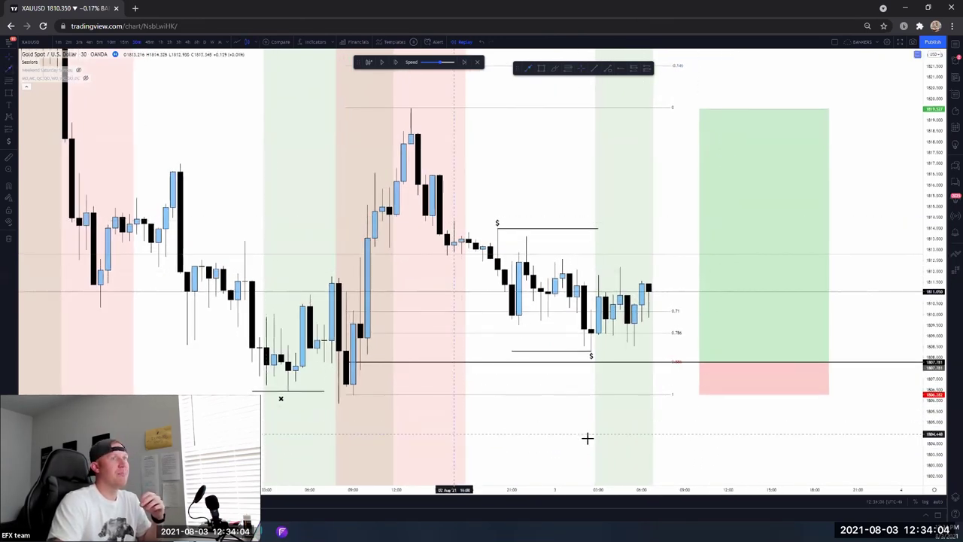
click(641, 443)
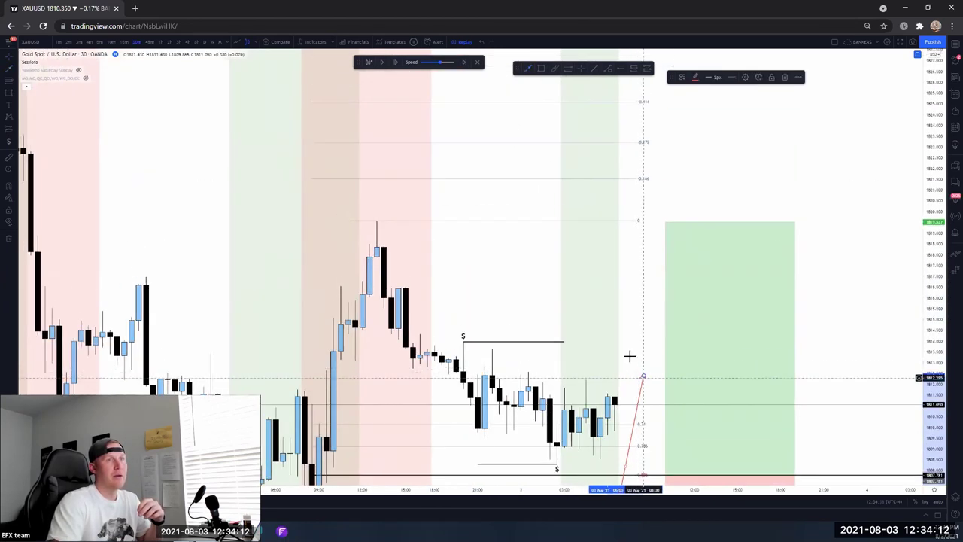
Finish the line near the latest price and set the long entry on the black 0.886 level
click(659, 273)
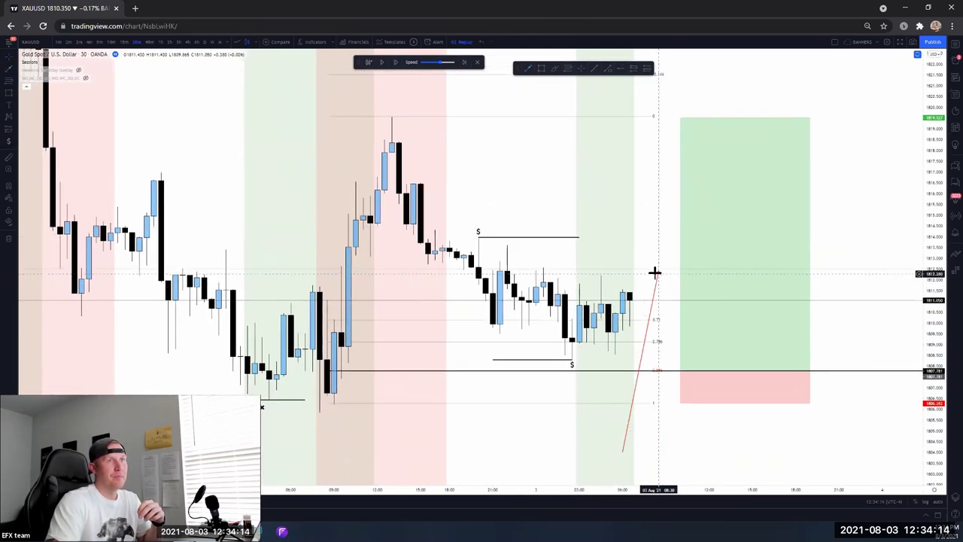
click(659, 334)
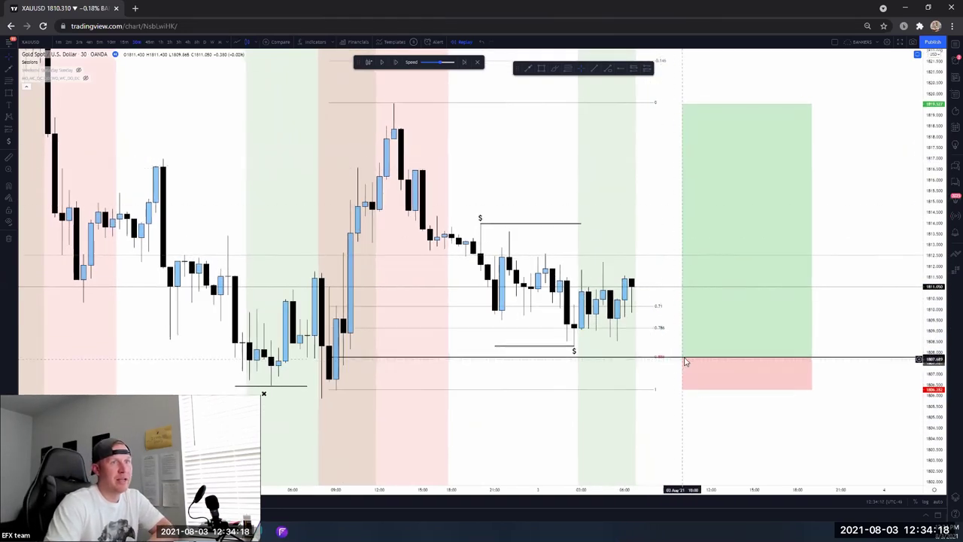
drag(684, 362, 687, 346)
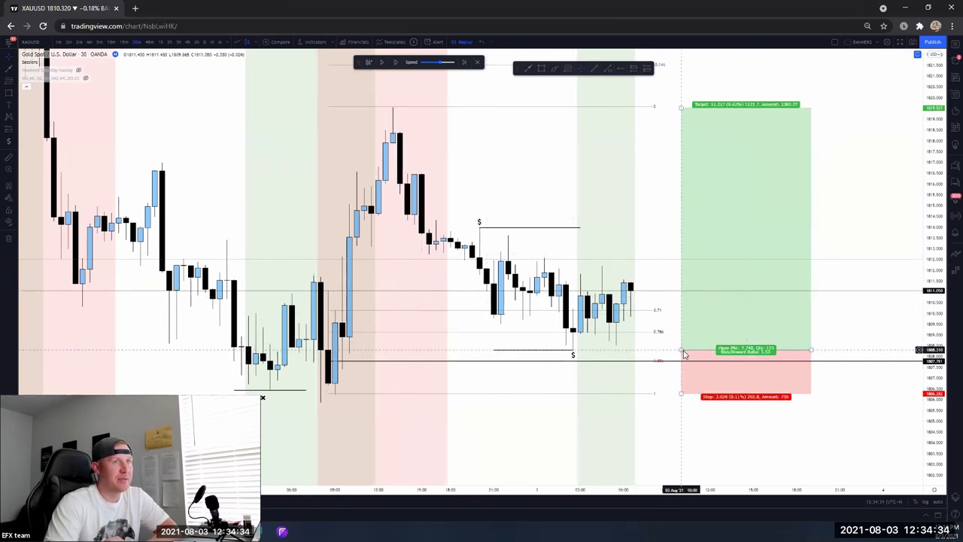
drag(684, 353, 684, 365)
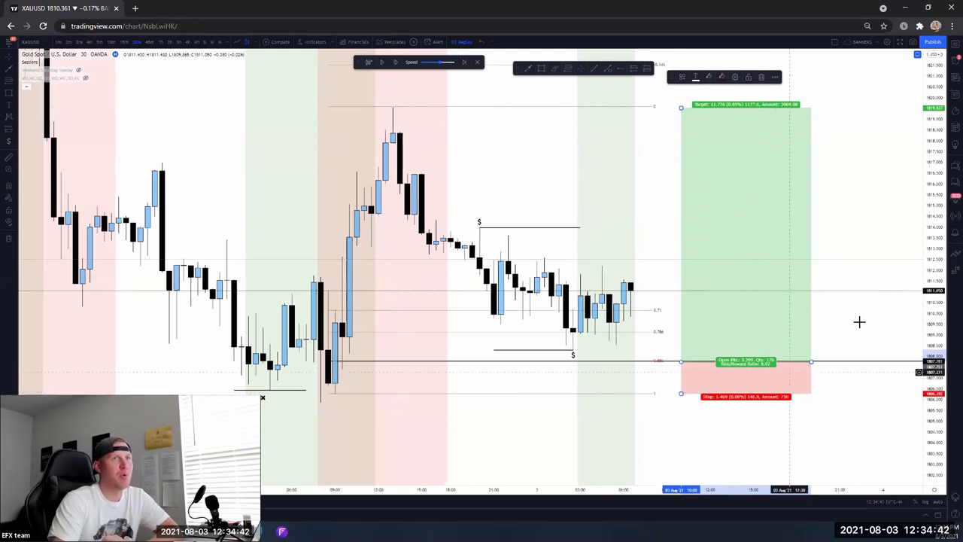
drag(937, 260, 938, 269)
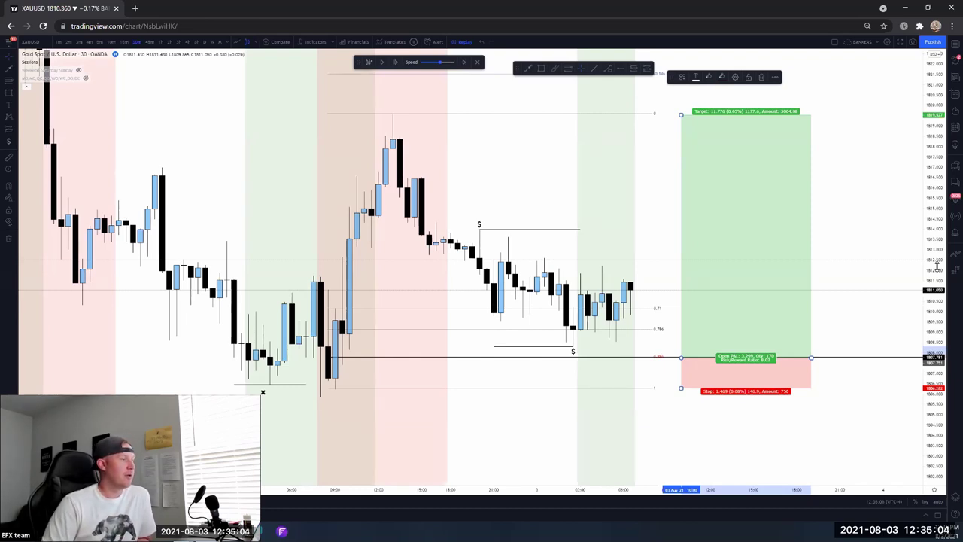
Drag the long position box's right edge left so it ends near the latest candles
click(681, 360)
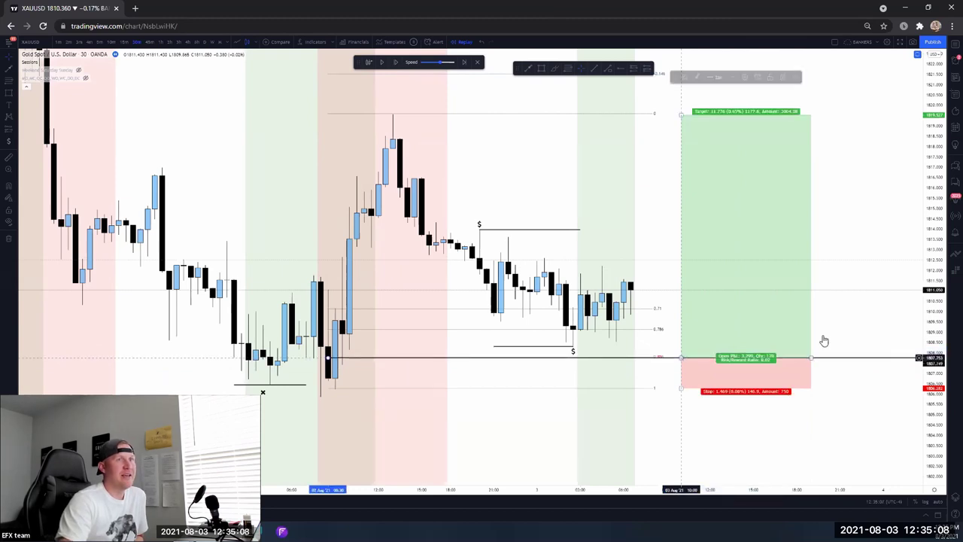
drag(811, 358, 768, 355)
click(858, 380)
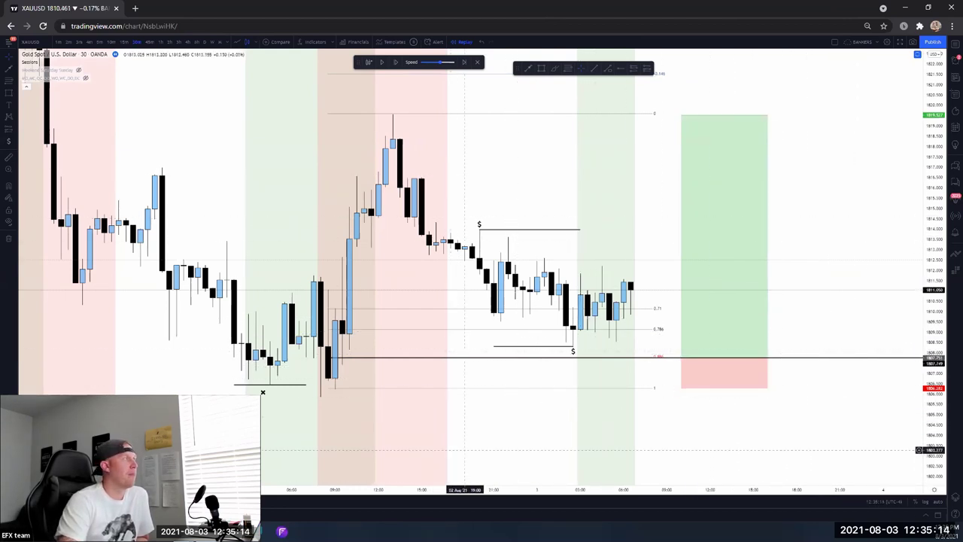
drag(860, 293, 863, 300)
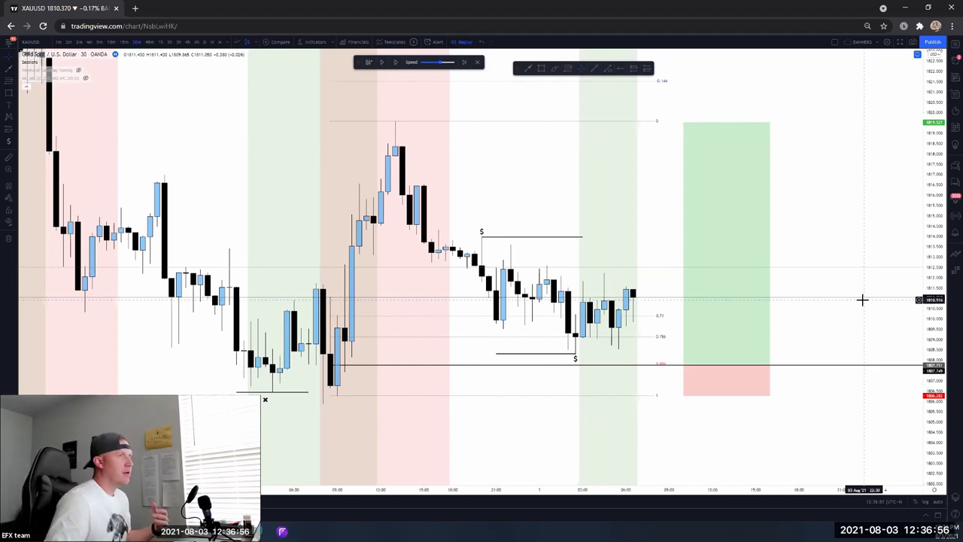
click(511, 235)
click(511, 236)
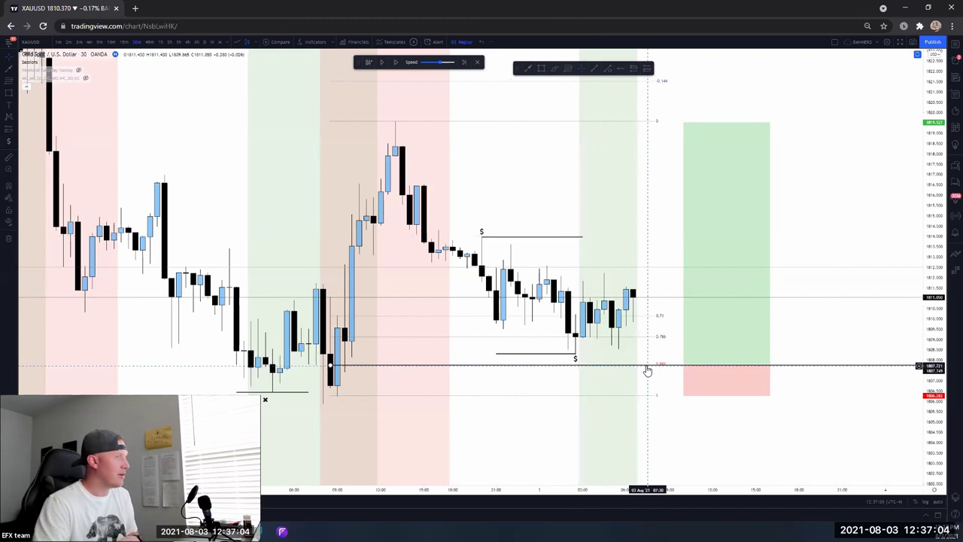
click(575, 353)
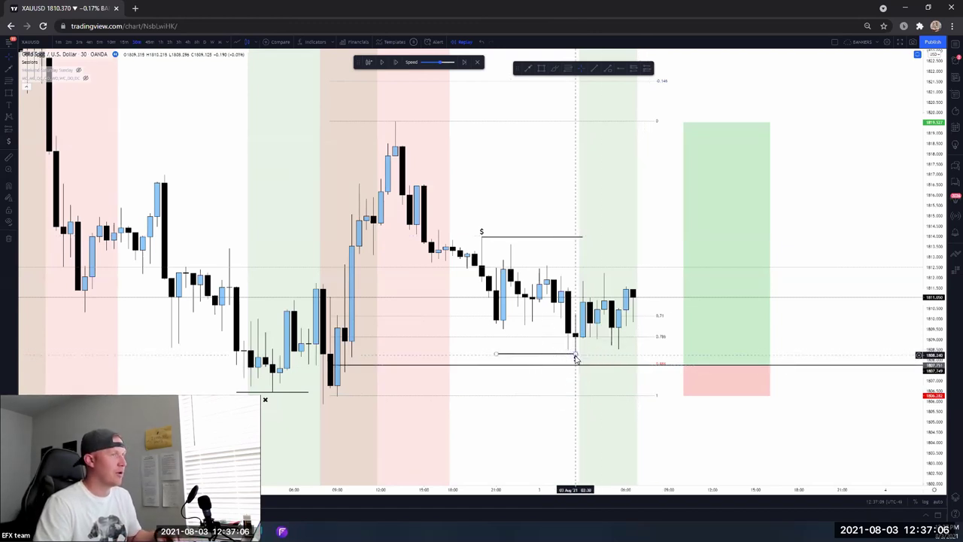
click(485, 238)
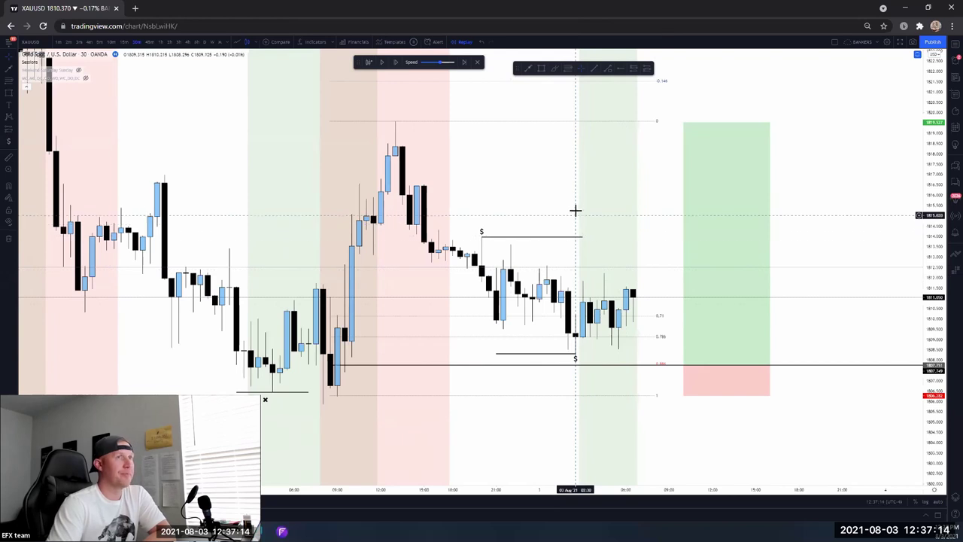
drag(576, 209, 574, 201)
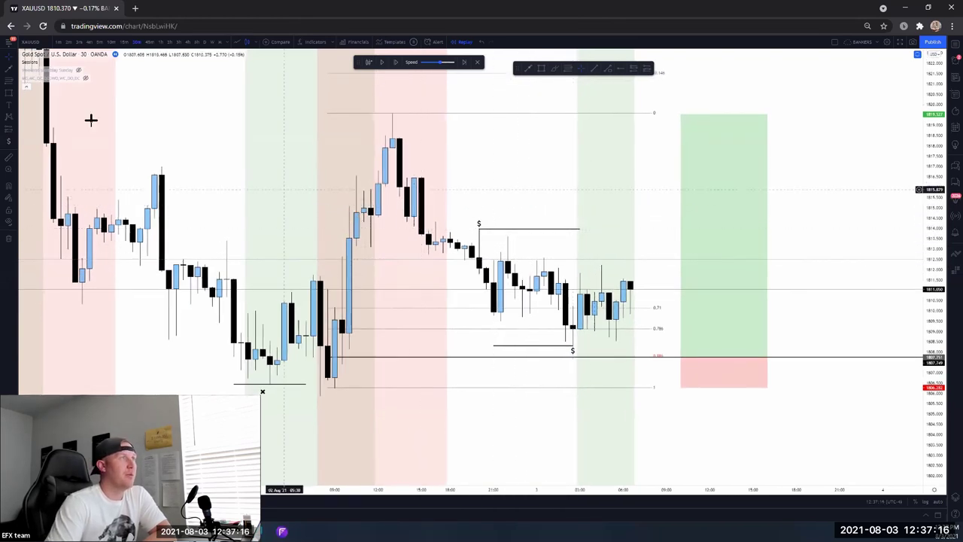
Draw a horizontal ray at the swing high near 1819.5 and apply the green TP template
click(529, 185)
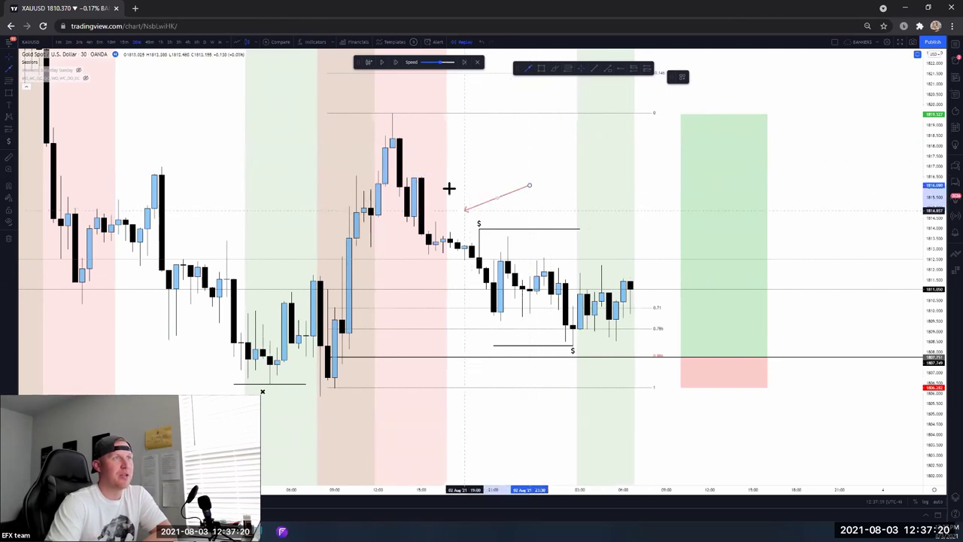
key(Escape)
click(13, 70)
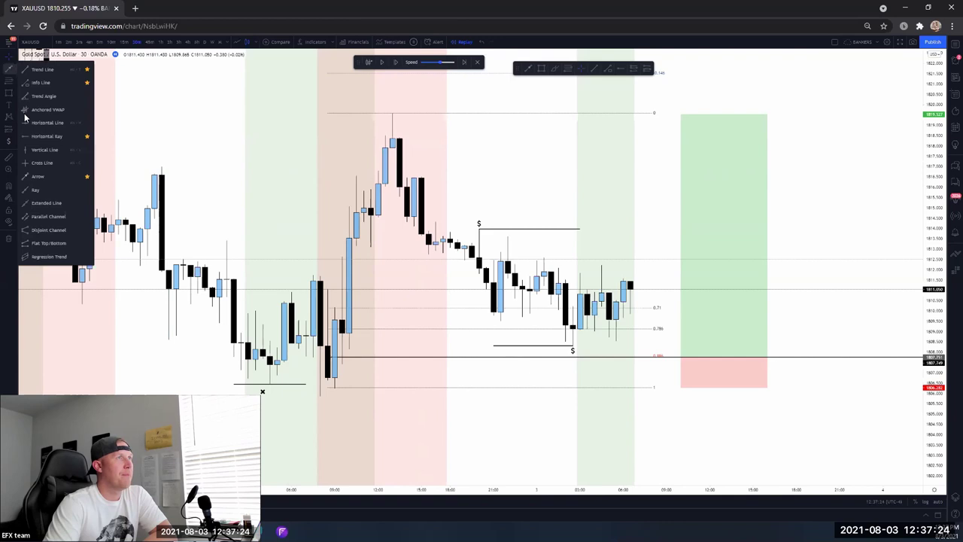
click(31, 141)
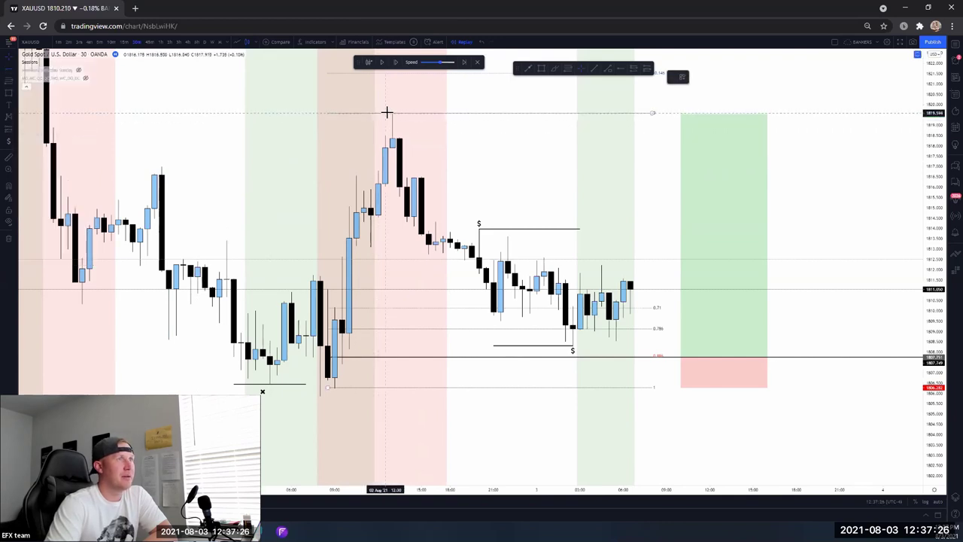
click(391, 112)
right_click(392, 113)
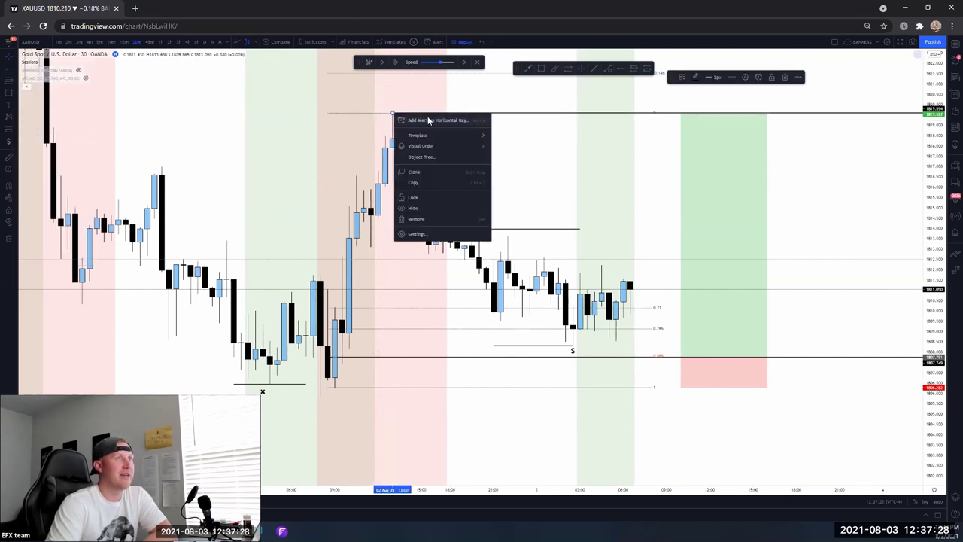
mouse_move(437, 134)
click(508, 227)
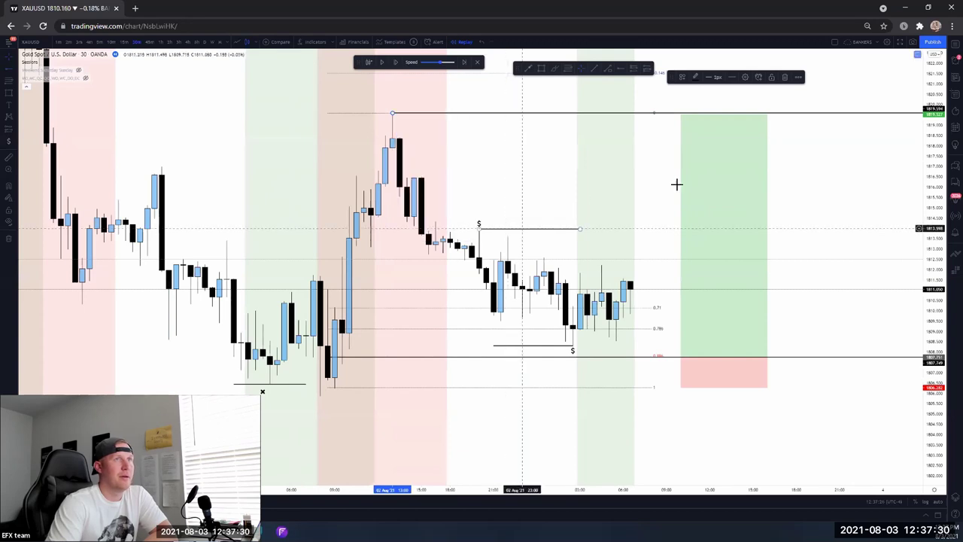
scroll(587, 246, down, 5)
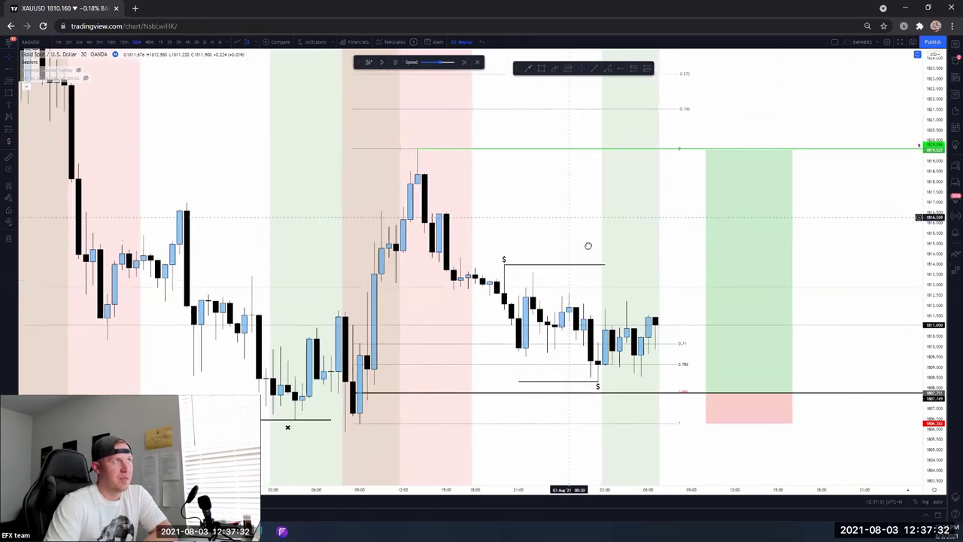
scroll(780, 253, down, 3)
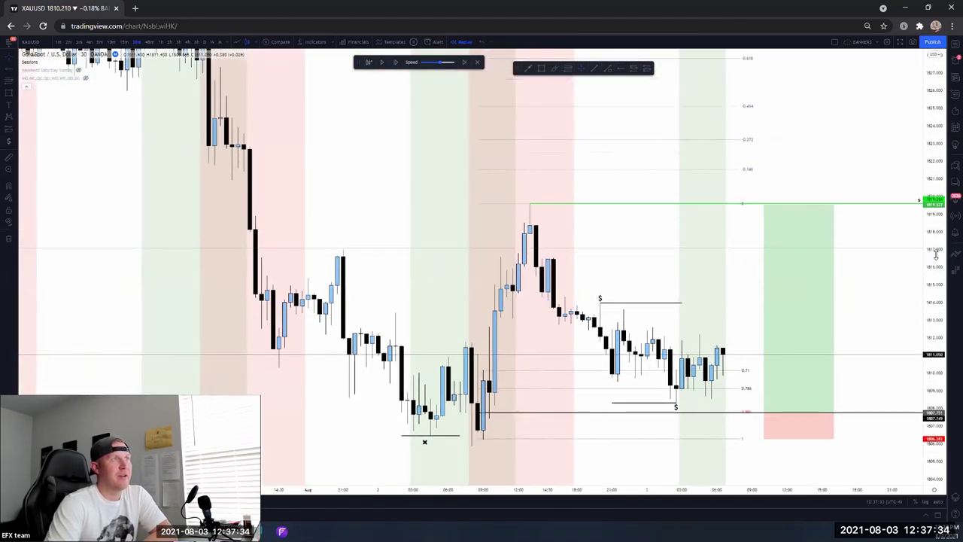
scroll(554, 253, down, 2)
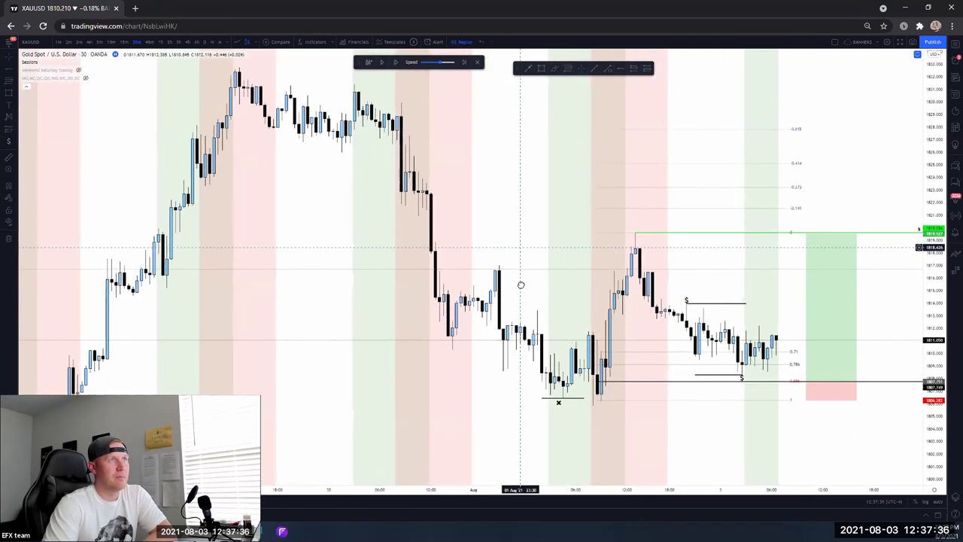
scroll(450, 332, up, 5)
scroll(450, 331, down, 2)
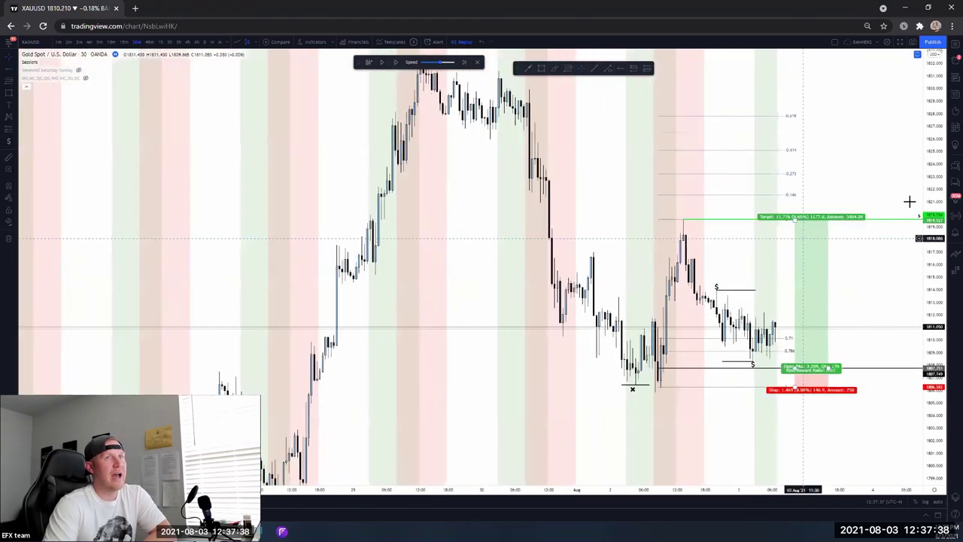
drag(938, 245, 936, 331)
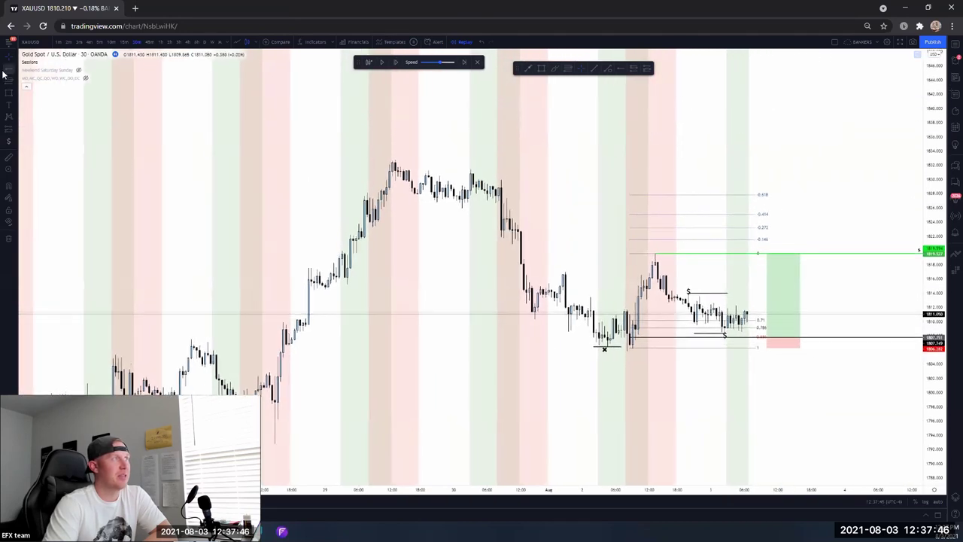
click(13, 70)
click(46, 178)
click(353, 424)
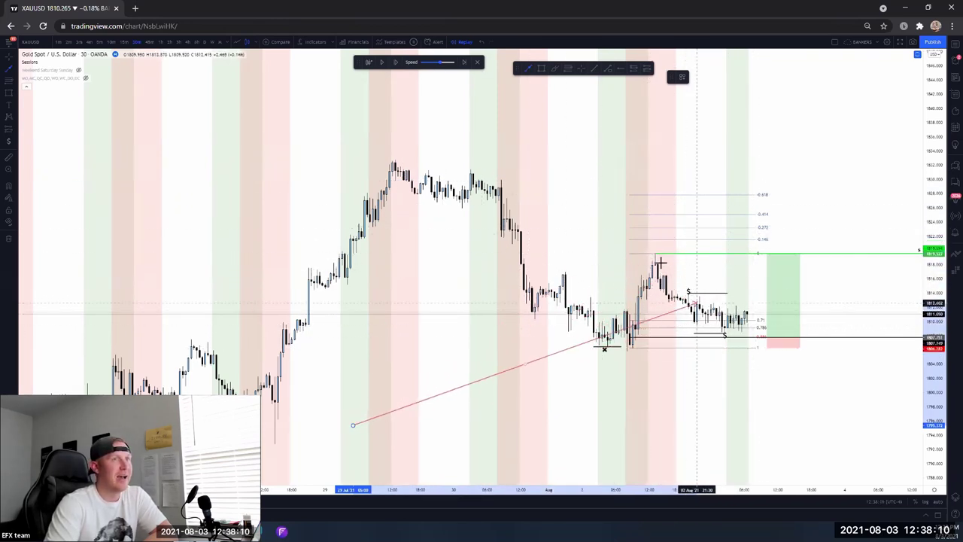
click(653, 315)
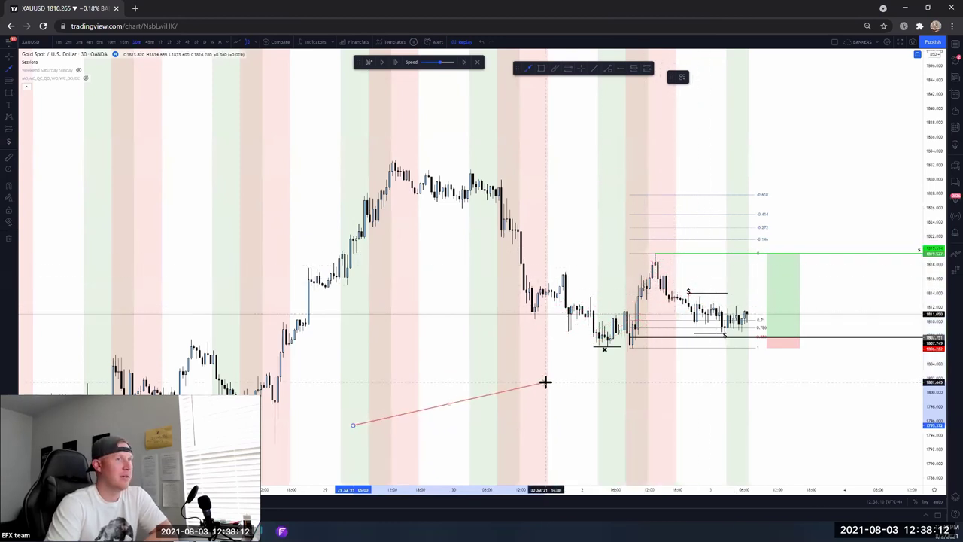
key(Escape)
scroll(866, 341, up, 2)
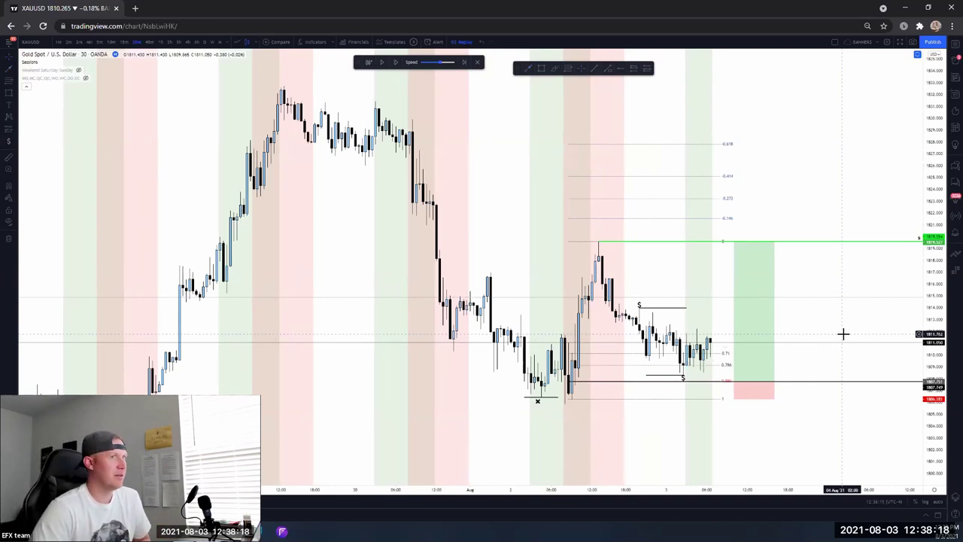
scroll(838, 332, right, 2)
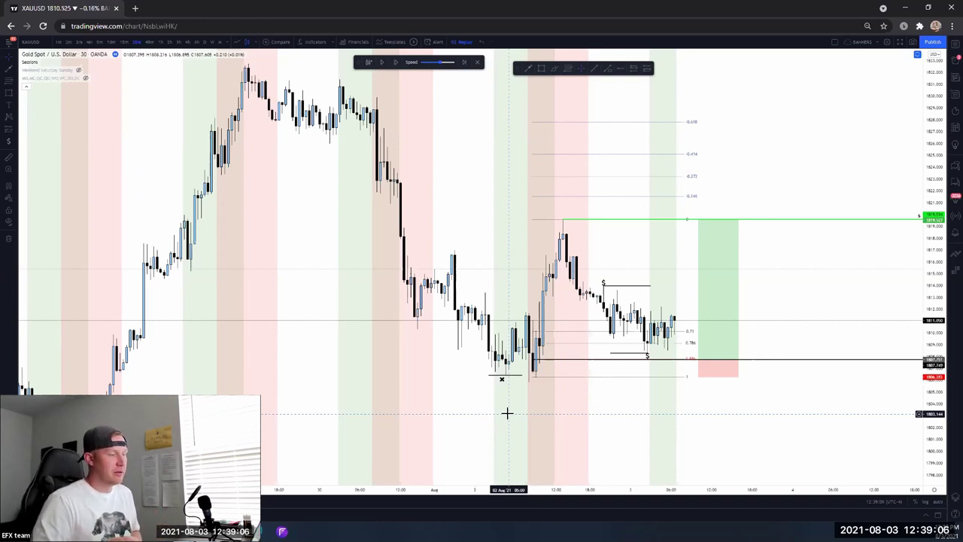
scroll(865, 369, up, 2)
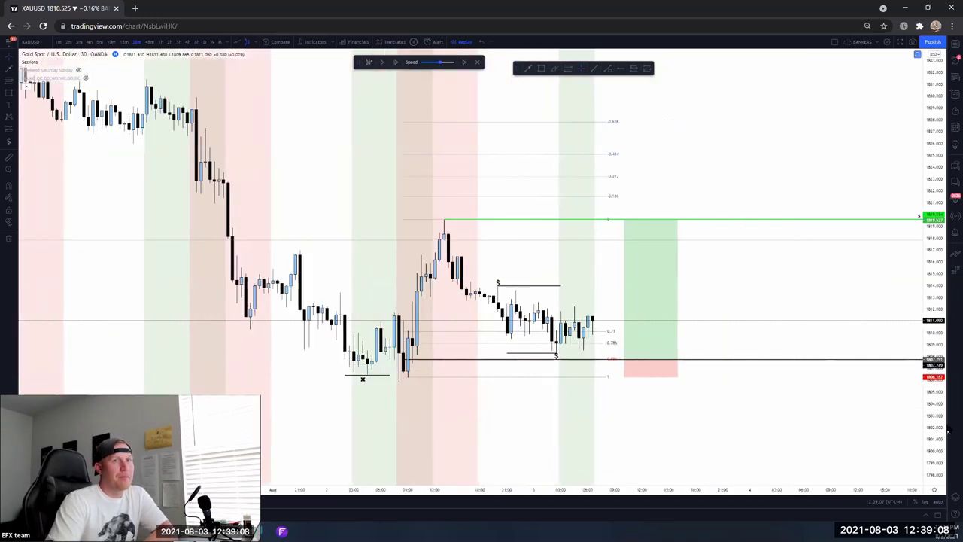
scroll(848, 354, up, 3)
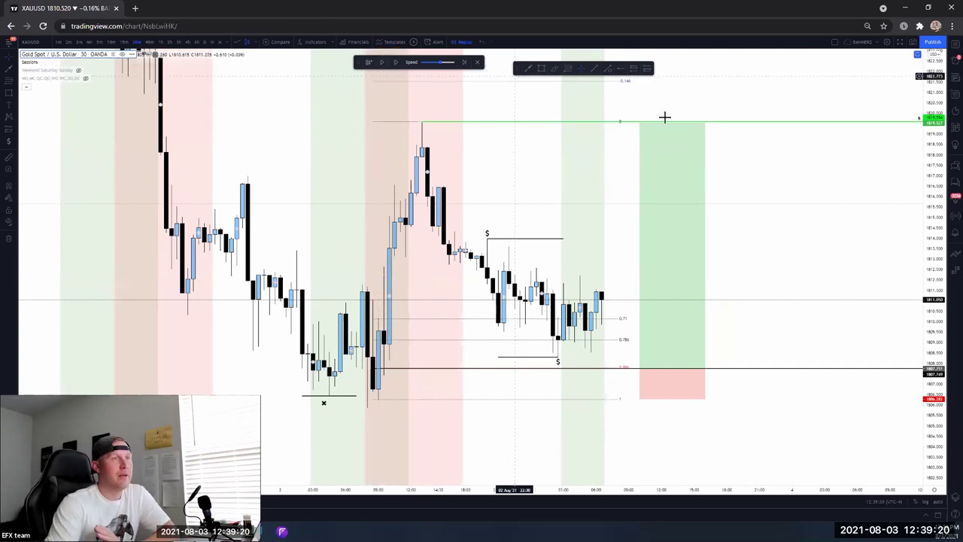
scroll(721, 208, up, 2)
scroll(809, 219, down, 1)
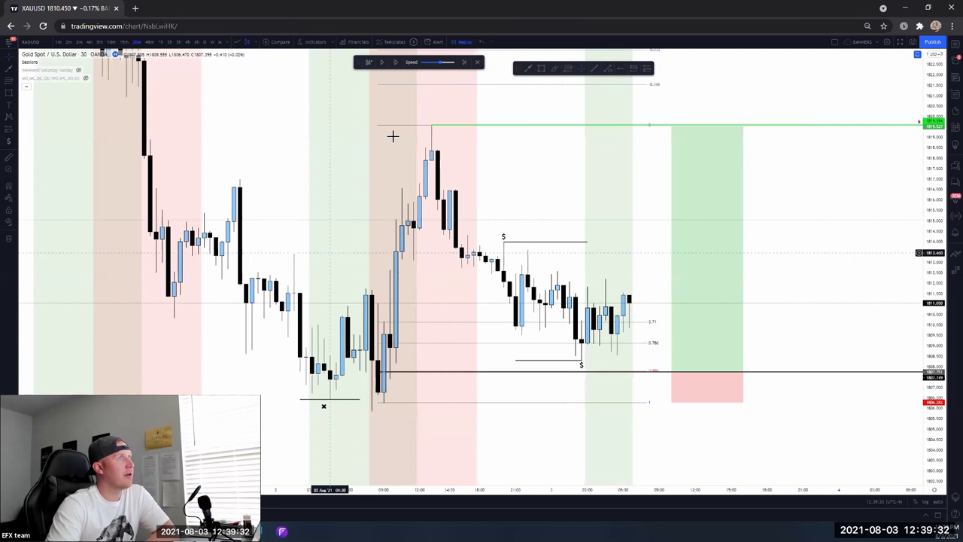
Play and pause the replay for a few candles, then start an arrow below the latest candles
click(382, 66)
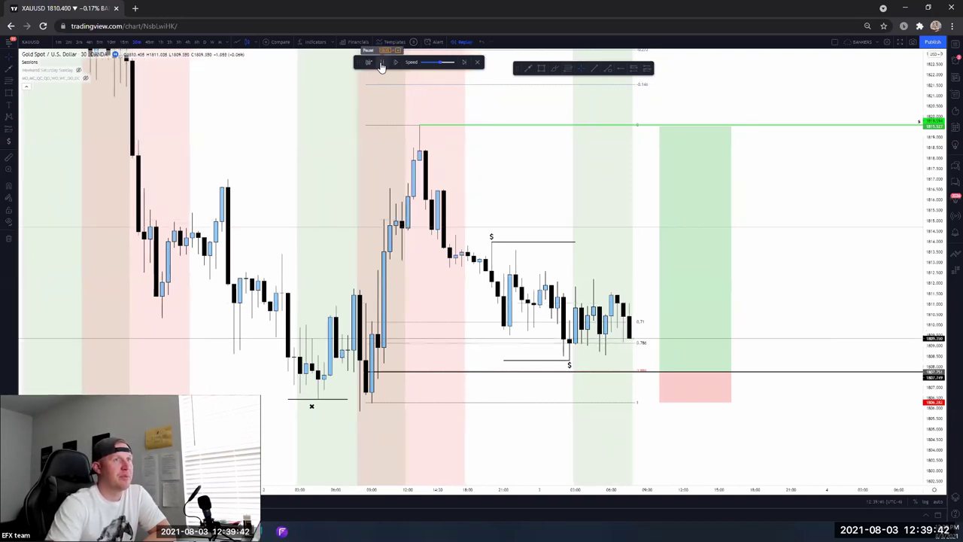
click(382, 66)
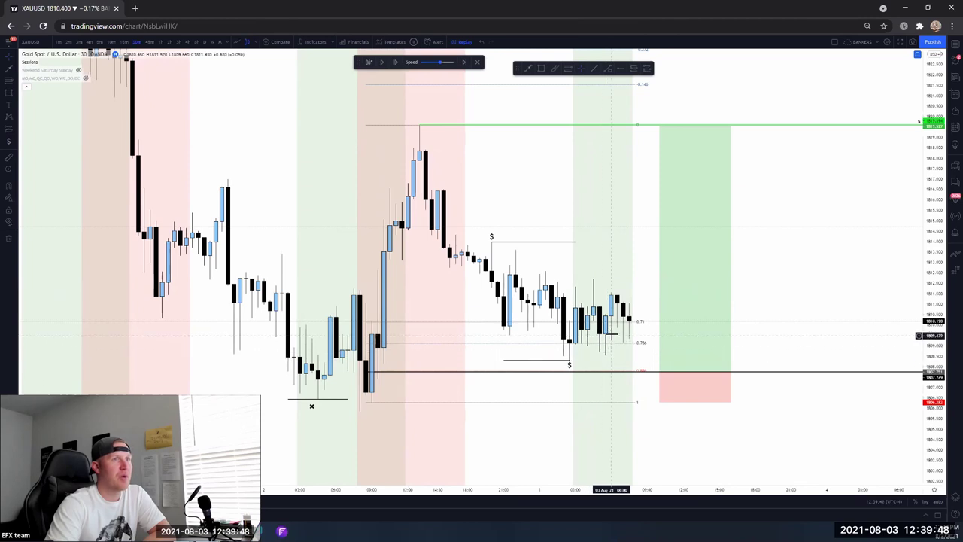
click(9, 68)
click(671, 405)
click(636, 348)
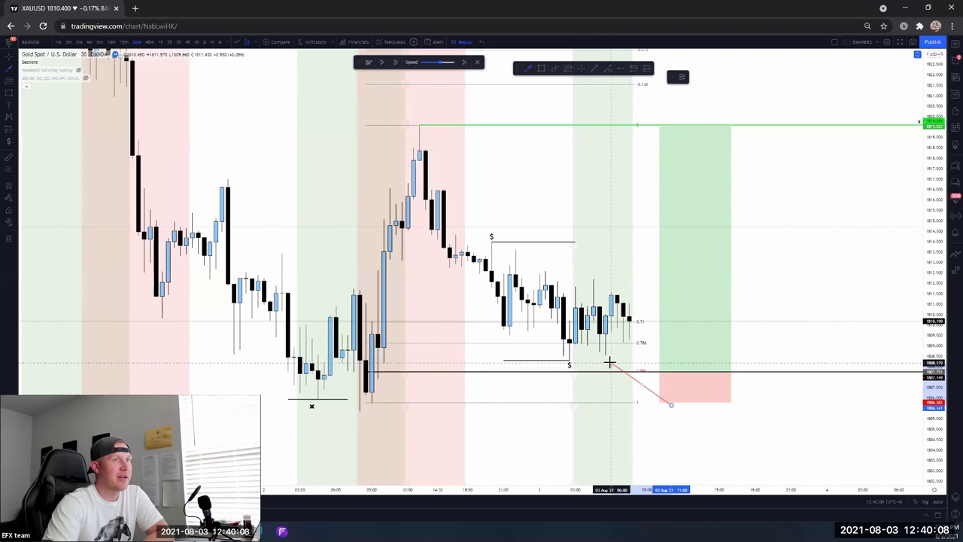
Draw a short $ range line under the newer lows, removing the extra copy
key(Escape)
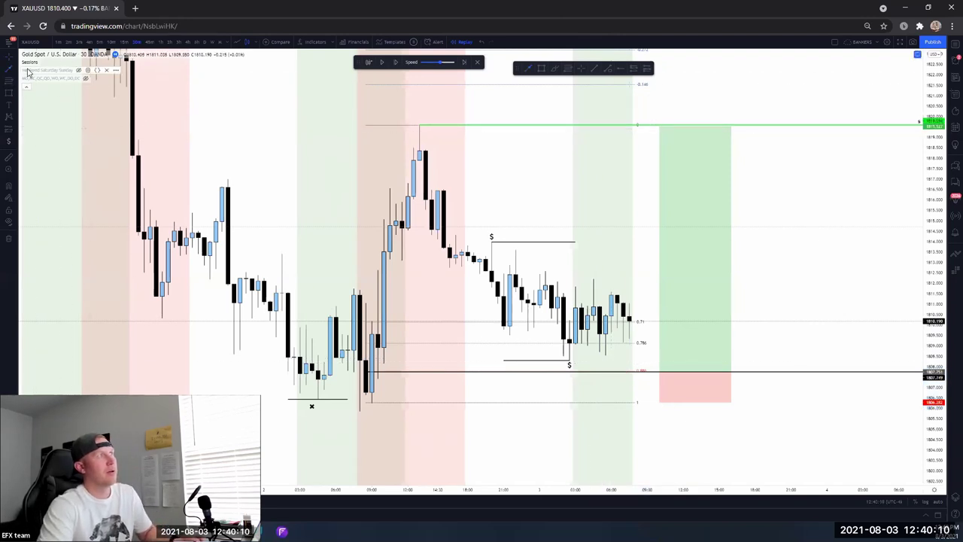
click(9, 70)
click(188, 112)
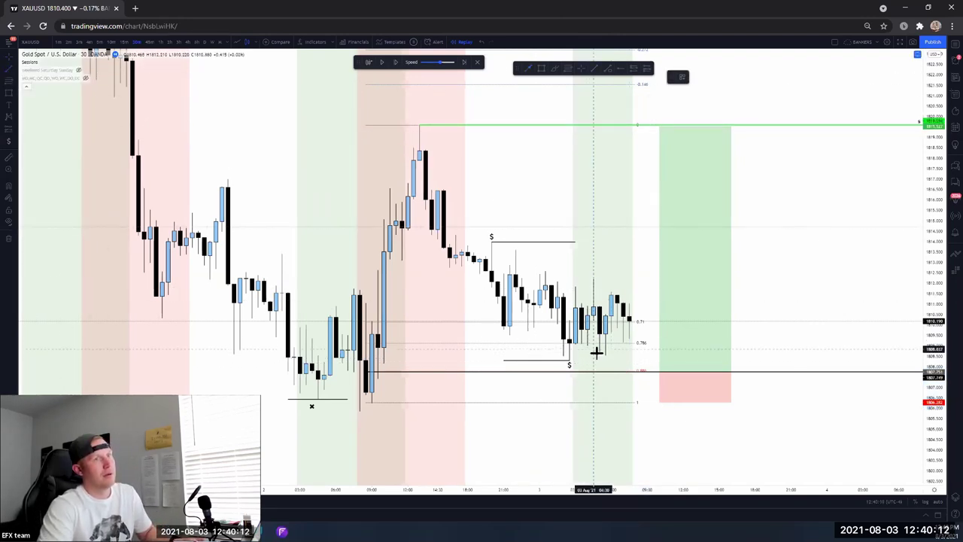
click(600, 355)
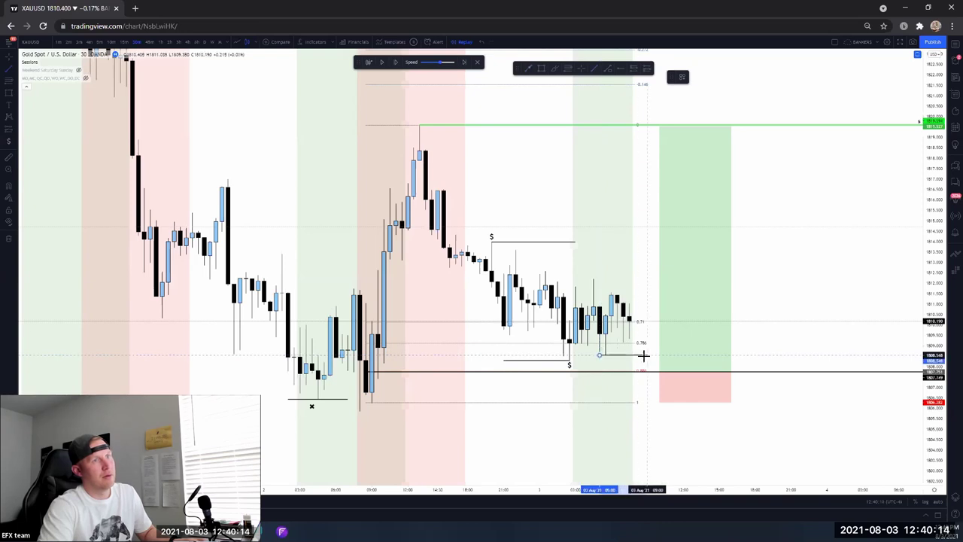
click(647, 354)
drag(620, 357, 673, 355)
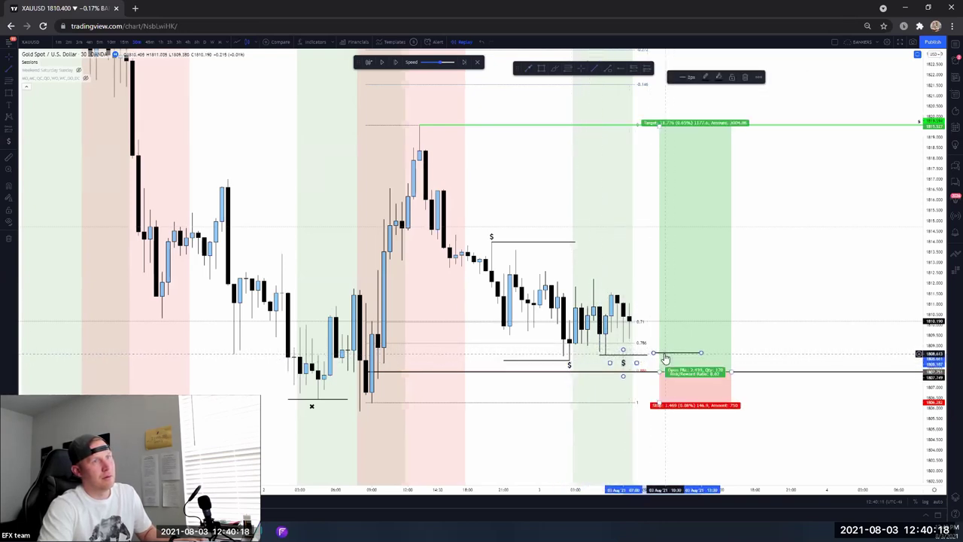
click(654, 355)
key(Delete)
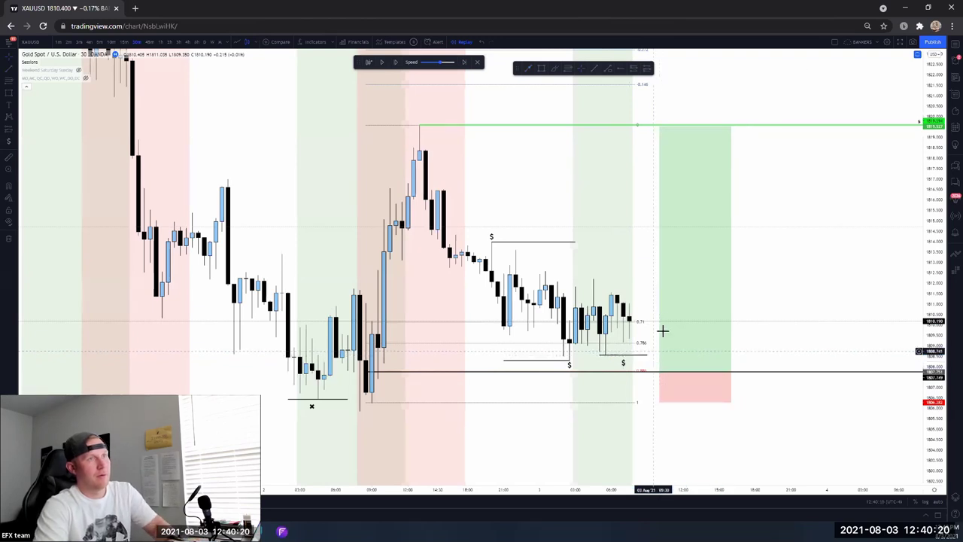
Clear the stray short line and vertical line, then step the replay forward one bar
drag(585, 260, 592, 254)
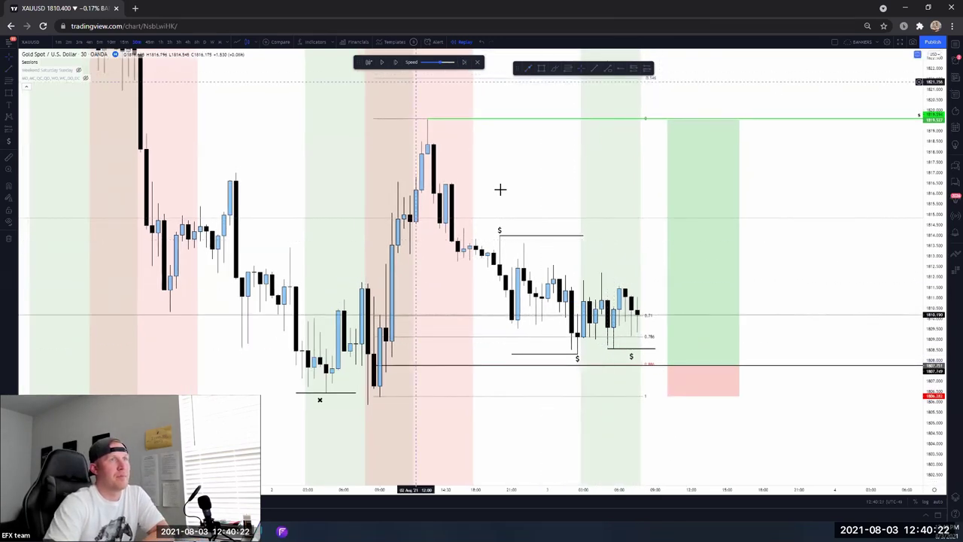
click(15, 69)
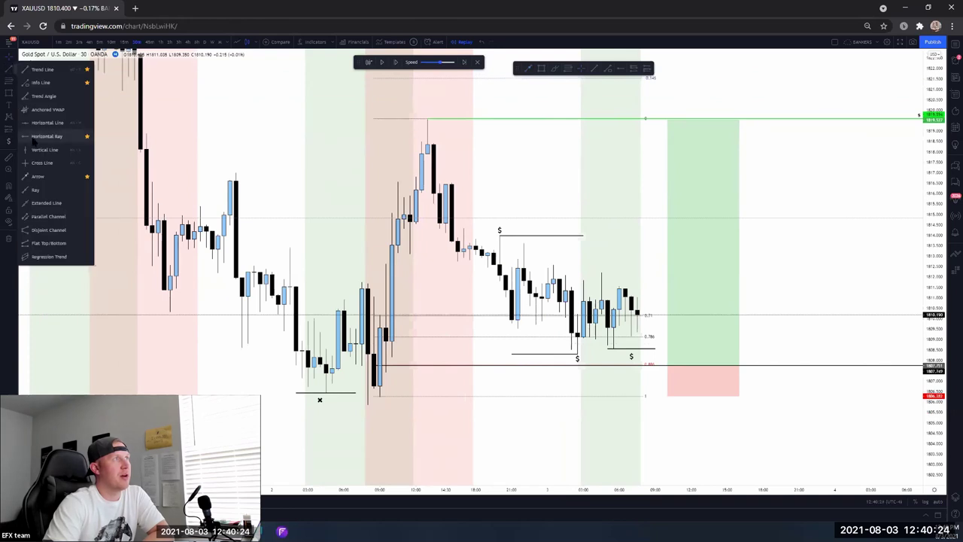
click(39, 150)
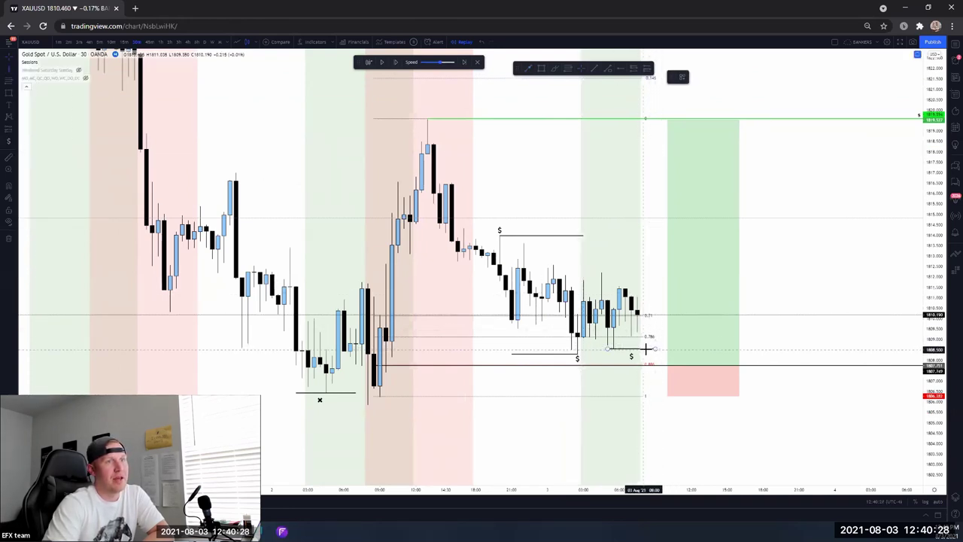
click(645, 348)
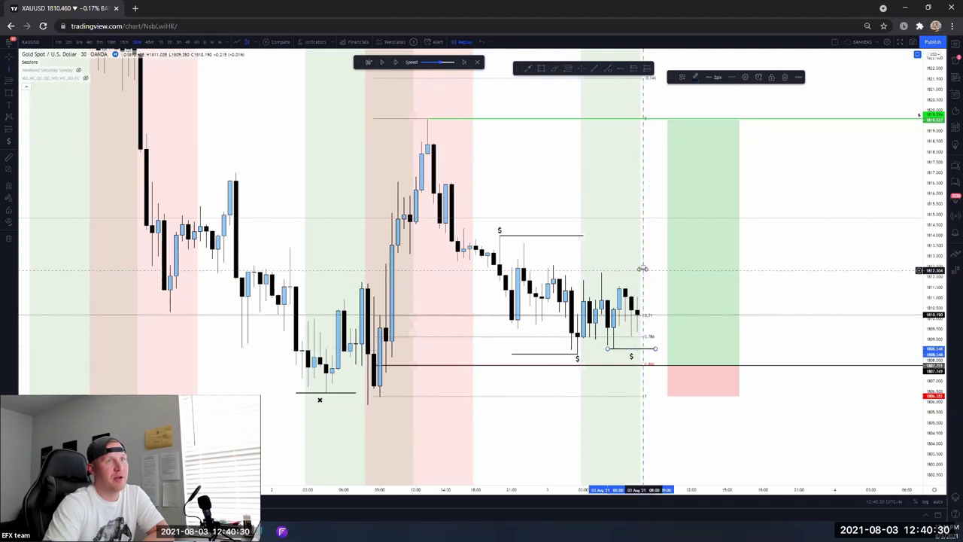
key(Delete)
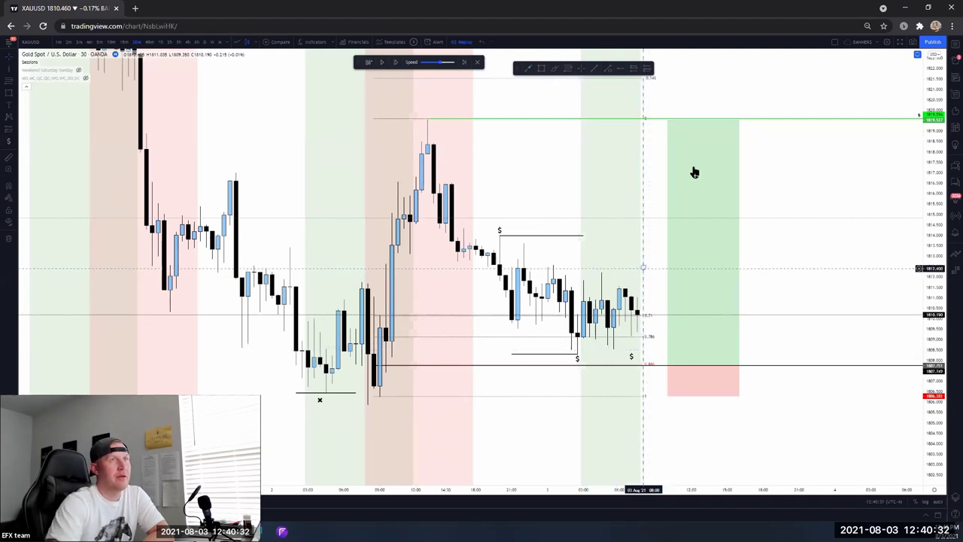
click(645, 200)
key(Delete)
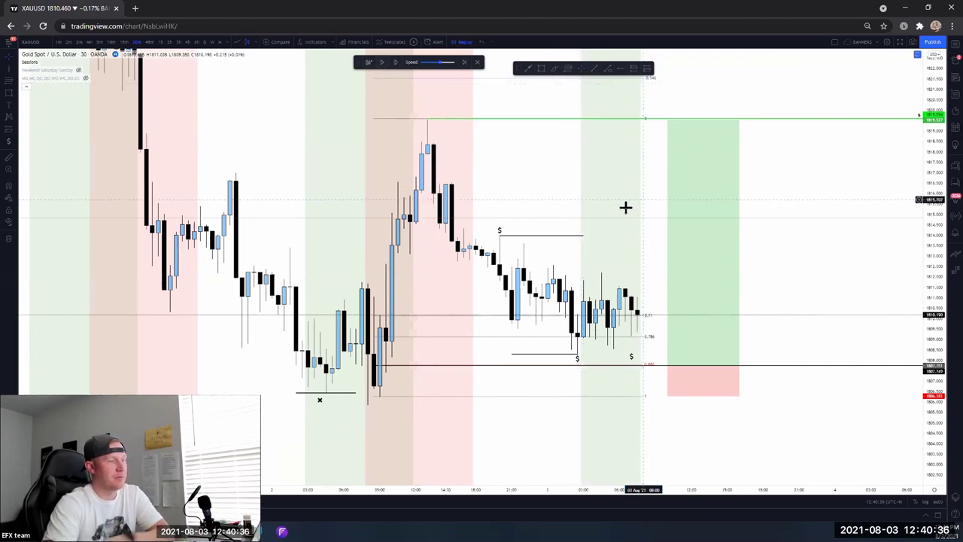
click(382, 64)
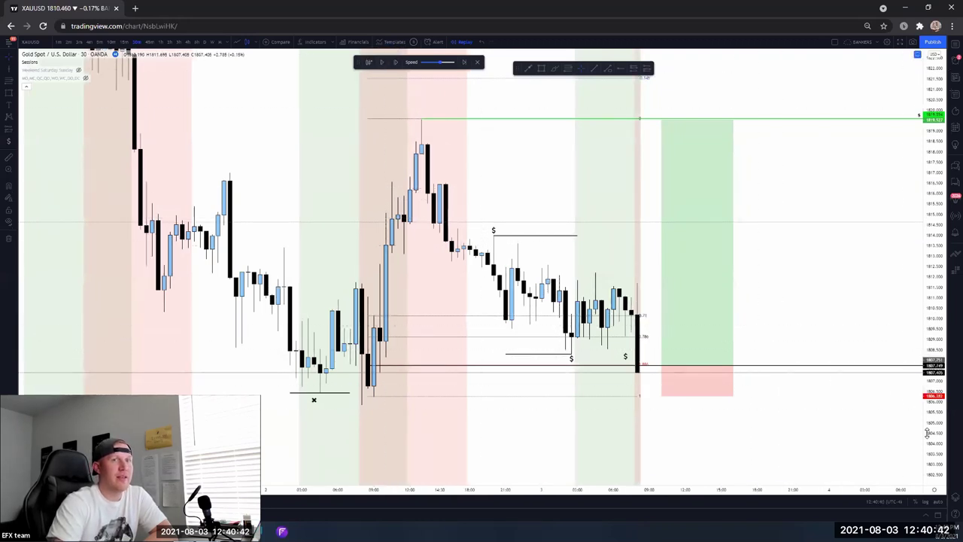
Stretch the price scale, start an arrow inside the position box, then cancel it
drag(933, 433, 940, 358)
scroll(784, 338, up, 3)
drag(784, 338, 877, 293)
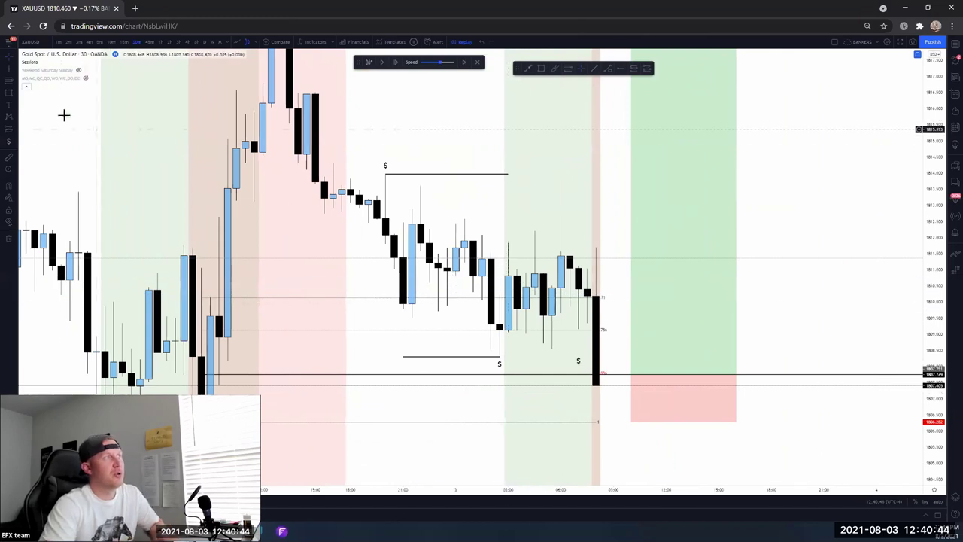
click(10, 66)
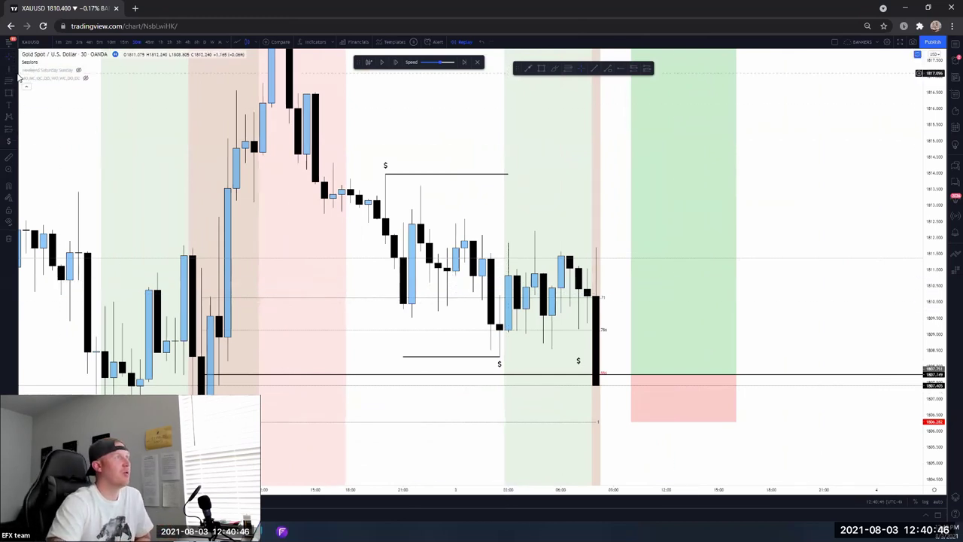
click(12, 63)
click(10, 69)
click(34, 178)
click(700, 232)
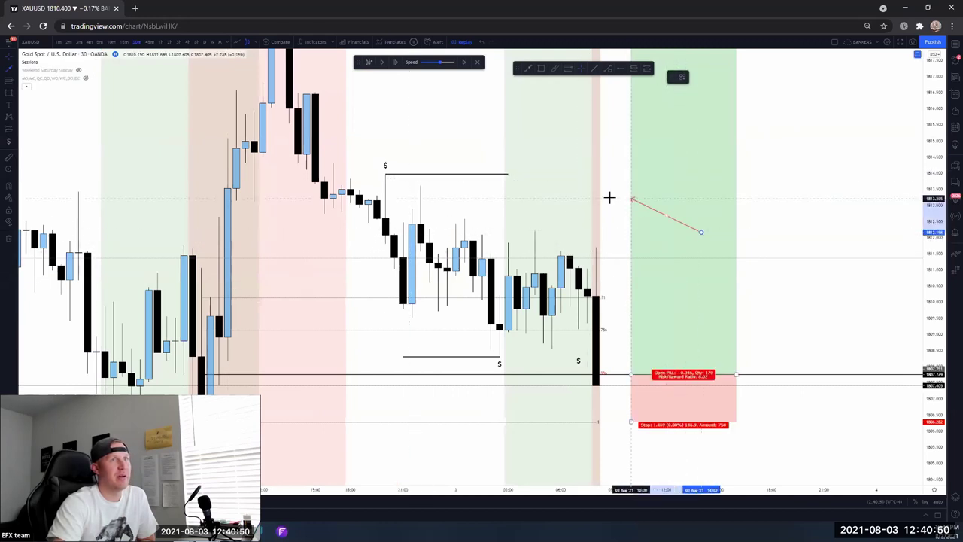
click(597, 191)
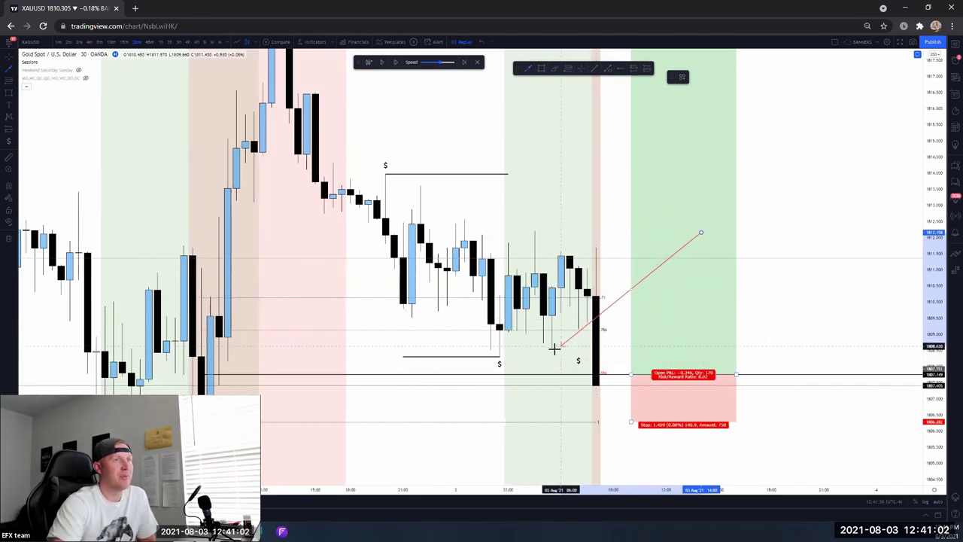
key(Escape)
Draw a short horizontal trend line under the newer low and place an x icon beneath it
click(14, 69)
click(52, 71)
drag(534, 349, 569, 348)
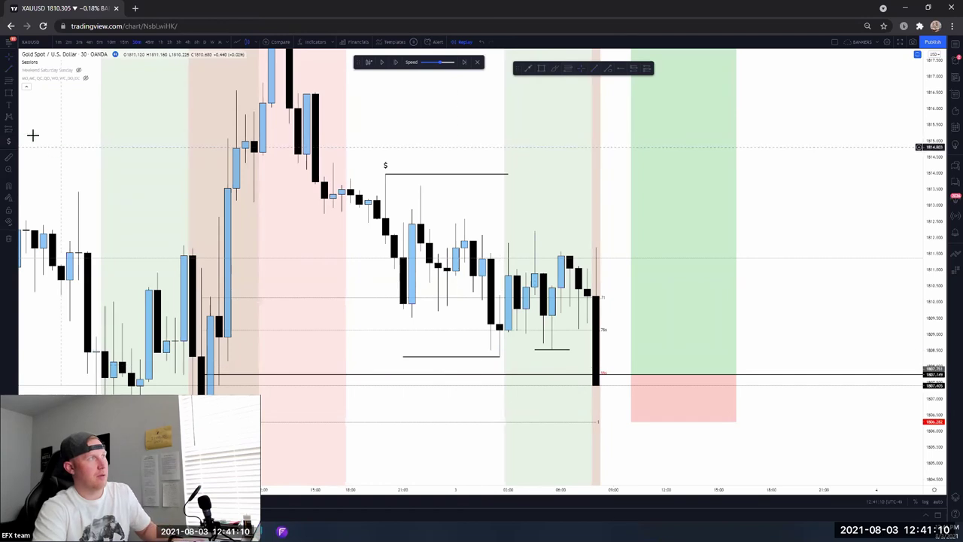
click(12, 144)
click(36, 145)
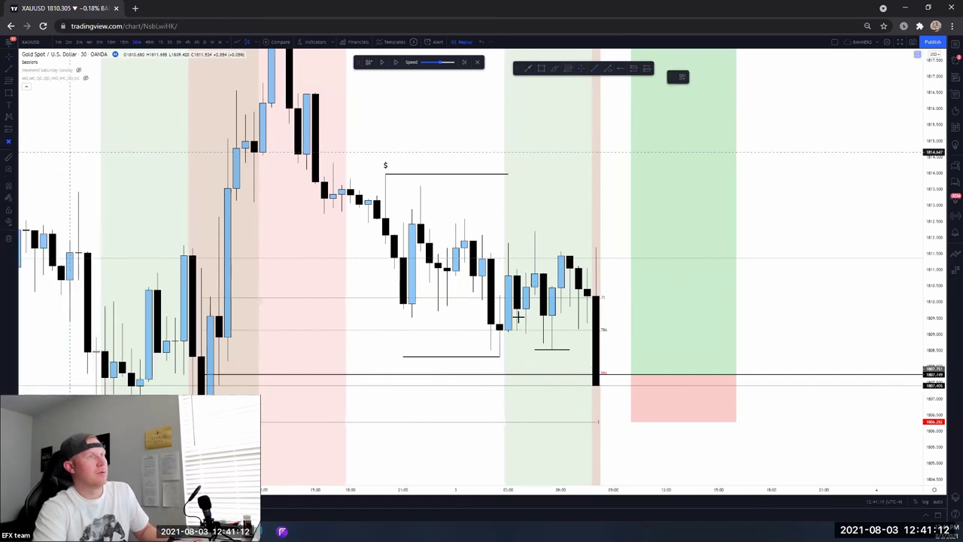
click(552, 354)
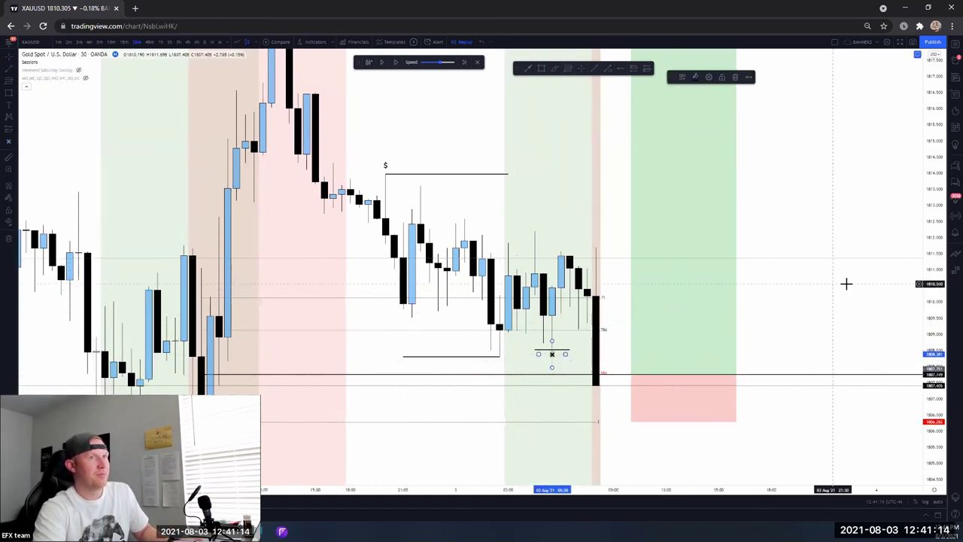
scroll(845, 281, down, 2)
scroll(933, 301, up, 2)
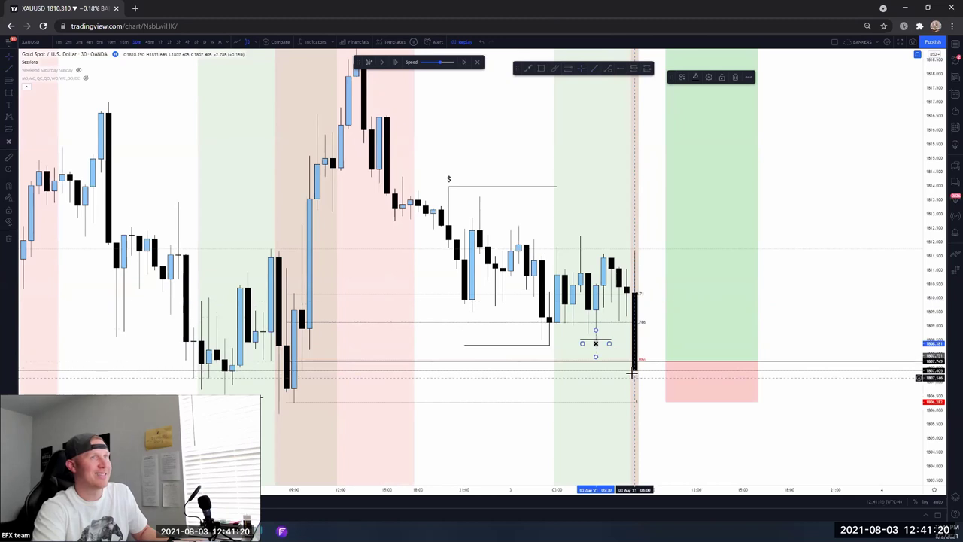
Select and deselect the x mark, long position box and green ray to check them
click(648, 262)
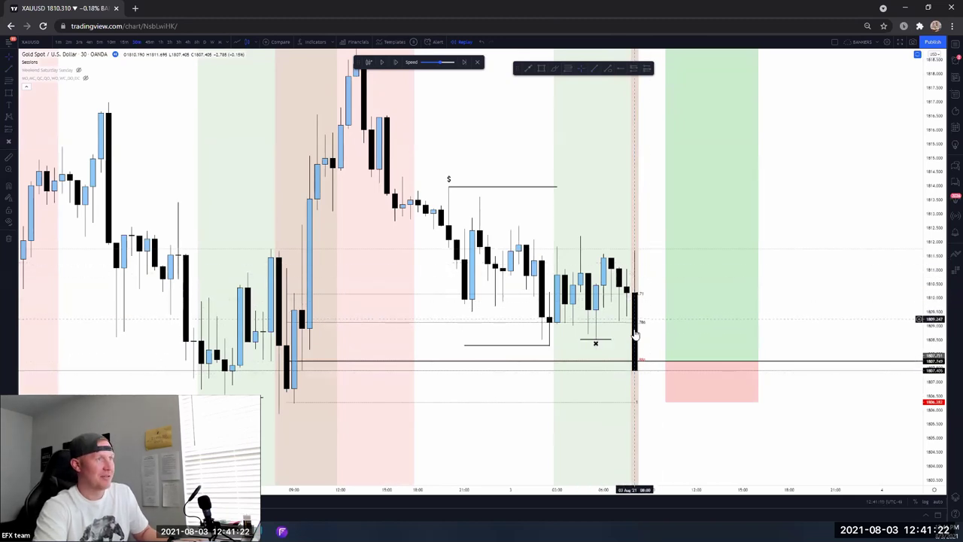
click(637, 401)
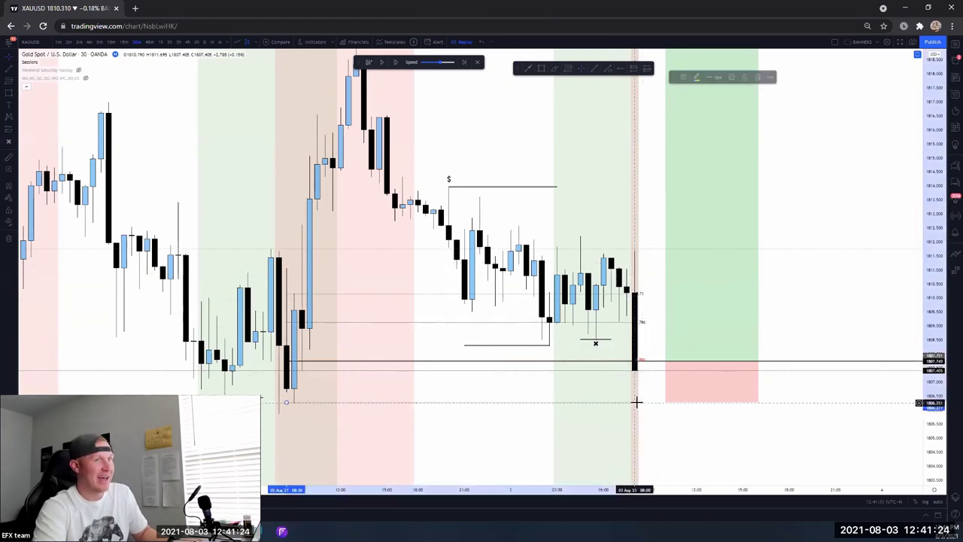
click(792, 274)
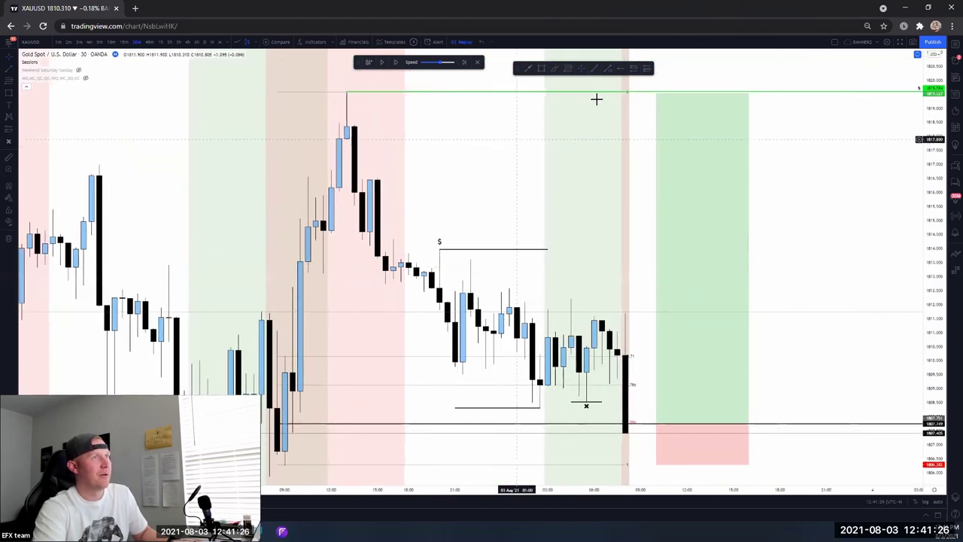
click(649, 89)
click(861, 252)
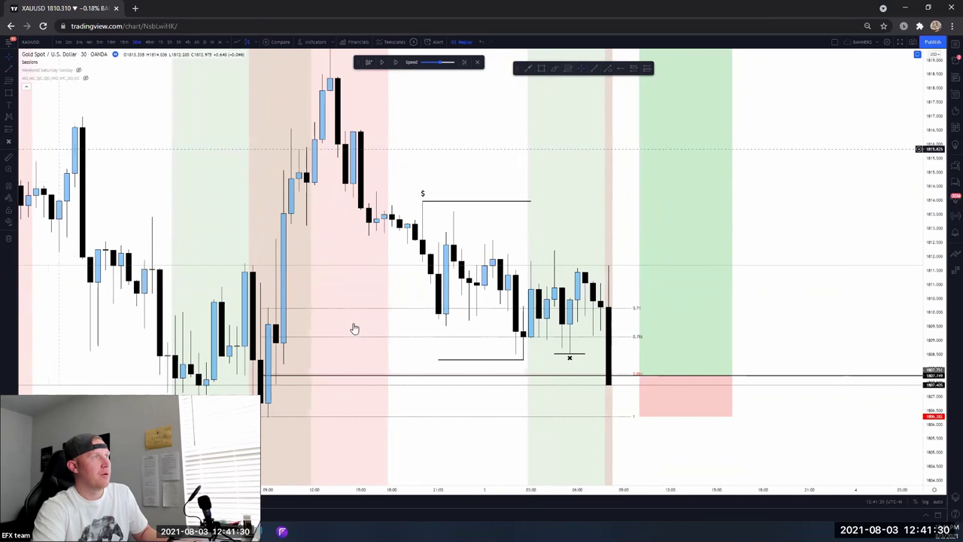
Alt-drag a copy of the x mark under the earlier low's line near 1808
click(570, 359)
drag(570, 361, 484, 367)
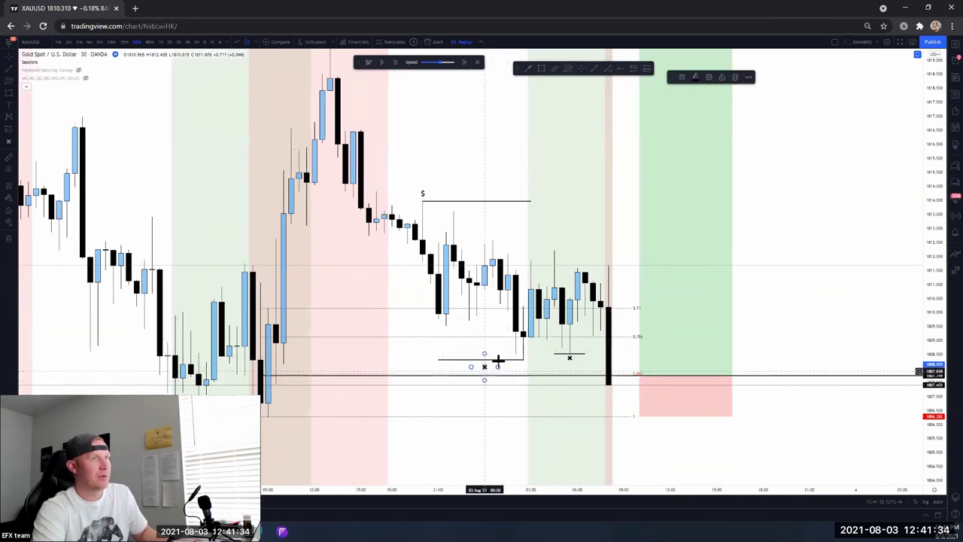
click(585, 258)
click(13, 69)
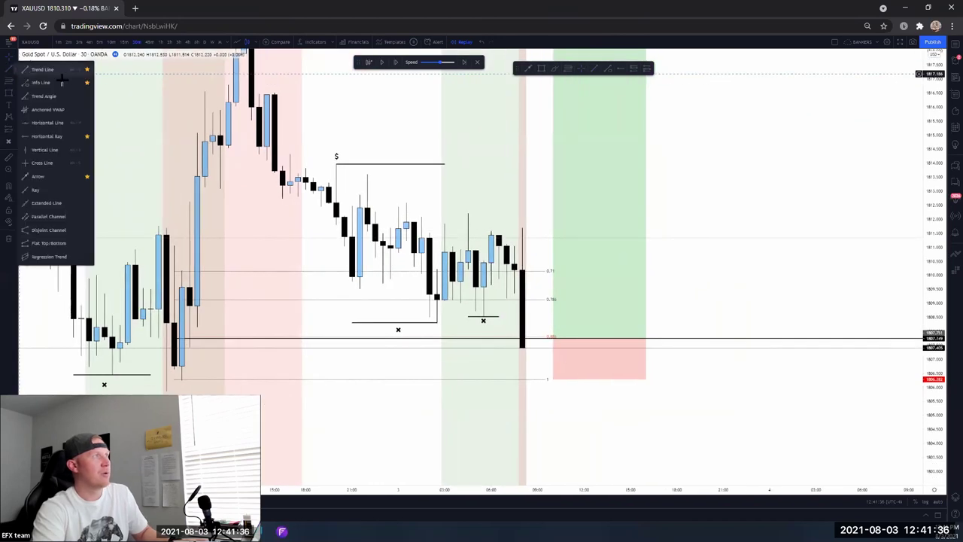
Mark the recent swing high with a short line, copy the $ label above it, and pan
click(42, 70)
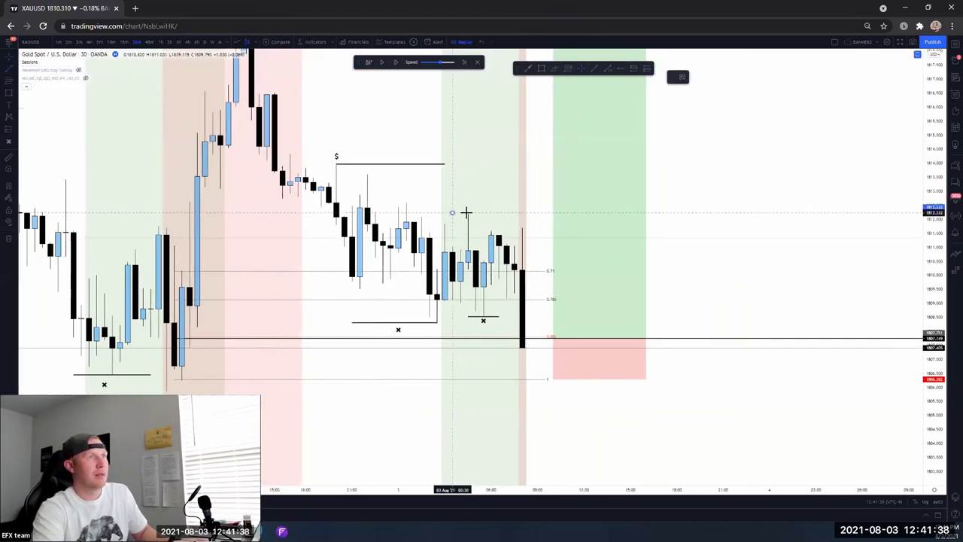
click(522, 213)
drag(336, 156, 473, 204)
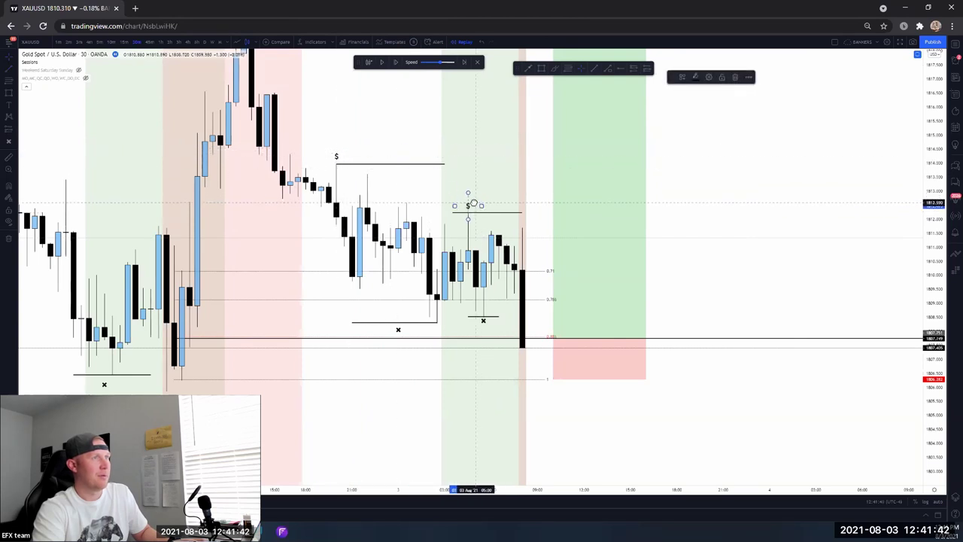
click(369, 148)
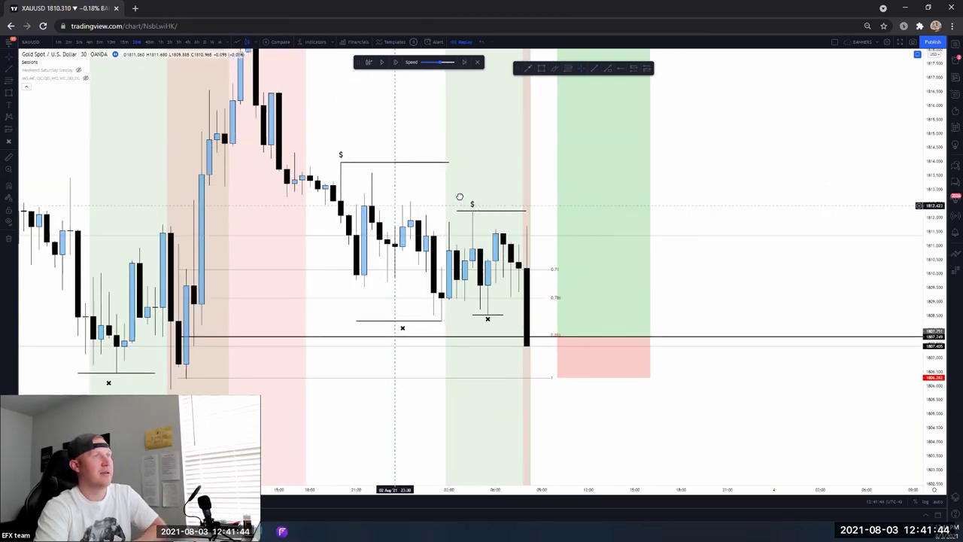
drag(374, 217, 461, 226)
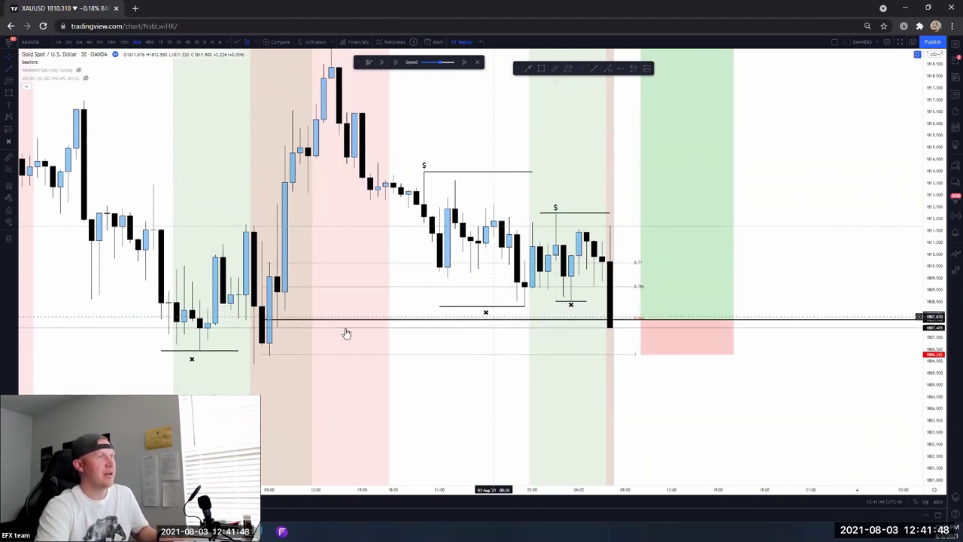
drag(800, 254, 811, 269)
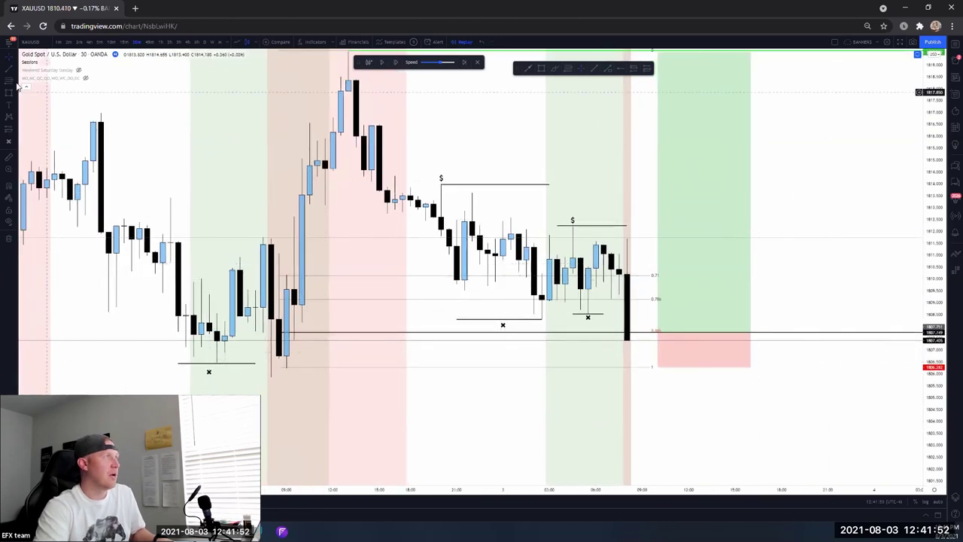
Draw a Fibonacci retracement over the lower-left swing and apply a saved style template
click(325, 355)
right_click(326, 356)
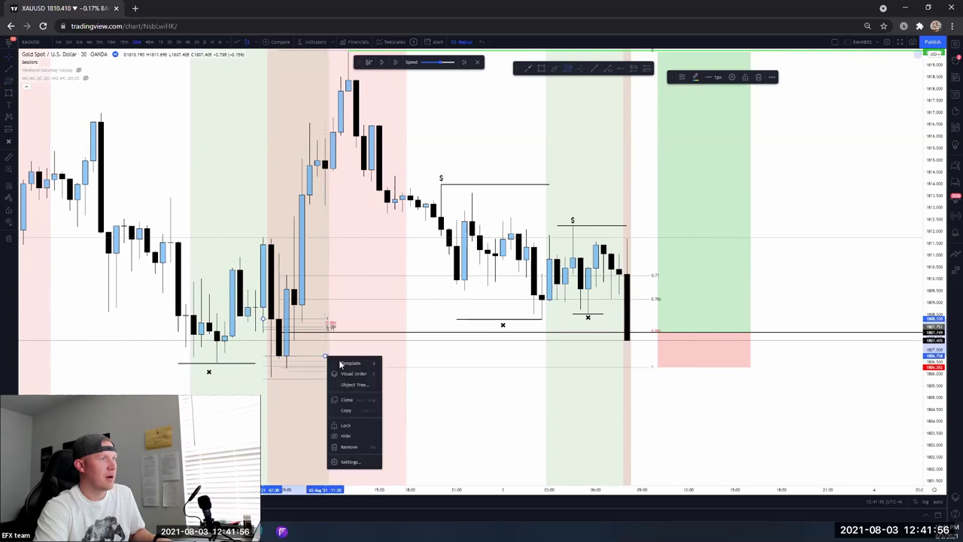
mouse_move(358, 369)
click(397, 411)
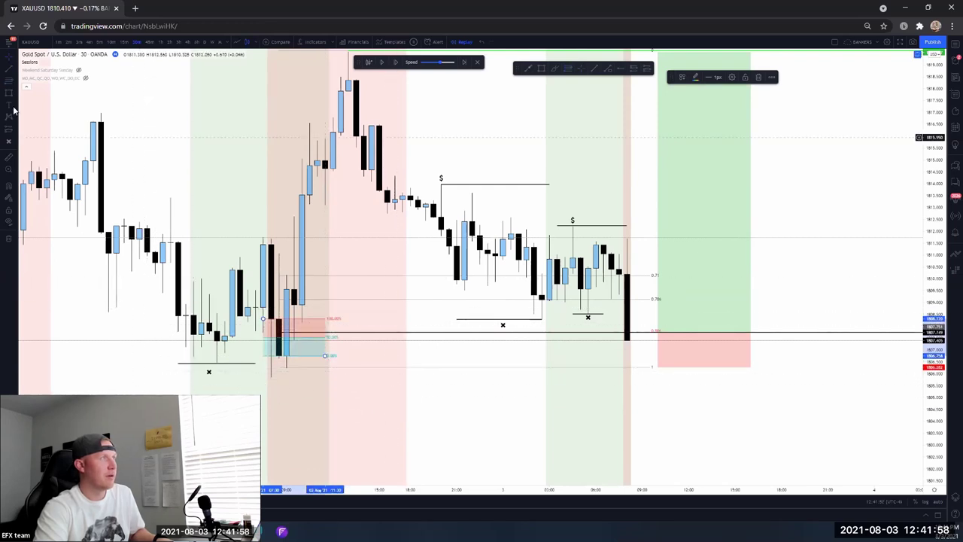
Place a horizontal ray at the entry level and apply the Entry Ray template
click(8, 73)
click(27, 136)
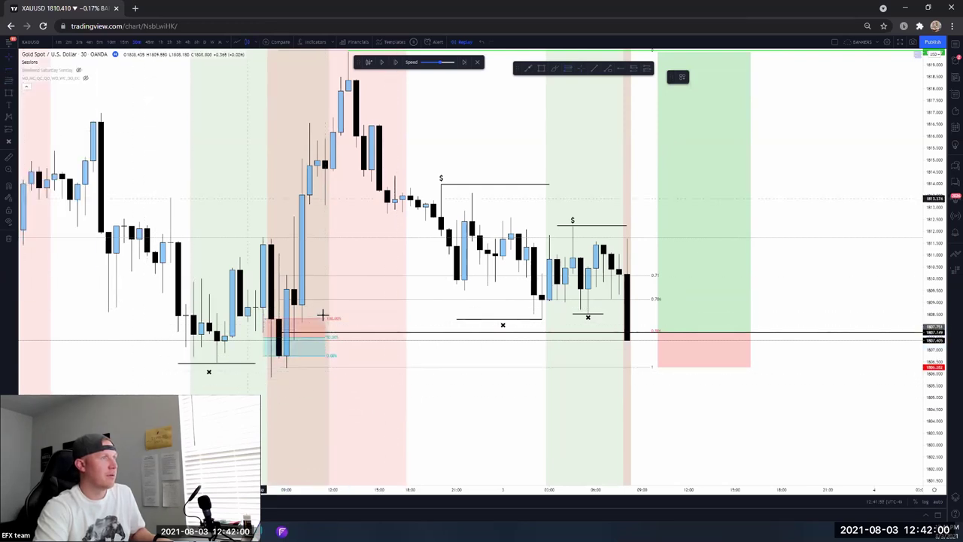
click(279, 340)
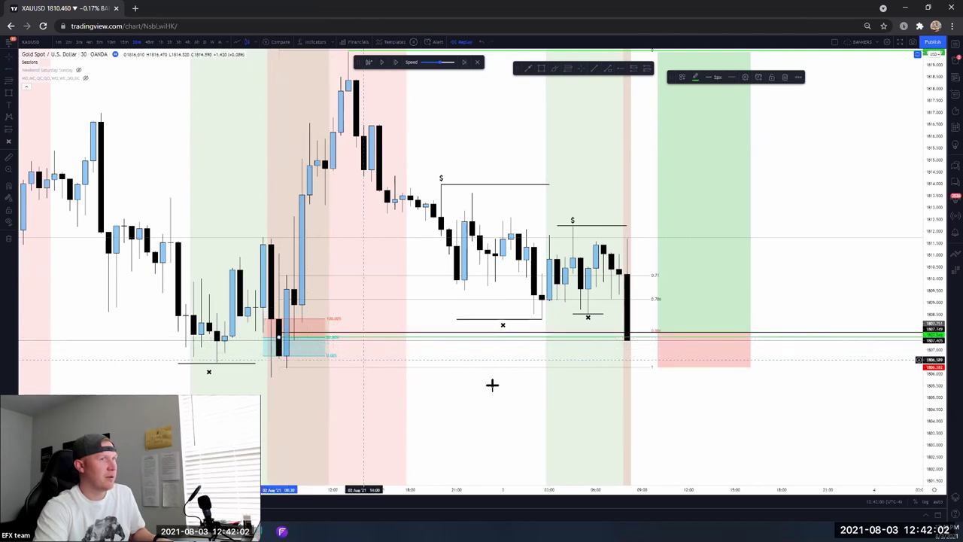
right_click(469, 338)
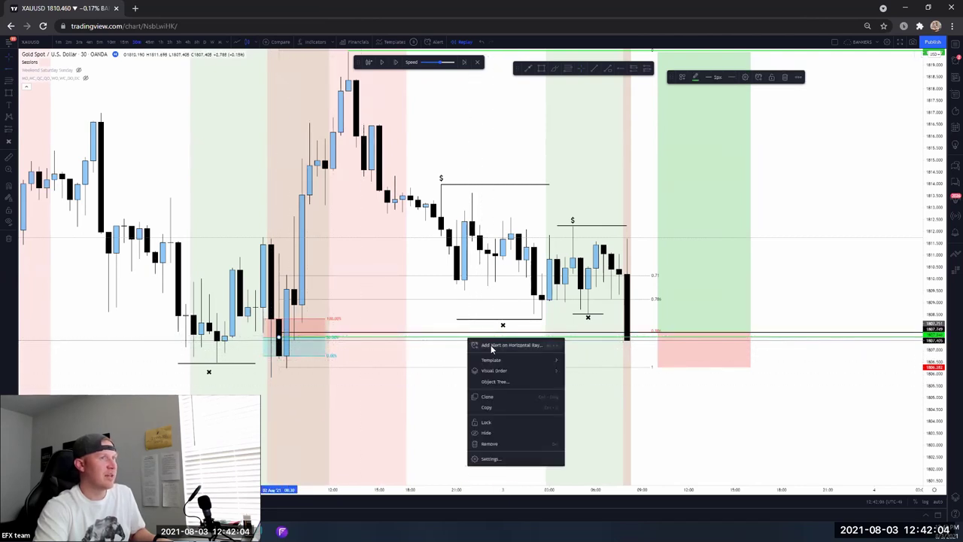
mouse_move(500, 364)
mouse_move(550, 373)
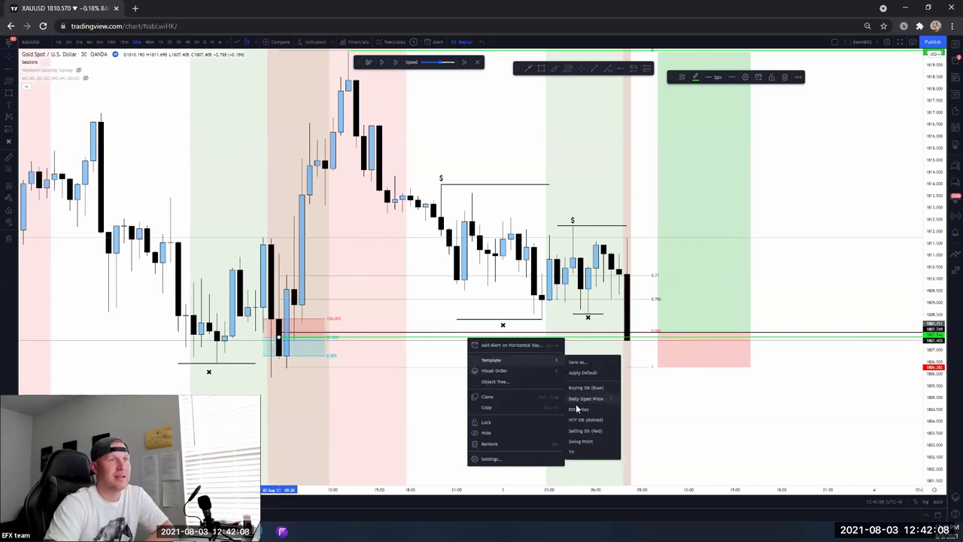
click(577, 408)
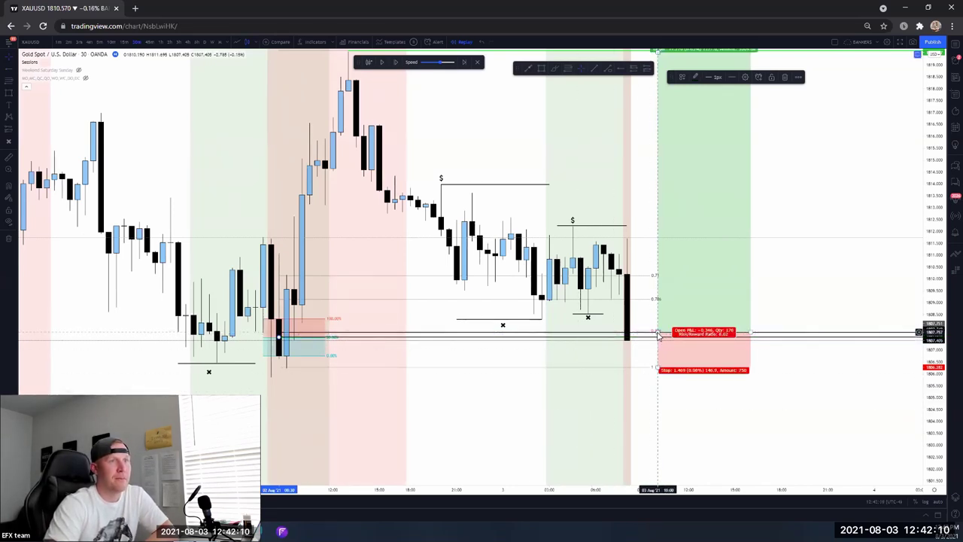
Lower the long position's entry level slightly and shift its start to the right
drag(658, 335, 657, 341)
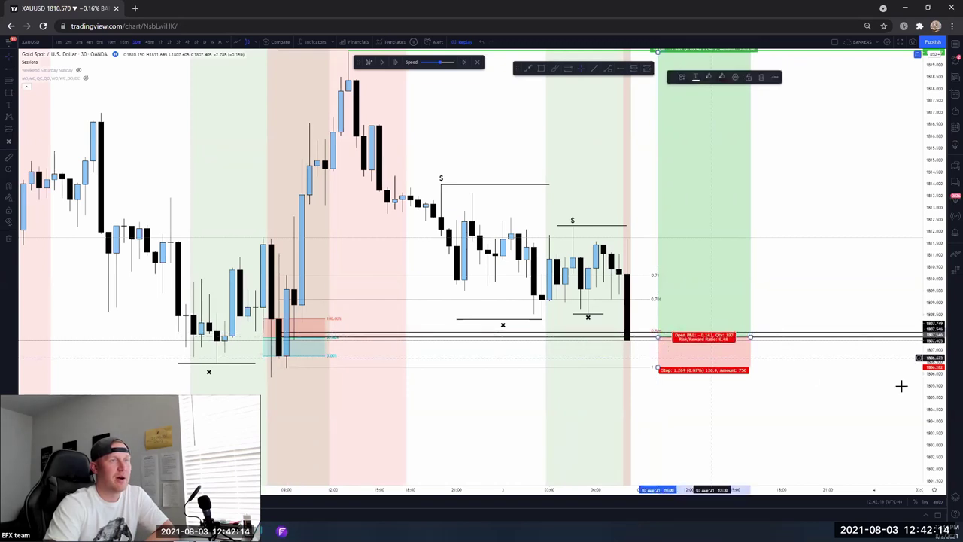
scroll(939, 429, up, 2)
scroll(622, 402, up, 1)
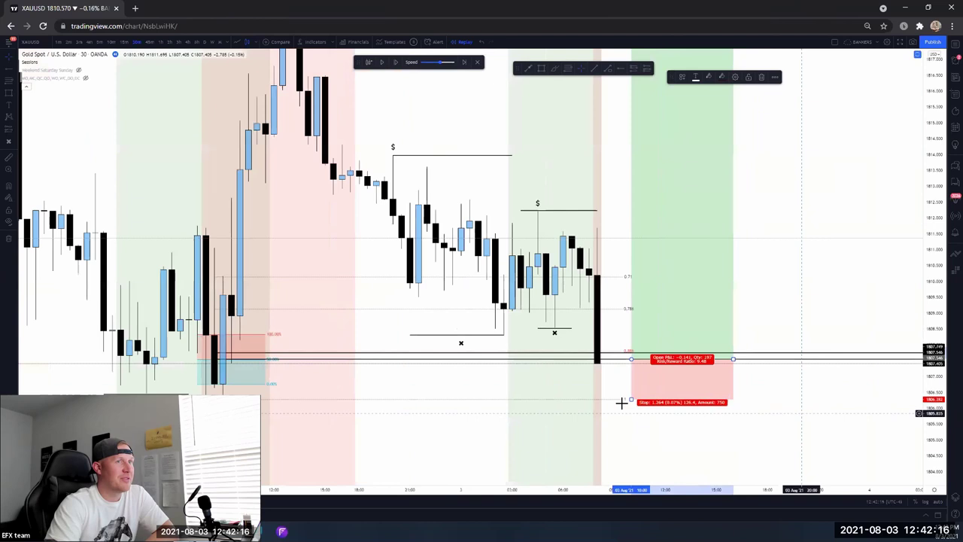
scroll(626, 449, up, 1)
scroll(630, 359, left, 2)
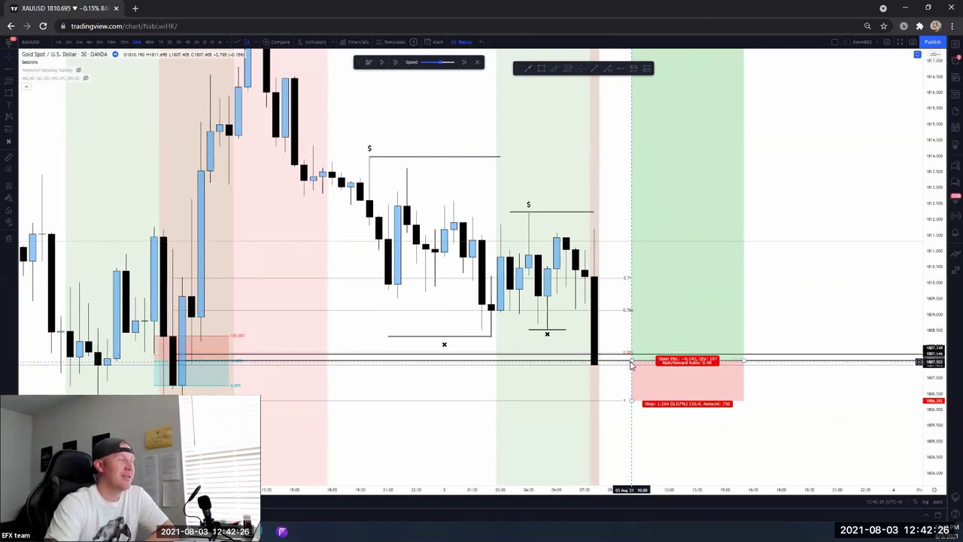
drag(632, 363, 637, 359)
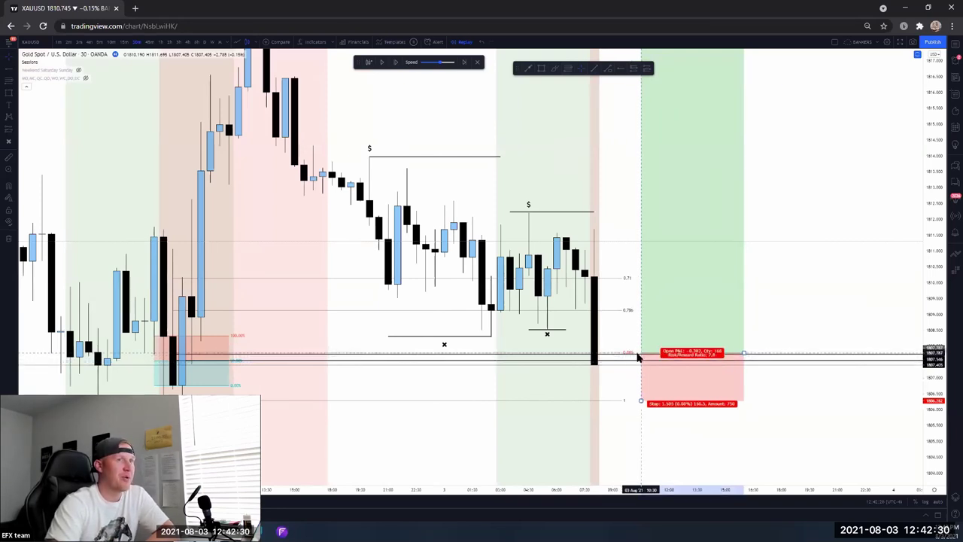
click(798, 321)
Delete the lower-left Fibonacci retracement and auto-scale the price axis with Alt+R
scroll(682, 366, left, 3)
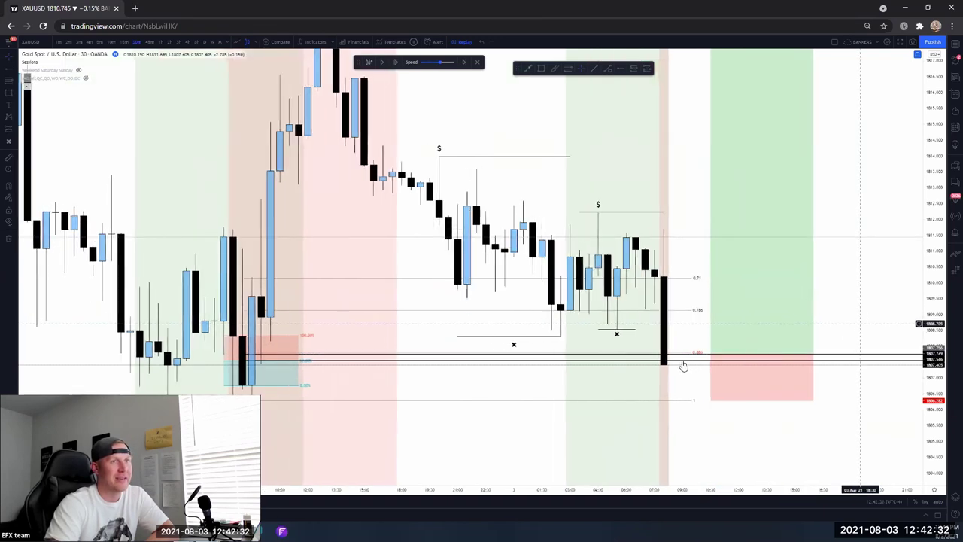
click(680, 361)
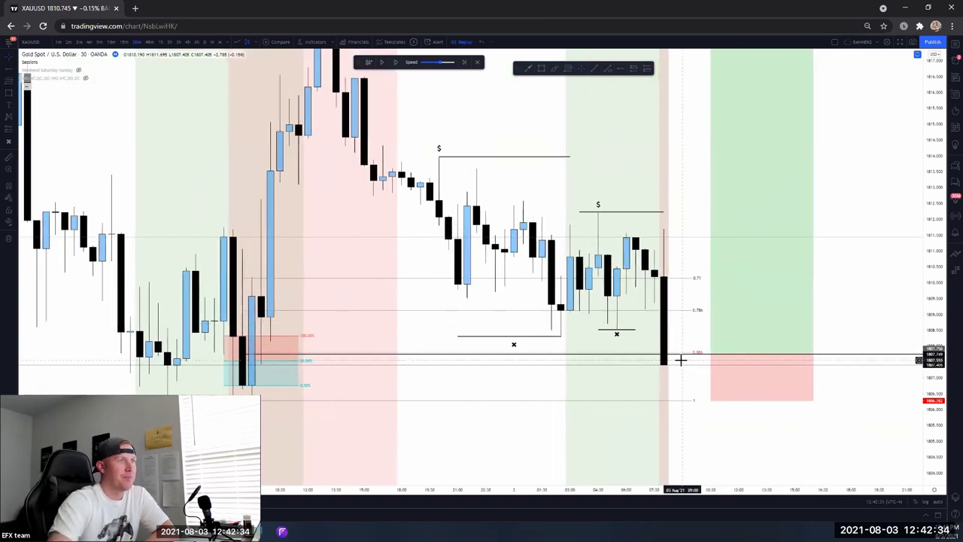
click(283, 338)
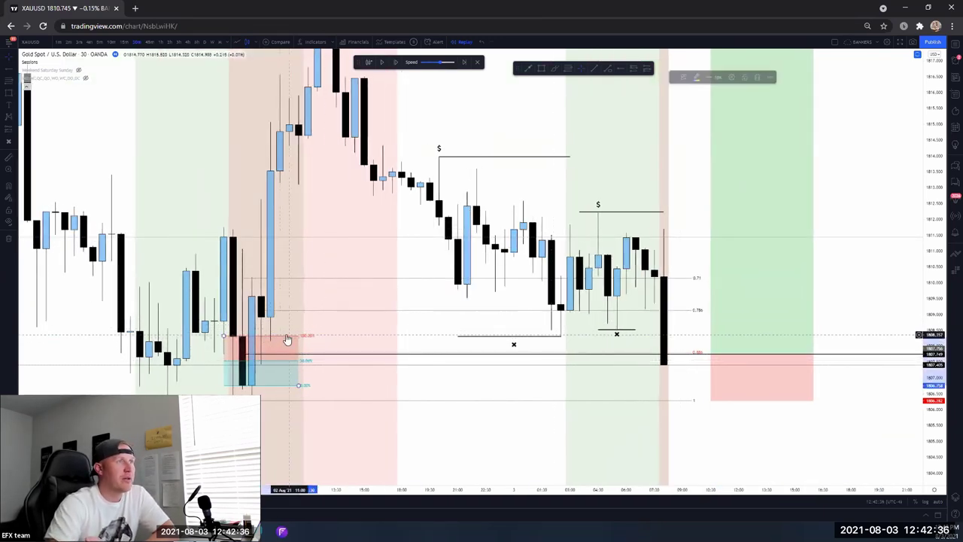
key(Delete)
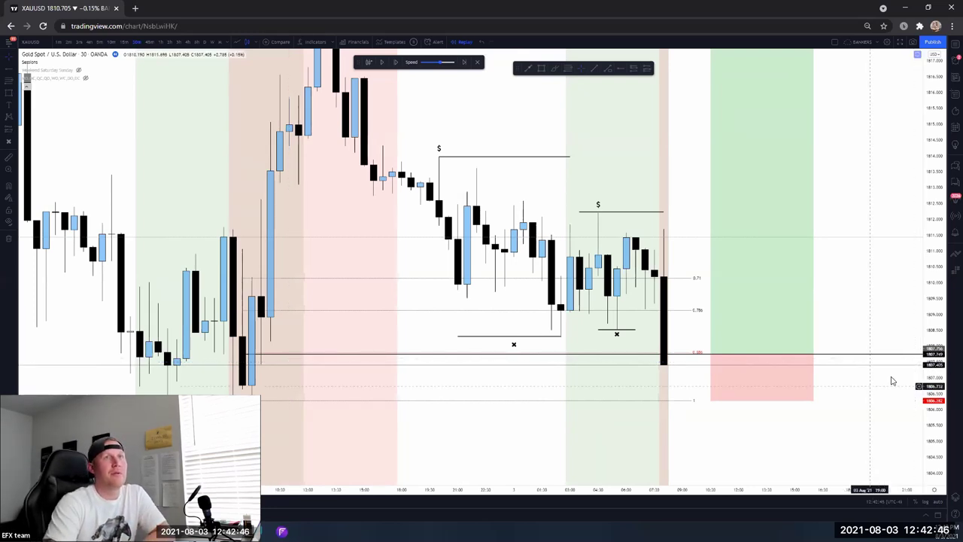
key(alt+r)
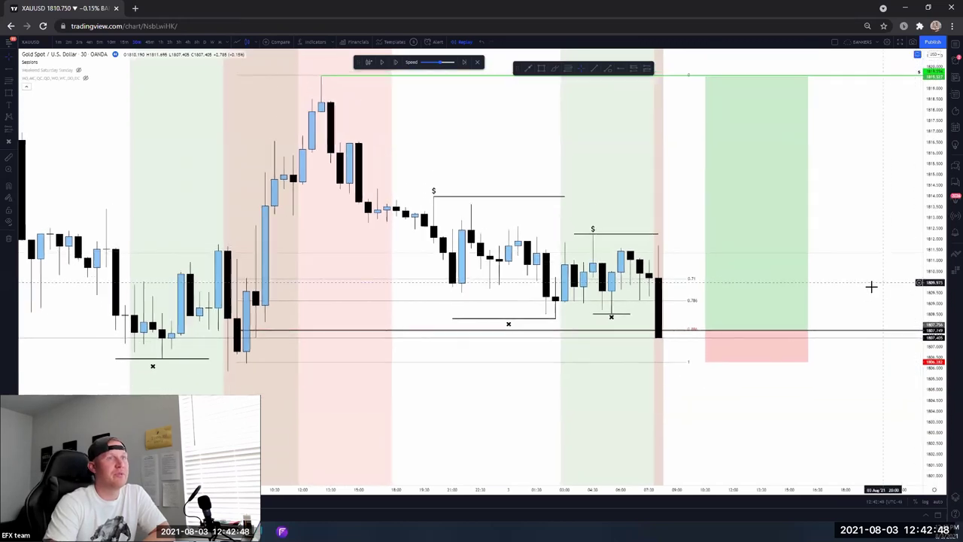
scroll(871, 286, down, 4)
scroll(805, 434, up, 2)
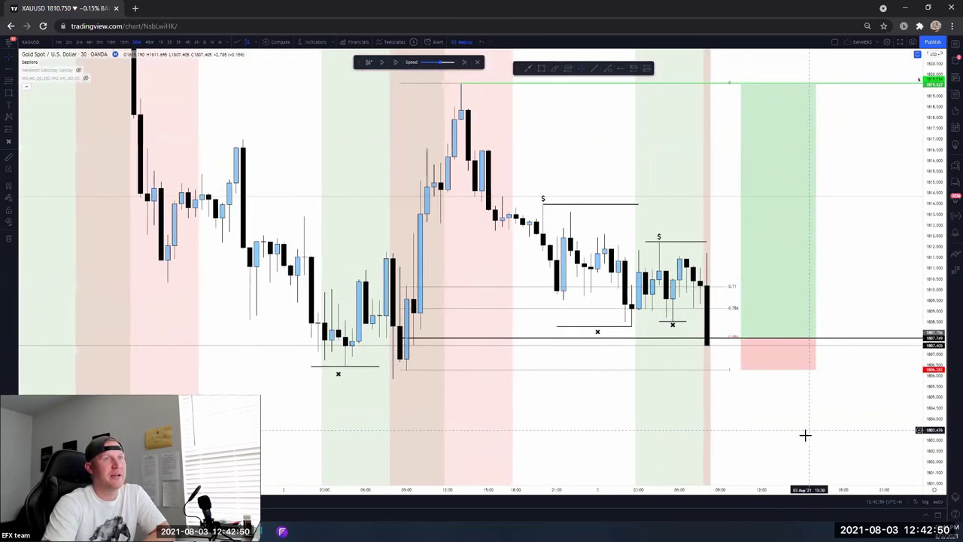
click(6, 76)
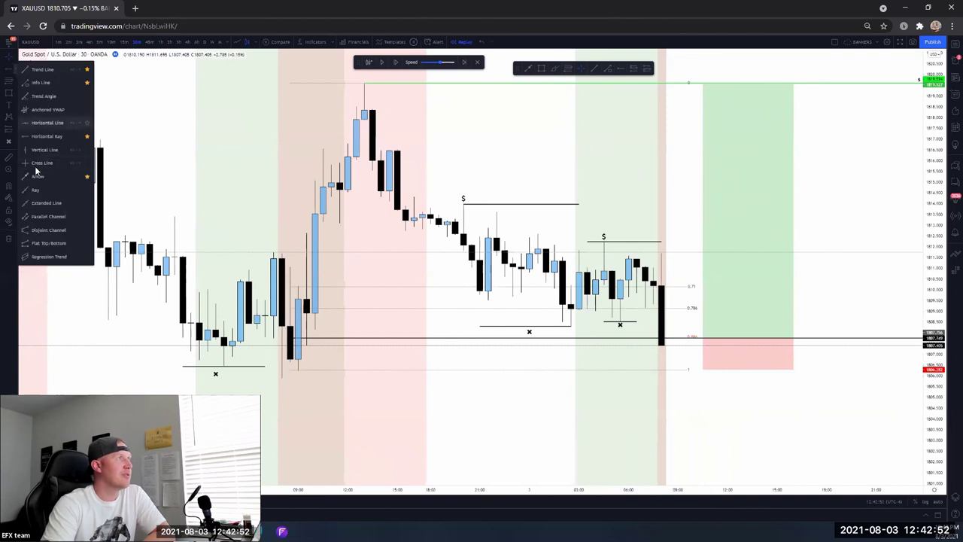
click(52, 174)
click(719, 422)
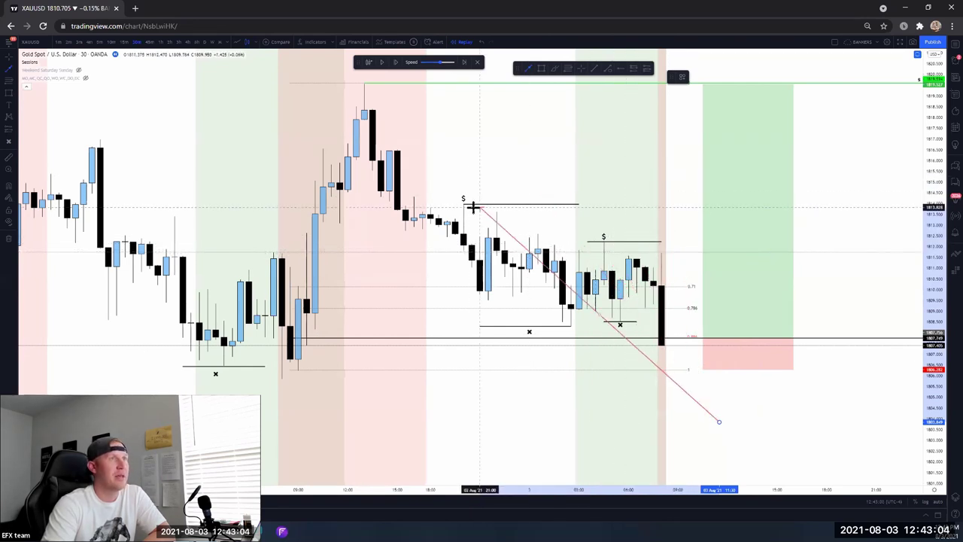
key(Escape)
drag(851, 221, 813, 269)
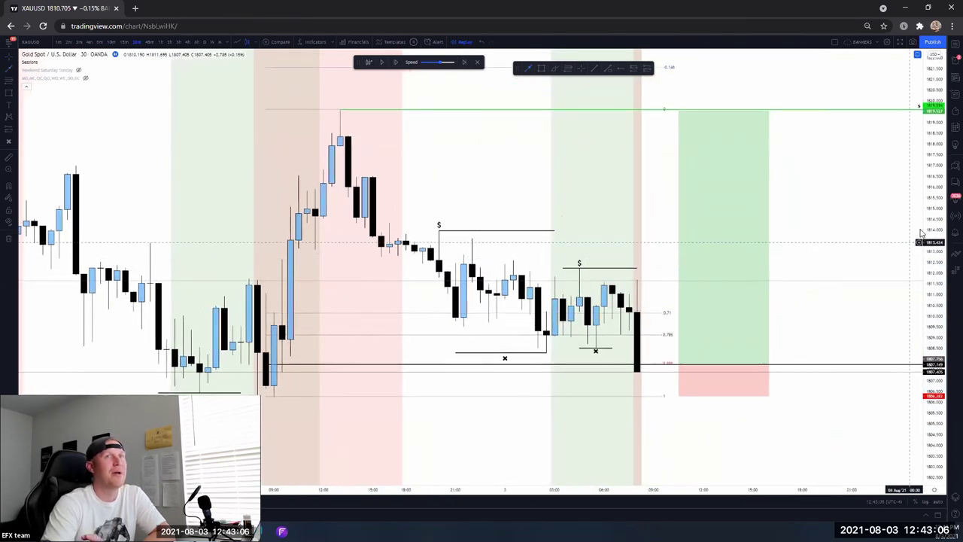
drag(887, 277, 884, 285)
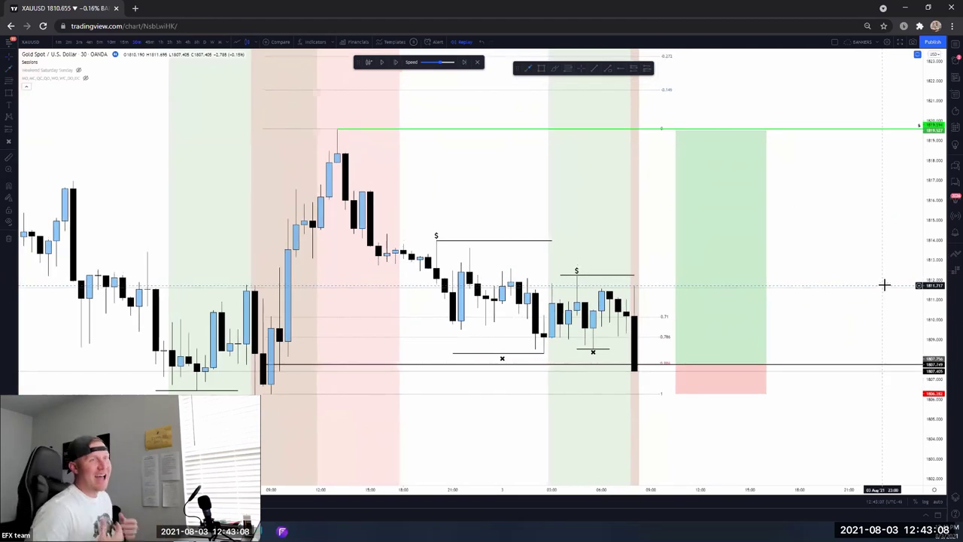
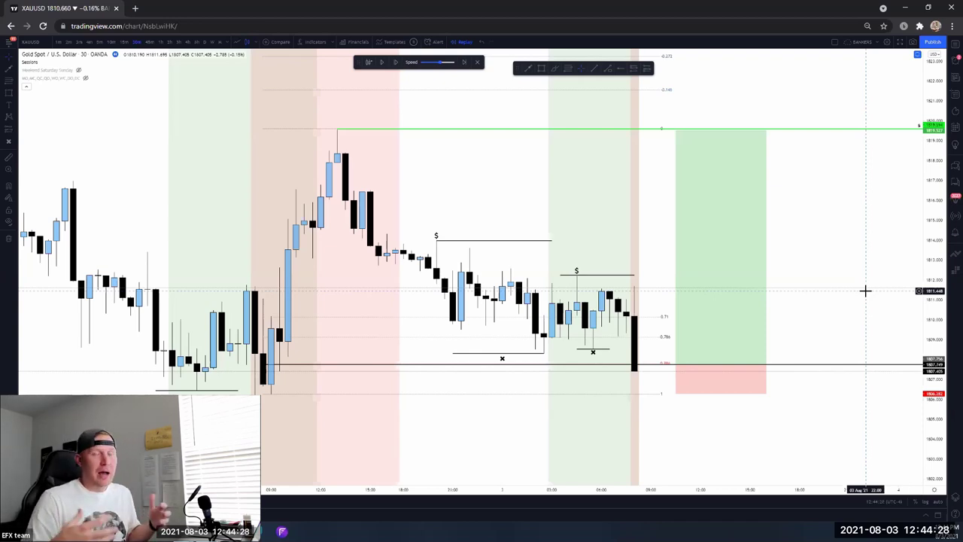
Lower the long position's target to about 1814, then restore it to about 1819.4
click(725, 194)
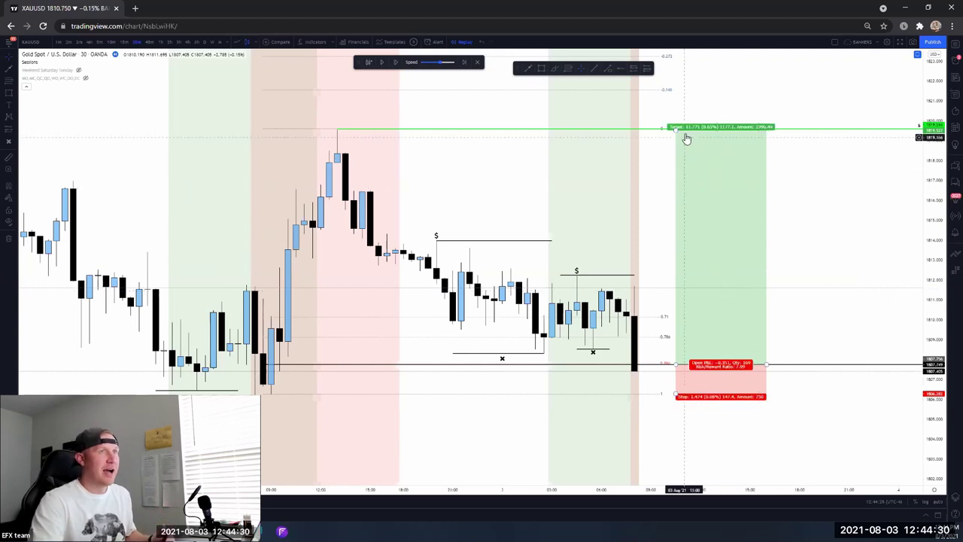
drag(675, 129, 674, 235)
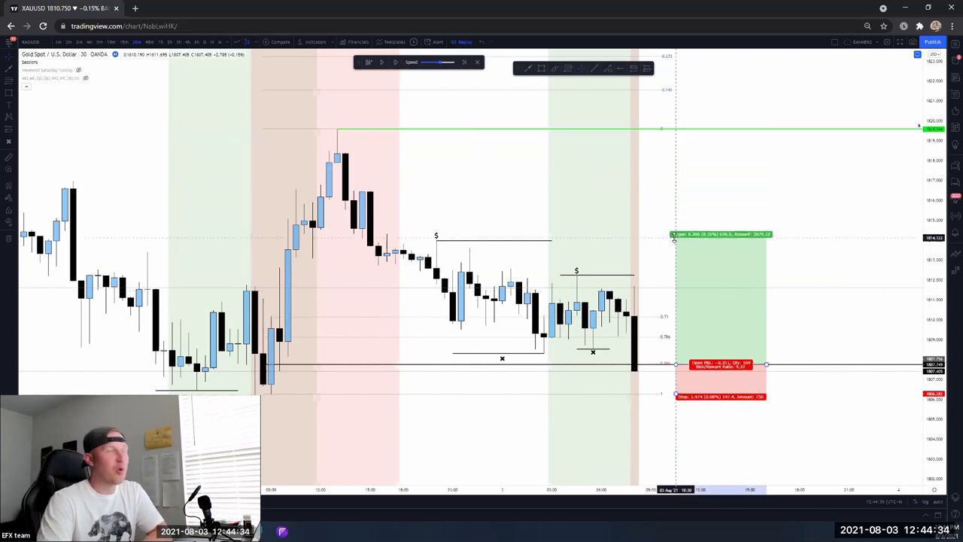
drag(674, 239, 689, 134)
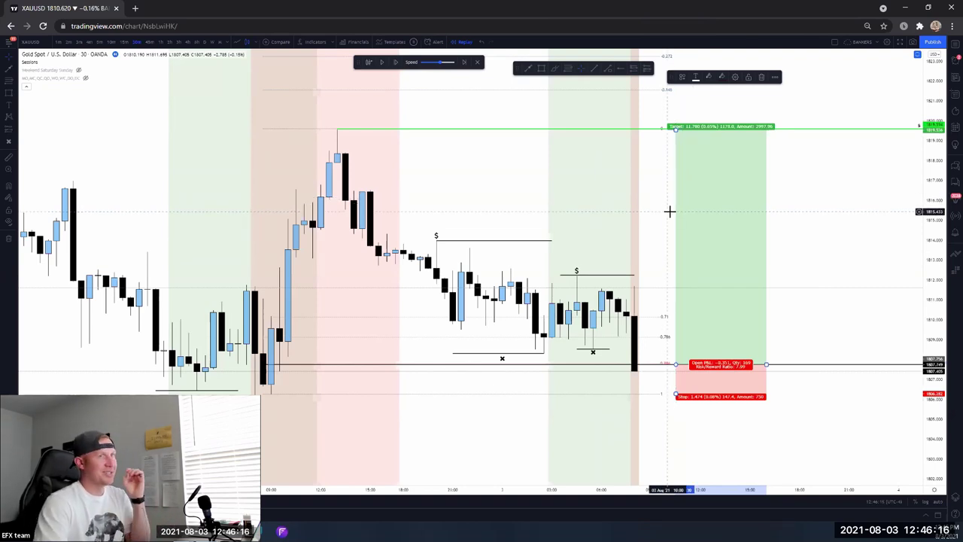
Step the replay with the Left key, reselect the long position and recentre the price action
click(822, 295)
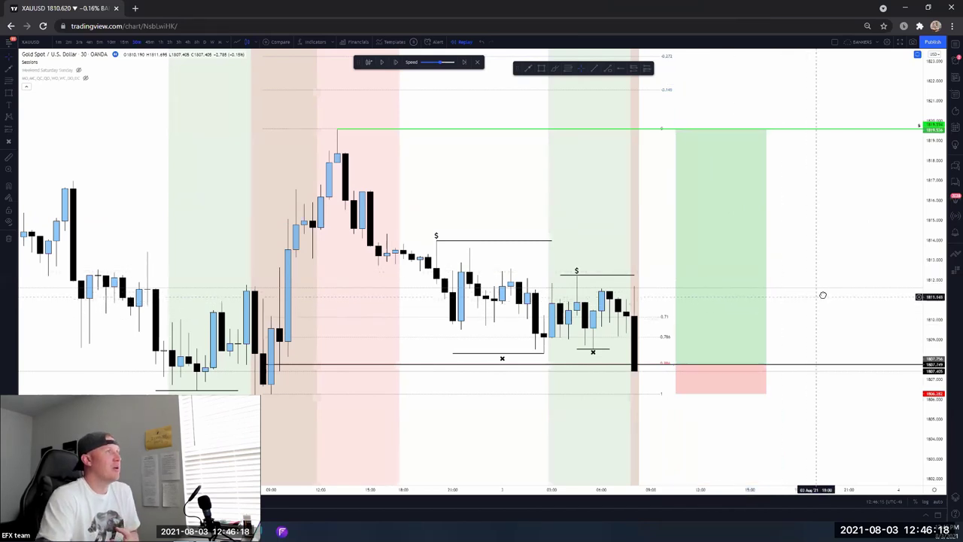
key(Left)
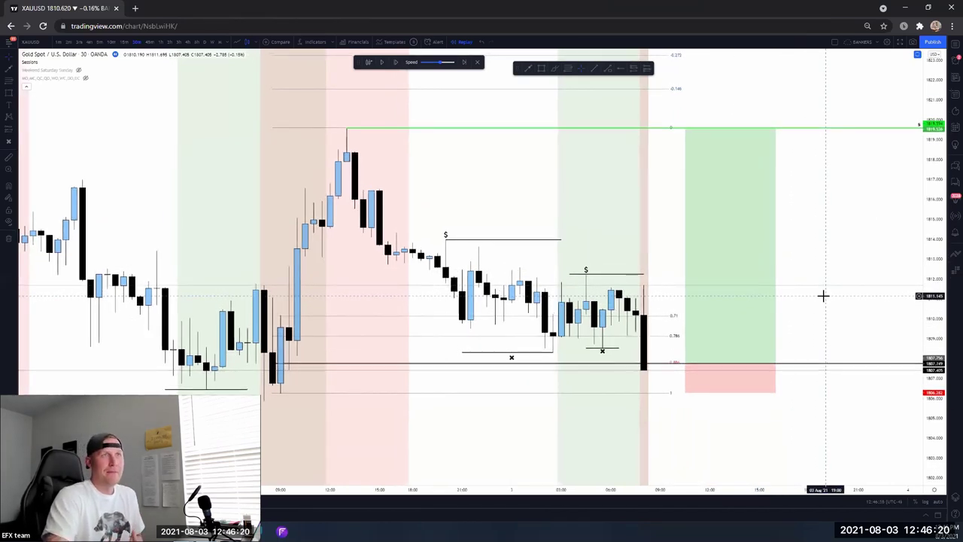
click(706, 266)
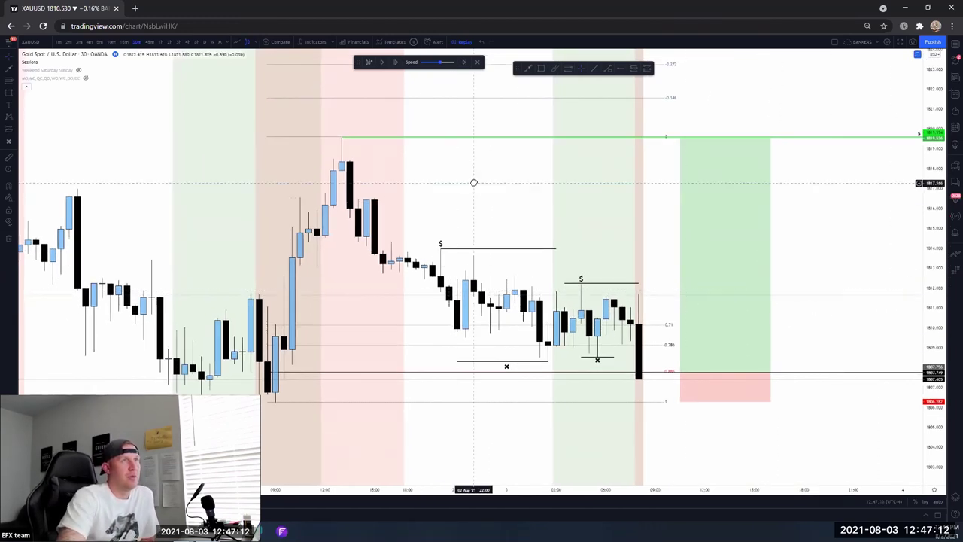
drag(514, 67, 744, 66)
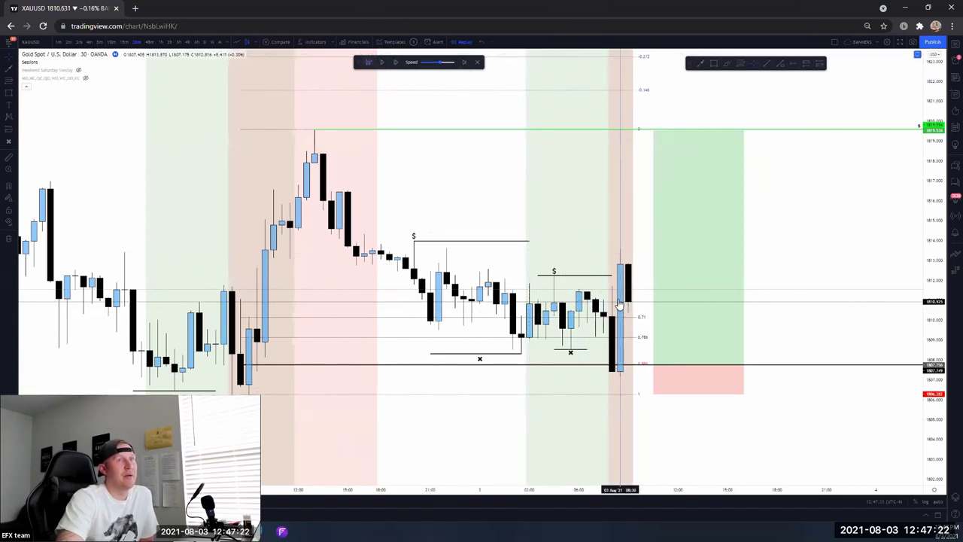
Switch gold to the 15-minute timeframe and leave space after the latest bar
click(125, 41)
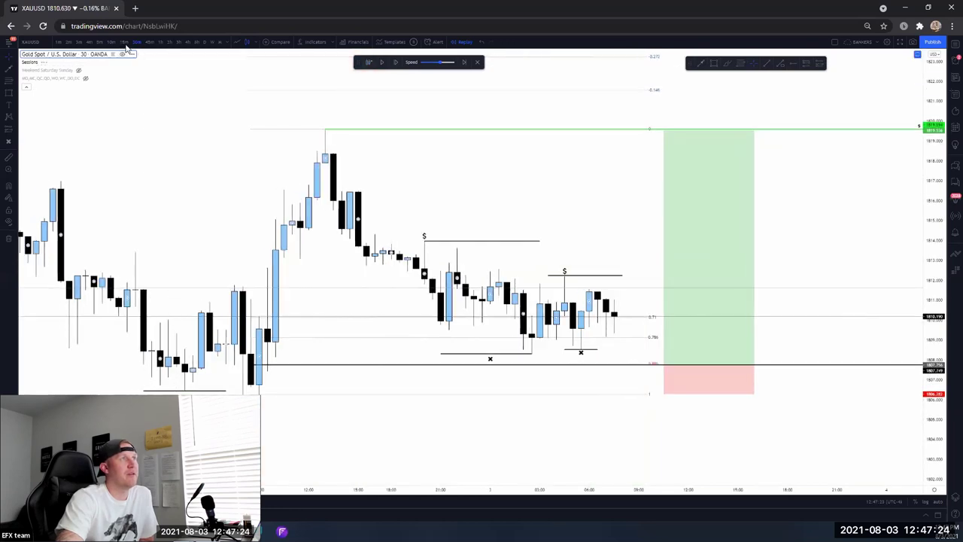
scroll(778, 426, right, 3)
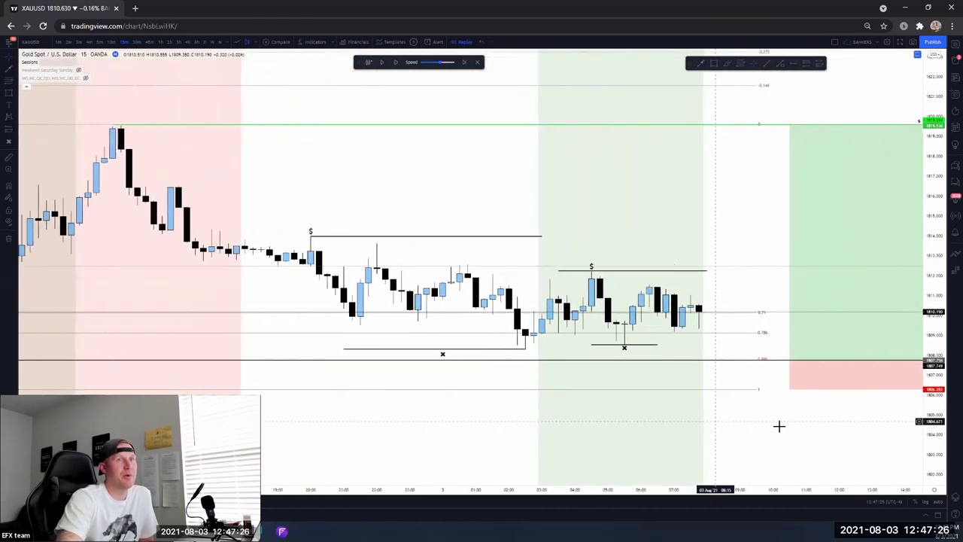
scroll(778, 426, down, 2)
drag(925, 422, 712, 261)
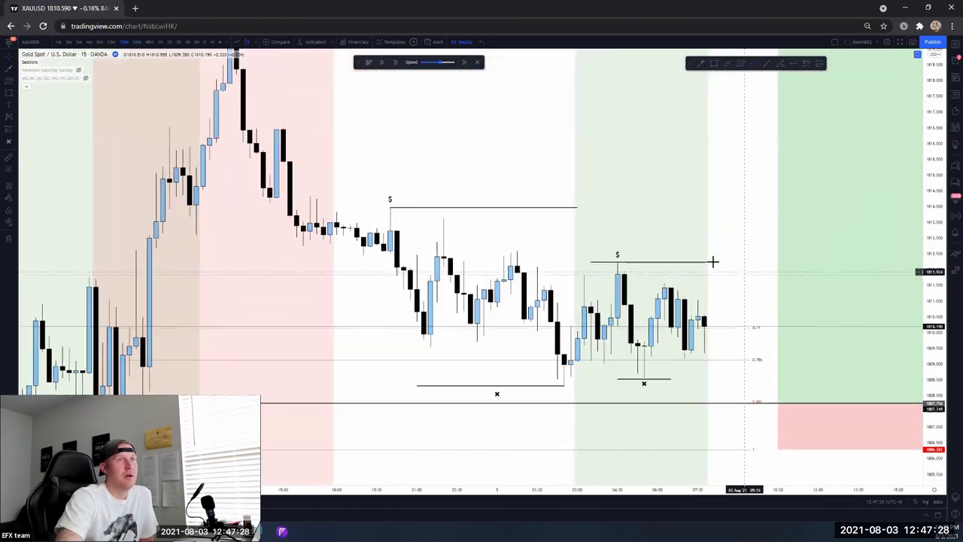
Play and pause the replay, then step back a bar to the dip into the long entry
click(381, 63)
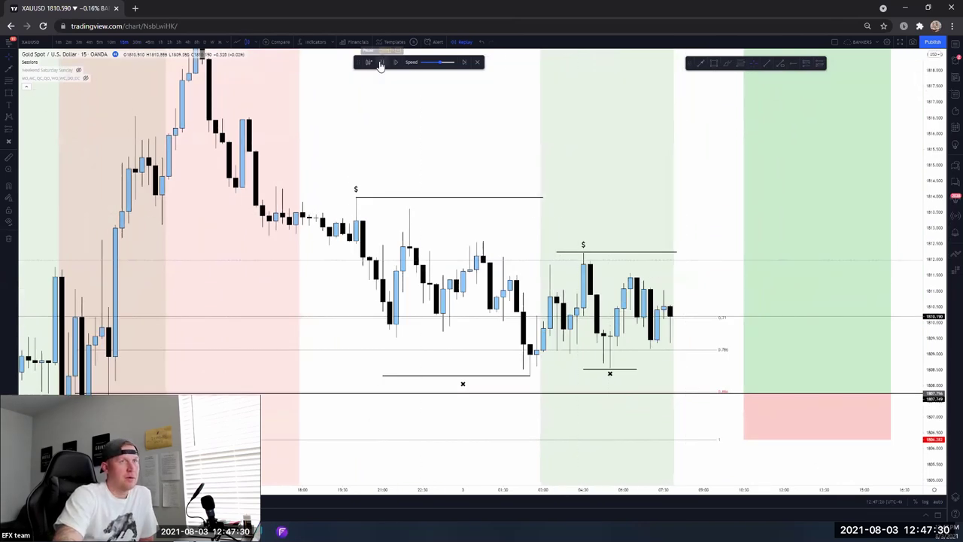
click(381, 63)
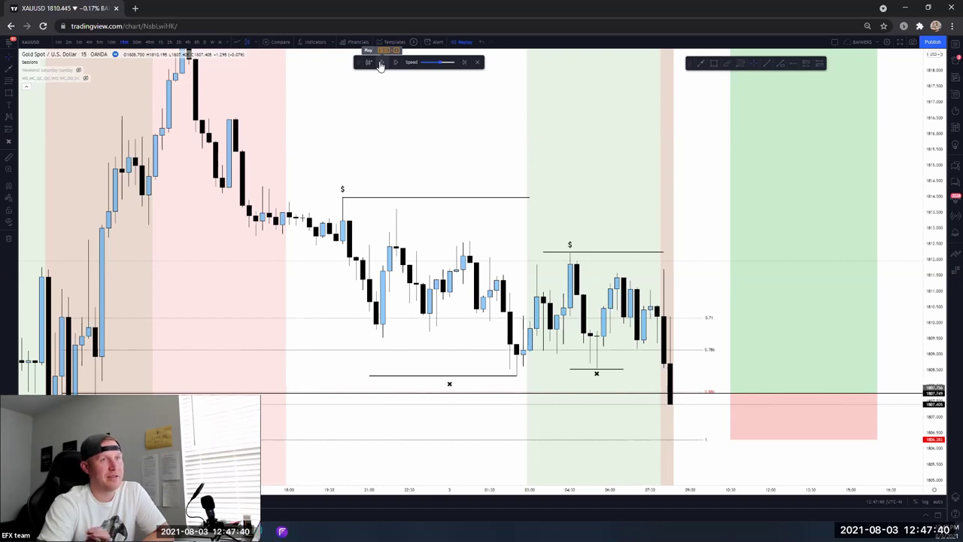
click(380, 63)
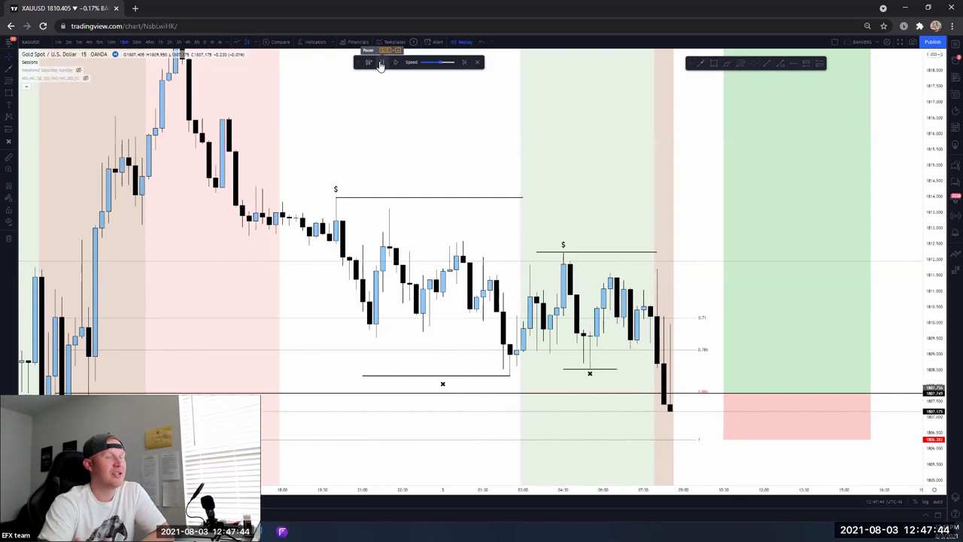
click(380, 64)
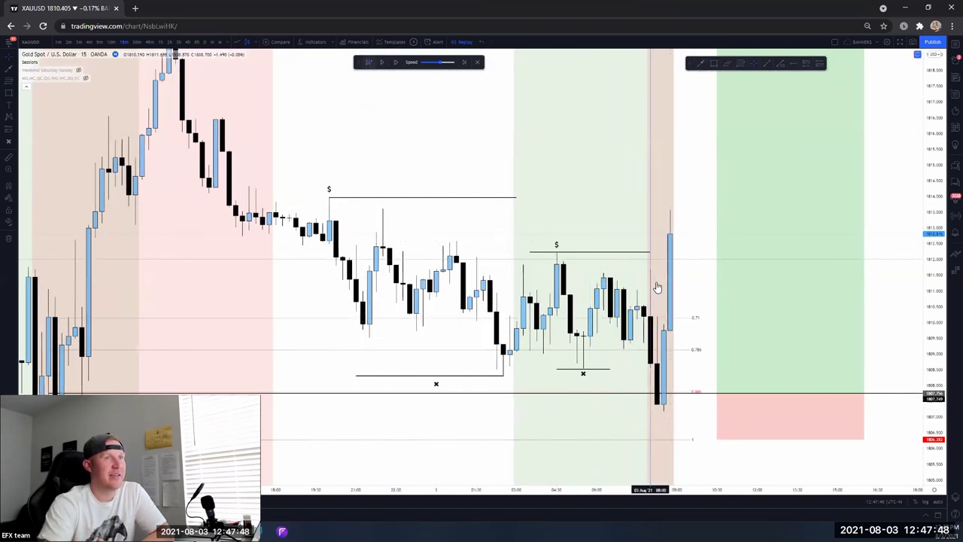
click(667, 388)
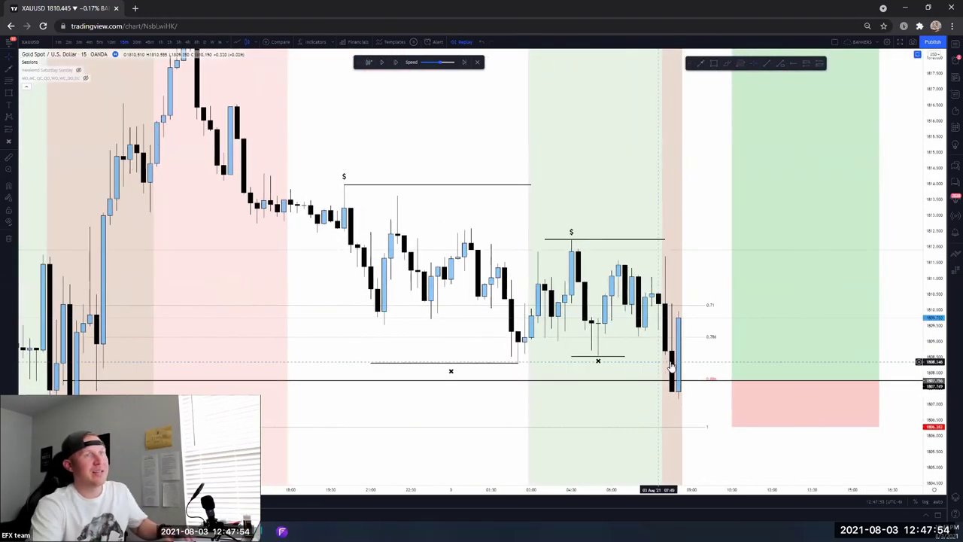
click(675, 365)
click(675, 366)
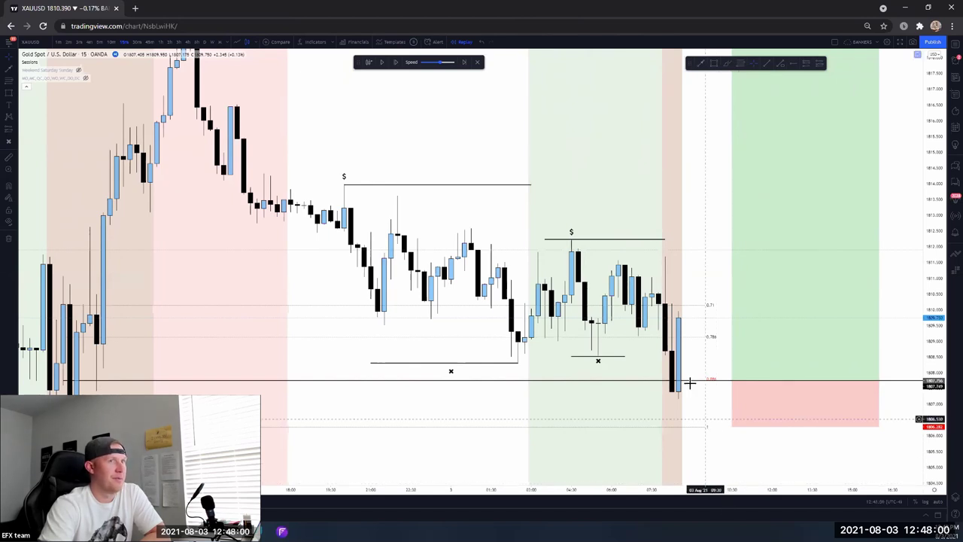
Draw a yellow ellipse around the last candle's wick into the long entry
click(11, 93)
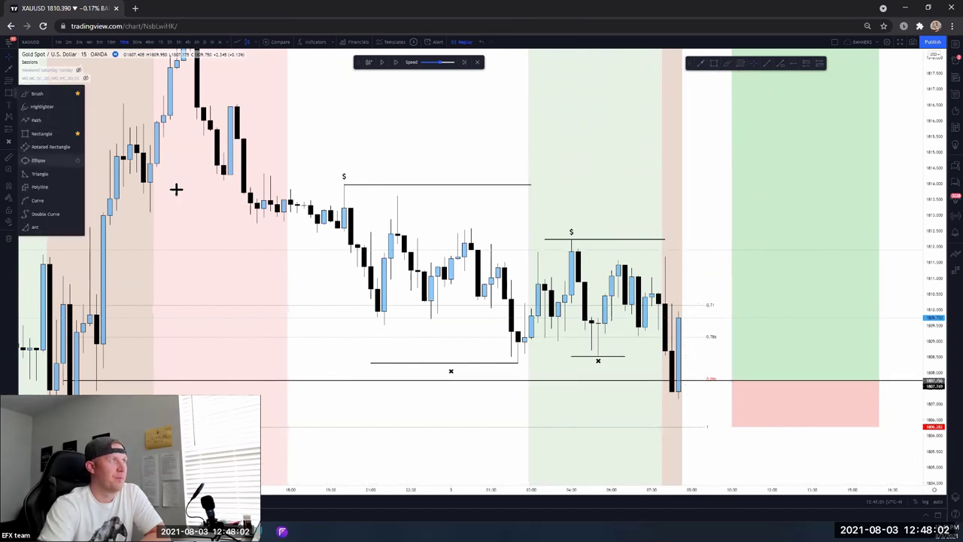
click(36, 160)
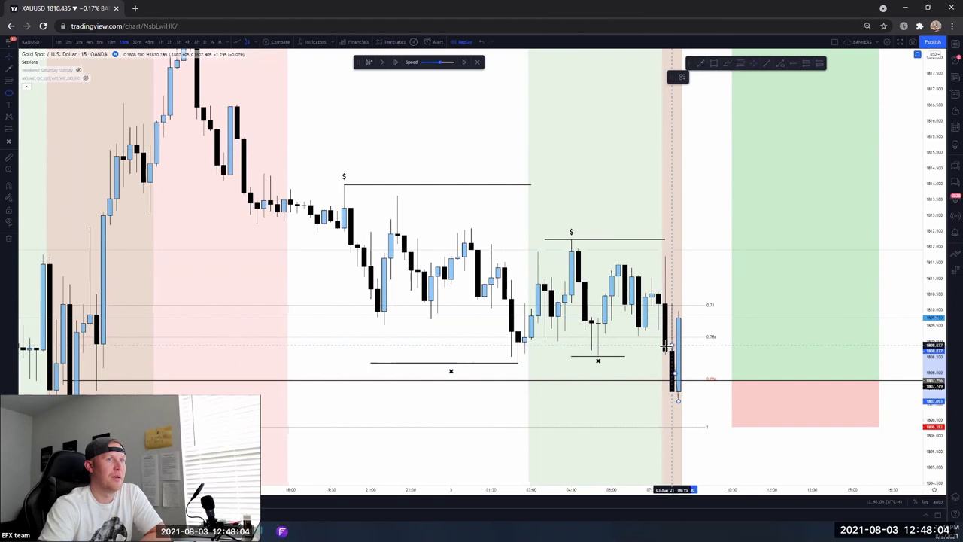
drag(674, 350, 678, 402)
click(693, 370)
click(710, 255)
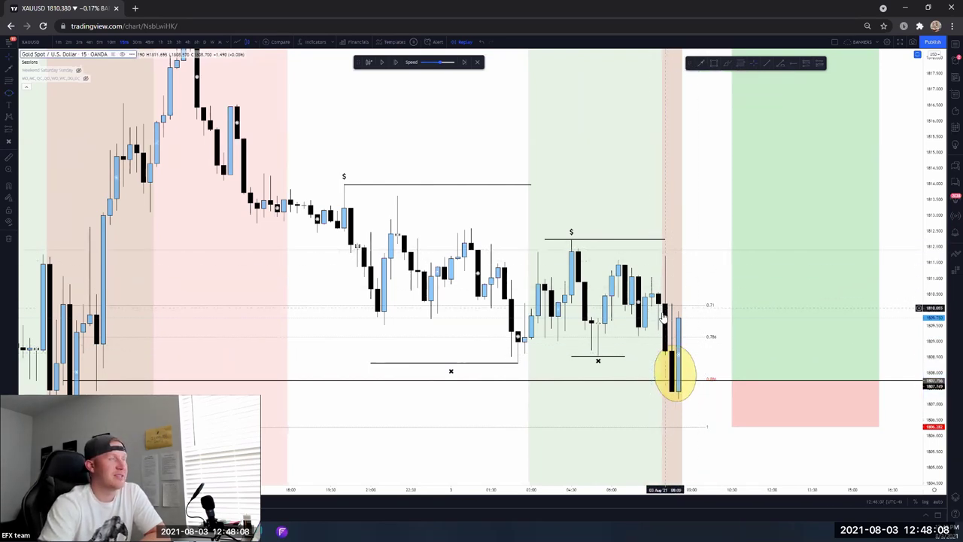
click(673, 376)
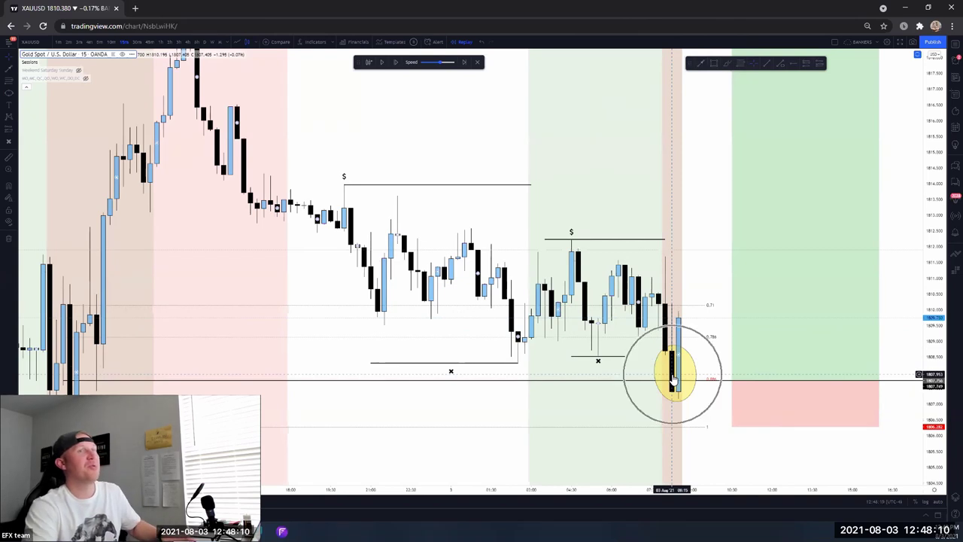
click(676, 397)
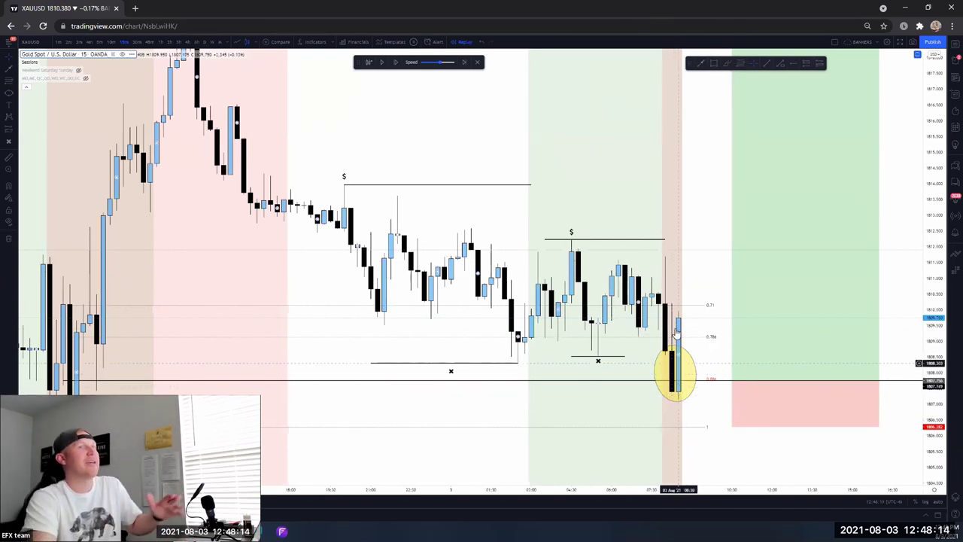
click(682, 353)
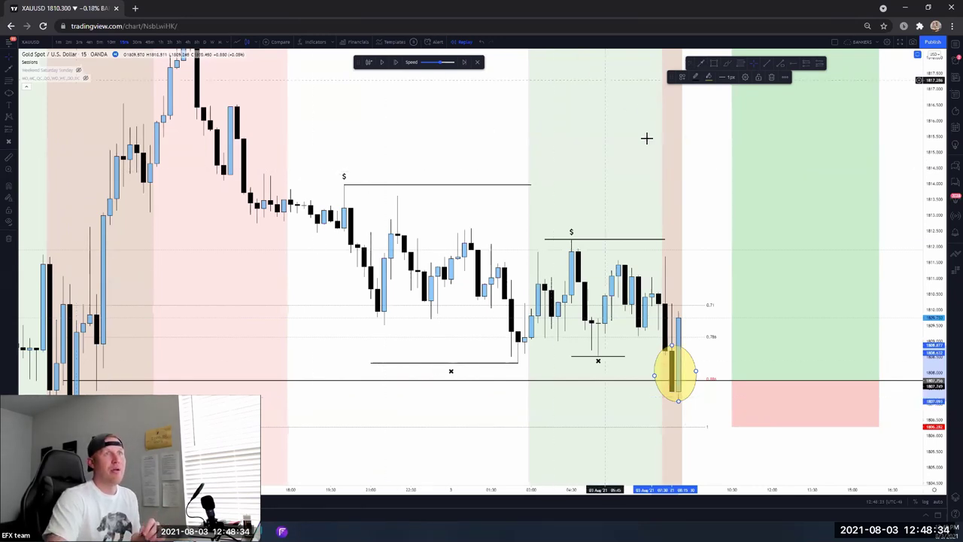
Advance the replay one bar and draw a level line at the new spike high
click(633, 188)
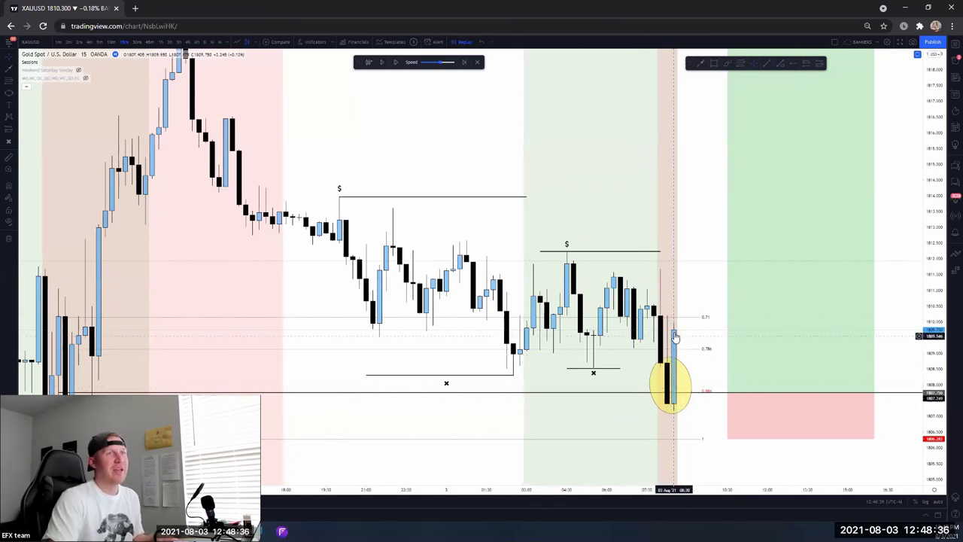
click(385, 65)
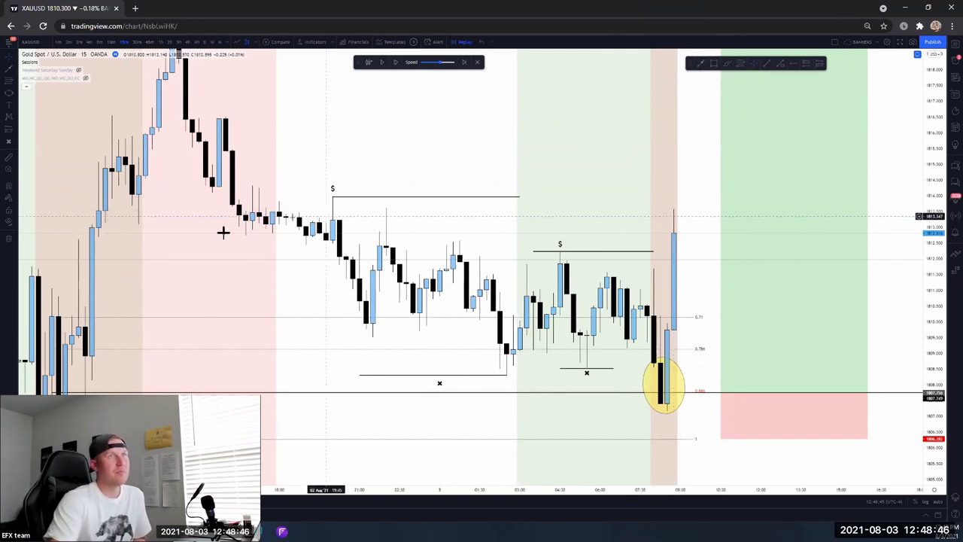
click(24, 75)
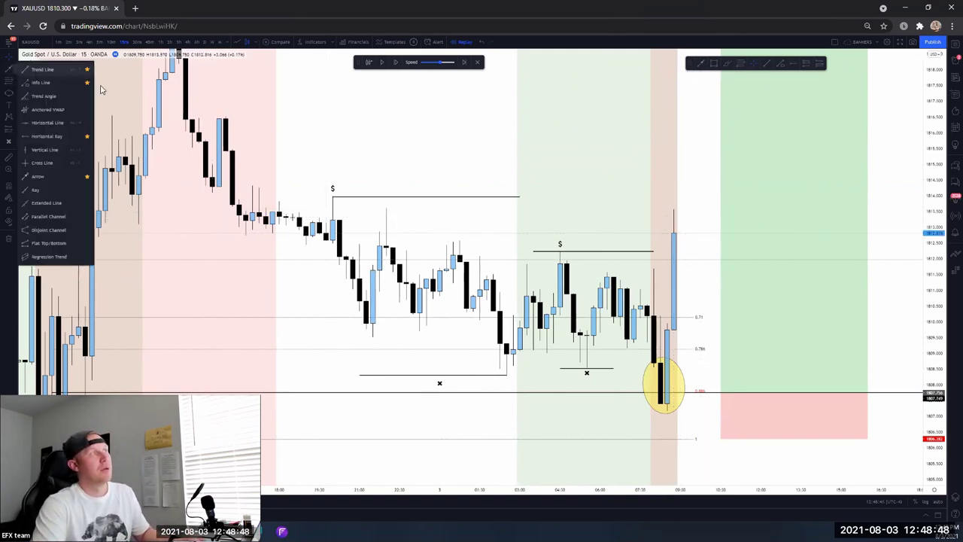
key(Escape)
click(373, 207)
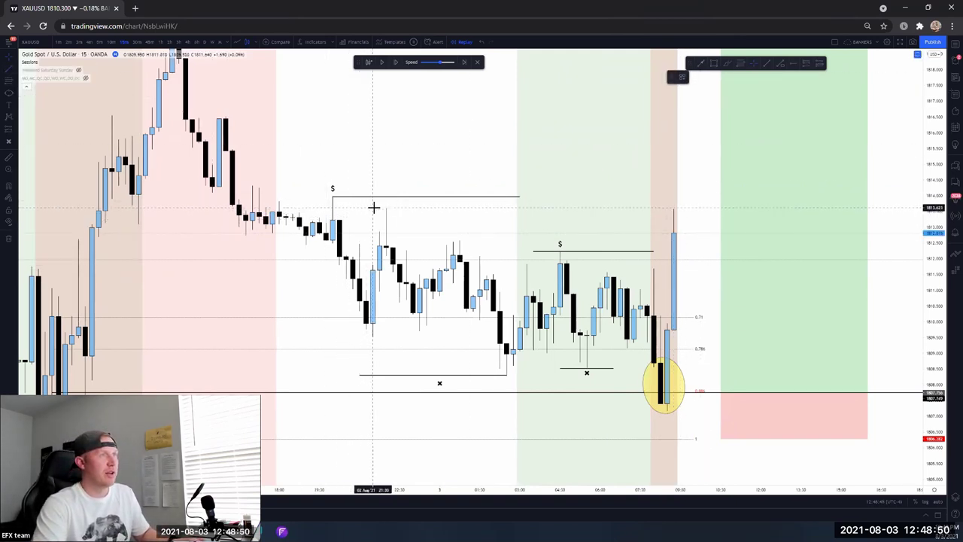
click(701, 208)
click(393, 227)
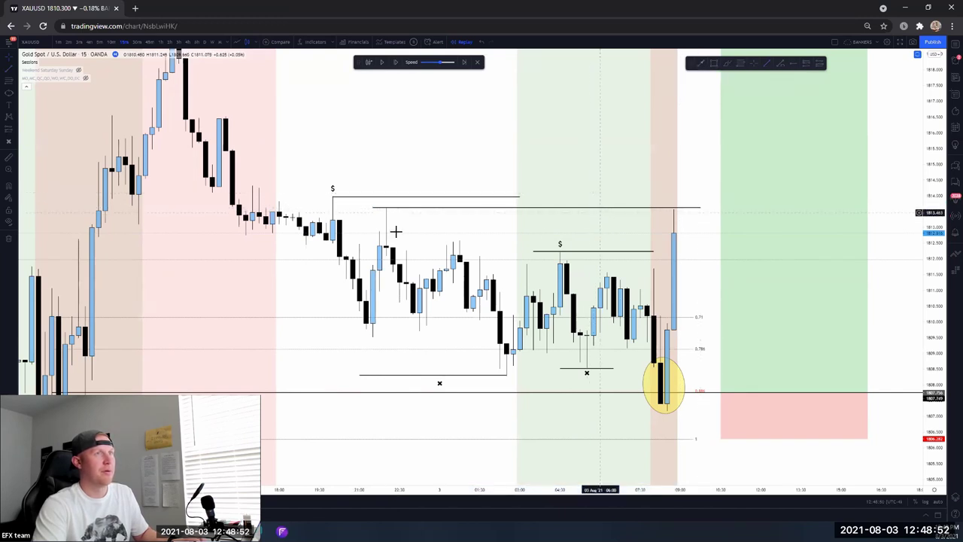
Place a dollar-sign icon above the upper liquidity line
click(9, 141)
click(37, 142)
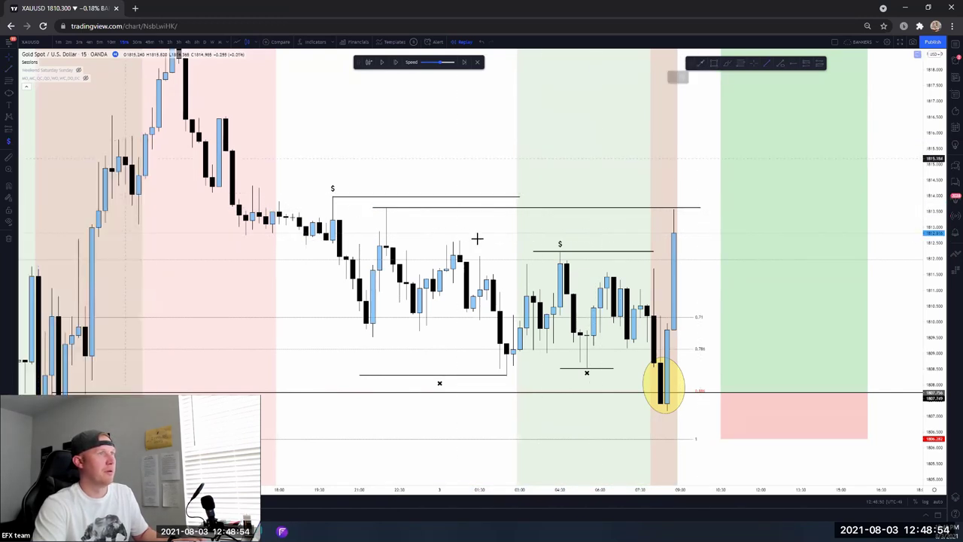
click(527, 201)
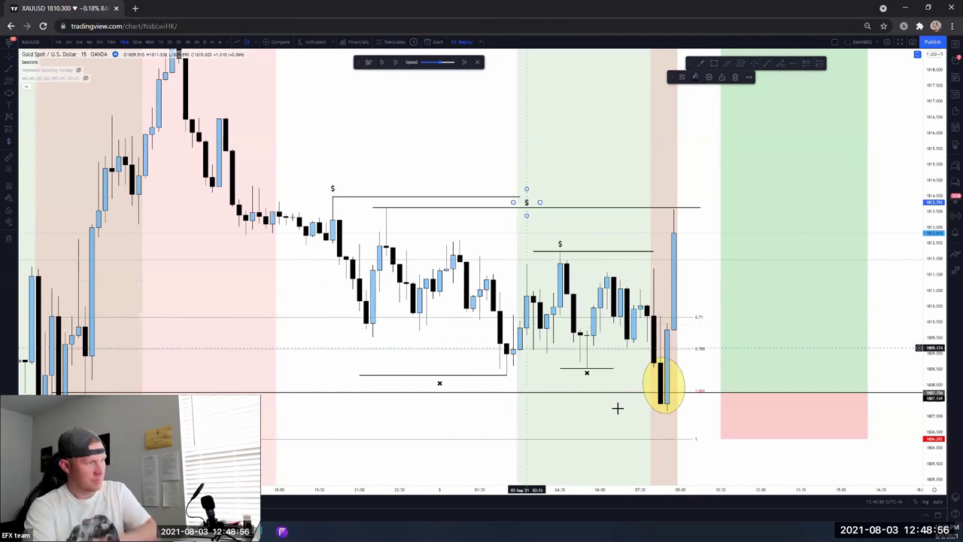
click(650, 161)
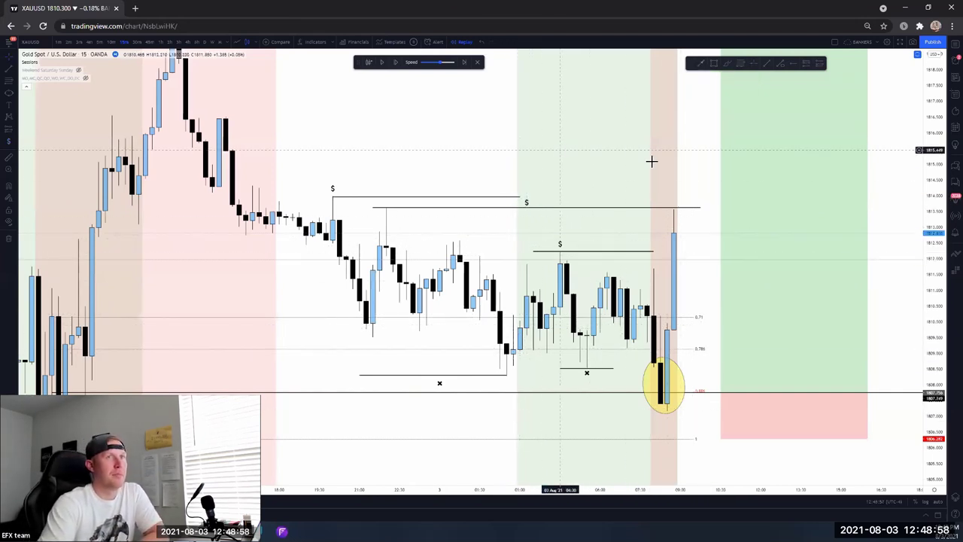
scroll(633, 144, down, 3)
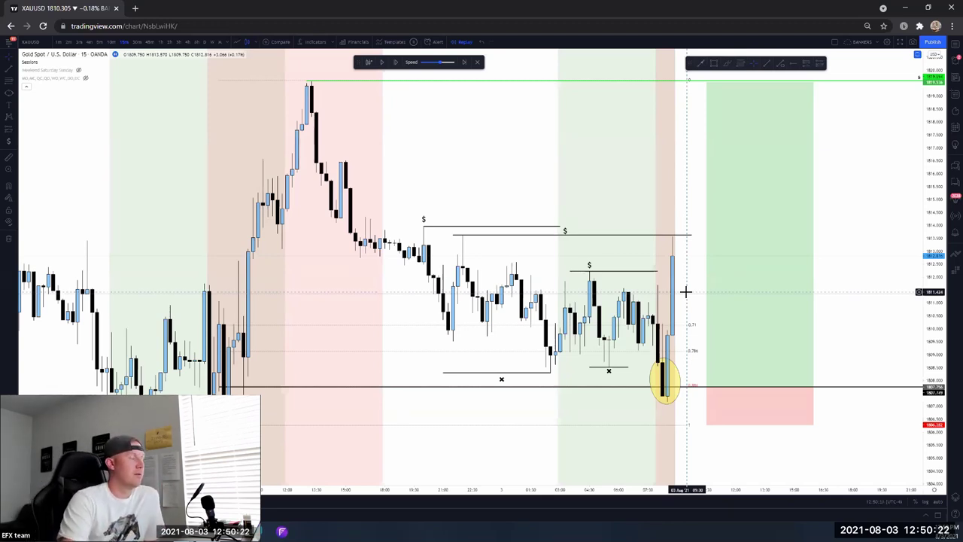
Delete the yellow ellipse around the latest low candle and rescale the chart
click(680, 375)
key(Delete)
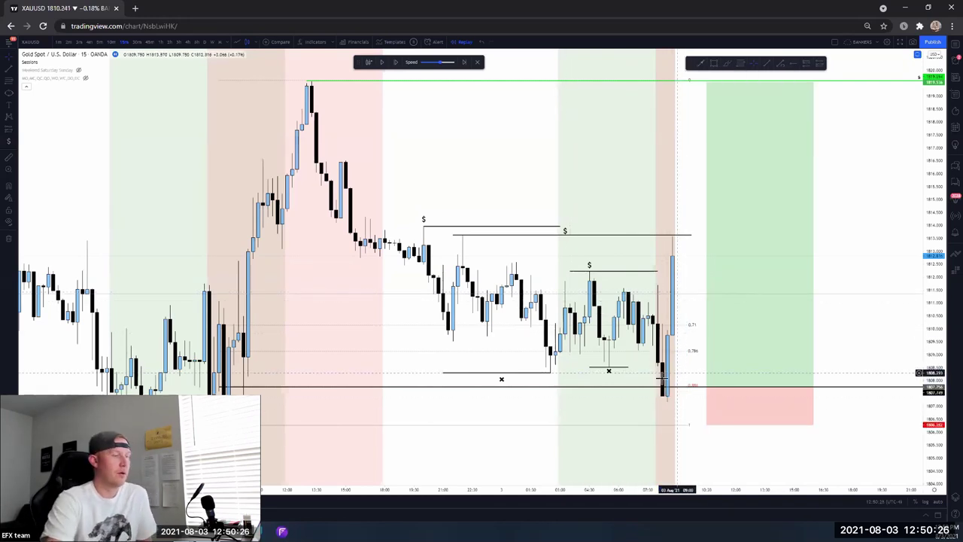
scroll(925, 201, right, 2)
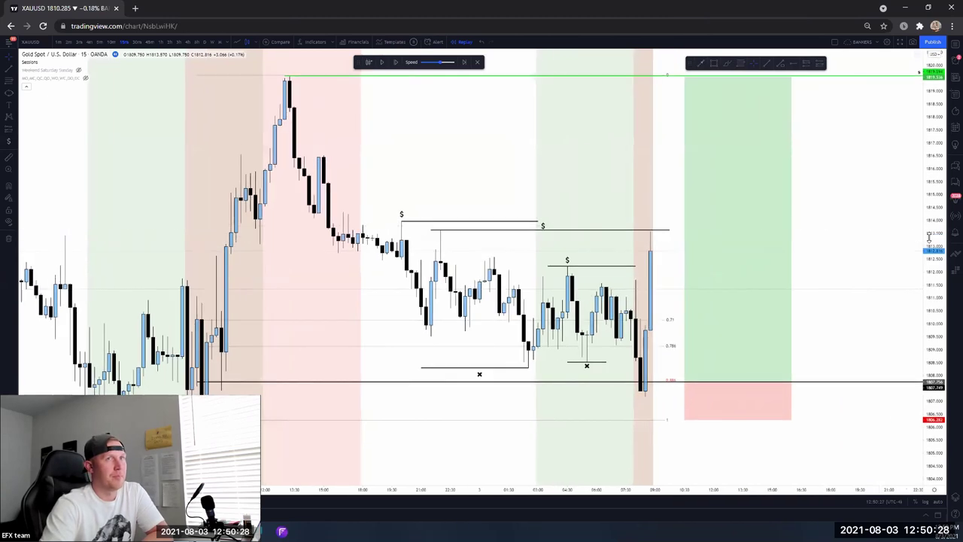
scroll(900, 248, down, 1)
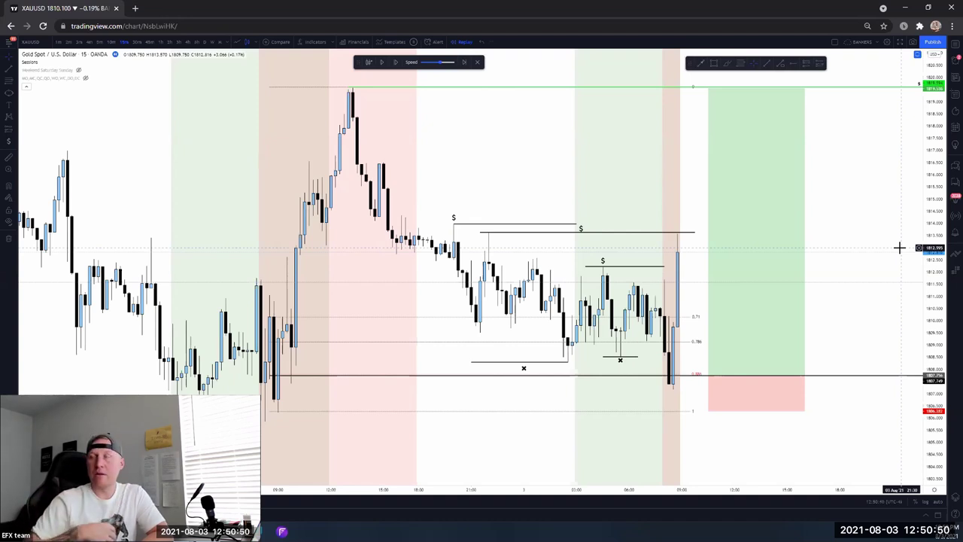
right_click(831, 155)
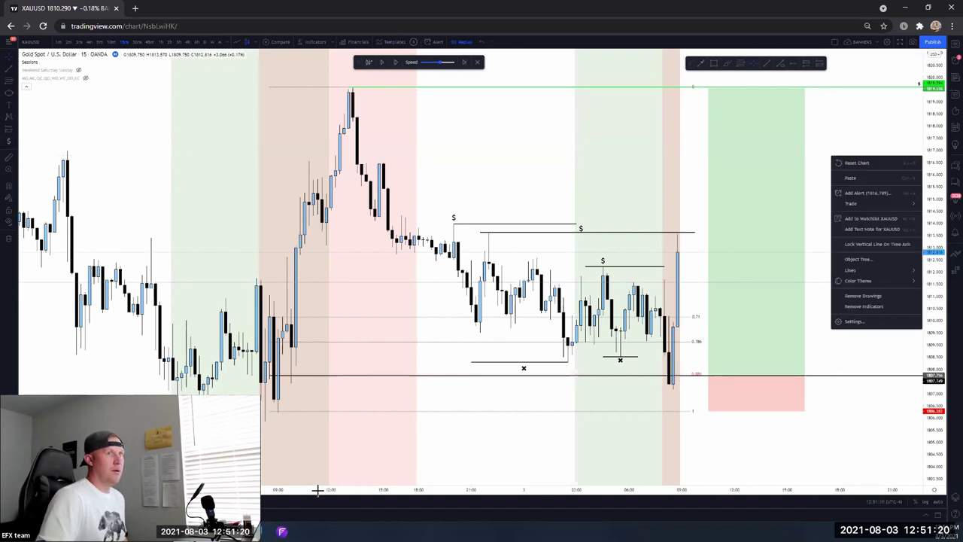
click(523, 135)
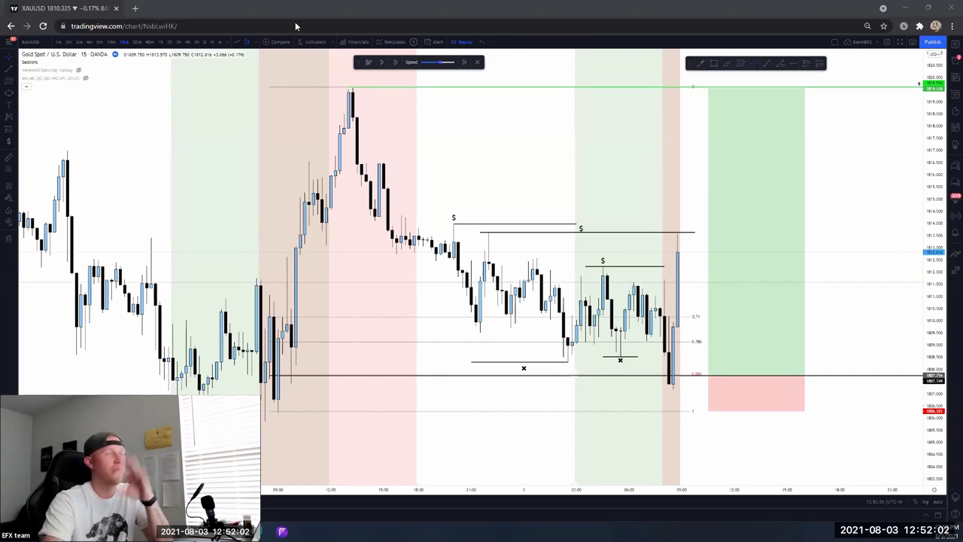
drag(618, 173, 604, 185)
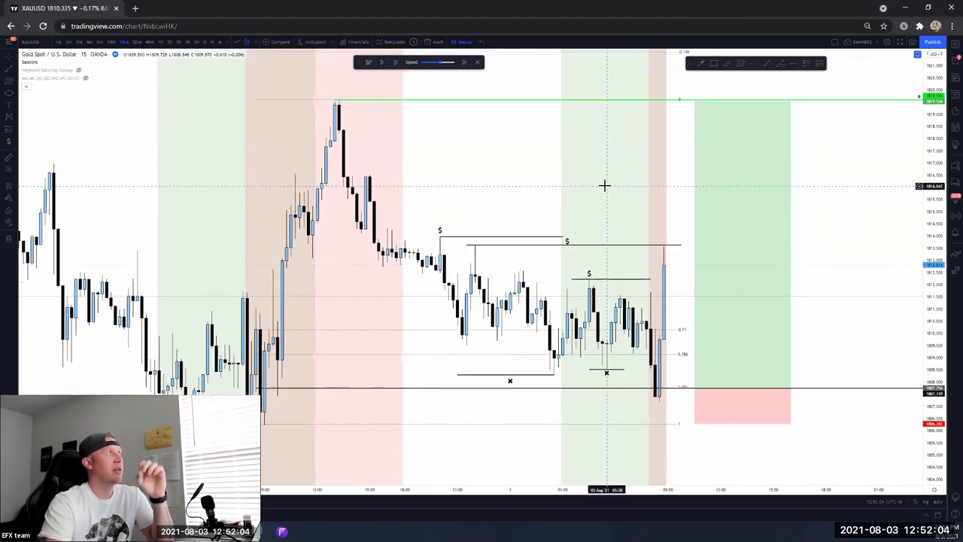
click(668, 247)
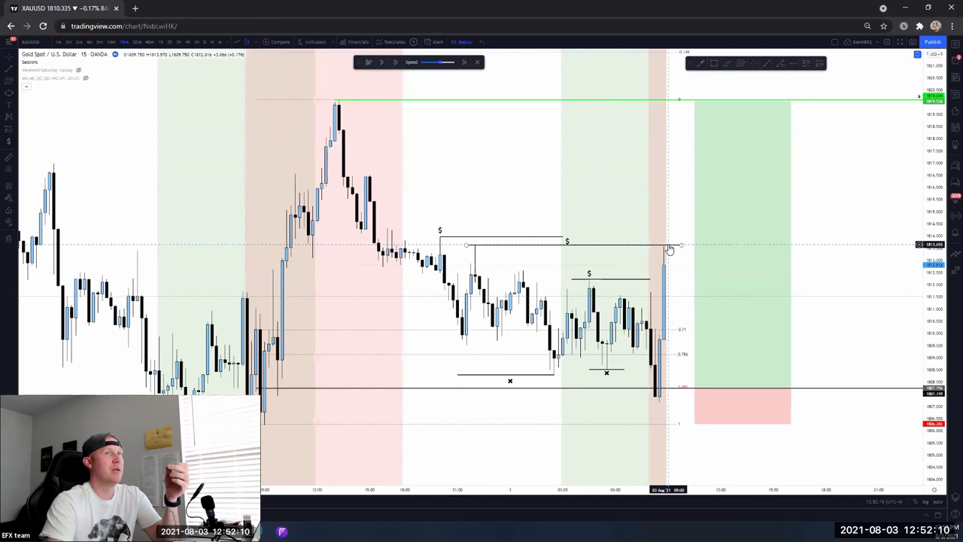
click(533, 269)
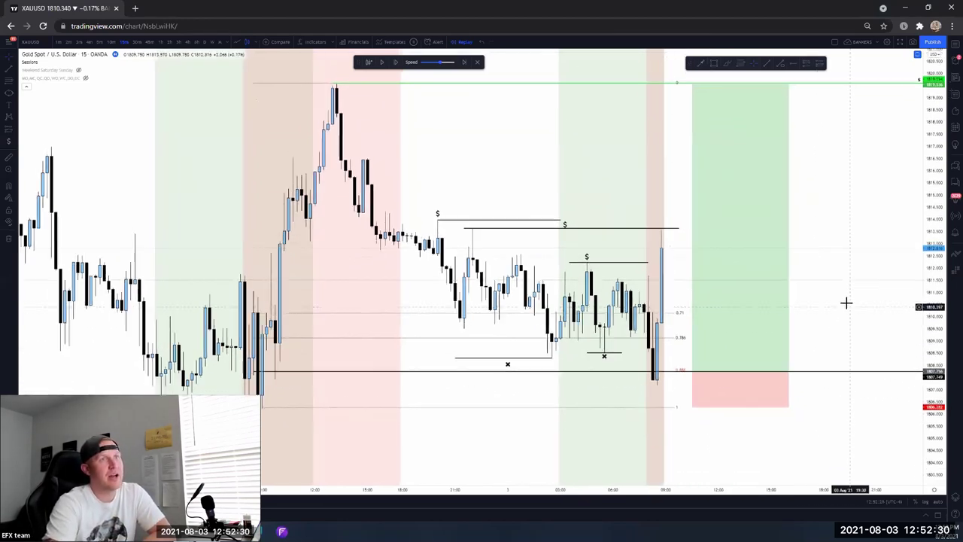
click(12, 69)
click(35, 176)
mouse_move(721, 335)
mouse_down()
mouse_move(657, 338)
mouse_move(555, 211)
mouse_move(257, 393)
mouse_move(280, 282)
mouse_move(346, 120)
mouse_move(557, 367)
mouse_move(665, 336)
mouse_move(669, 381)
mouse_move(669, 224)
mouse_up()
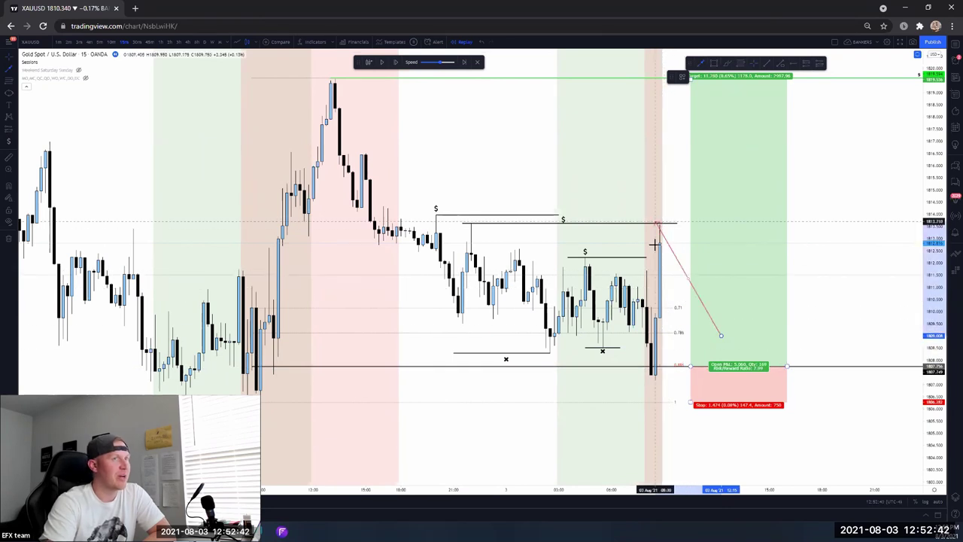
drag(685, 261, 656, 353)
click(655, 354)
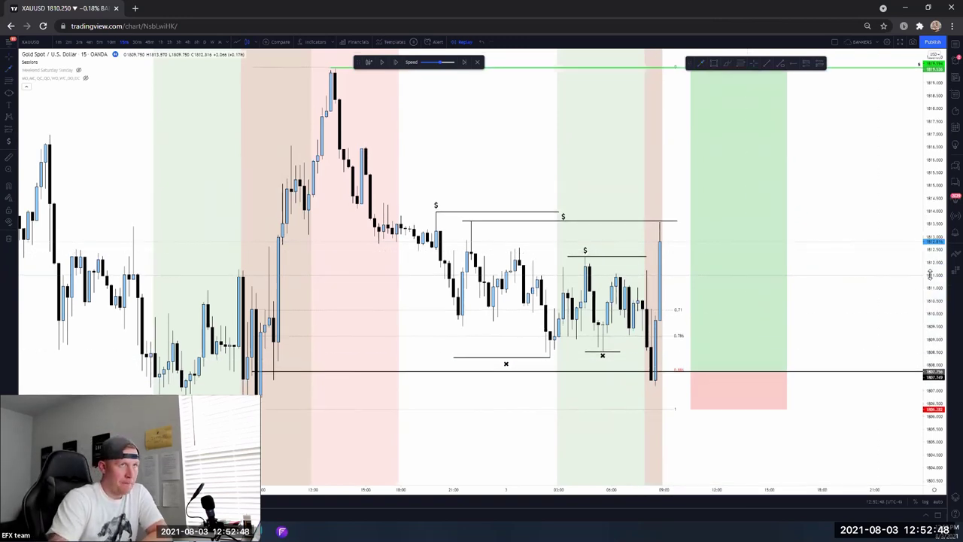
scroll(414, 168, up, 1)
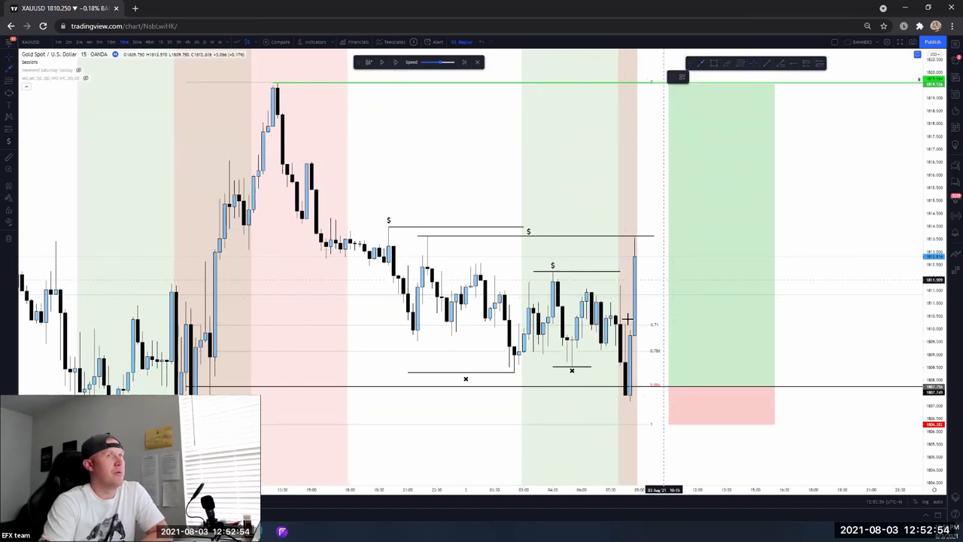
Abandon the half-drawn projection arrow and resume playing the gold bar replay
drag(828, 280, 761, 290)
mouse_move(726, 218)
mouse_down()
mouse_move(655, 243)
mouse_move(648, 231)
mouse_move(658, 215)
mouse_move(647, 249)
mouse_move(640, 230)
mouse_move(641, 238)
mouse_move(683, 271)
mouse_move(776, 462)
mouse_move(798, 444)
mouse_move(720, 370)
mouse_move(752, 397)
mouse_move(757, 381)
mouse_move(736, 372)
mouse_move(767, 446)
mouse_move(838, 297)
mouse_up()
key(Escape)
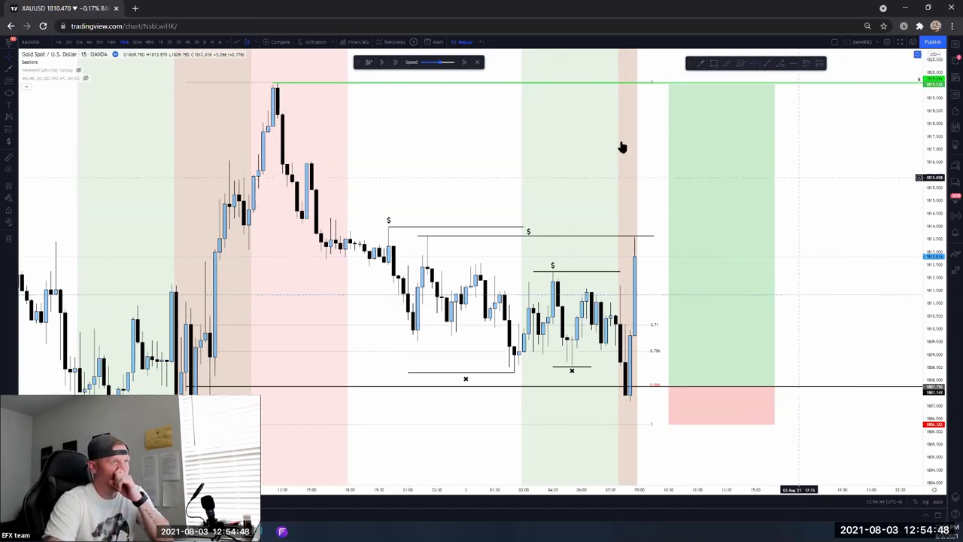
click(381, 64)
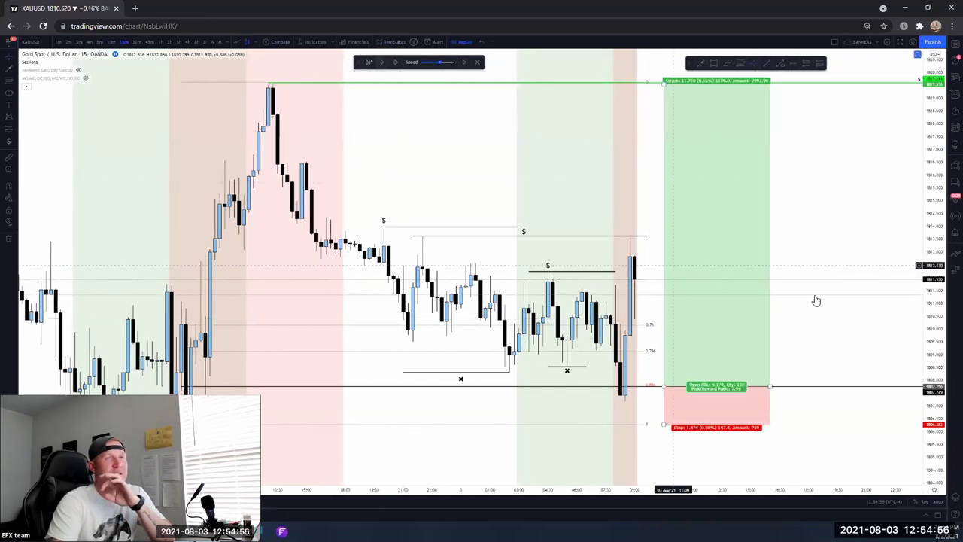
Zoom the chart and start a trend line near the latest low, then cancel it
scroll(858, 282, down, 3)
scroll(882, 280, up, 3)
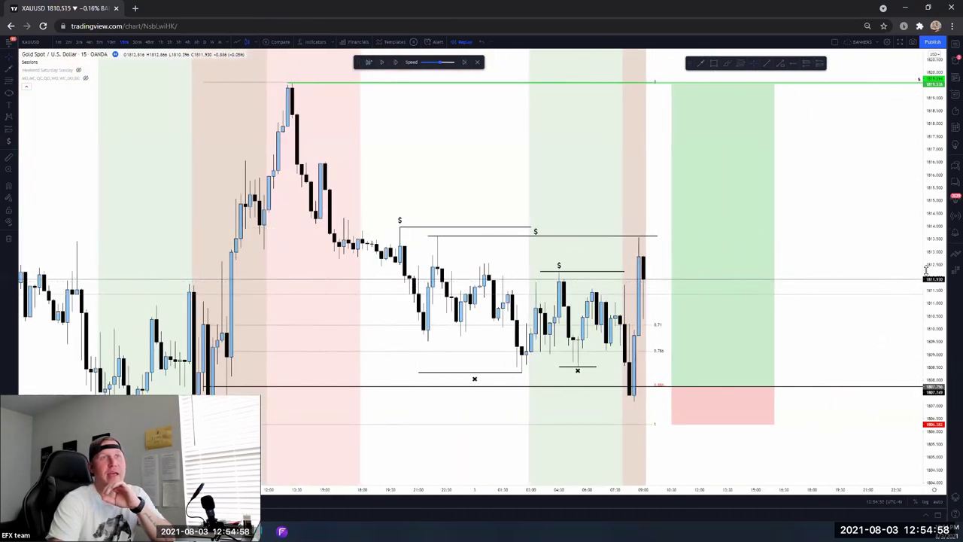
scroll(919, 284, up, 1)
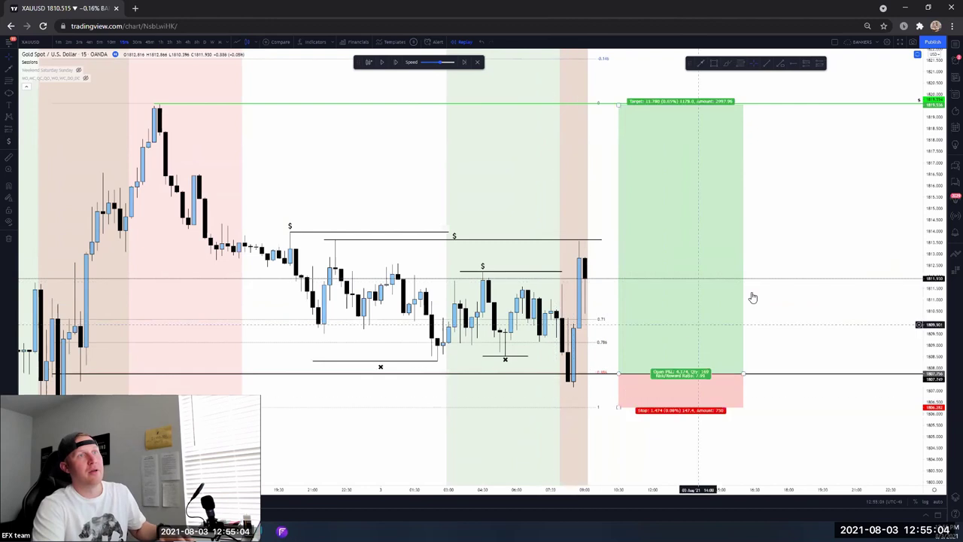
scroll(752, 296, down, 1)
key(alt+t)
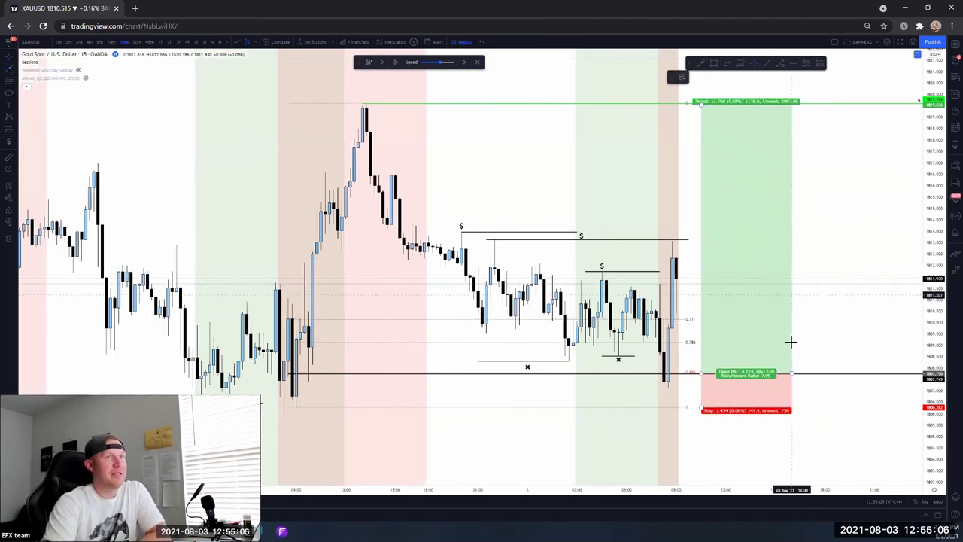
click(833, 295)
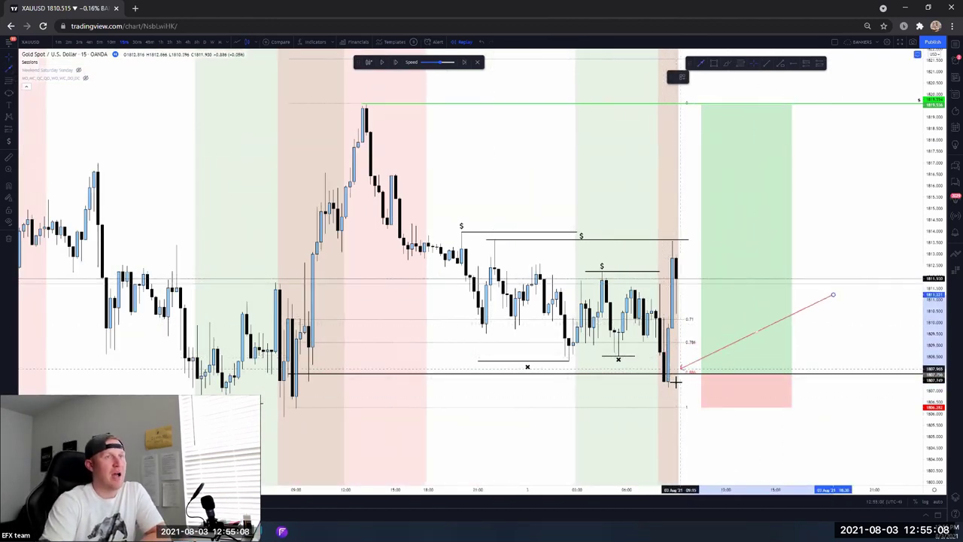
key(Escape)
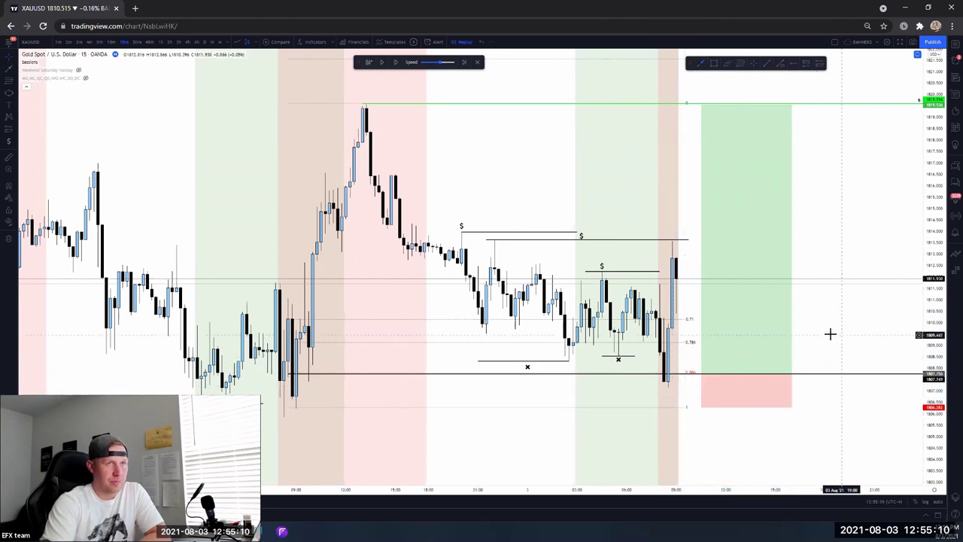
Delete the long position drawing from the gold chart
scroll(830, 333, up, 2)
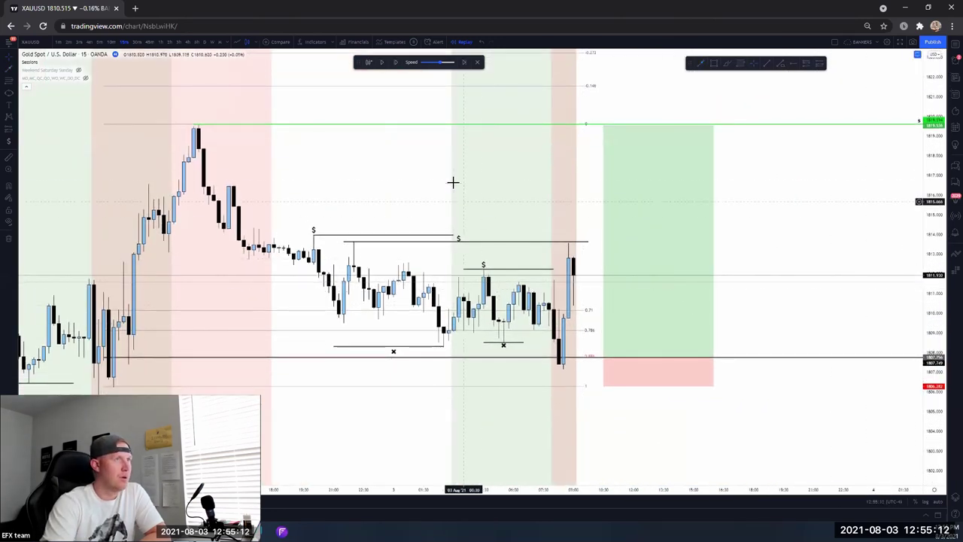
click(703, 338)
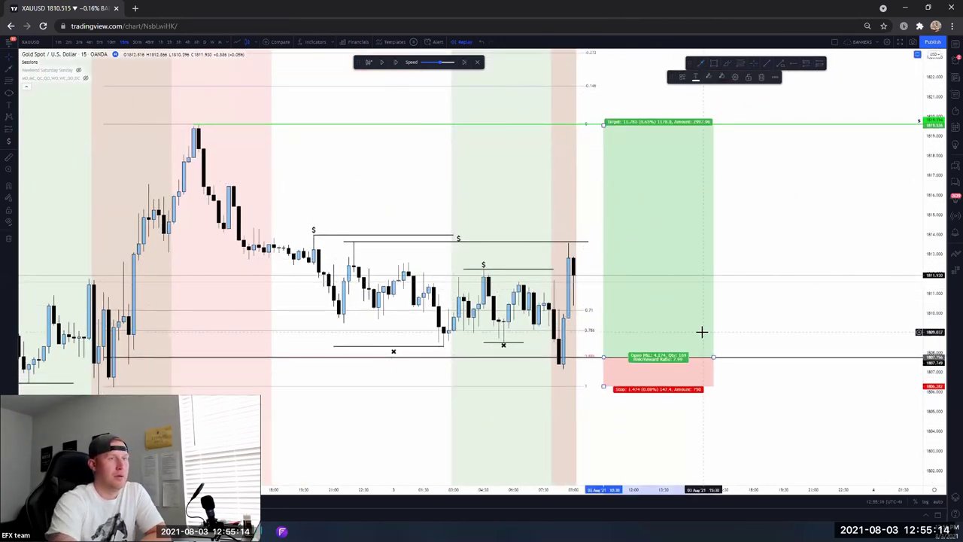
key(Delete)
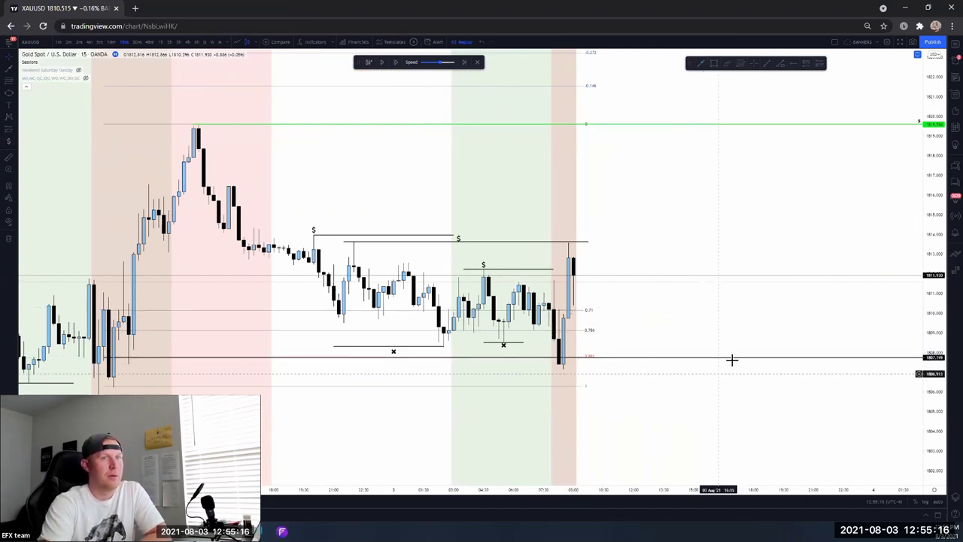
scroll(685, 320, down, 1)
Select the Fibonacci retracement drawing, then deselect it
click(620, 310)
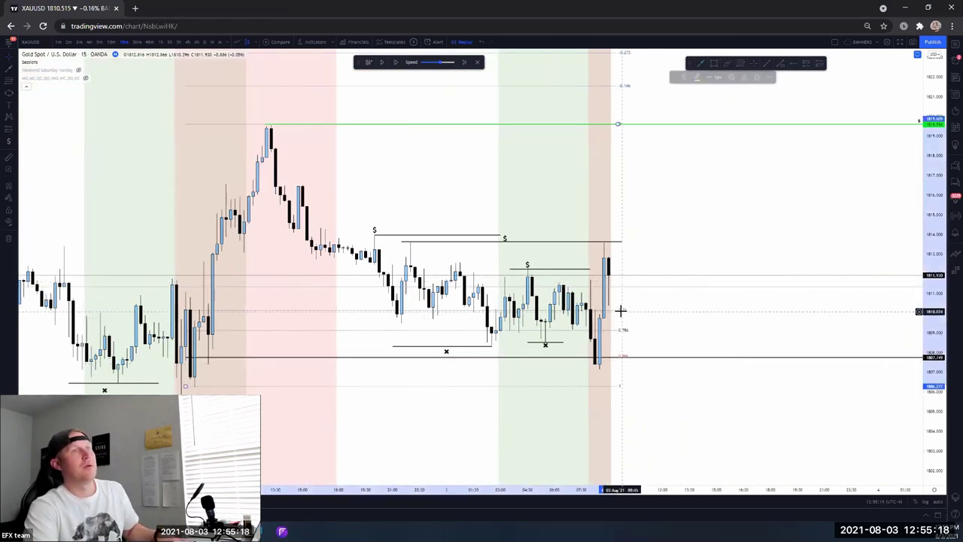
click(596, 152)
scroll(688, 213, left, 5)
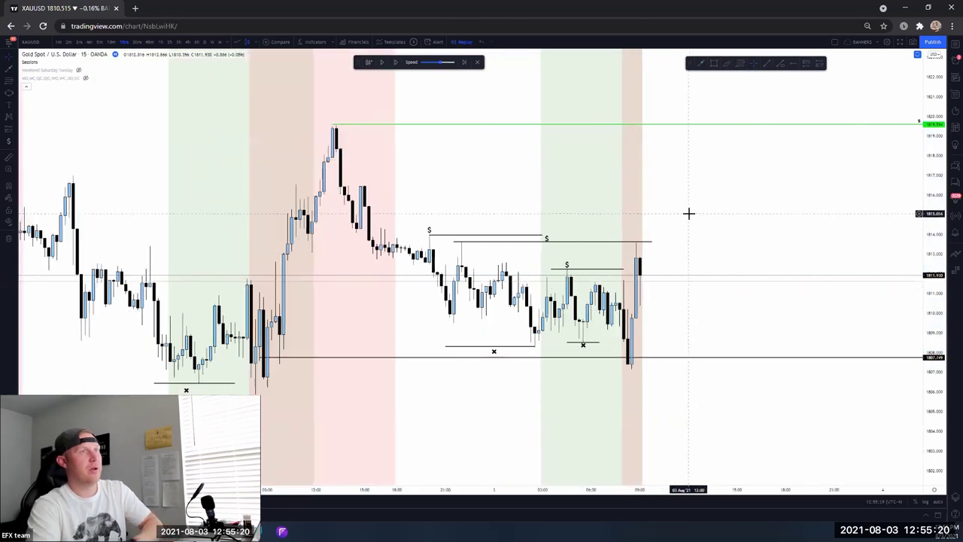
scroll(687, 338, right, 2)
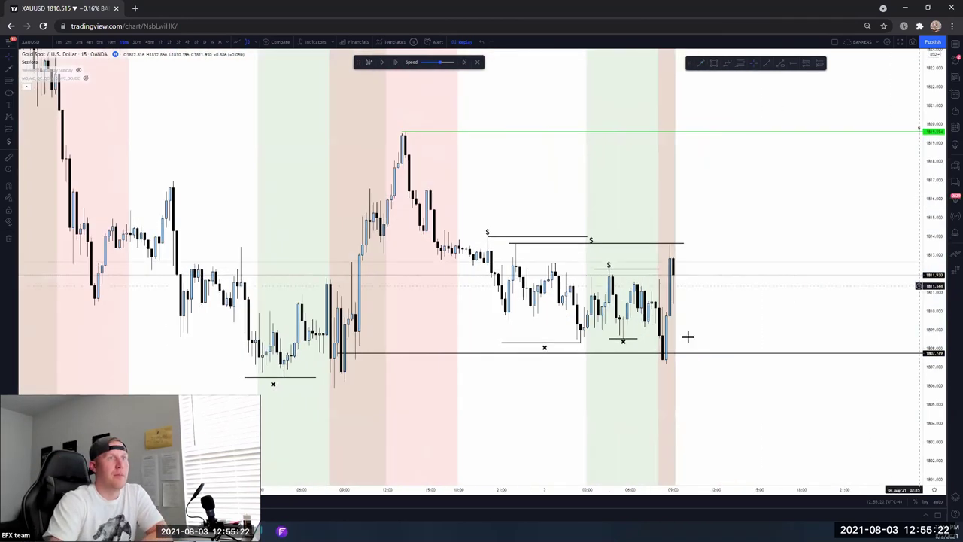
click(9, 69)
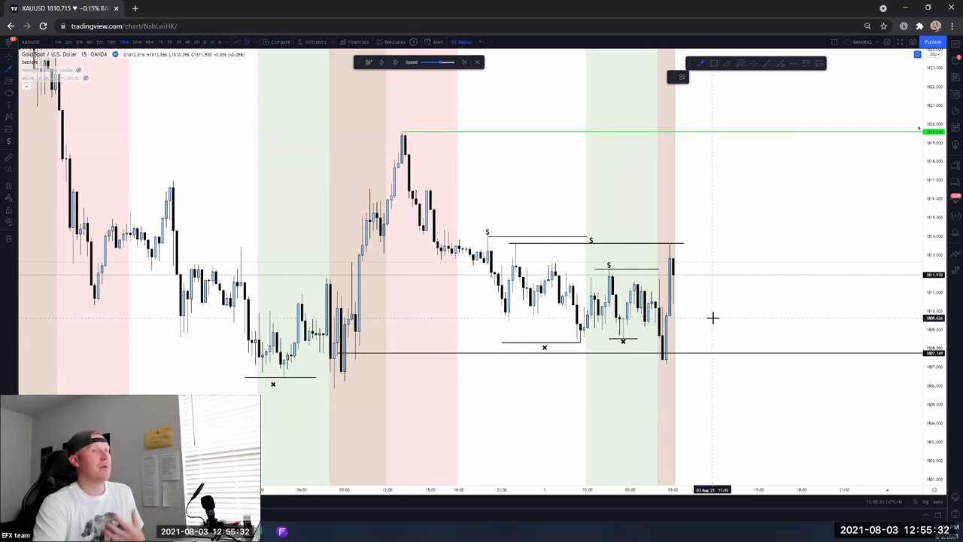
Reframe the chart around the recent ranging candles and stretch the price scale vertically
scroll(719, 314, up, 2)
scroll(746, 189, down, 2)
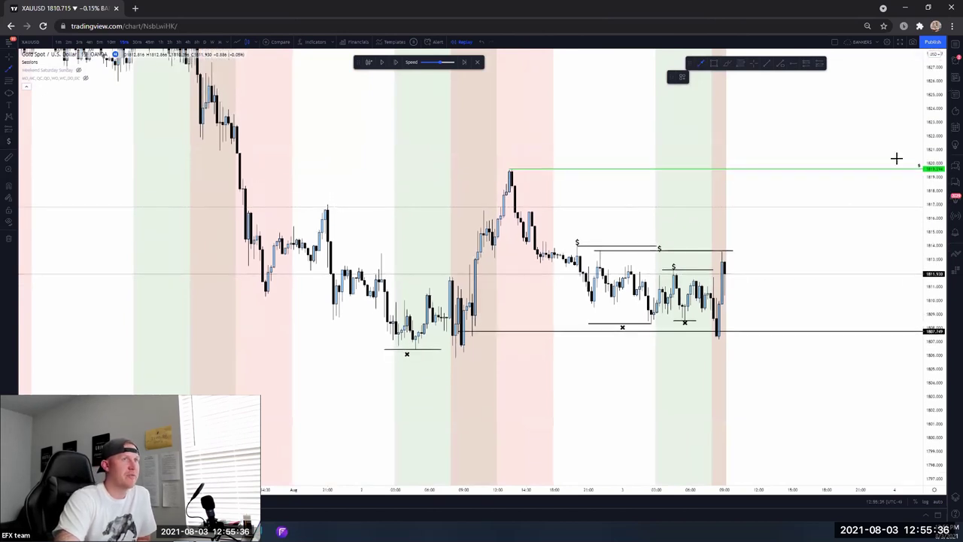
scroll(646, 191, down, 2)
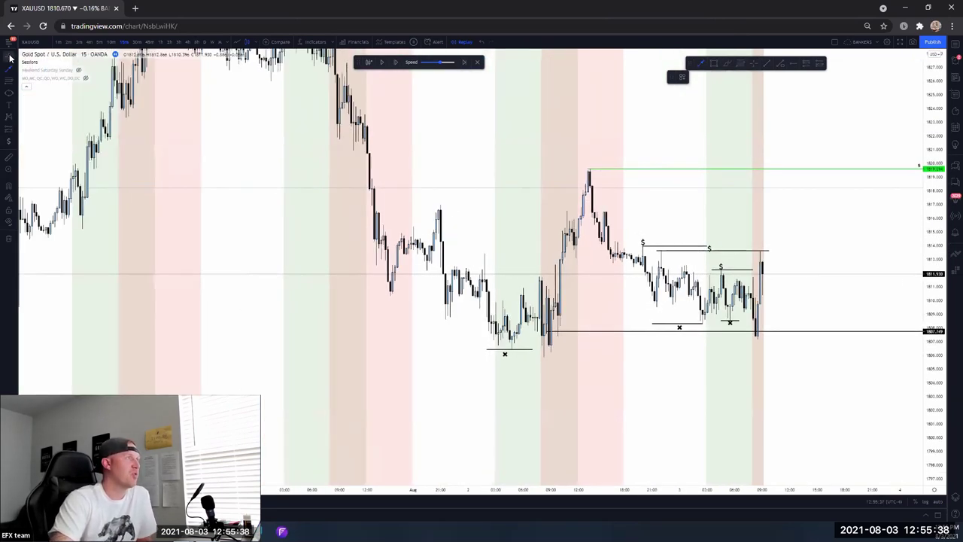
right_click(810, 250)
drag(812, 214, 785, 239)
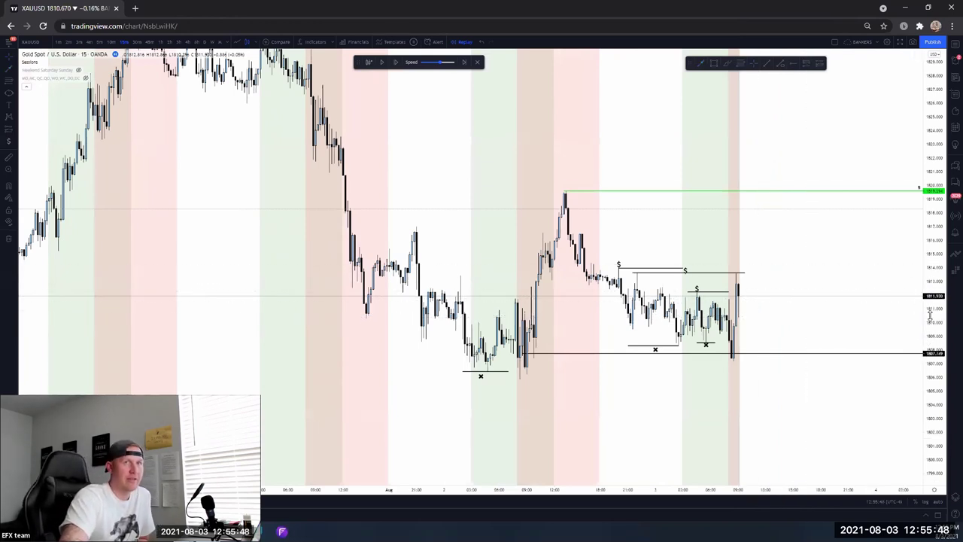
scroll(931, 316, up, 2)
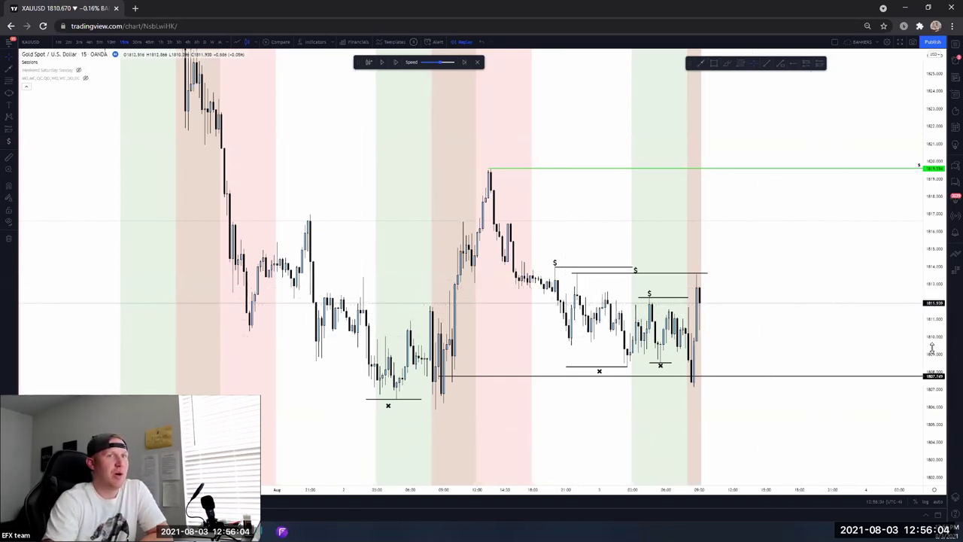
drag(932, 348, 931, 331)
scroll(639, 273, up, 2)
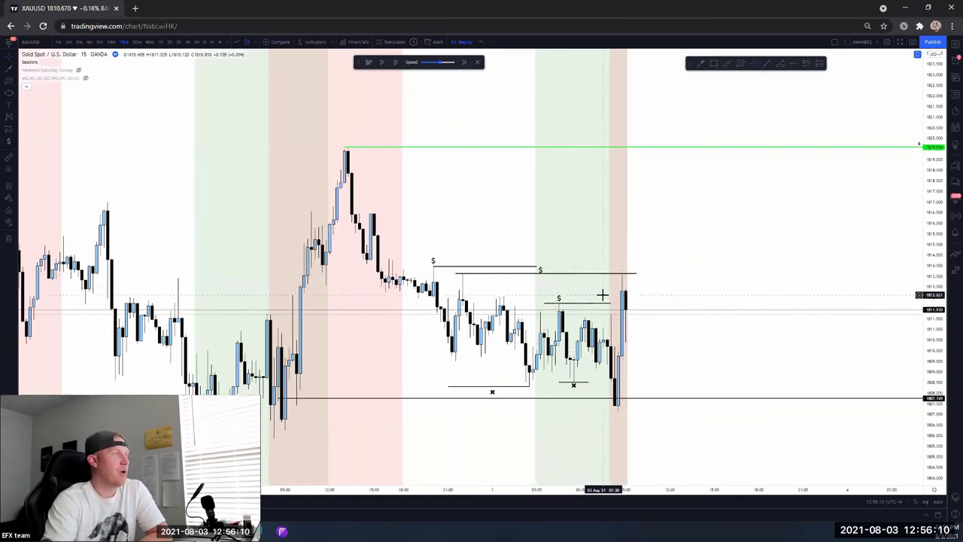
Reset the chart view with Reset Chart (Alt+R) and compress the price scale slightly
right_click(727, 264)
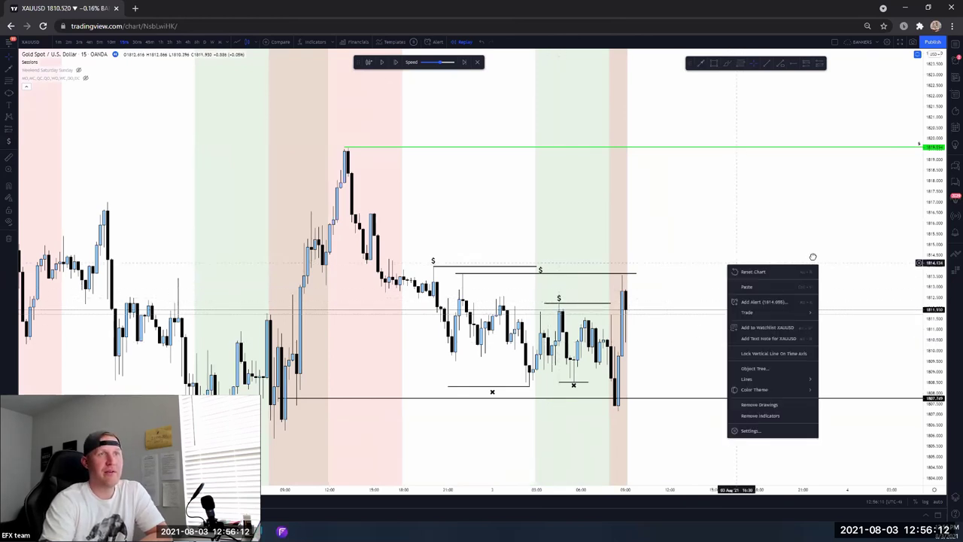
key(alt+r)
drag(930, 256, 930, 290)
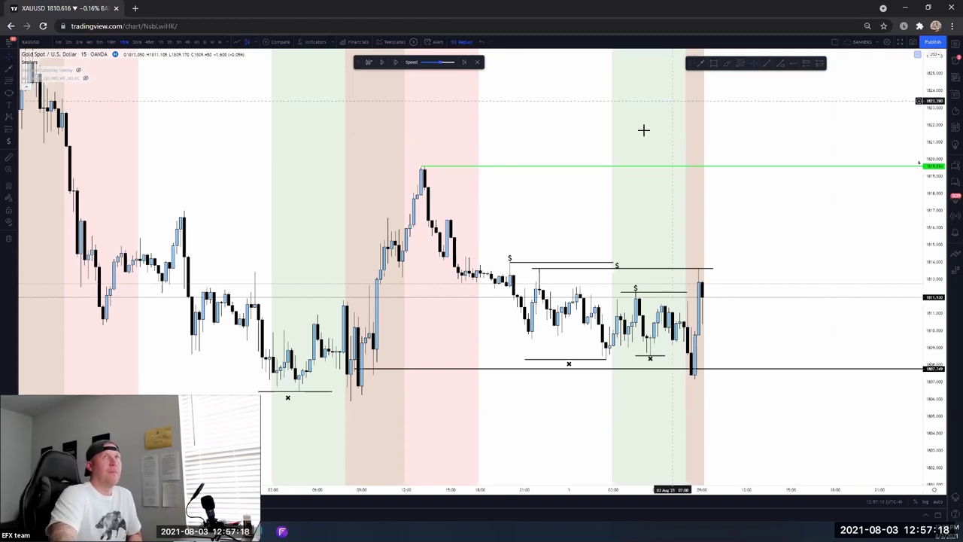
Zoom into recent gold candles, compress the price scale slightly and pan up-right
scroll(753, 261, up, 1)
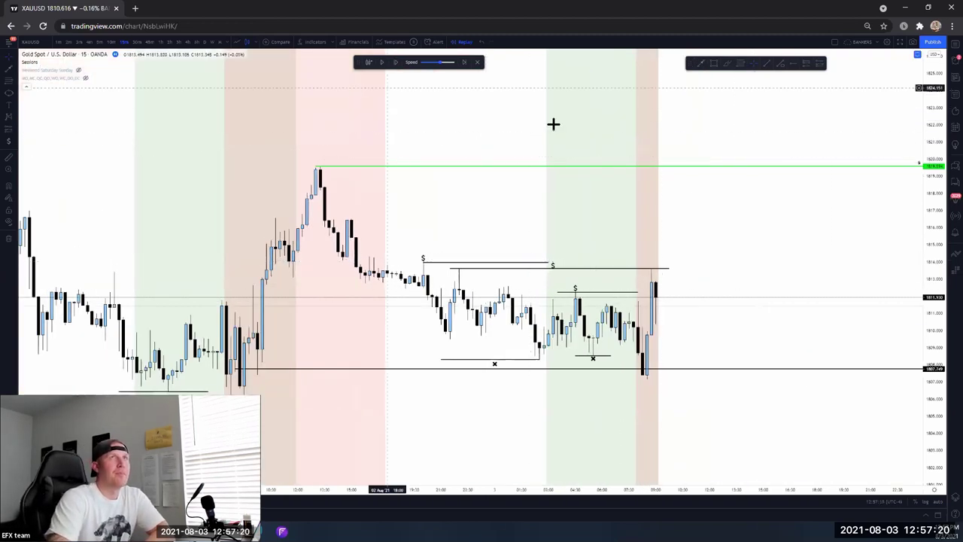
drag(936, 143, 936, 155)
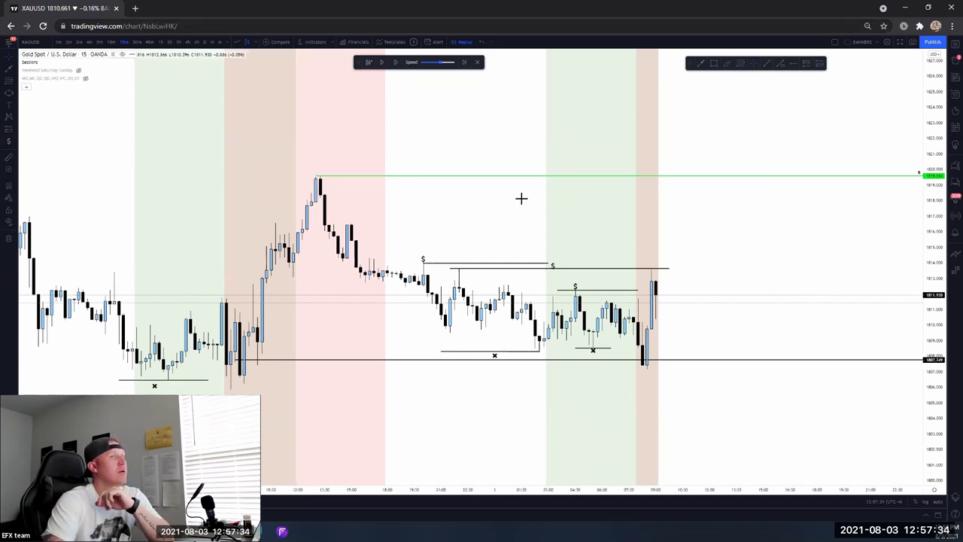
drag(753, 286, 773, 263)
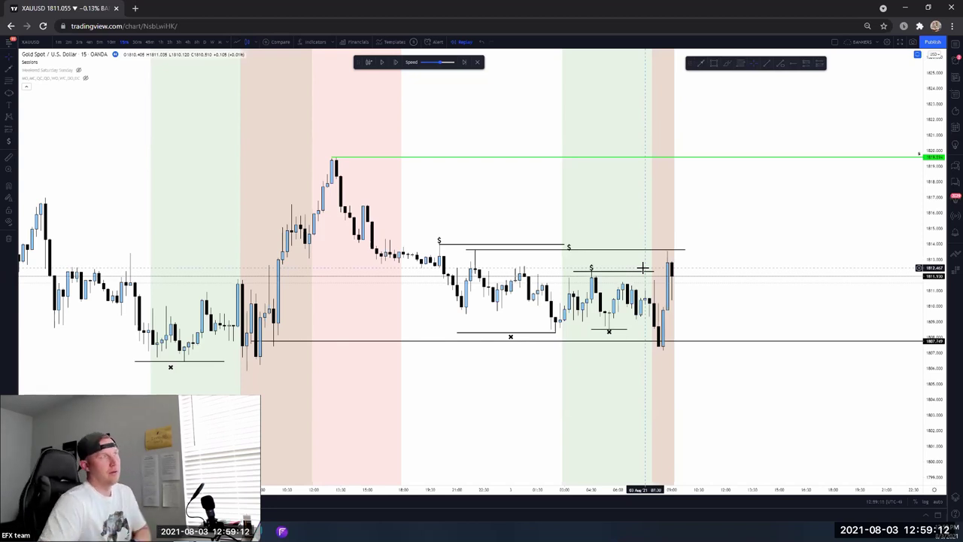
Stretch the price scale so the recent candles look taller, then ease it back slightly
drag(939, 399, 922, 348)
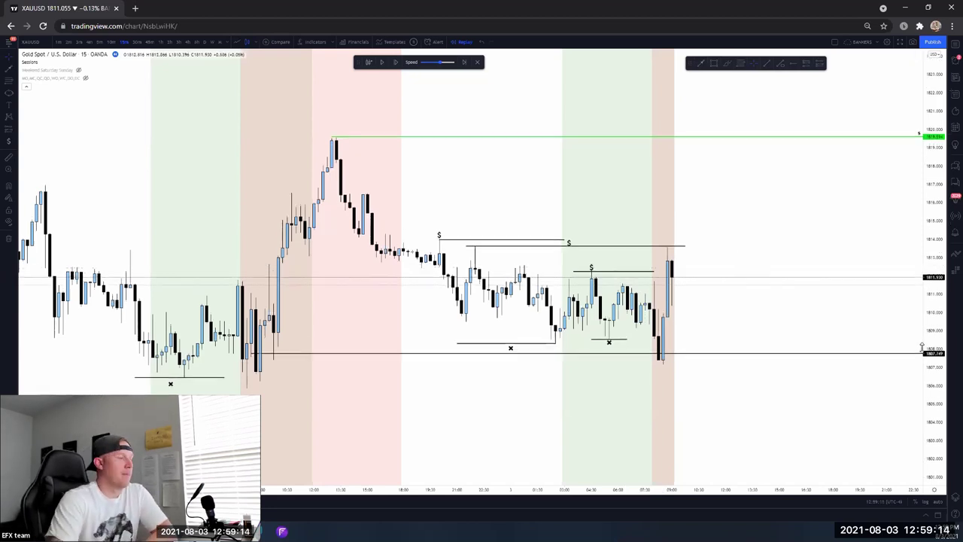
scroll(785, 370, up, 3)
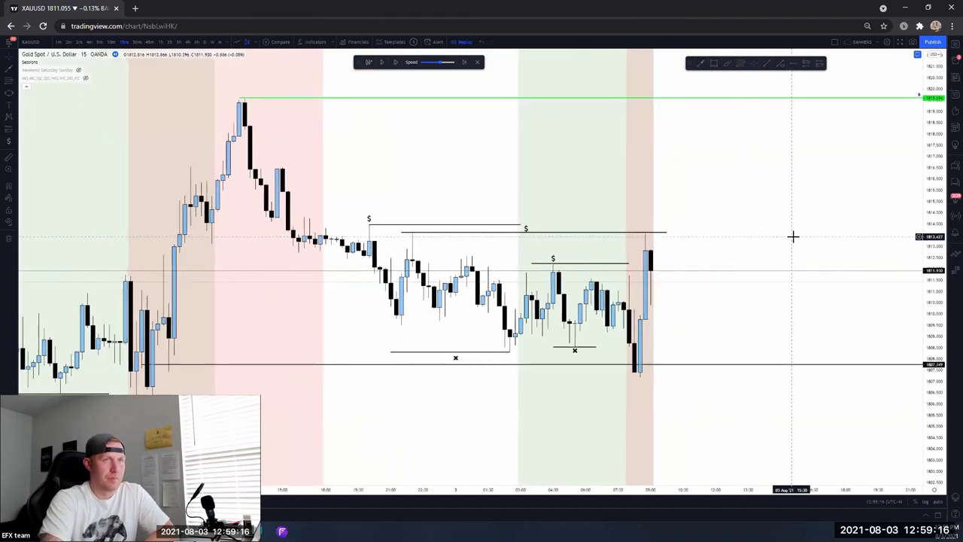
scroll(903, 261, down, 2)
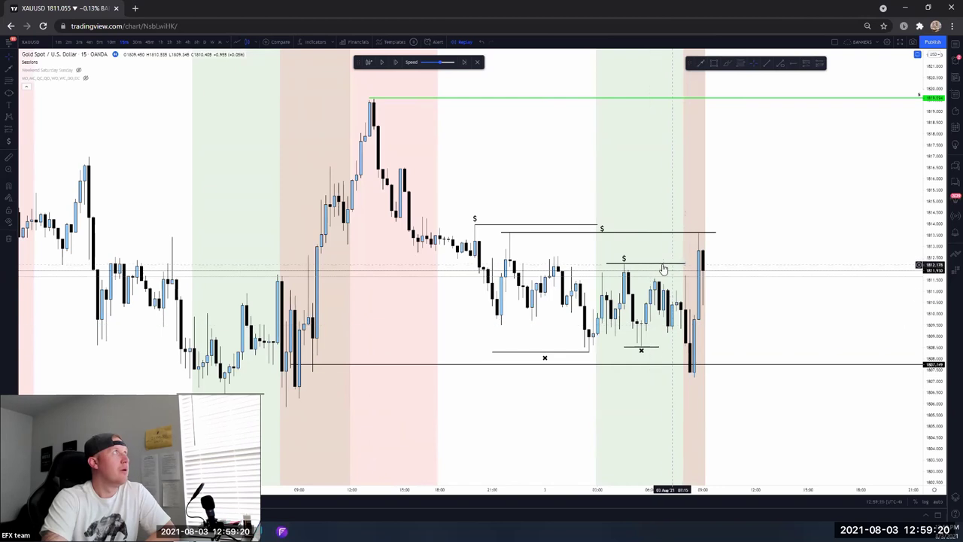
drag(933, 436, 935, 412)
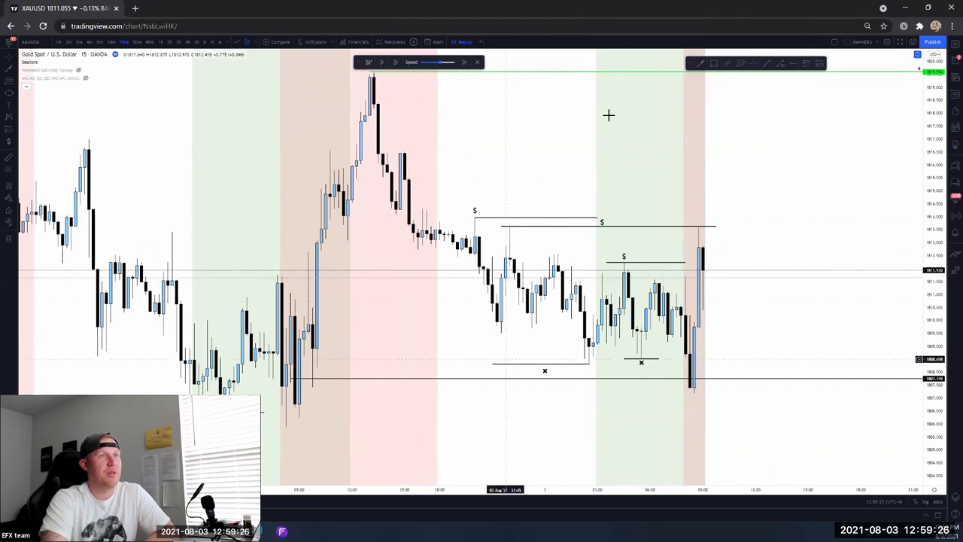
drag(943, 203, 945, 213)
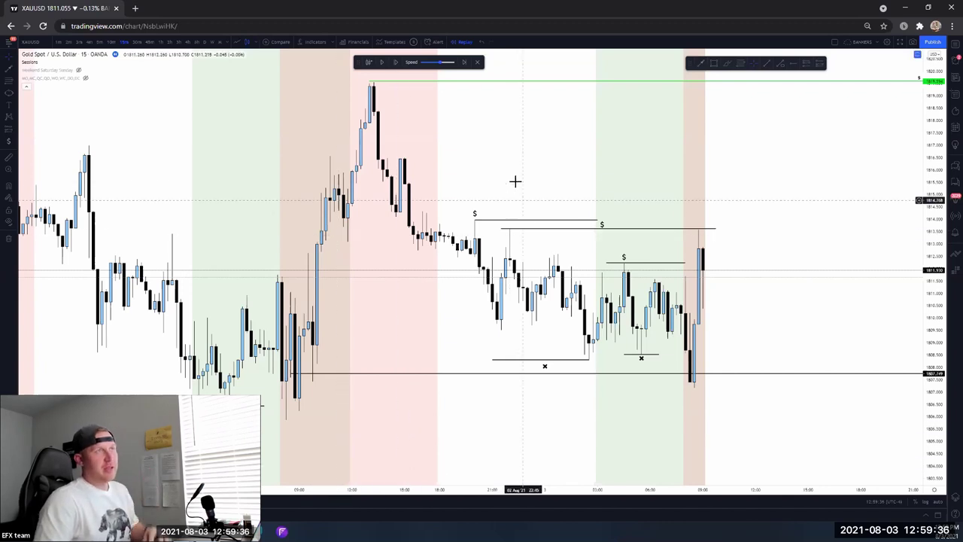
Switch the chart to GBPJPY and reframe it around the harmonic pattern
text(gbpjpy)
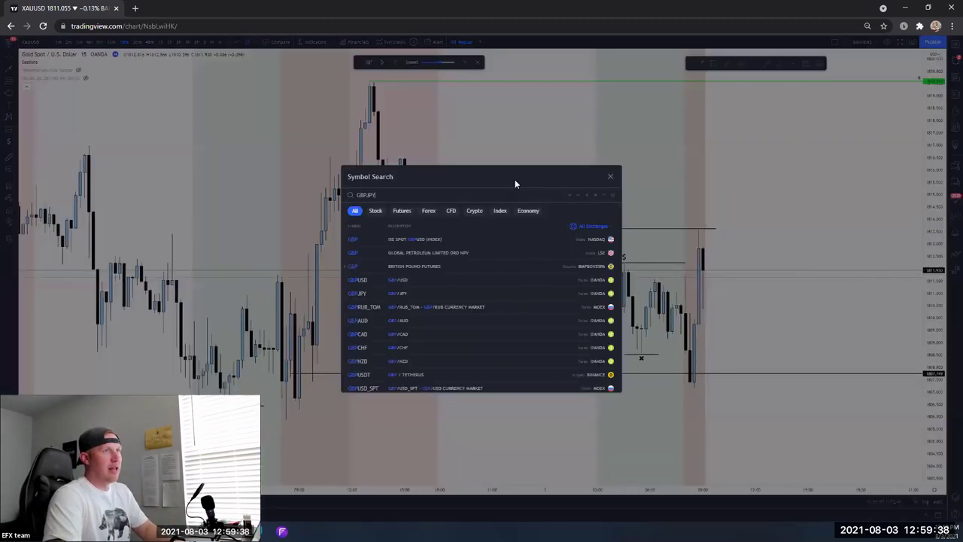
key(Return)
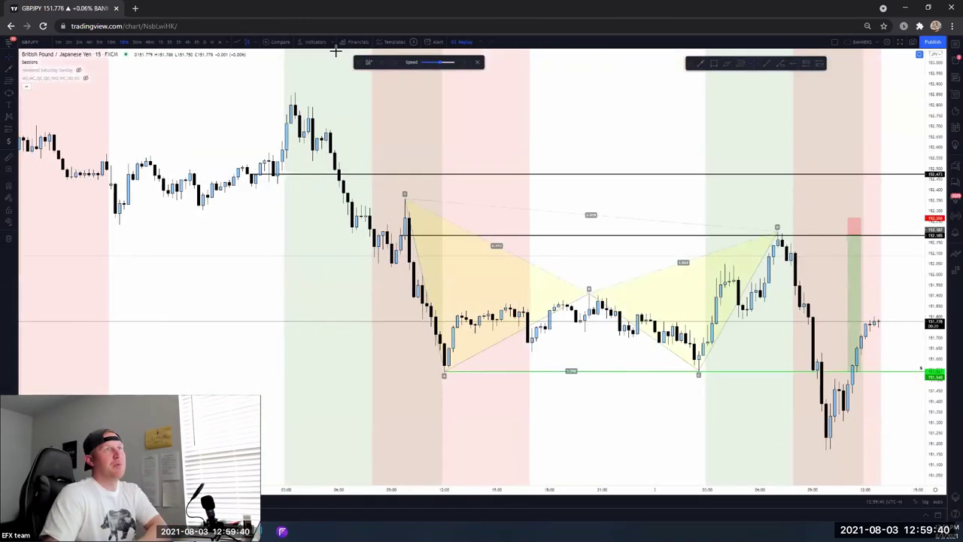
scroll(559, 156, down, 2)
drag(537, 116, 474, 198)
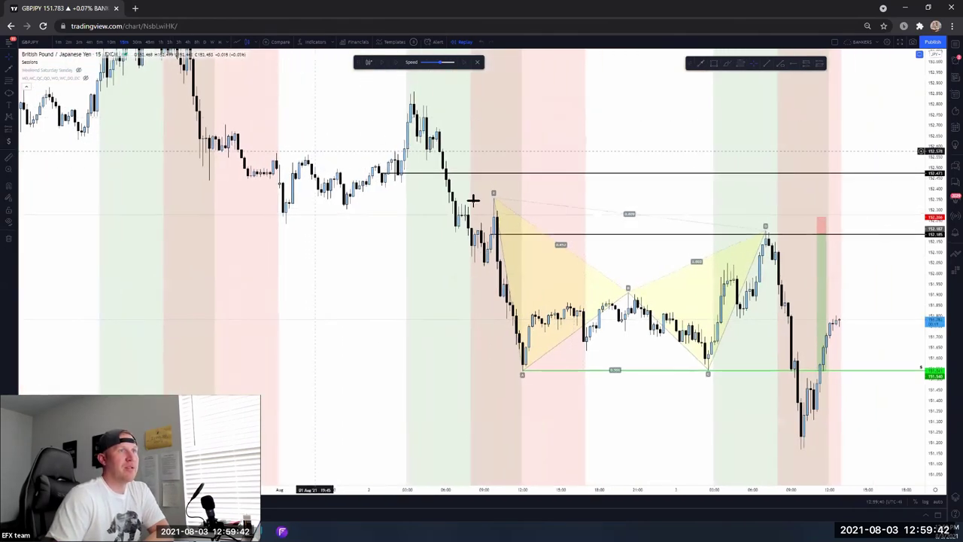
drag(843, 307, 807, 294)
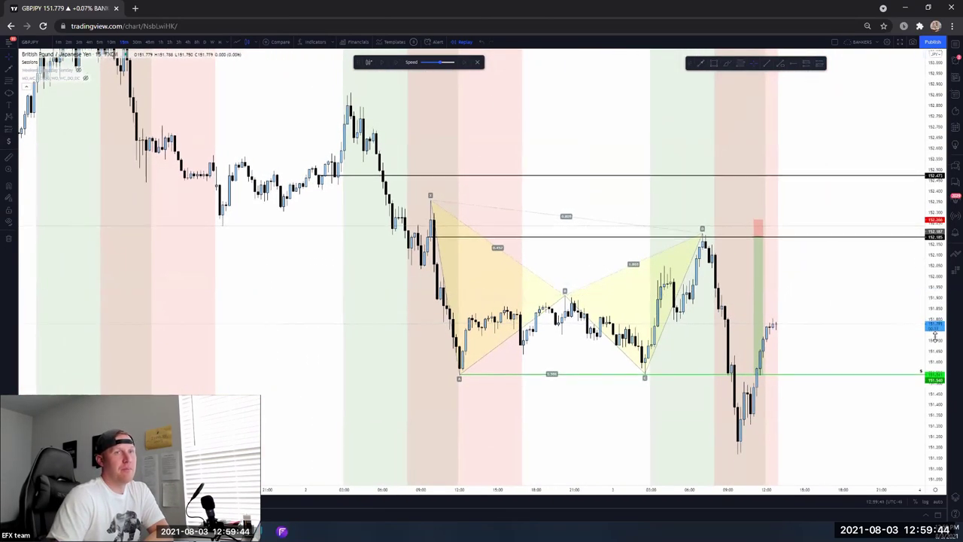
drag(933, 335, 932, 314)
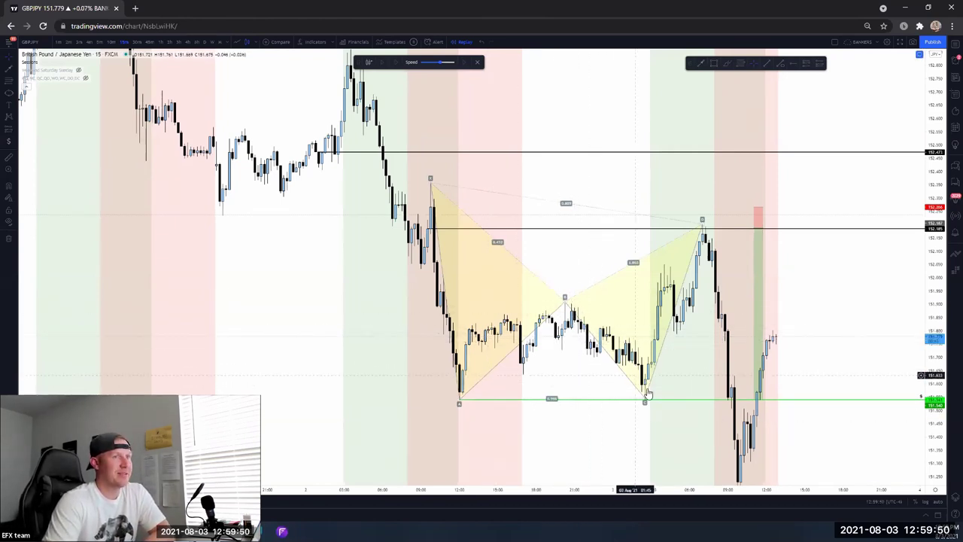
Move the harmonic pattern left, away from recent candles, and delete the long position drawing
click(586, 332)
drag(586, 332, 124, 368)
scroll(318, 371, down, 2)
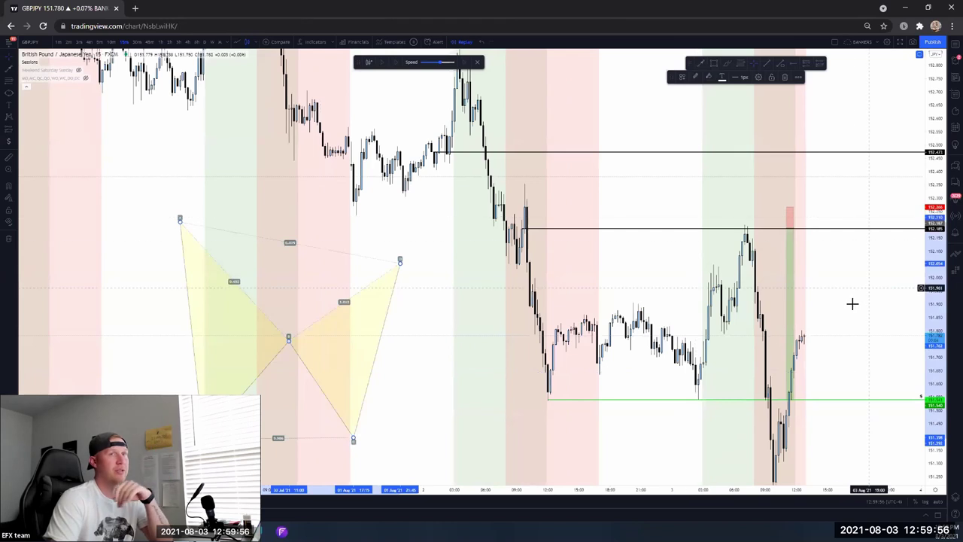
scroll(851, 304, up, 2)
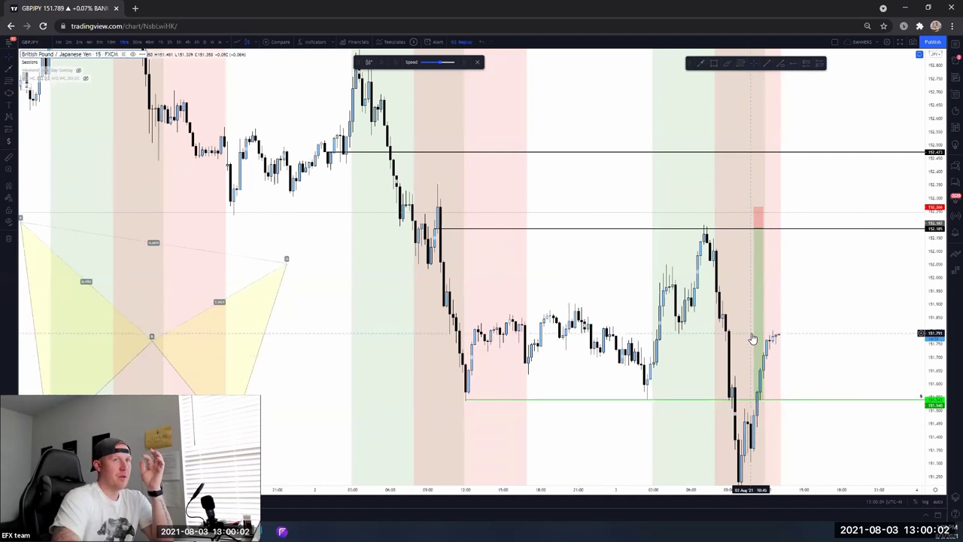
click(755, 330)
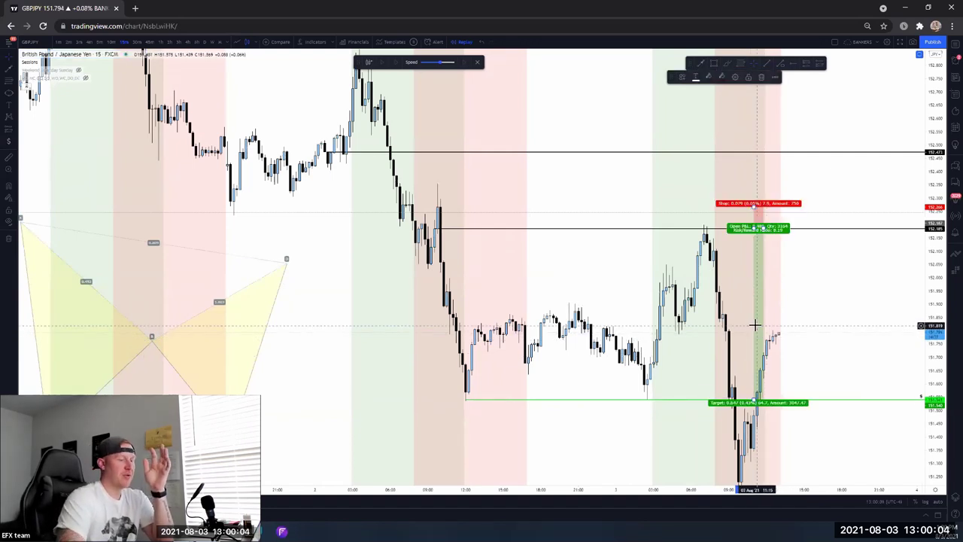
key(Delete)
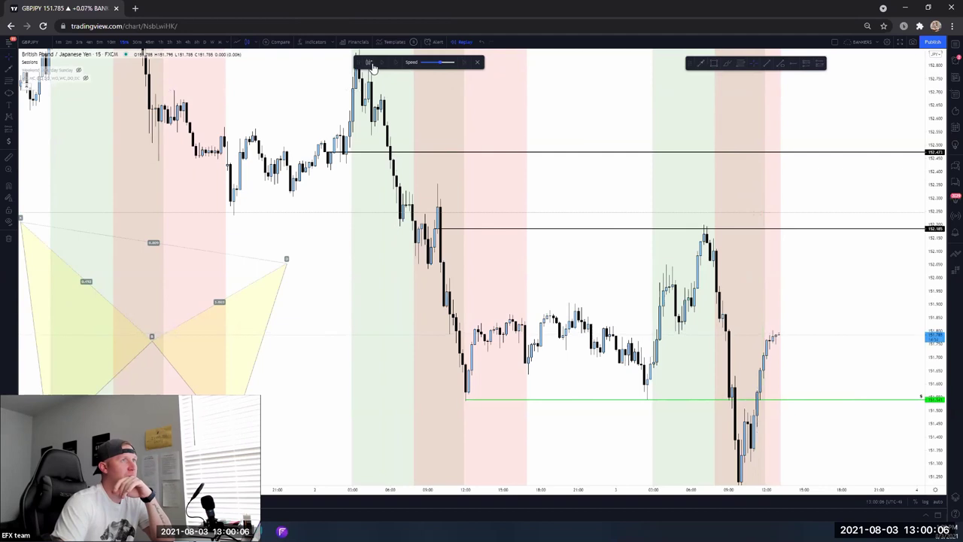
Restart the replay from an earlier bar and play forward until price rallies from 151.55
drag(365, 62, 529, 62)
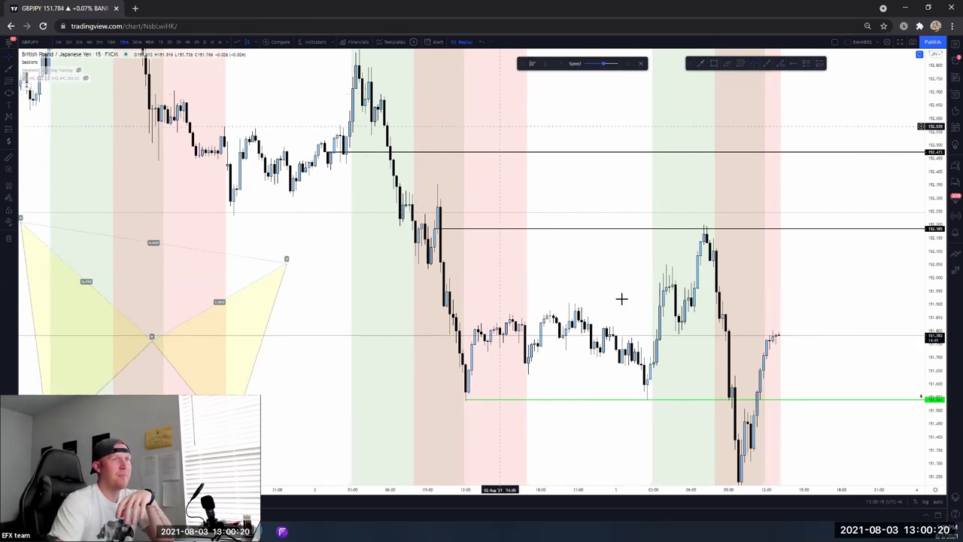
scroll(623, 301, down, 2)
drag(625, 339, 513, 329)
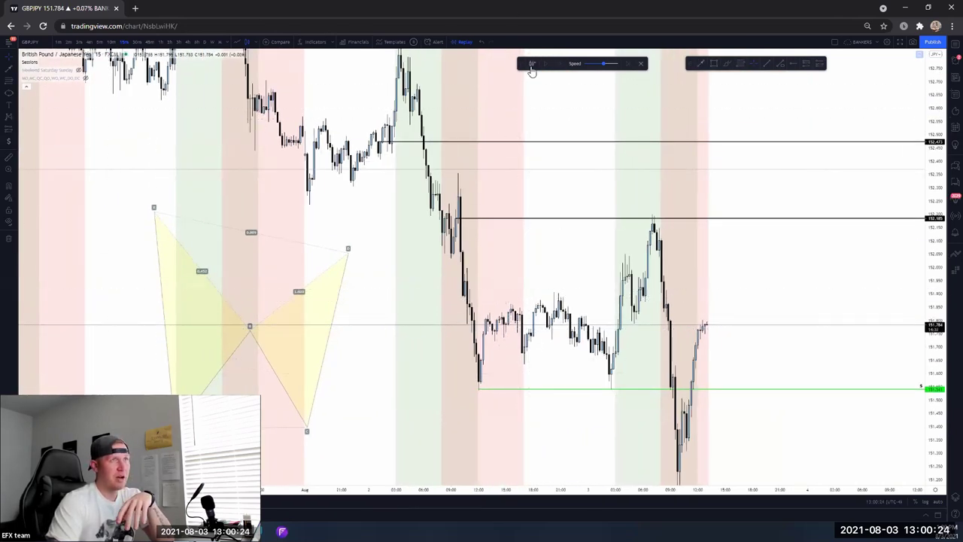
click(561, 253)
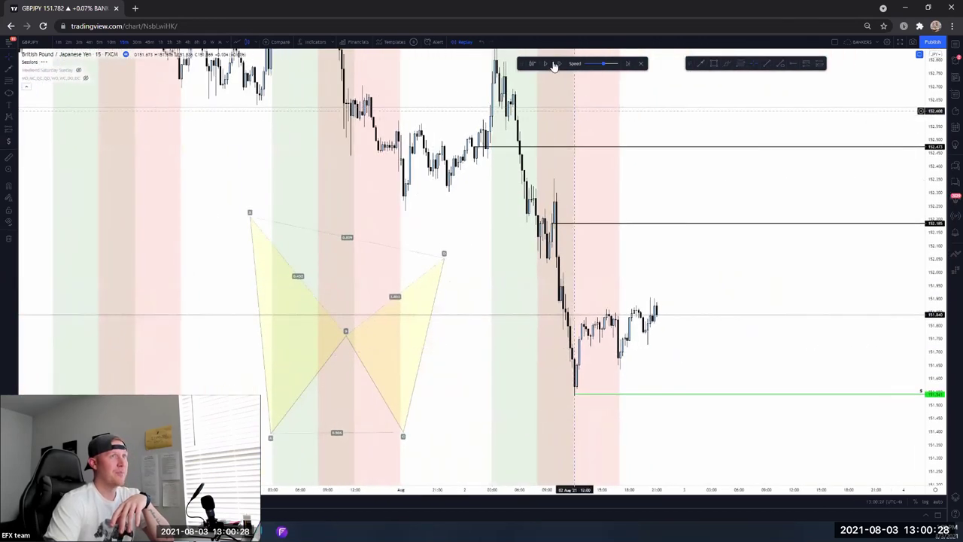
click(545, 65)
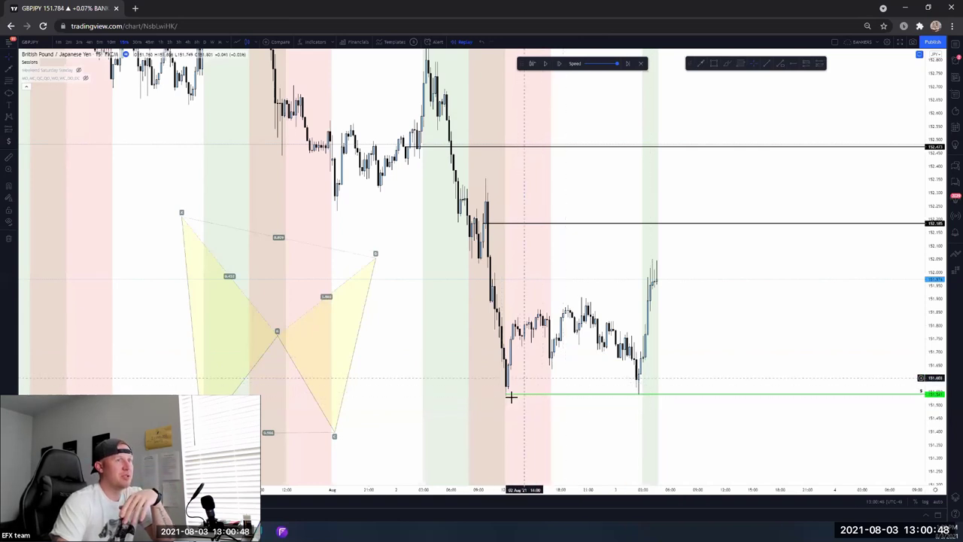
Move the yellow harmonic pattern onto the latest swing and draw a bearish arrow from point D
click(266, 328)
mouse_move(266, 328)
mouse_down()
mouse_move(415, 345)
mouse_move(567, 286)
mouse_up()
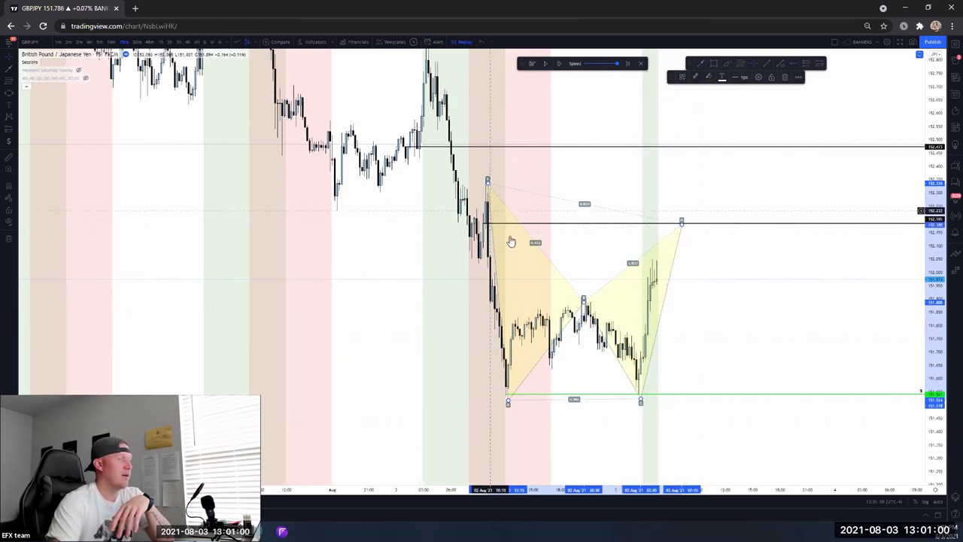
click(814, 352)
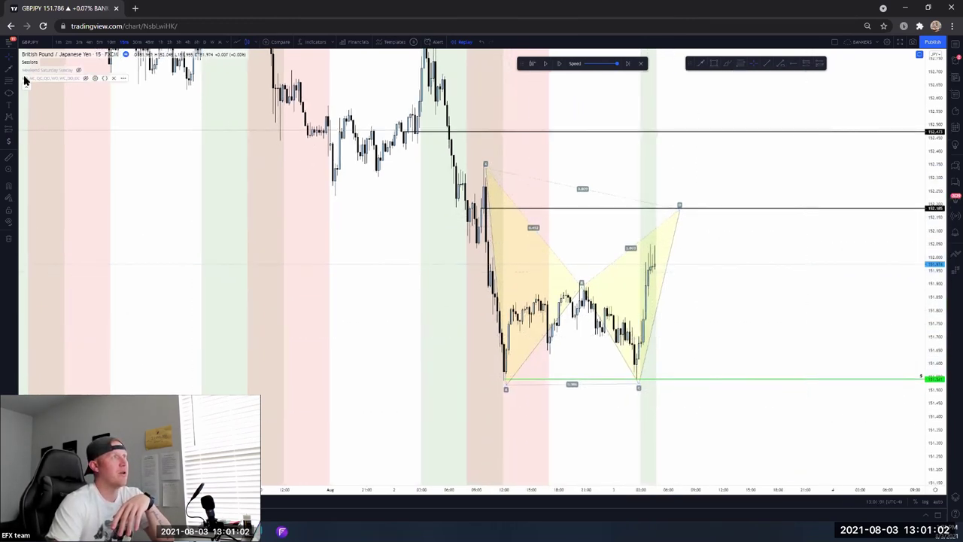
click(684, 212)
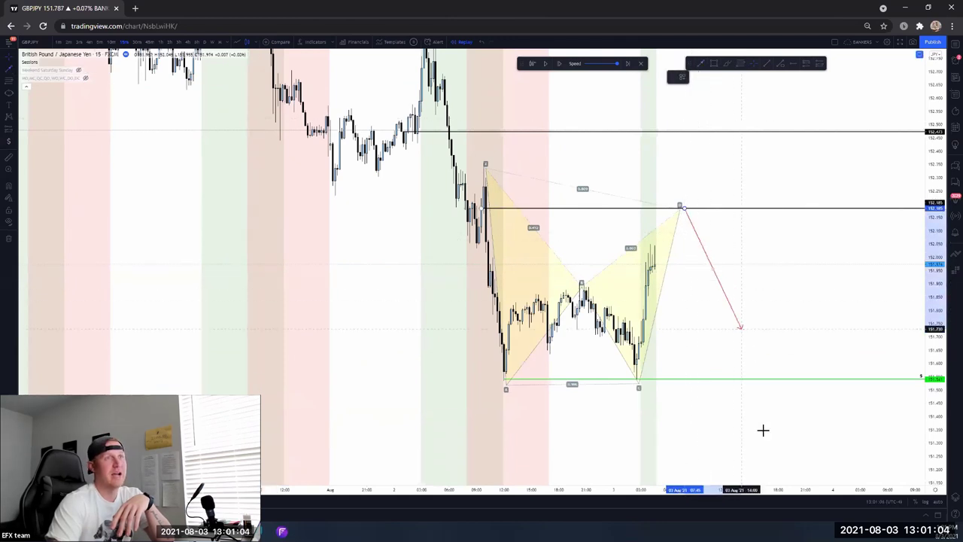
click(584, 406)
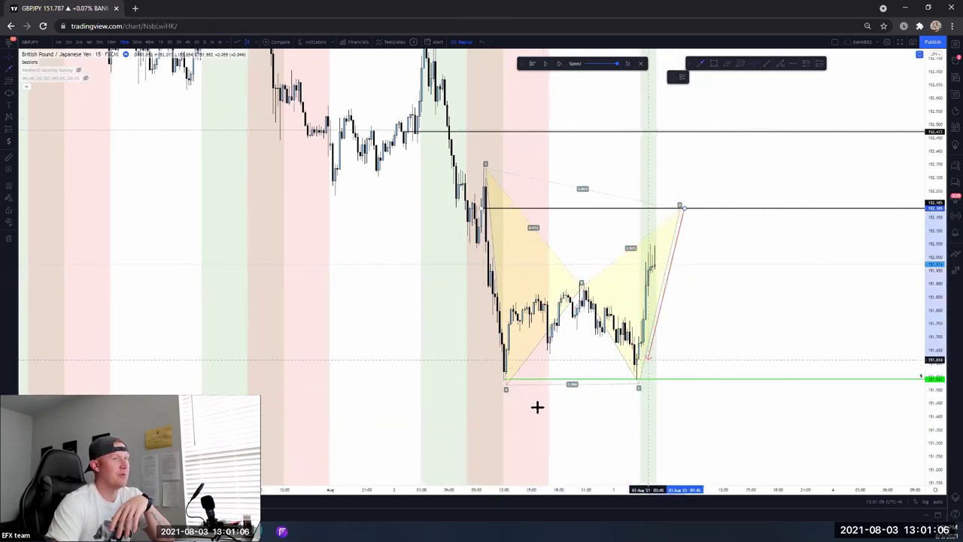
click(788, 447)
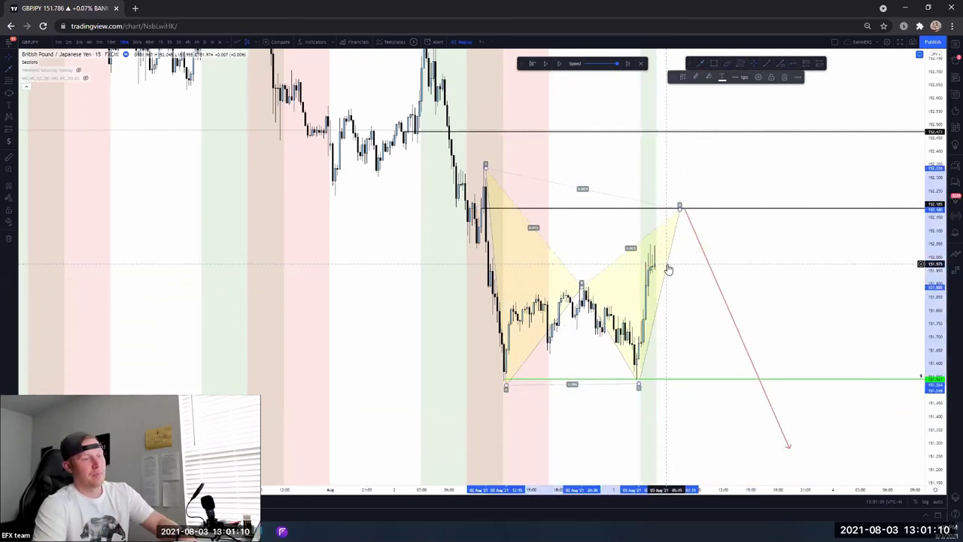
Delete the harmonic pattern and the red arrow, leaving only the horizontal levels
key(Delete)
click(700, 240)
key(Delete)
drag(680, 266, 628, 311)
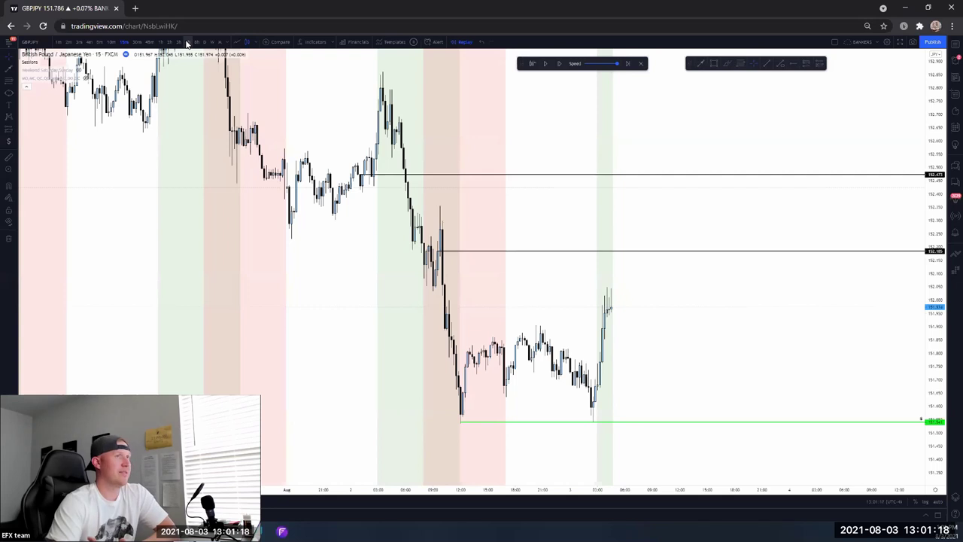
Draw a red arrow pointing left from the current rally level to the spike high near 152.35
scroll(201, 215, up, 1)
drag(345, 226, 372, 210)
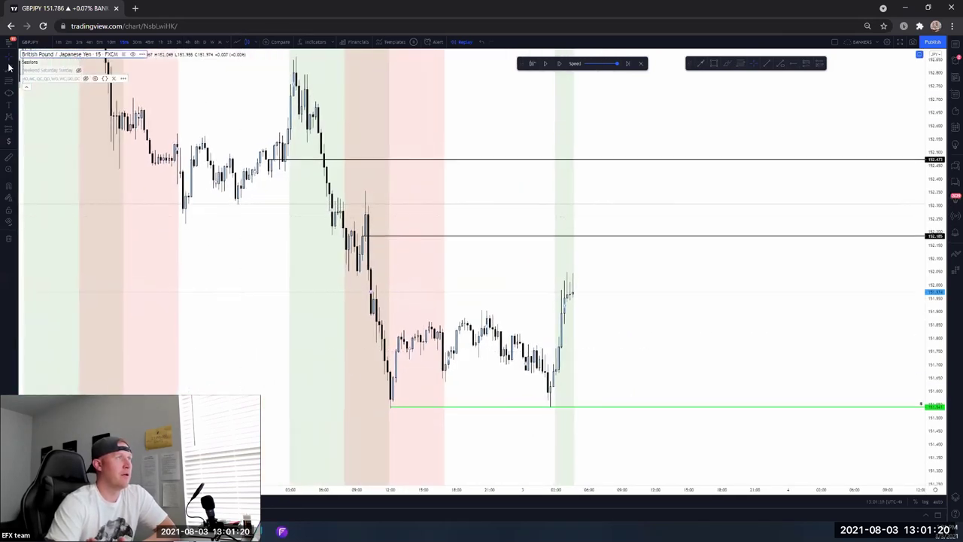
click(9, 66)
click(542, 181)
click(360, 203)
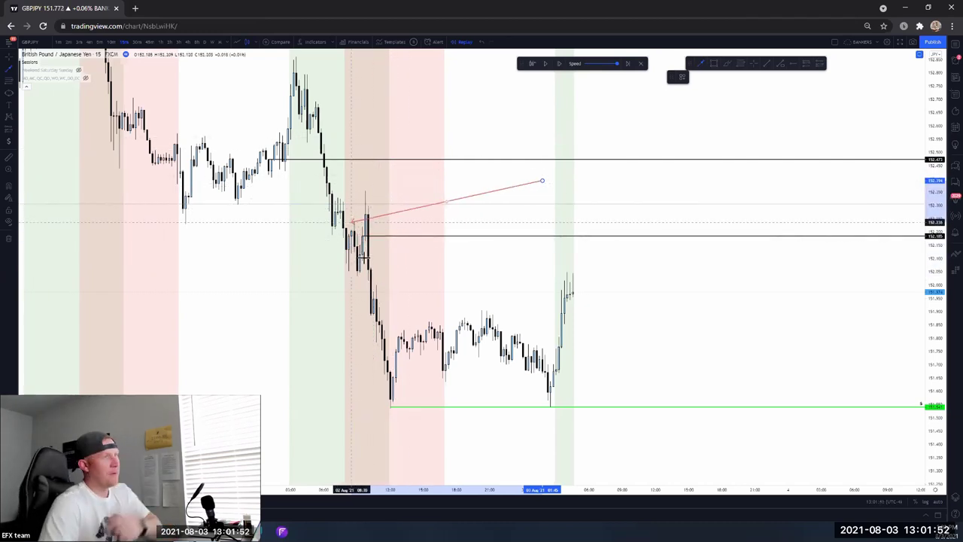
click(367, 206)
drag(374, 209, 428, 413)
drag(565, 429, 429, 426)
mouse_move(438, 305)
mouse_down()
mouse_move(393, 206)
mouse_move(377, 208)
mouse_move(382, 218)
mouse_move(391, 210)
mouse_up()
click(394, 235)
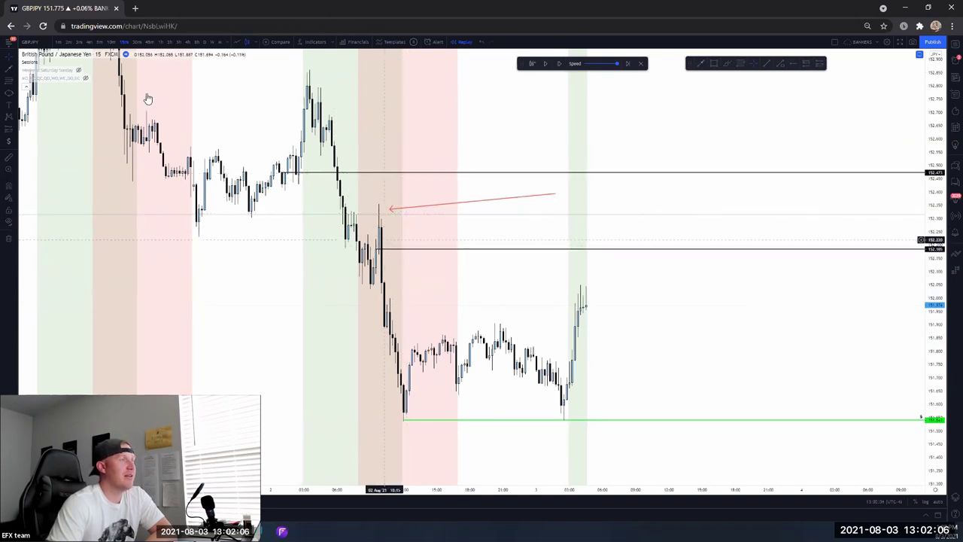
click(8, 130)
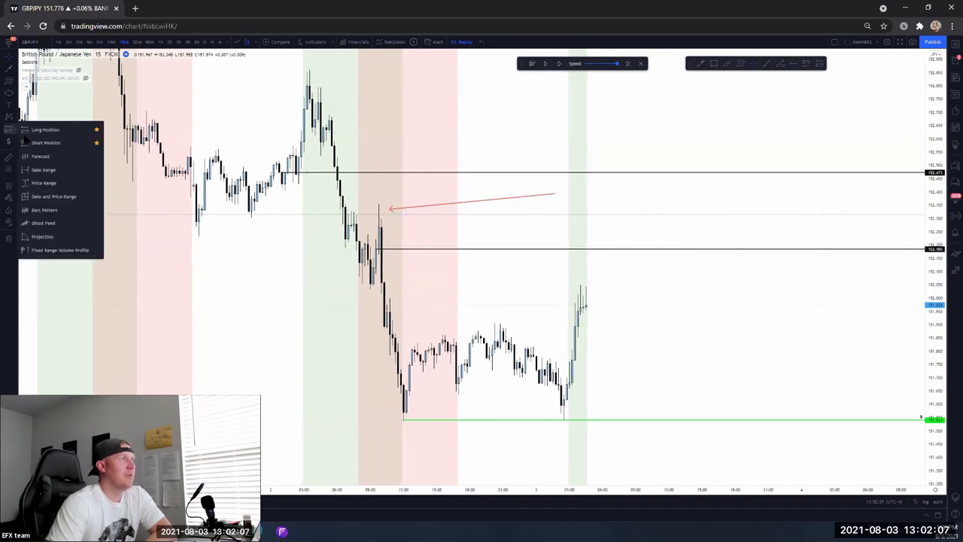
click(636, 249)
drag(637, 160, 638, 203)
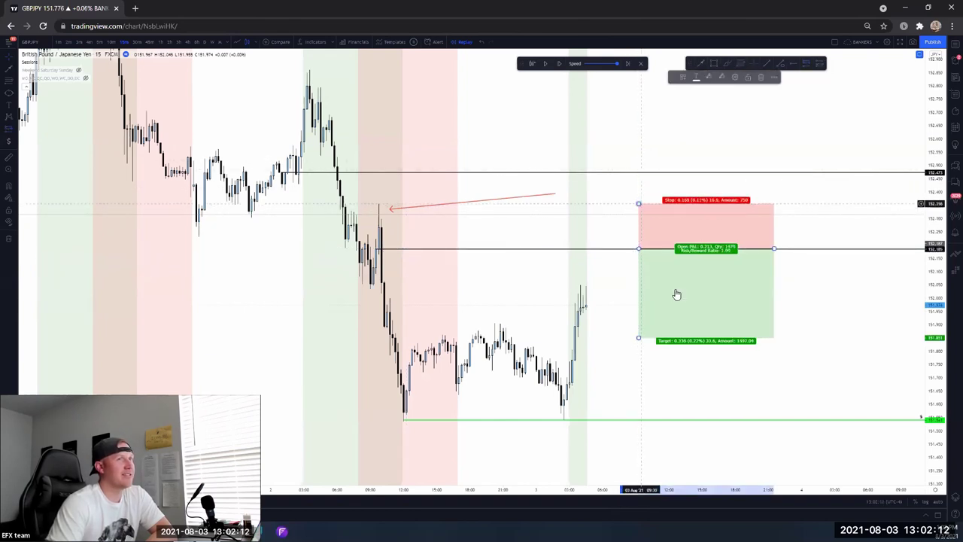
drag(638, 336, 654, 421)
click(842, 369)
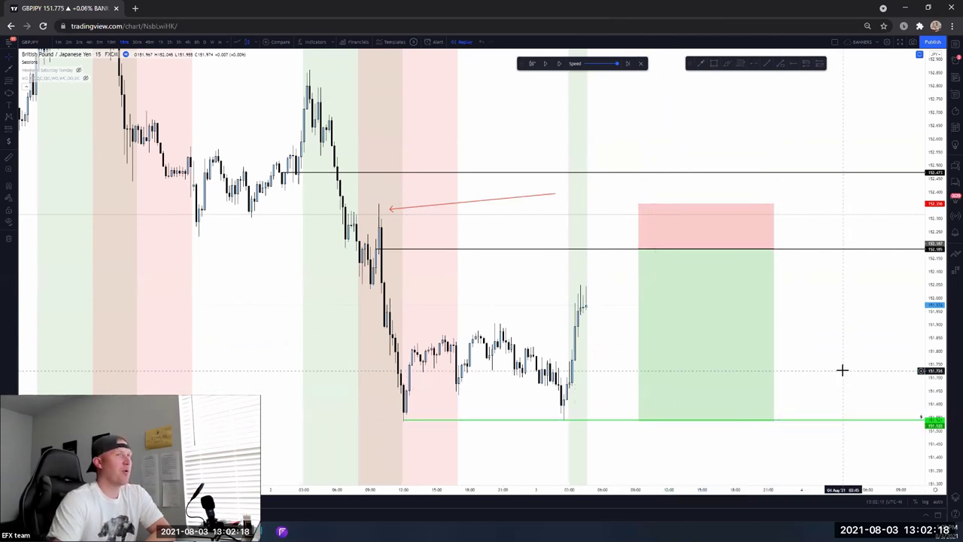
click(688, 317)
key(Delete)
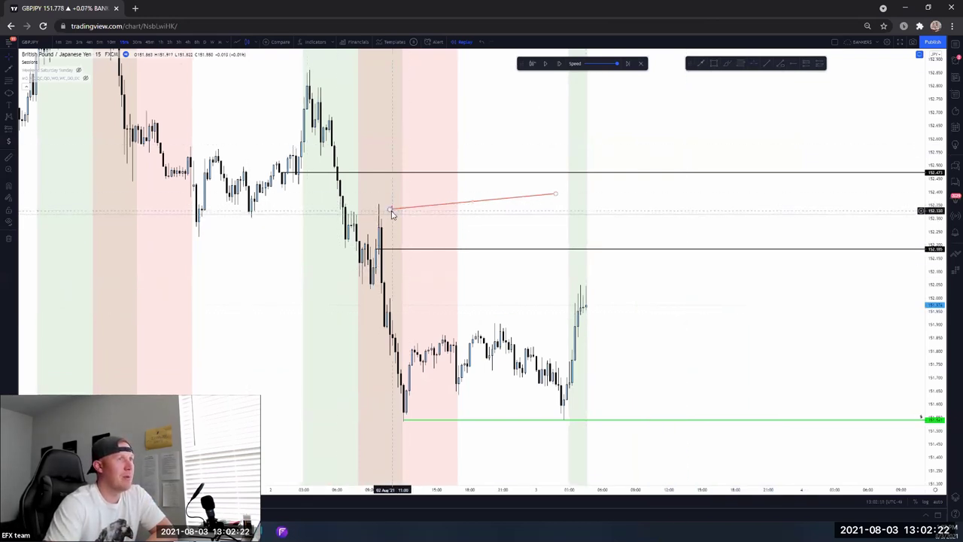
On the 4-hour chart, draw a Fibonacci retracement from the 152.85 high to the green line low
click(188, 43)
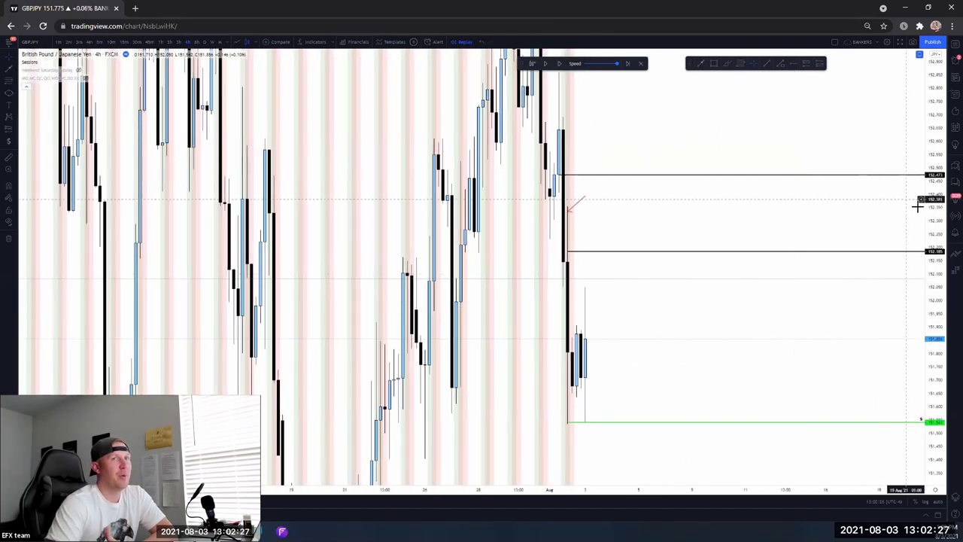
drag(920, 204, 878, 342)
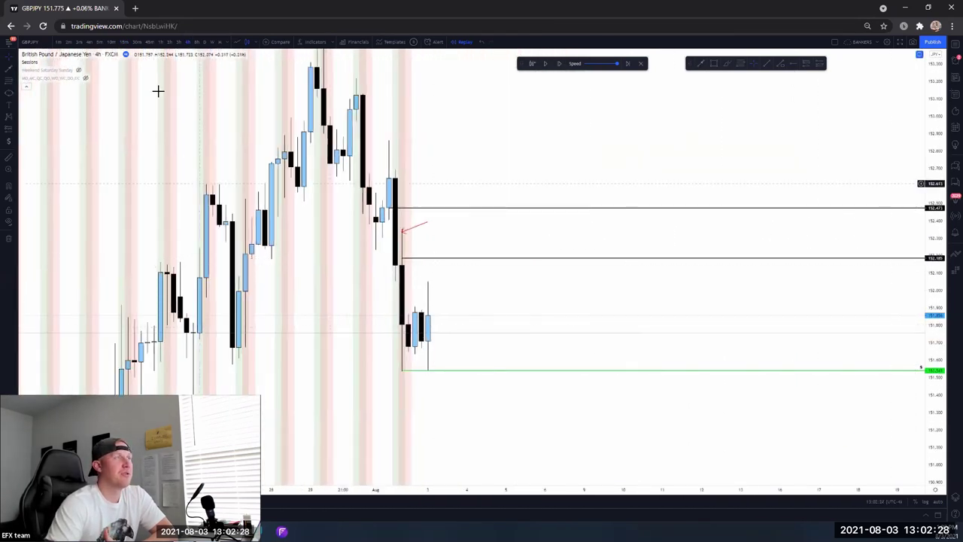
drag(382, 141, 526, 368)
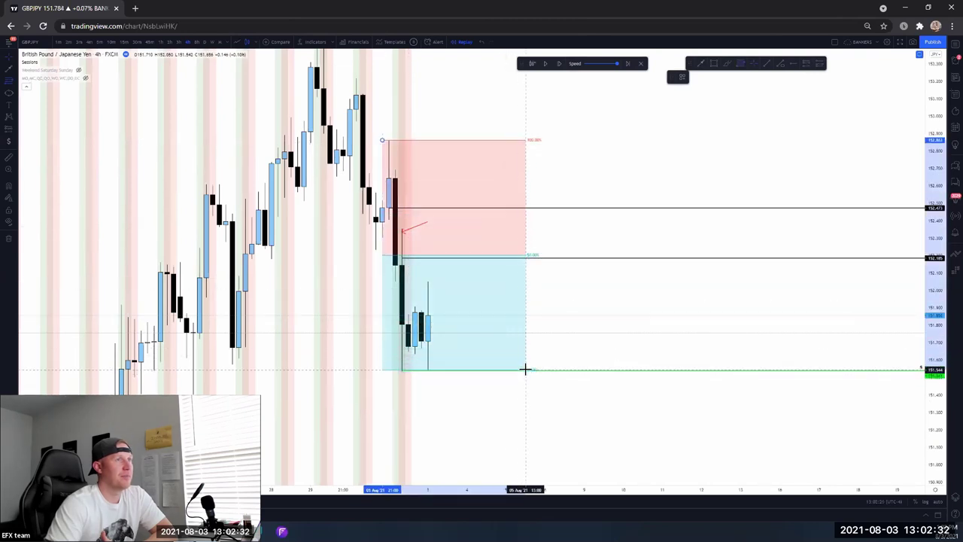
right_click(527, 369)
click(606, 435)
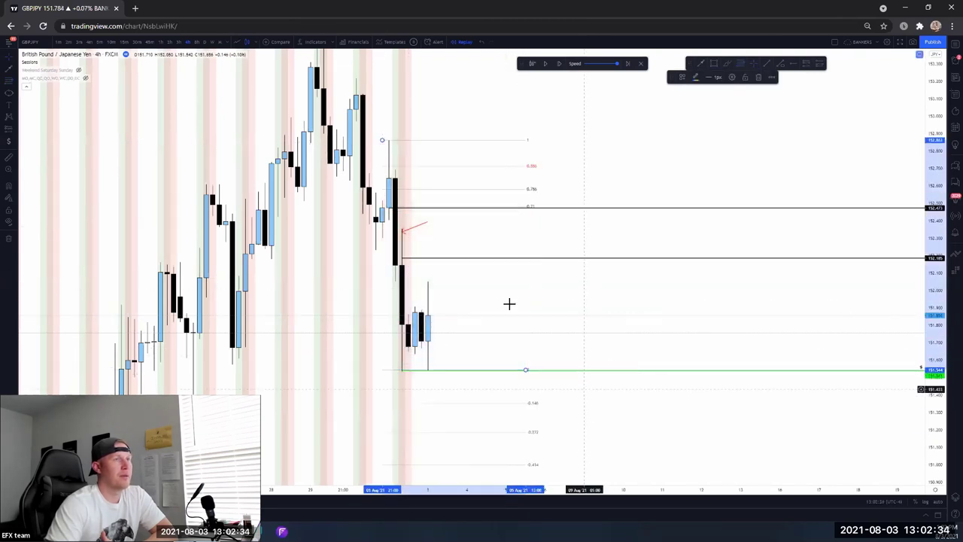
click(587, 307)
scroll(602, 307, up, 2)
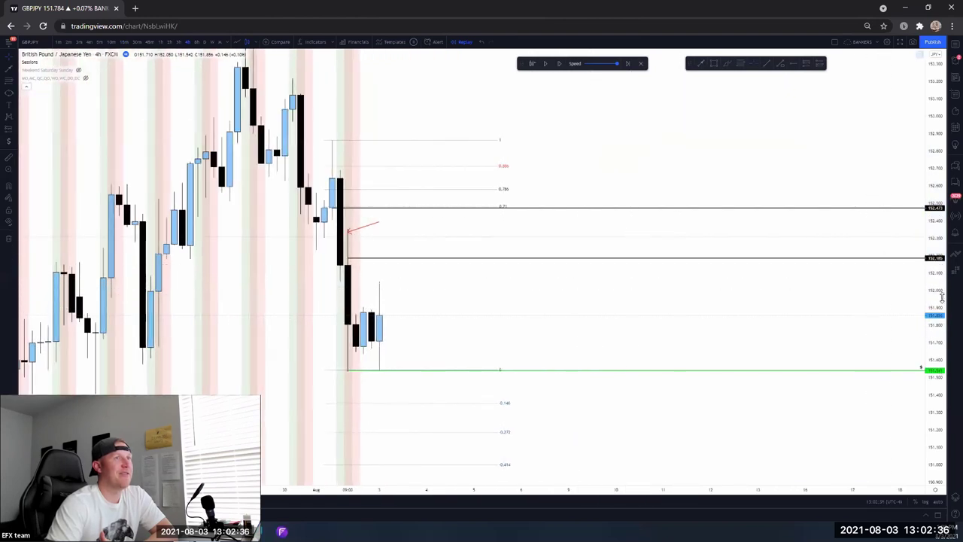
drag(941, 298, 941, 310)
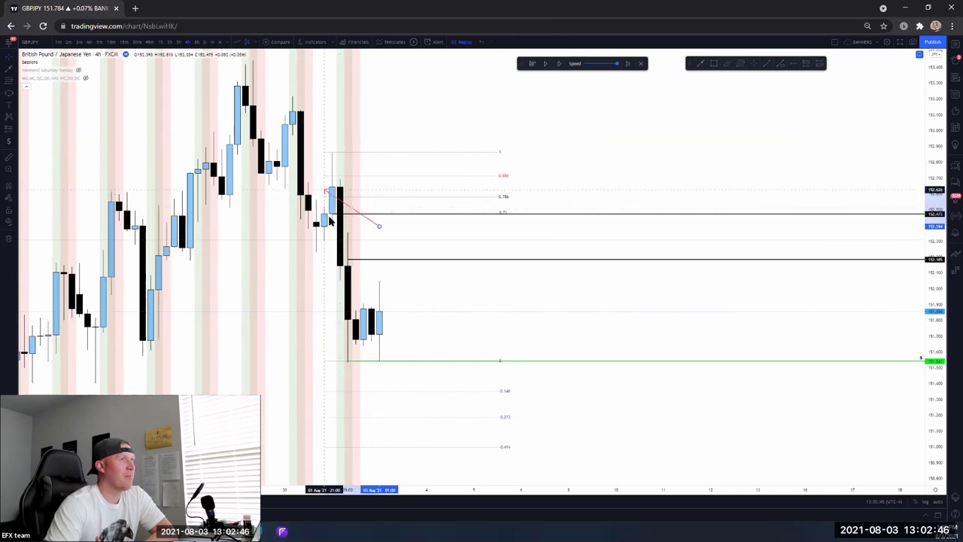
Finish and reposition the red projection arrow, then delete it from the 4-hour chart
click(365, 221)
mouse_move(368, 223)
mouse_down()
mouse_move(399, 226)
mouse_move(336, 196)
mouse_move(348, 284)
mouse_move(399, 296)
mouse_move(385, 293)
mouse_move(381, 256)
mouse_move(370, 276)
mouse_move(473, 368)
mouse_move(436, 314)
mouse_move(490, 333)
mouse_move(488, 350)
mouse_move(472, 333)
mouse_up()
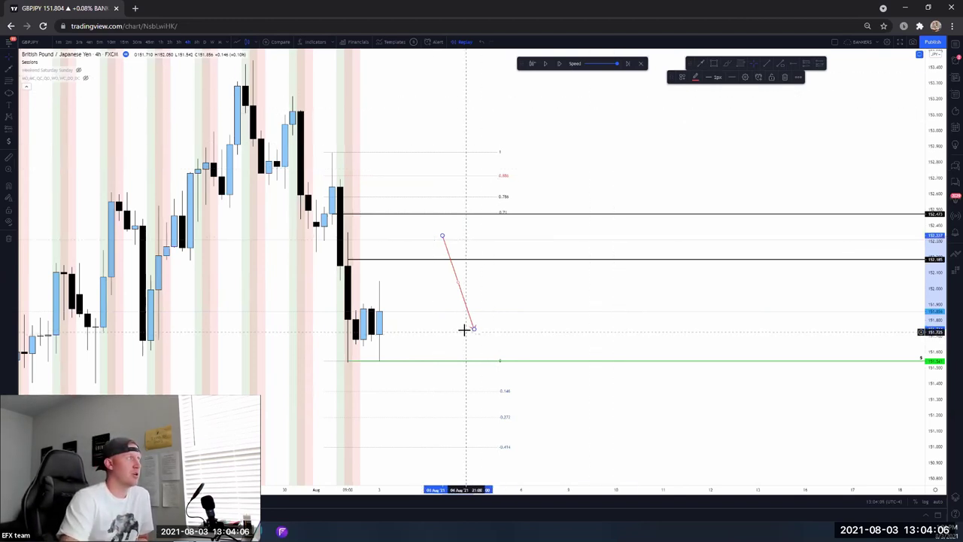
click(594, 300)
drag(662, 186, 687, 191)
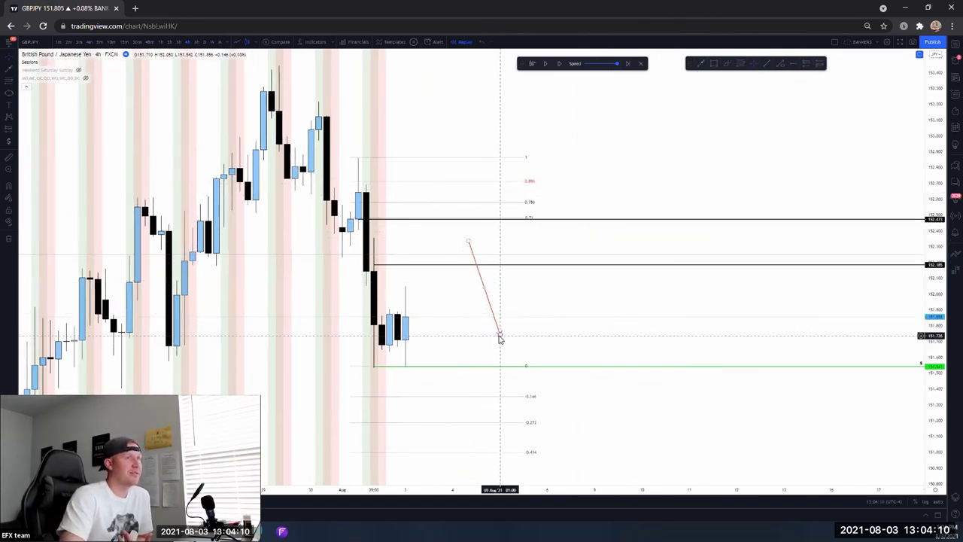
drag(499, 333, 406, 249)
drag(413, 281, 452, 325)
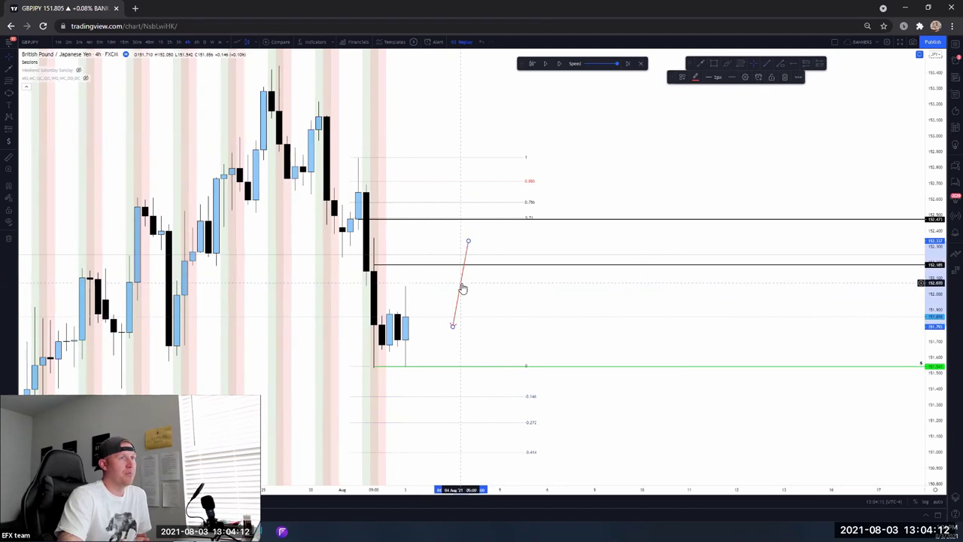
key(Delete)
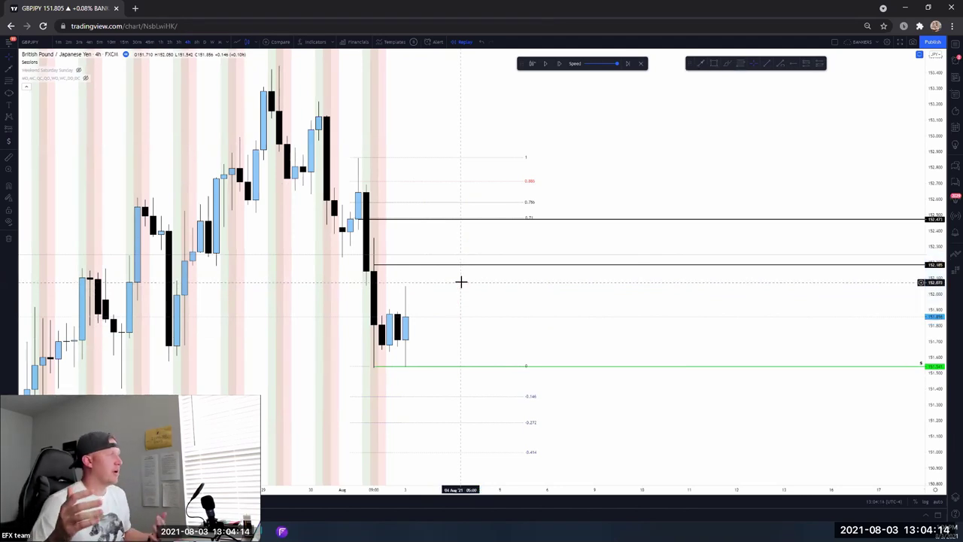